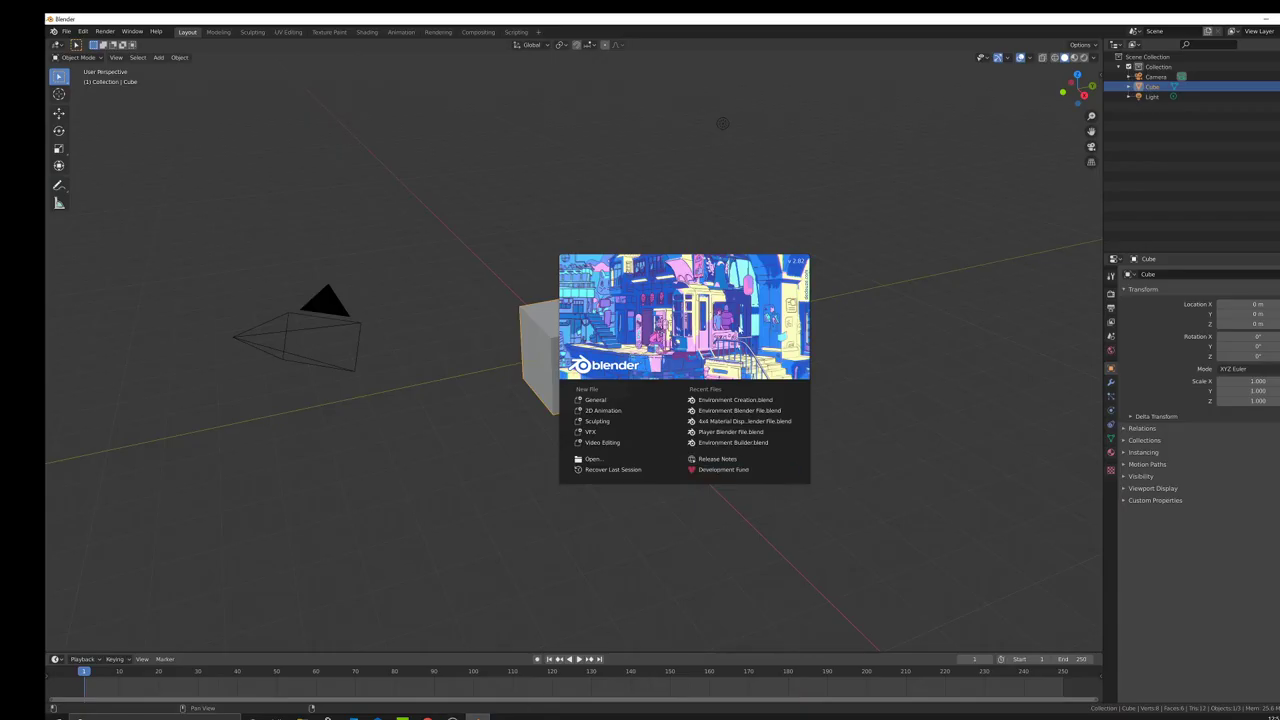
Step: Open the recent file Environment Creation.blend
left_click(740, 400)
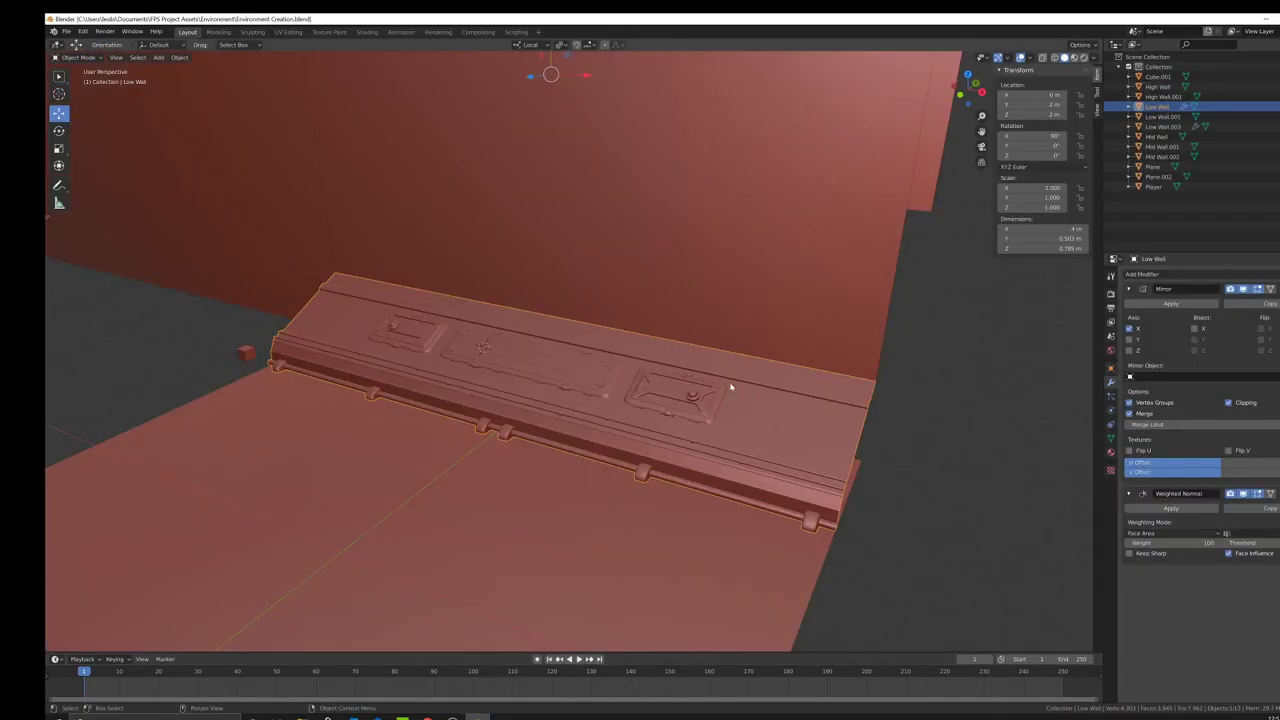
middle_click_drag(675, 394, 585, 341)
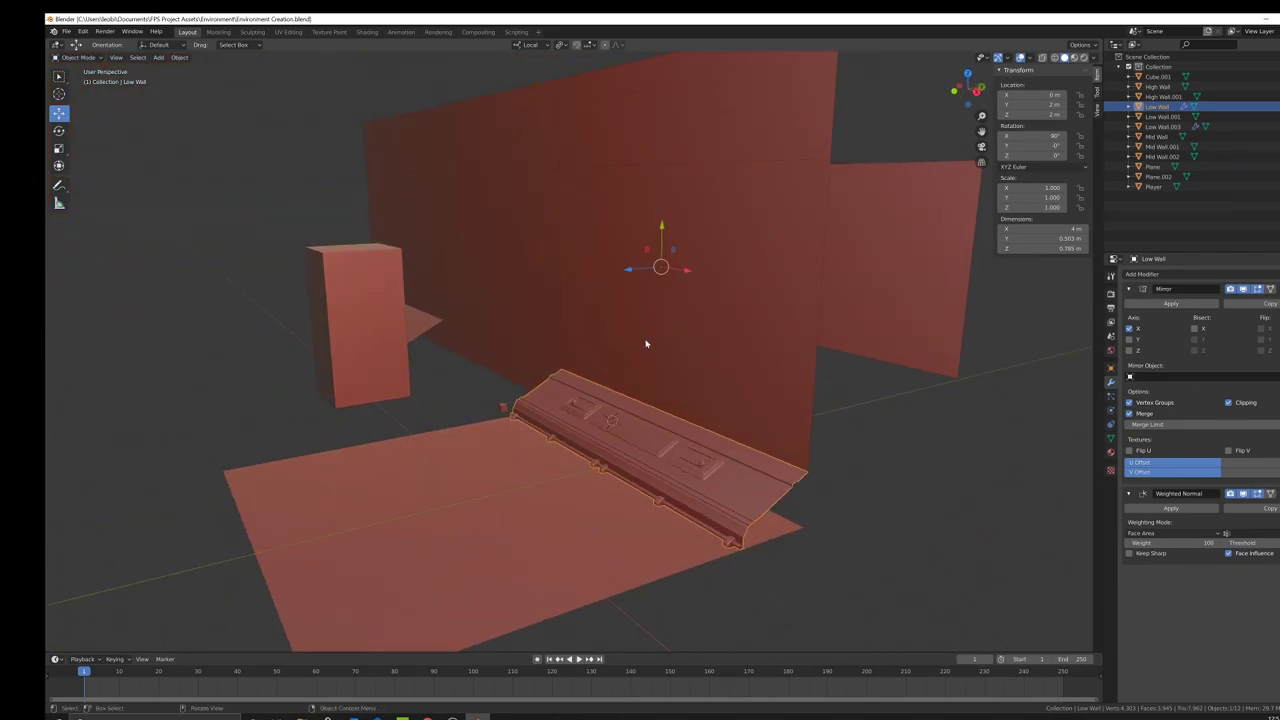
middle_click_drag(674, 344, 634, 380)
scroll(643, 400, "up", 4)
middle_click_drag(672, 462, 1099, 384)
scroll(656, 401, "up", 2)
Step: Examine the Low Wall's panel details and mesh topology in Edit Mode and Object Mode
key("Tab")
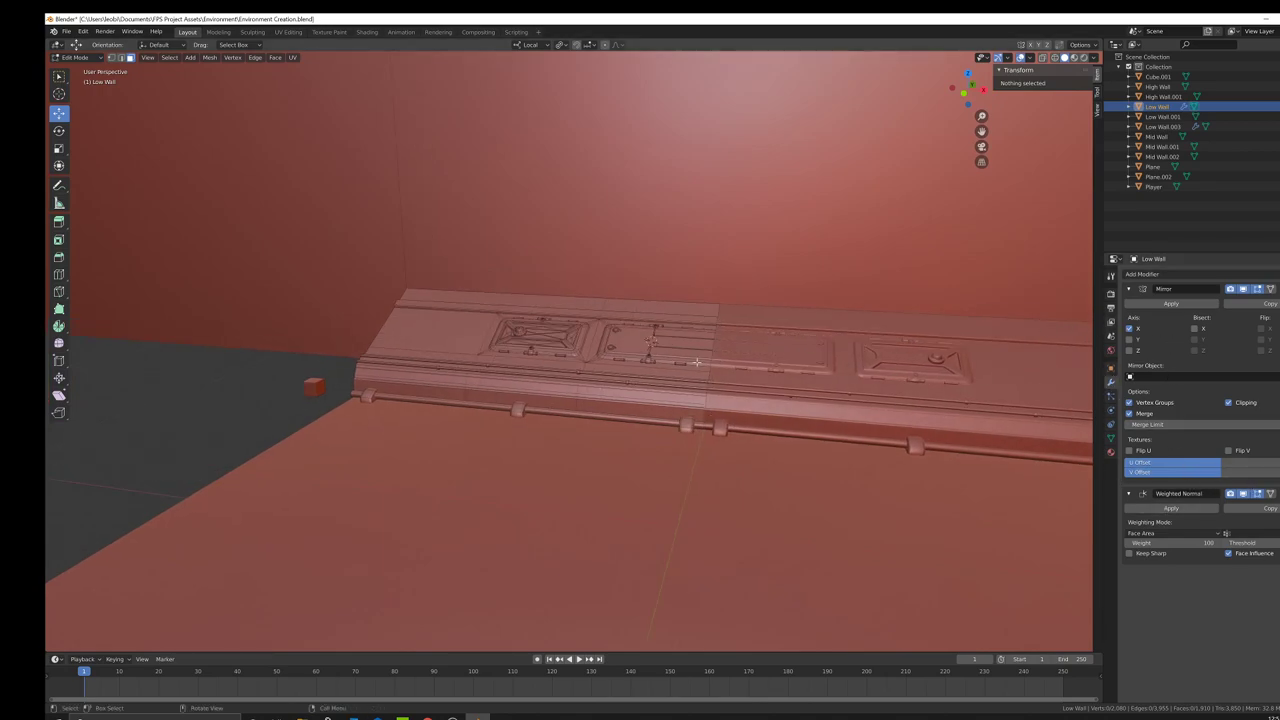
scroll(601, 357, "down", 4)
mouse_move(601, 357)
middle_mouse_down()
mouse_move(643, 405)
mouse_move(637, 431)
mouse_move(603, 386)
mouse_move(589, 407)
mouse_move(550, 366)
mouse_move(607, 444)
mouse_move(623, 414)
mouse_move(609, 409)
mouse_move(694, 366)
mouse_move(600, 351)
middle_mouse_up()
scroll(646, 409, "up", 3)
key("Tab")
scroll(612, 410, "up", 5)
key("Tab")
scroll(603, 385, "down", 2)
scroll(600, 386, "up", 3)
scroll(588, 358, "down", 6)
key("Tab")
Step: Examine the Mid Wall's mesh and its bottom edge in Edit Mode, and return the selection to the Low Wall in Object Mode
left_click(598, 353)
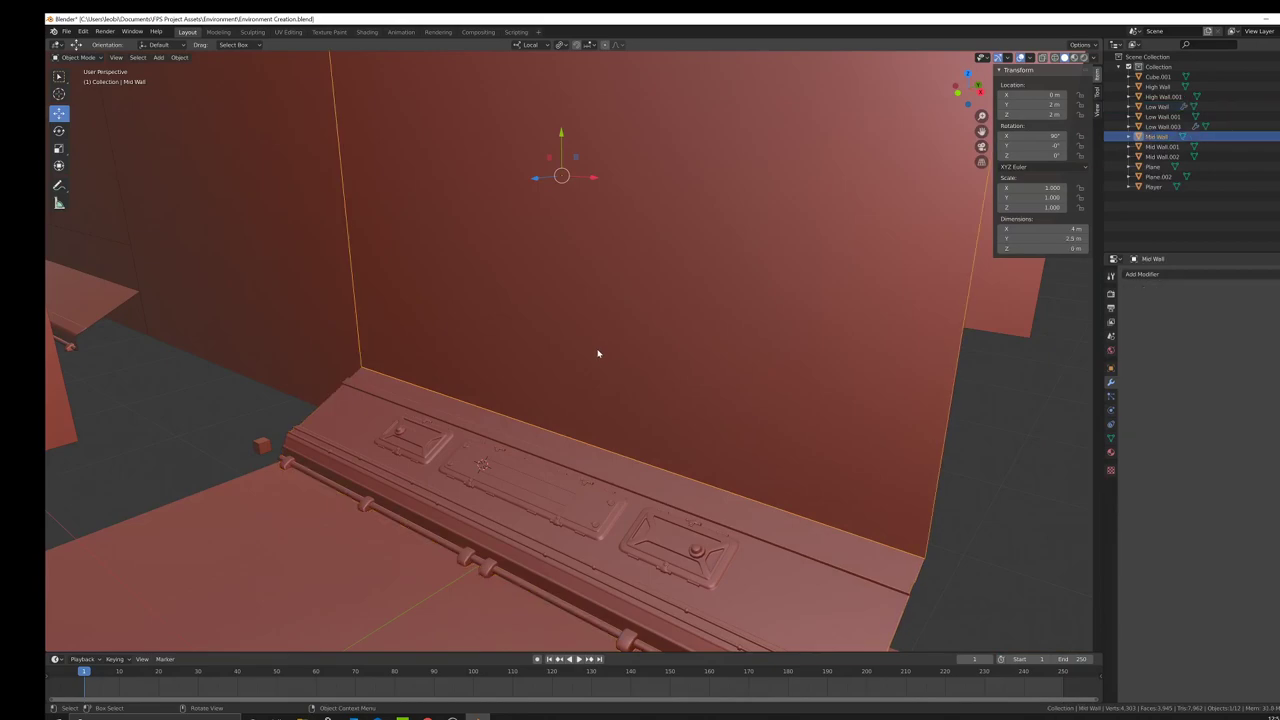
scroll(598, 353, "down", 5)
key("Tab")
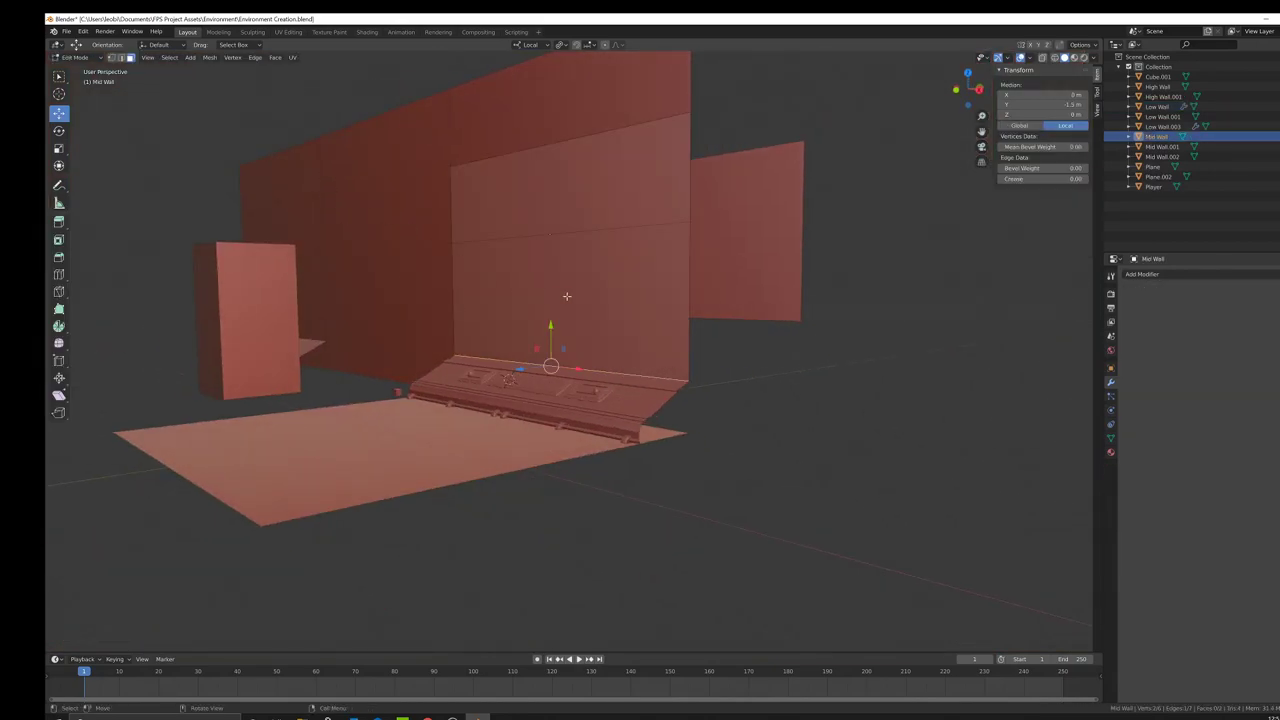
scroll(566, 296, "up", 4)
scroll(588, 337, "down", 4)
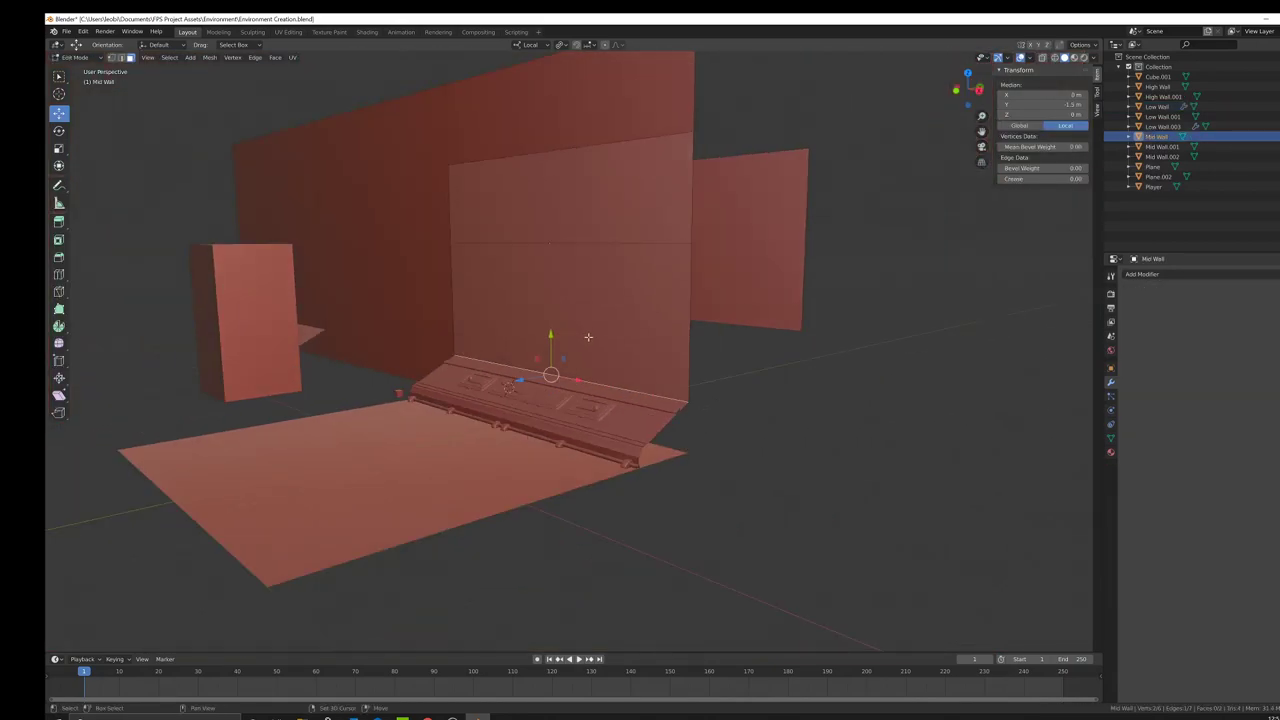
middle_click_drag(588, 337, 629, 346)
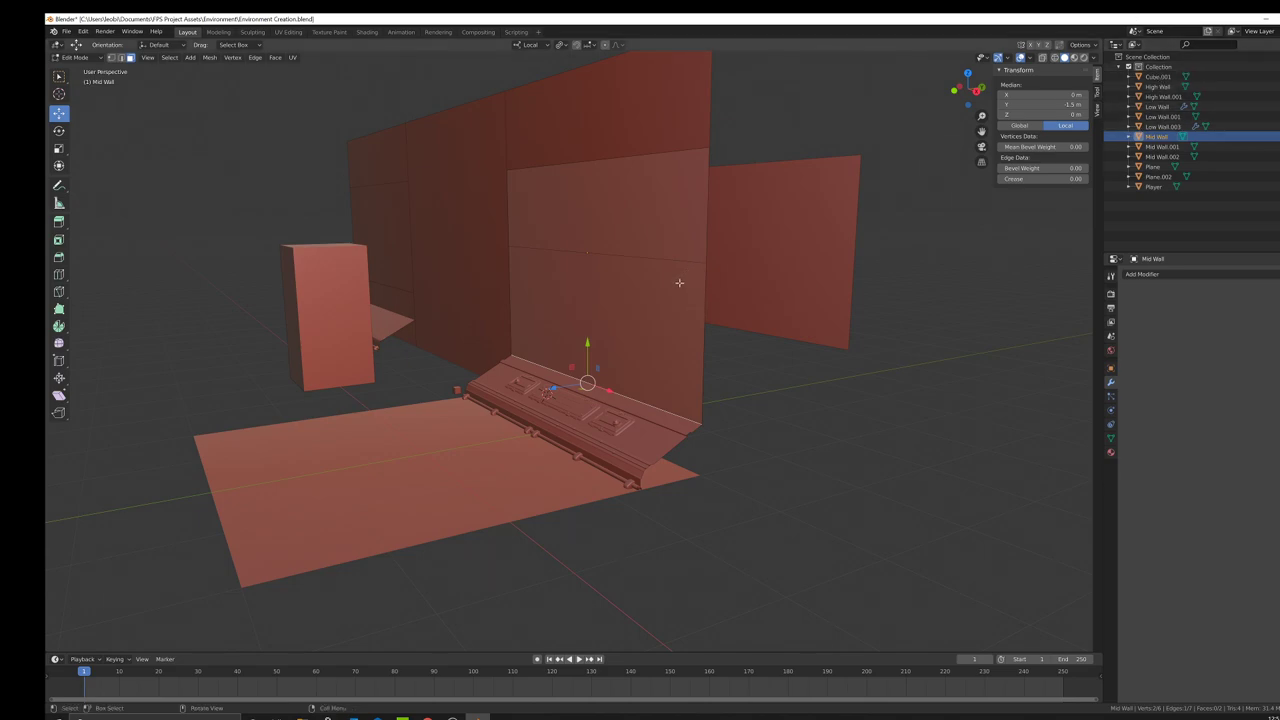
scroll(679, 283, "up", 2)
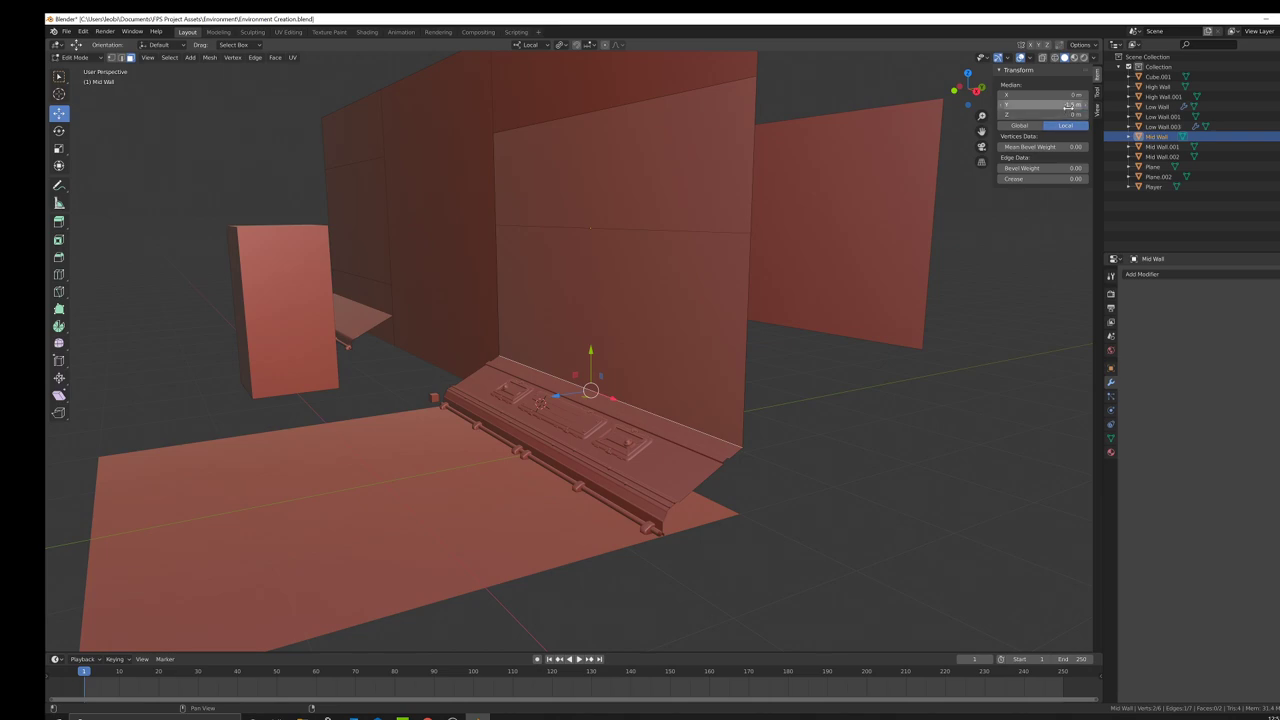
scroll(594, 359, "up", 2)
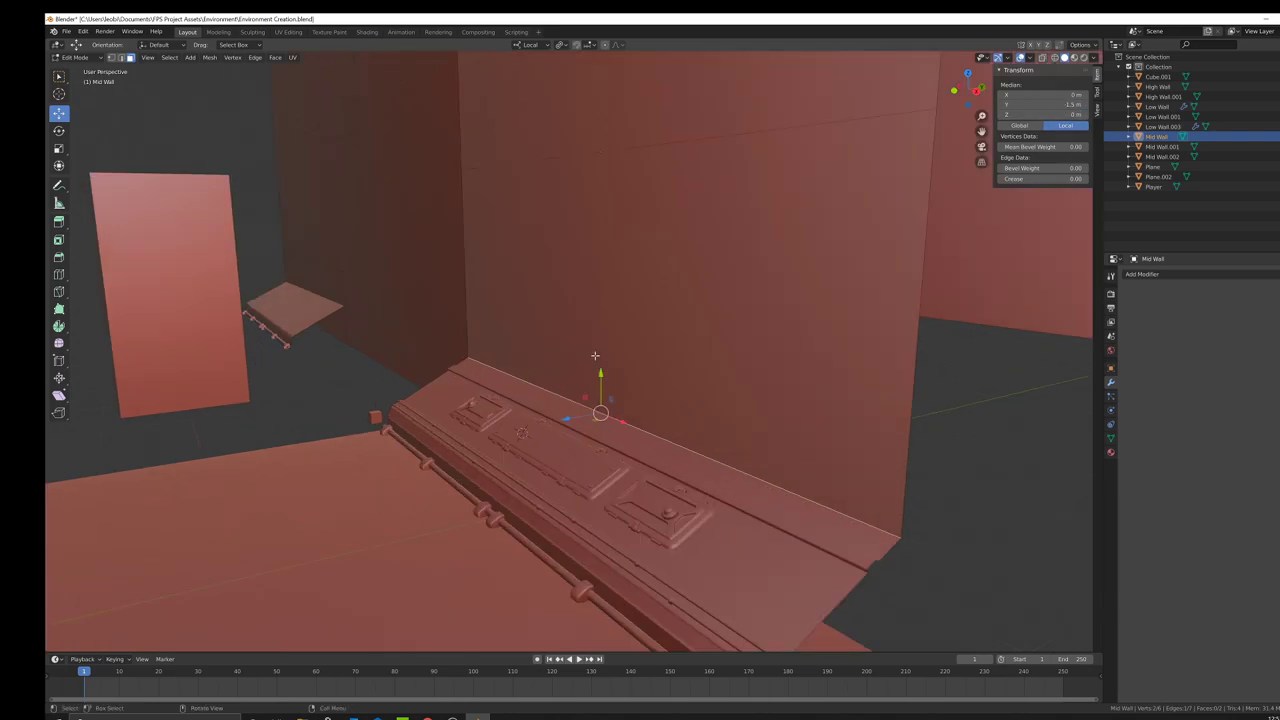
scroll(602, 374, "down", 4)
key("Tab")
middle_click_drag(602, 375, 593, 408)
left_click(591, 410)
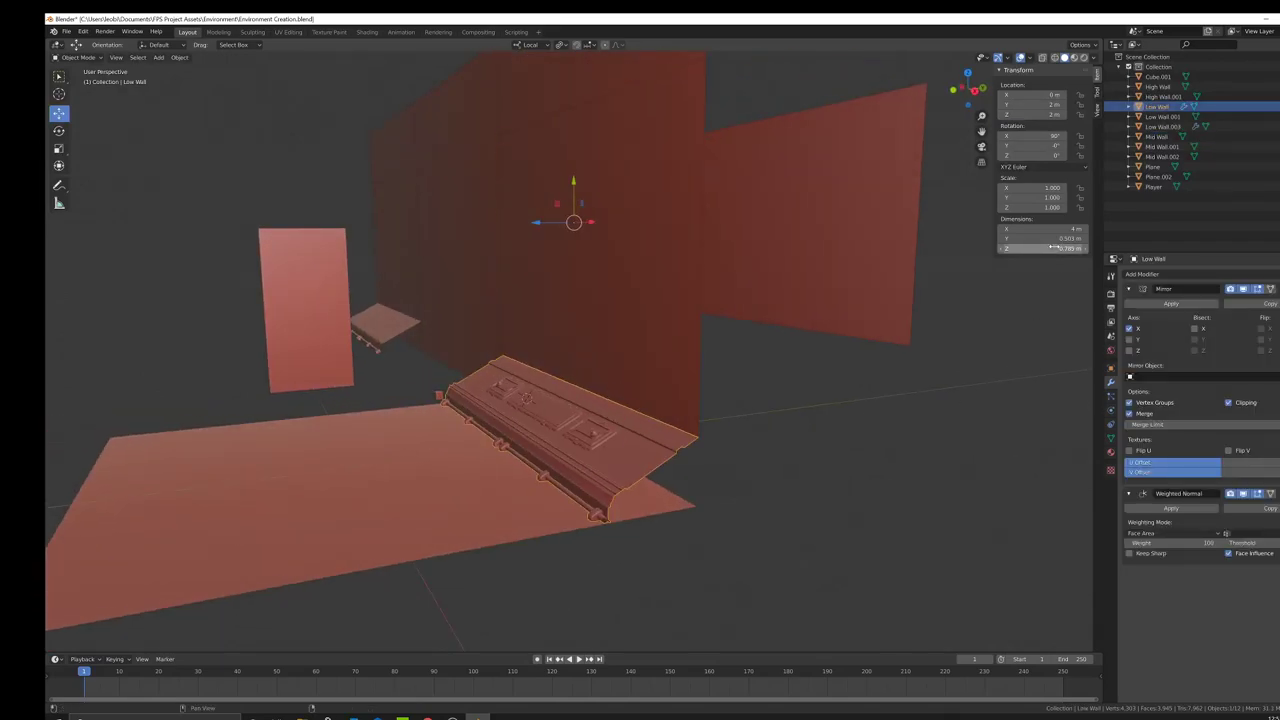
key("s")
key("z")
key("z")
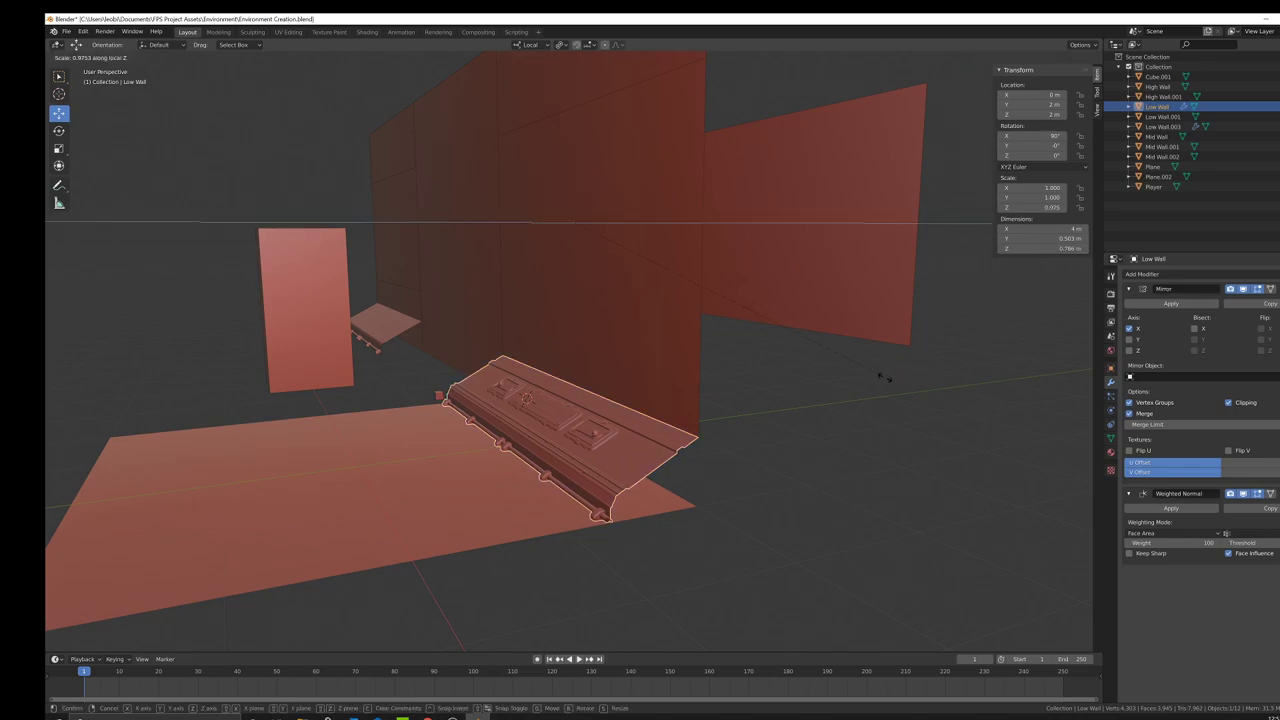
right_click(882, 374)
double_click(1040, 238)
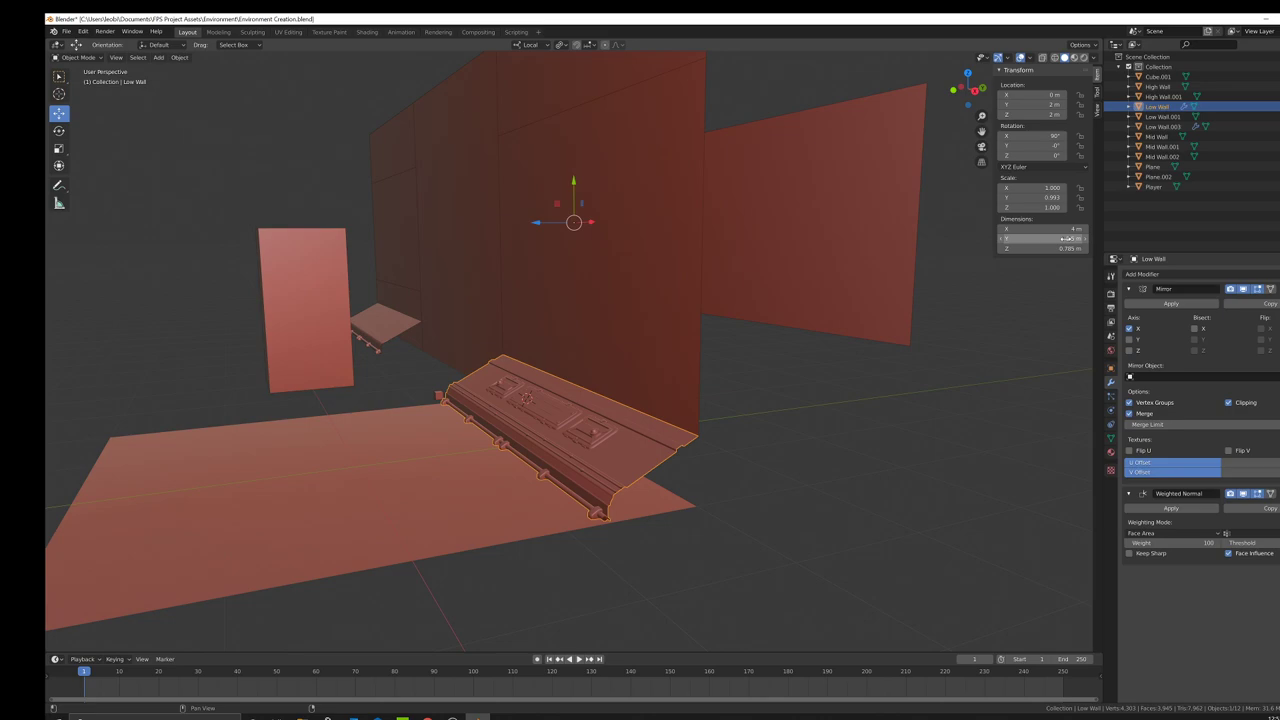
key("Escape")
Step: Apply all transforms to the Low Wall and set its Z dimension to 0.5 m
middle_click_drag(464, 447, 634, 420)
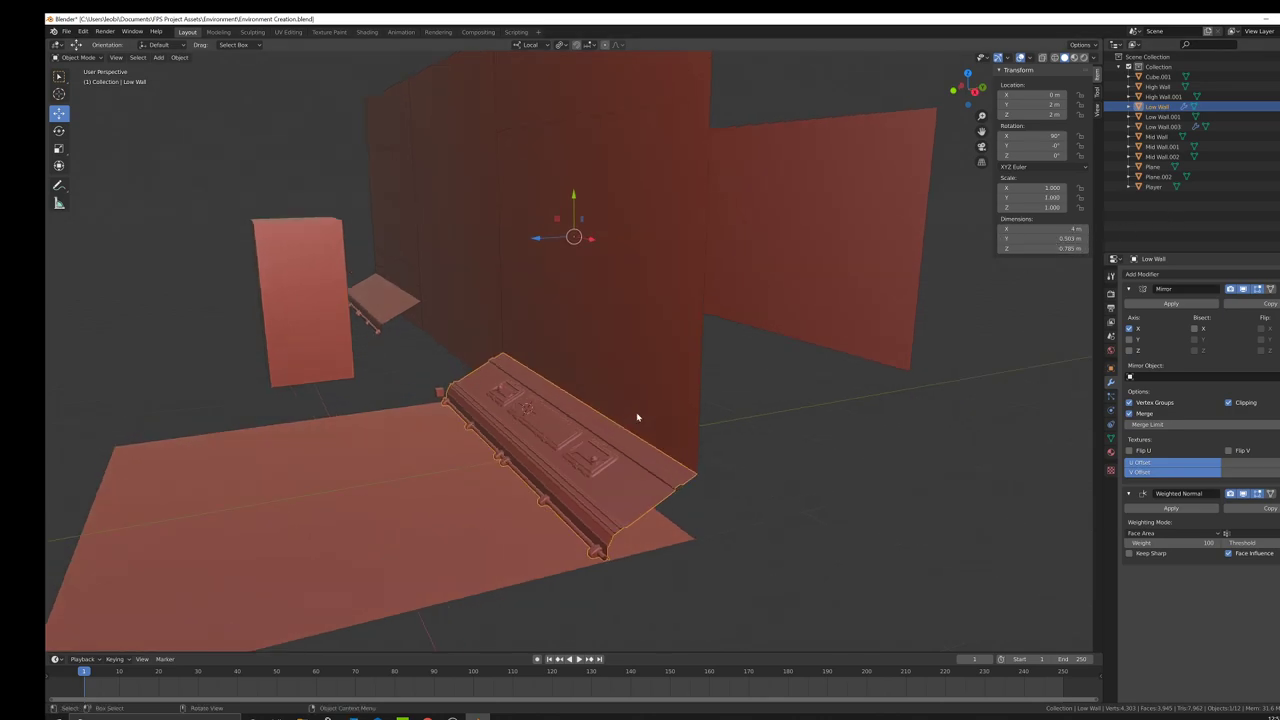
key("ctrl+a")
left_click(750, 416)
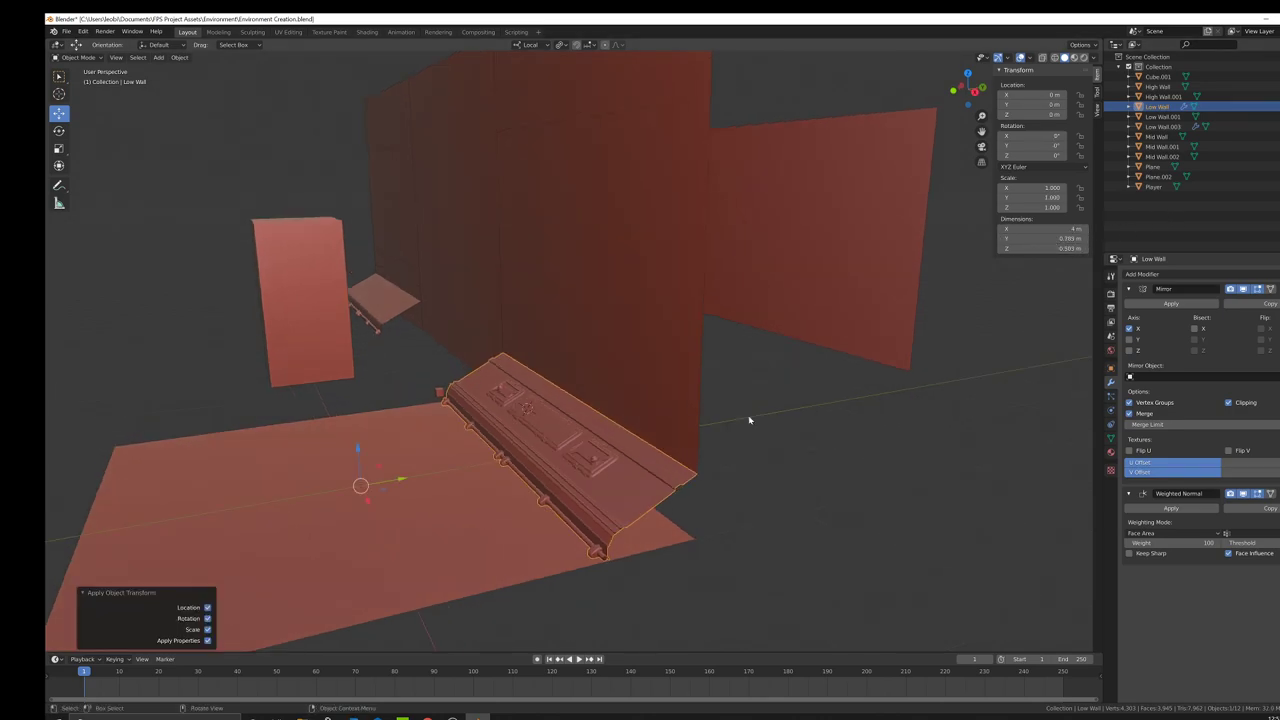
left_click(1040, 248)
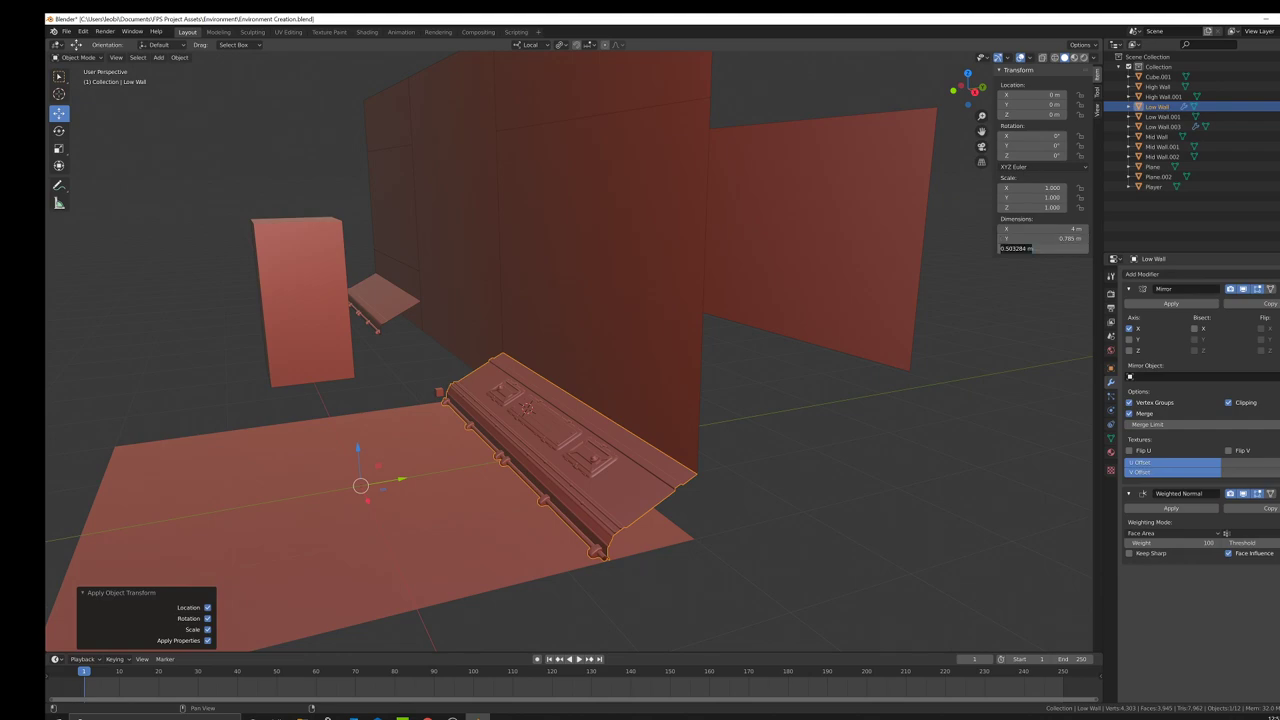
type("0.5")
key("Return")
Step: Shift all of the Low Wall's geometry along Y with snapping until its back edge meets the object's origin, and apply all transforms
middle_click_drag(606, 563, 785, 386)
key("Tab")
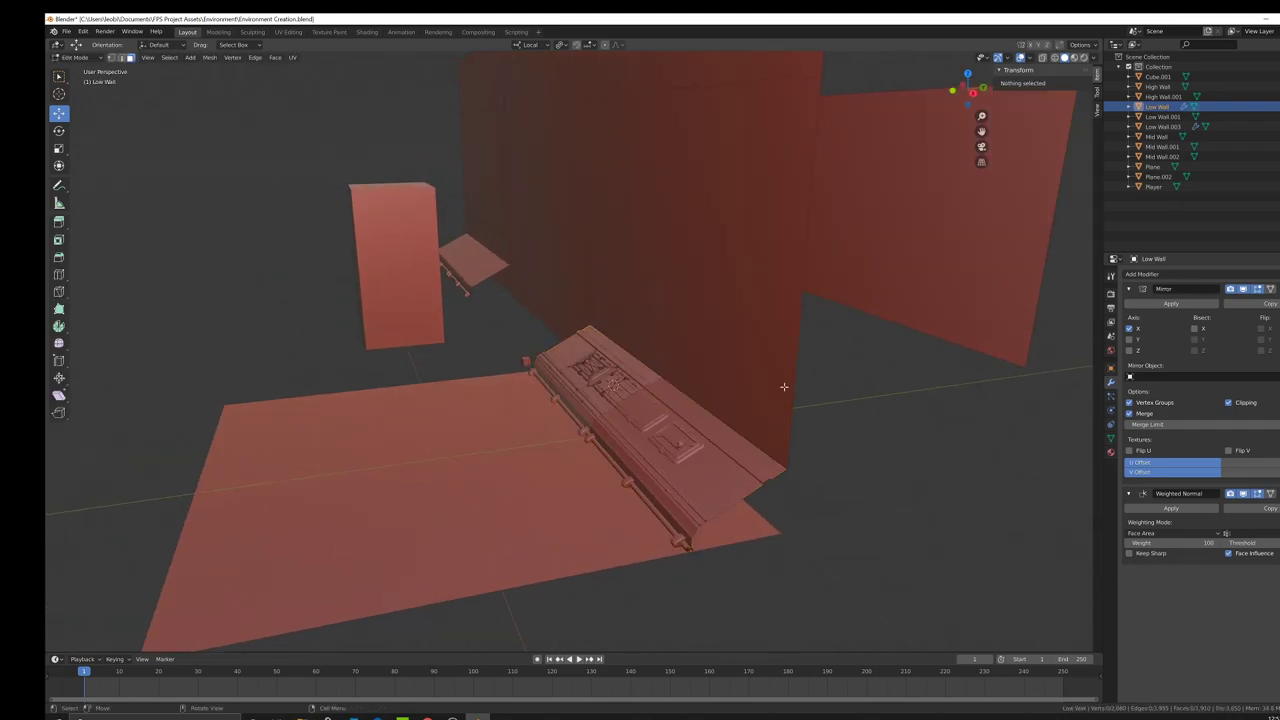
key("a")
middle_click_drag(654, 389, 622, 396)
left_click_drag(630, 379, 457, 395, "ctrl")
key("Tab")
key("ctrl+a")
left_click(688, 428)
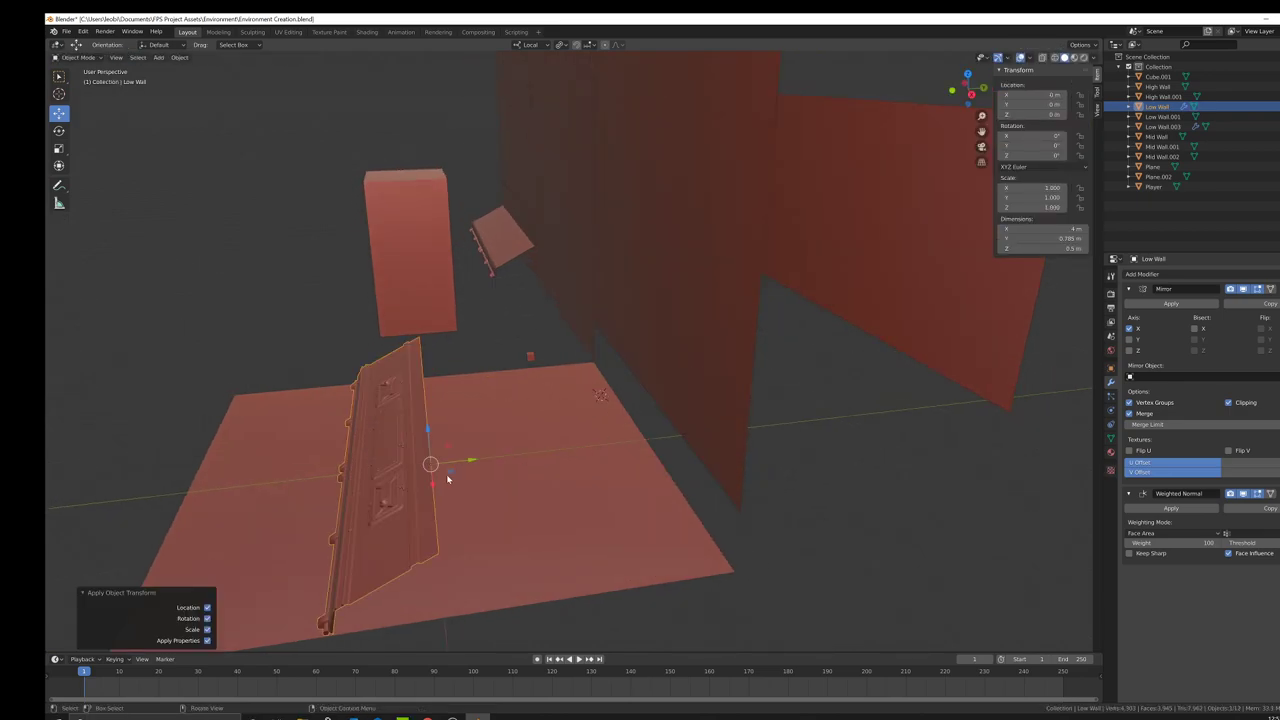
Step: Move the Low Wall 2 m along Y, back against the Mid Wall
type("gy2")
key("Return")
middle_click_drag(662, 437, 705, 417)
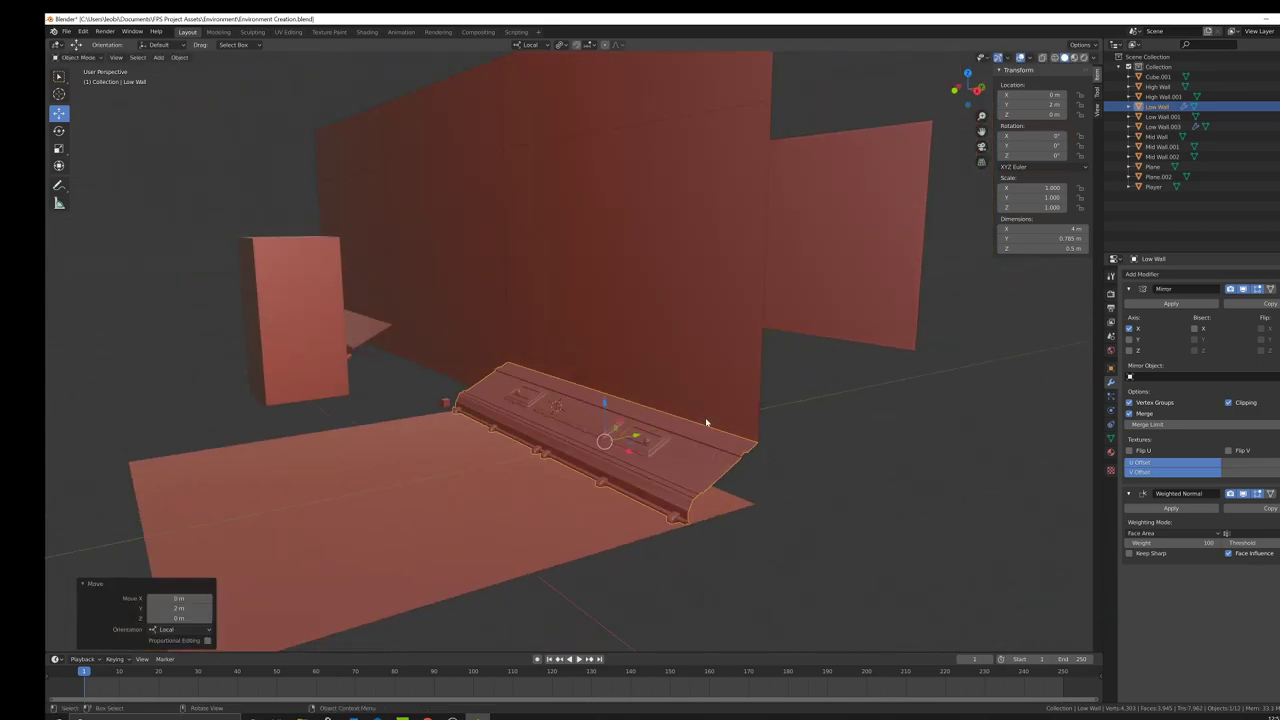
Step: Select the Mid Wall and examine its face divisions in Edit Mode from several angles against the Low Wall
left_click(742, 336)
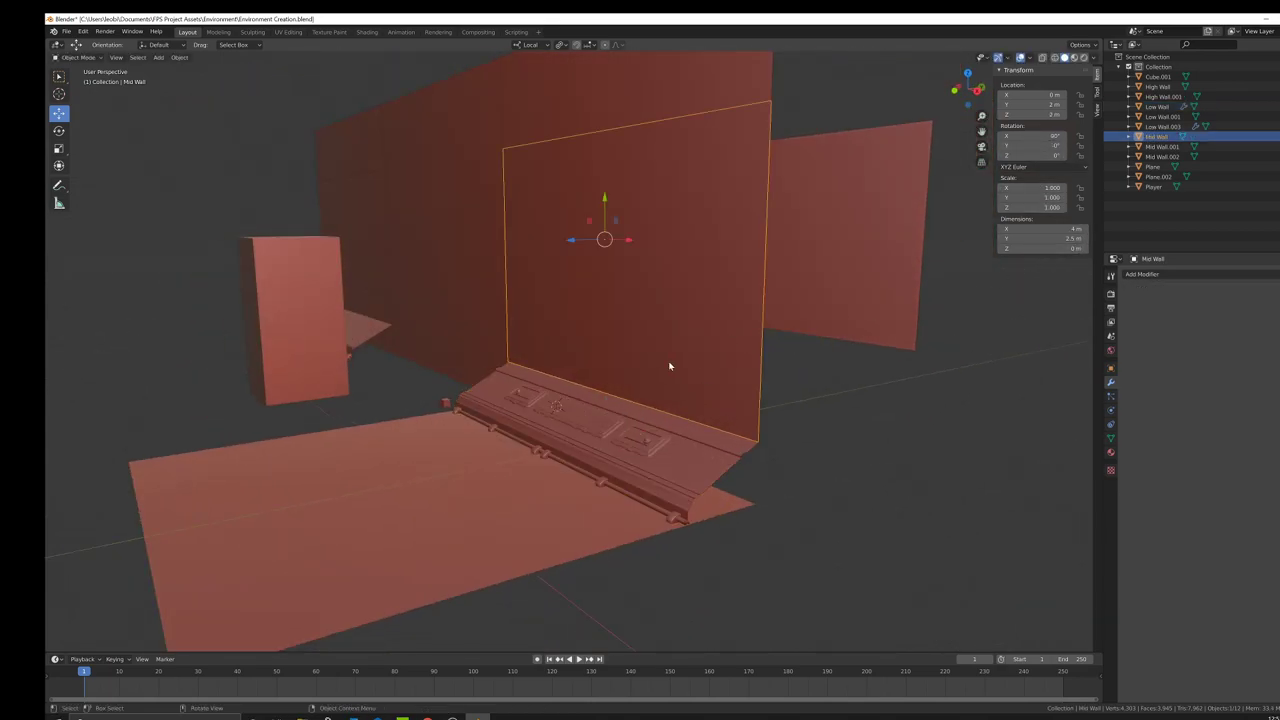
middle_click_drag(712, 372, 689, 348)
middle_click_drag(778, 234, 802, 263)
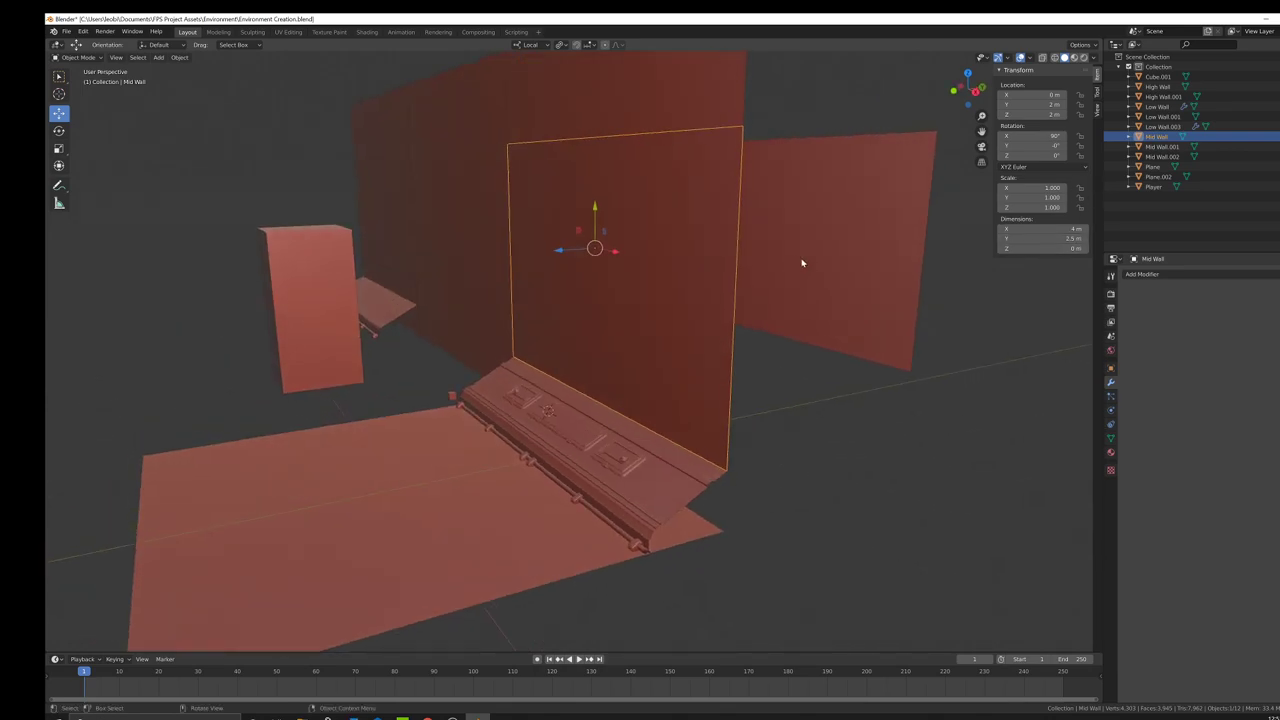
key("Tab")
middle_click_drag(688, 375, 739, 397)
key("Tab")
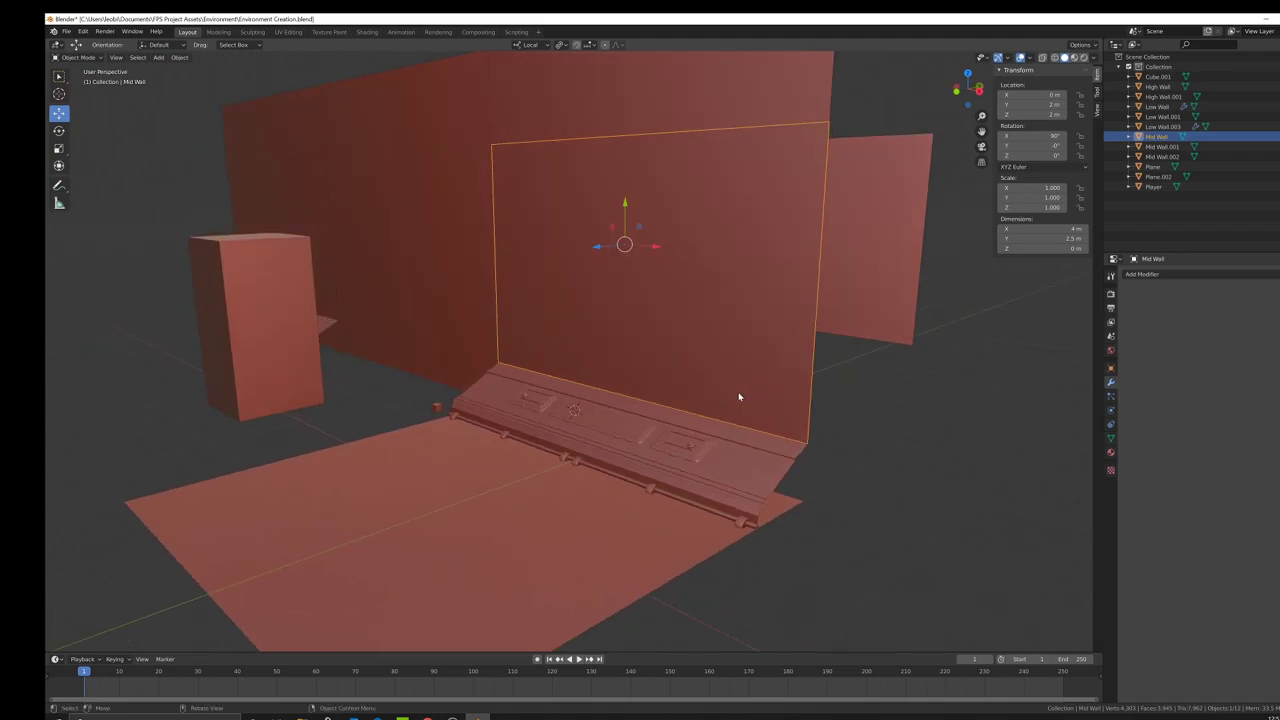
middle_click_drag(628, 366, 650, 405)
key("Tab")
scroll(650, 405, "down", 4)
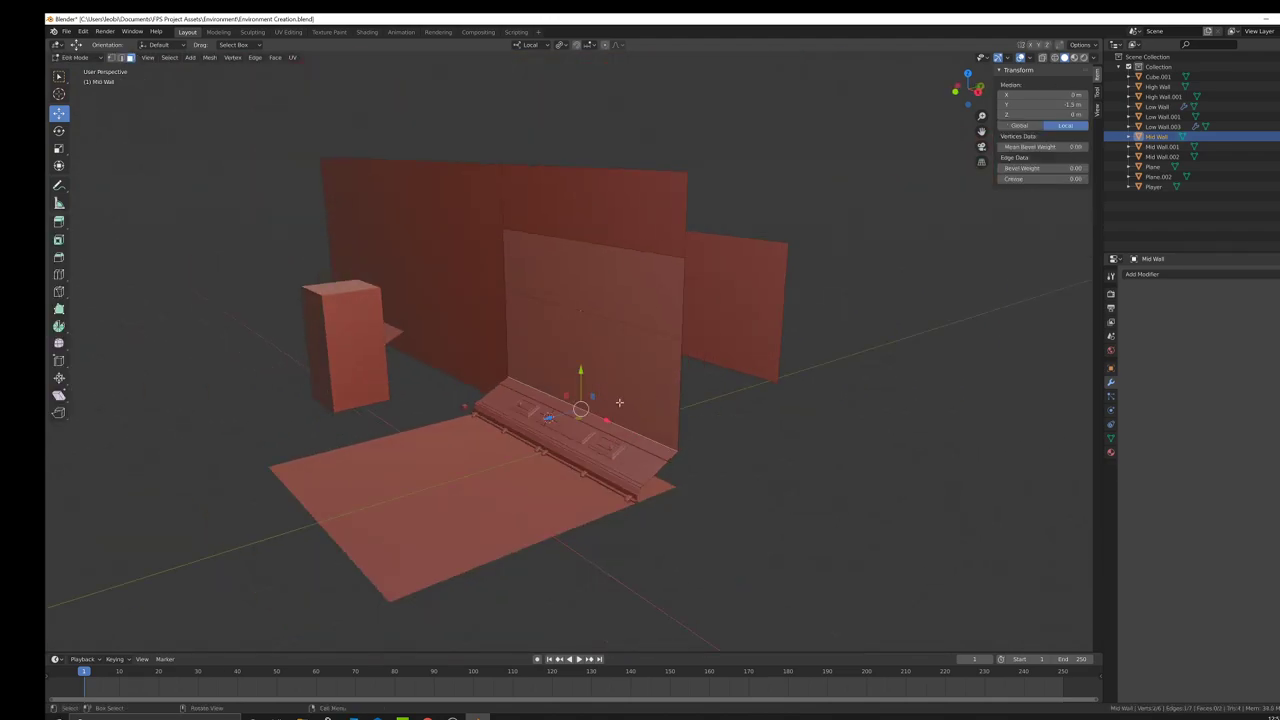
scroll(620, 403, "up", 3)
scroll(678, 396, "down", 2)
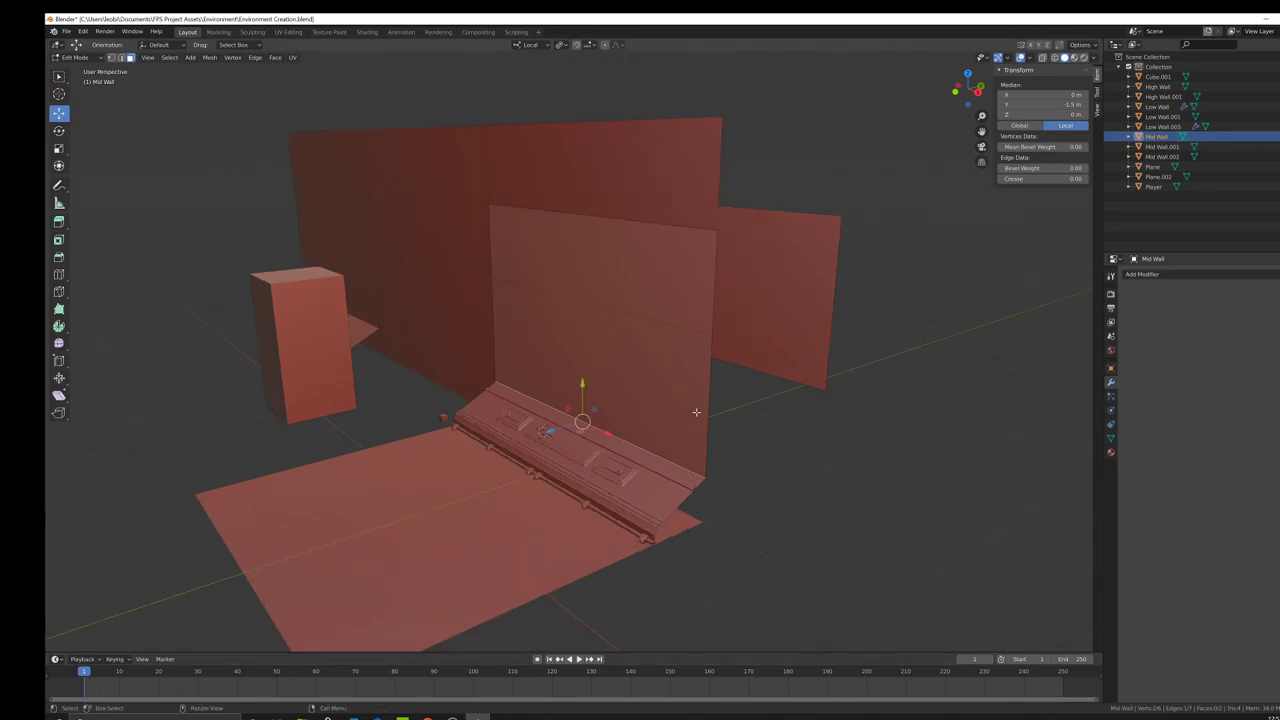
middle_click_drag(657, 254, 663, 289)
scroll(639, 309, "up", 2)
scroll(638, 309, "down", 4)
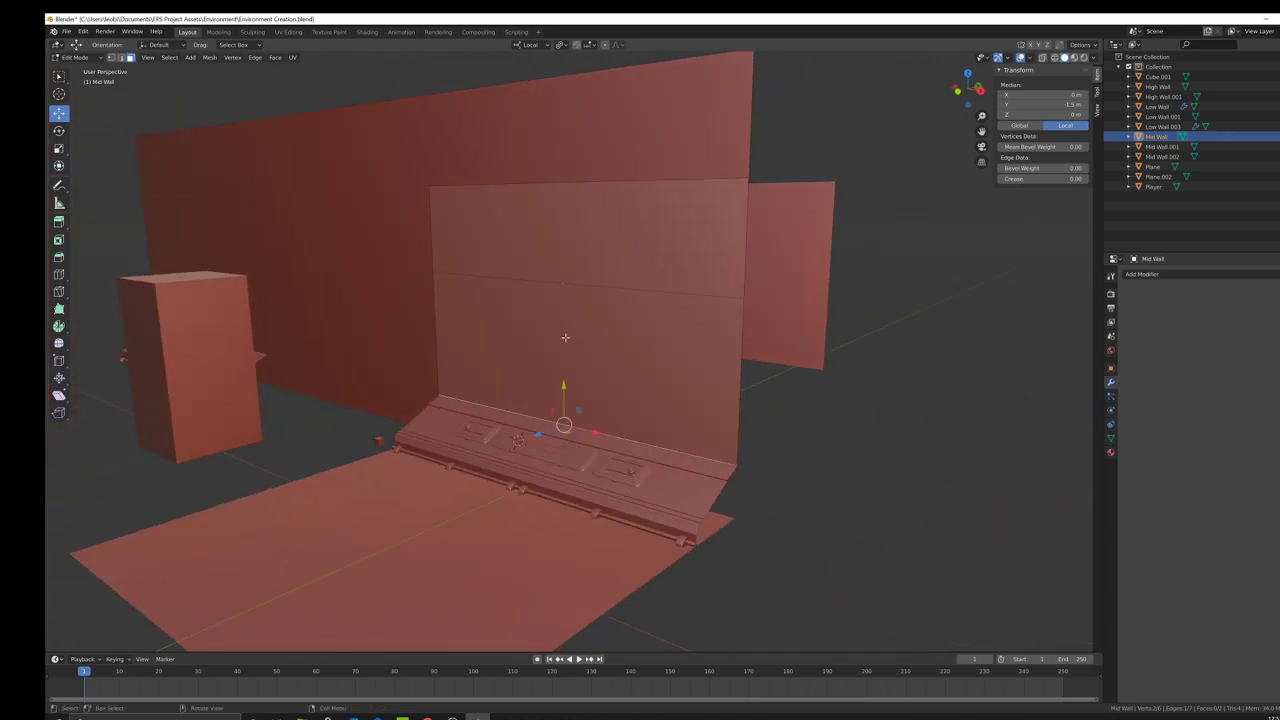
scroll(622, 352, "up", 2)
middle_click_drag(620, 385, 583, 386)
scroll(595, 368, "up", 1)
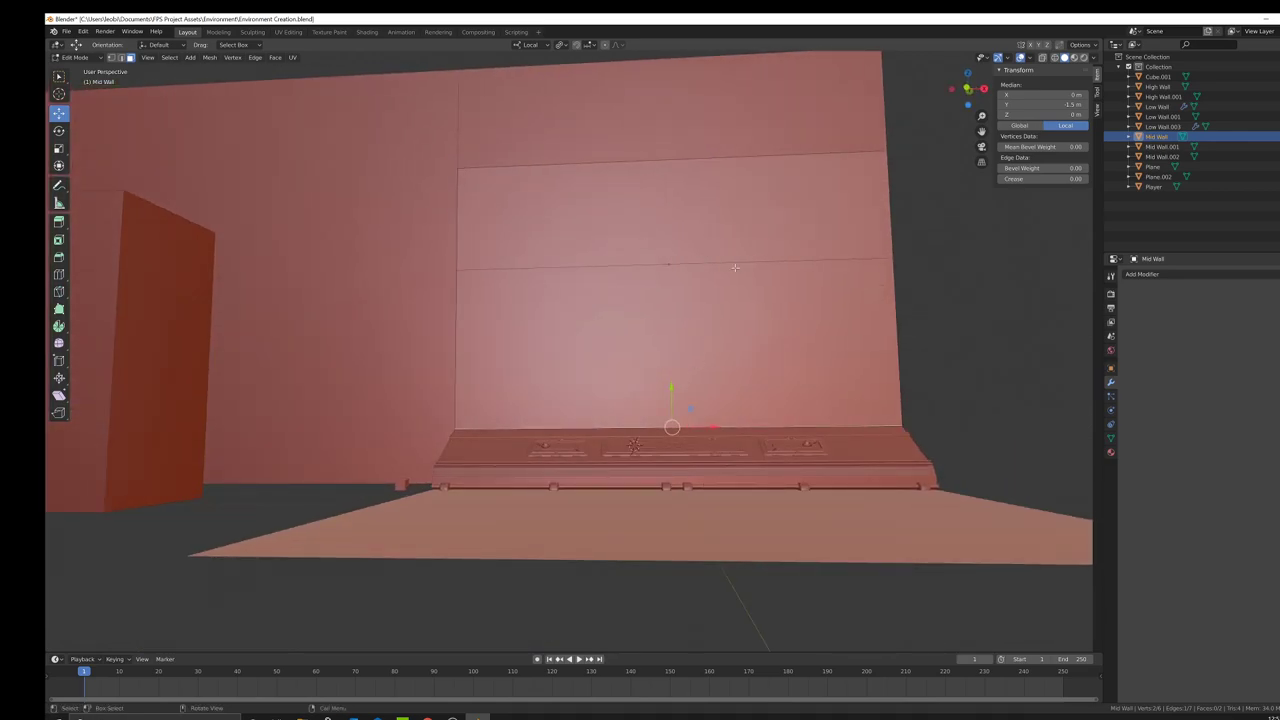
middle_click_drag(735, 267, 446, 287)
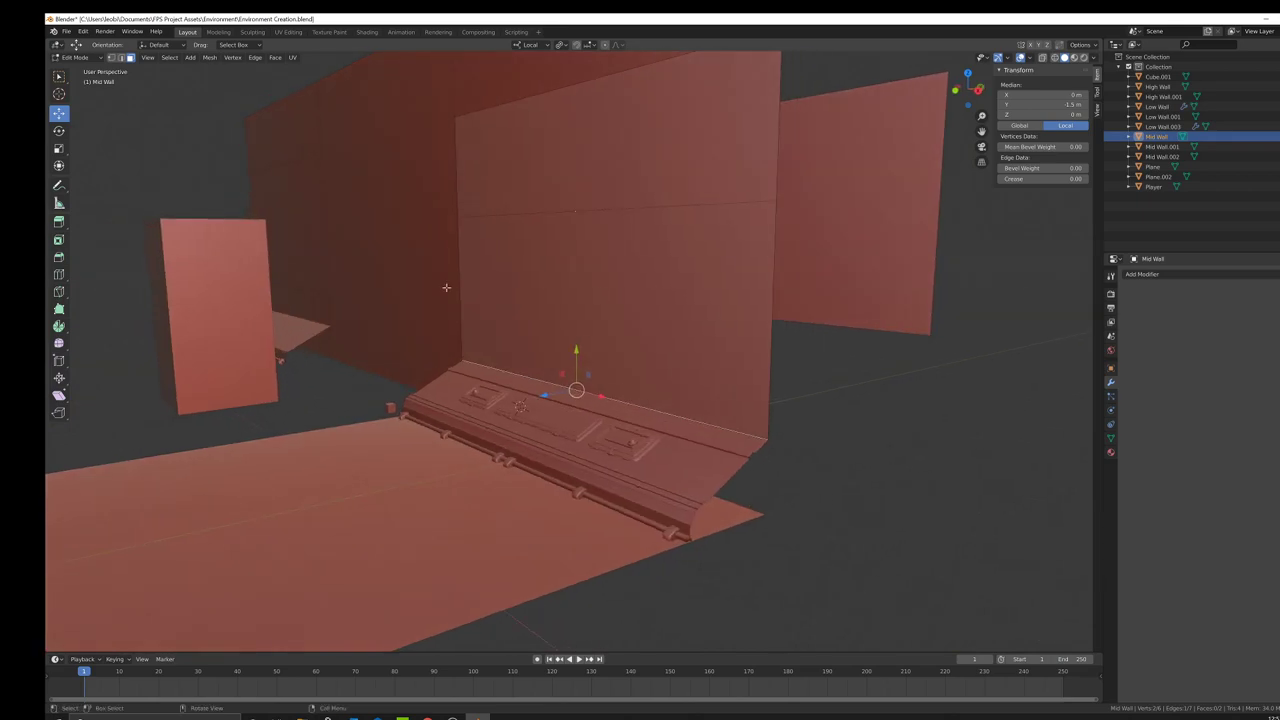
Step: Add one horizontal loop cut across the Mid Wall's lower face and set its local Y position to -1.25 m
left_click(58, 274)
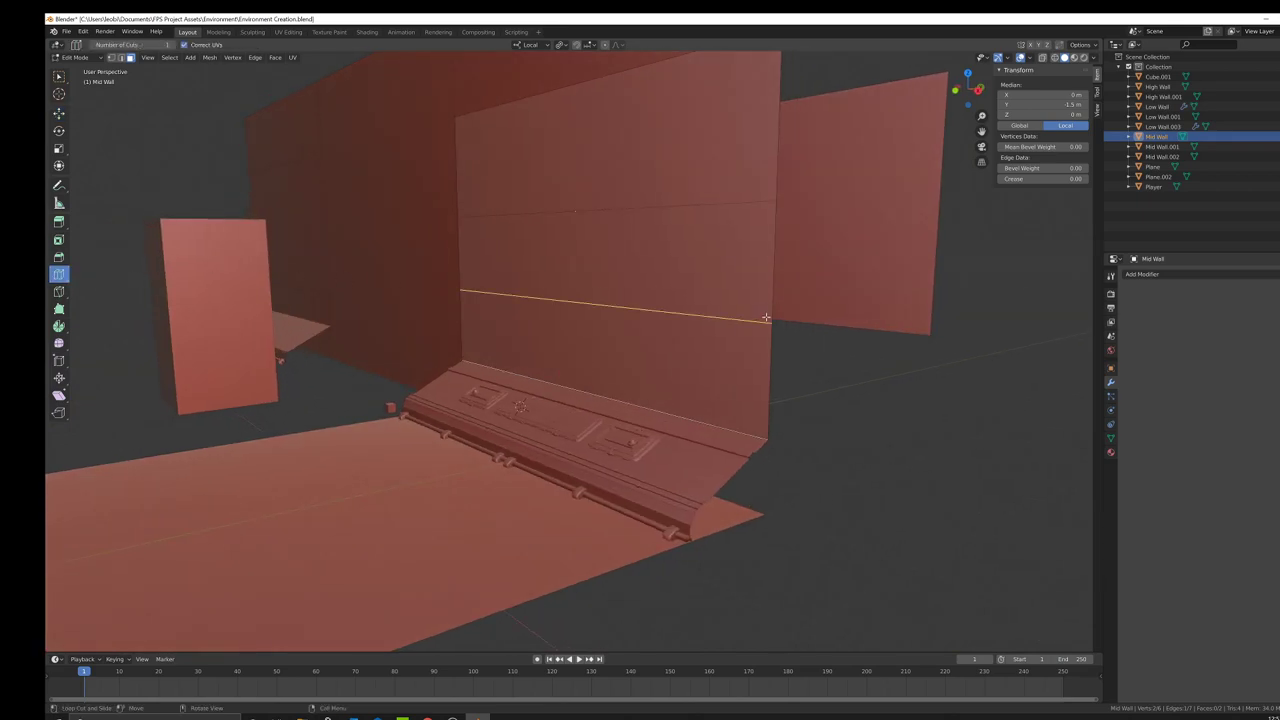
left_click(540, 295)
left_click(60, 113)
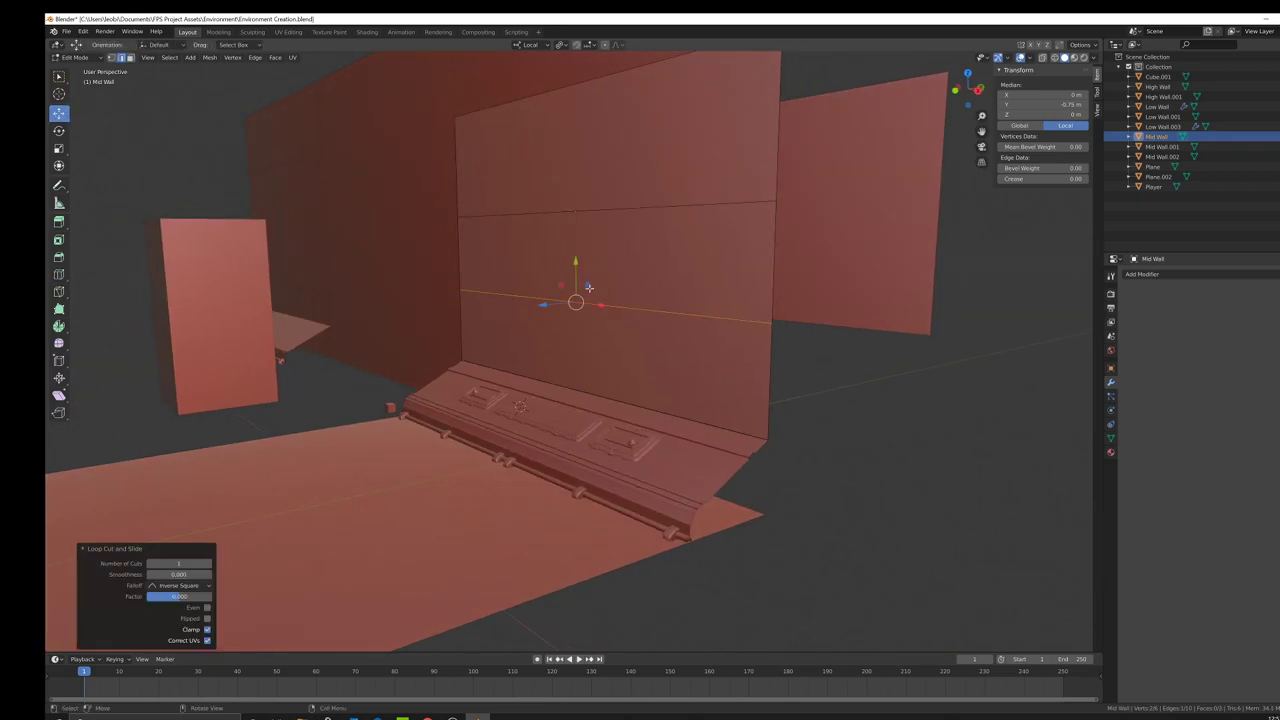
scroll(578, 268, "up", 2)
left_click_drag(579, 251, 583, 360)
left_click(1045, 104)
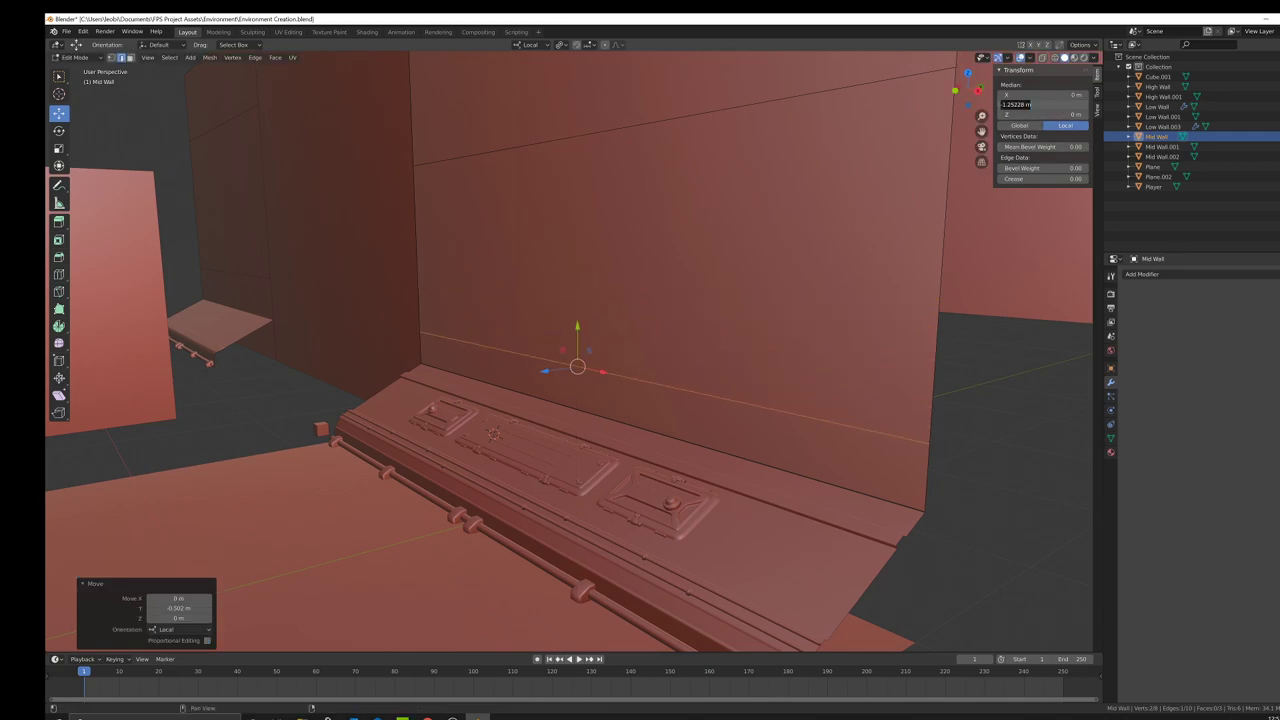
type("1.25")
key("Return")
Step: Examine the Mid Wall's new edge loop in relation to the Low Wall and the player block
scroll(617, 362, "down", 4)
scroll(617, 362, "up", 2)
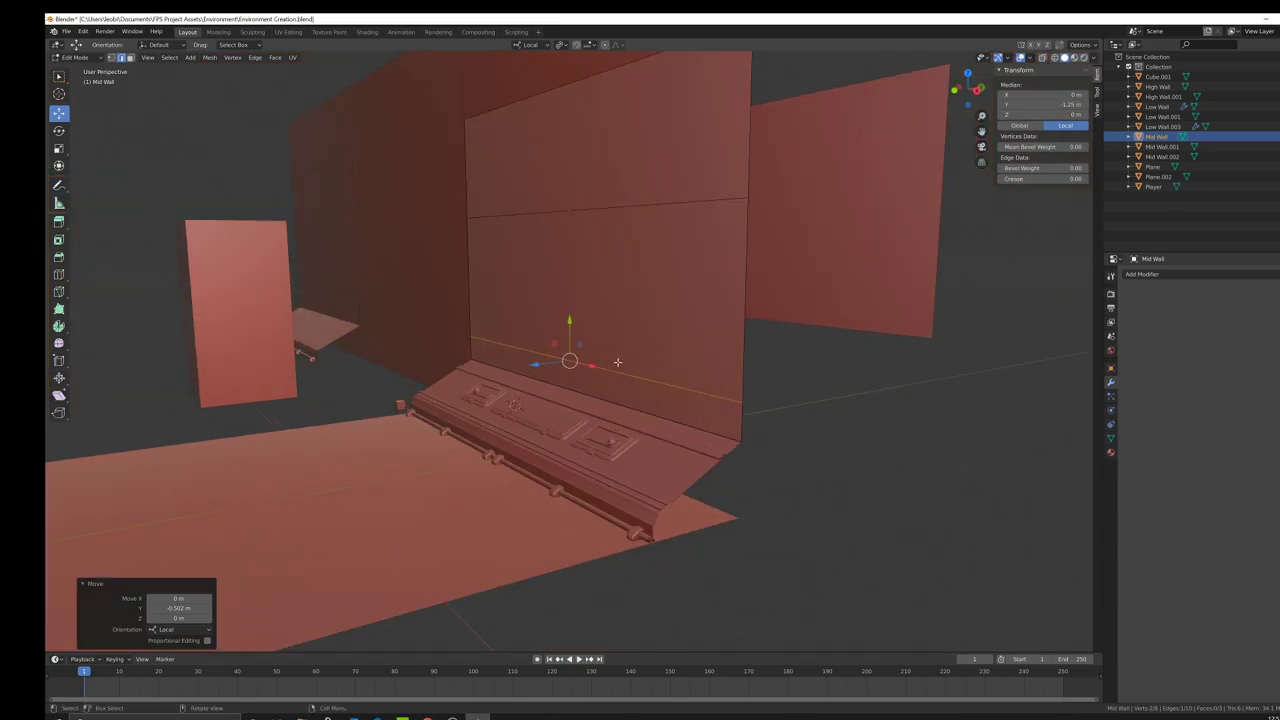
scroll(617, 362, "up", 1)
middle_click_drag(506, 302, 518, 367)
scroll(495, 322, "down", 2)
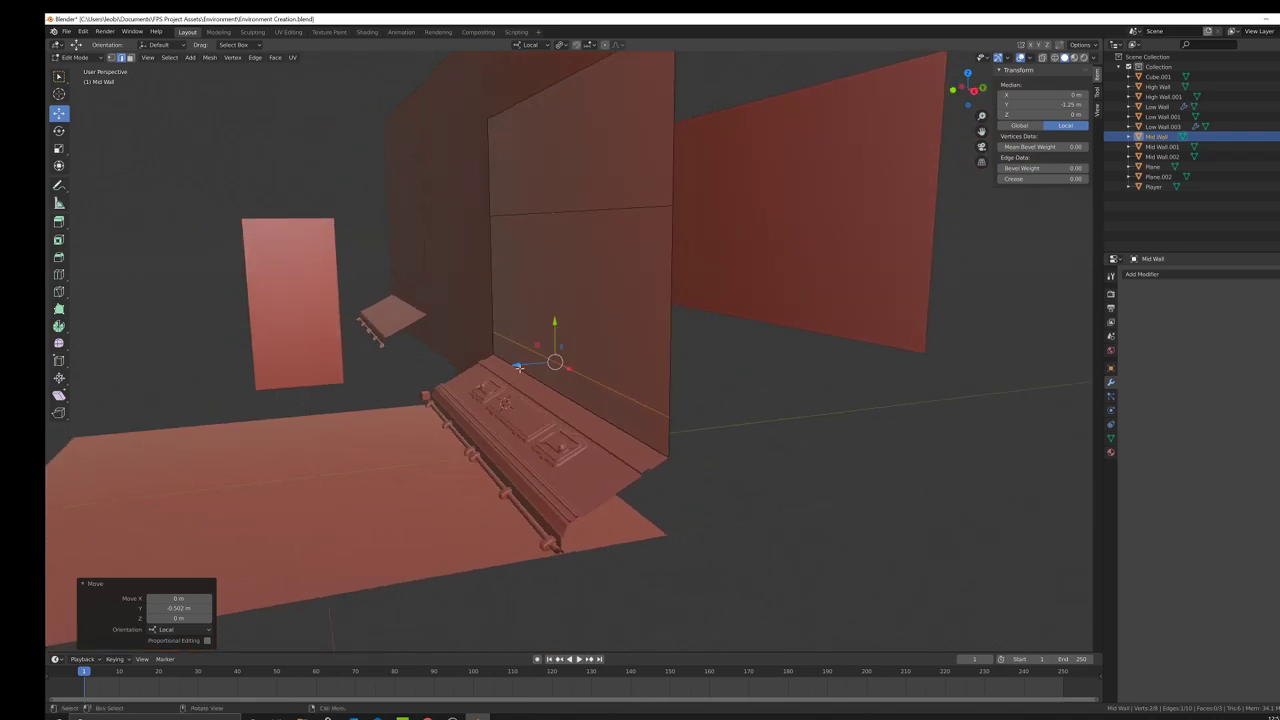
middle_click_drag(599, 389, 611, 455)
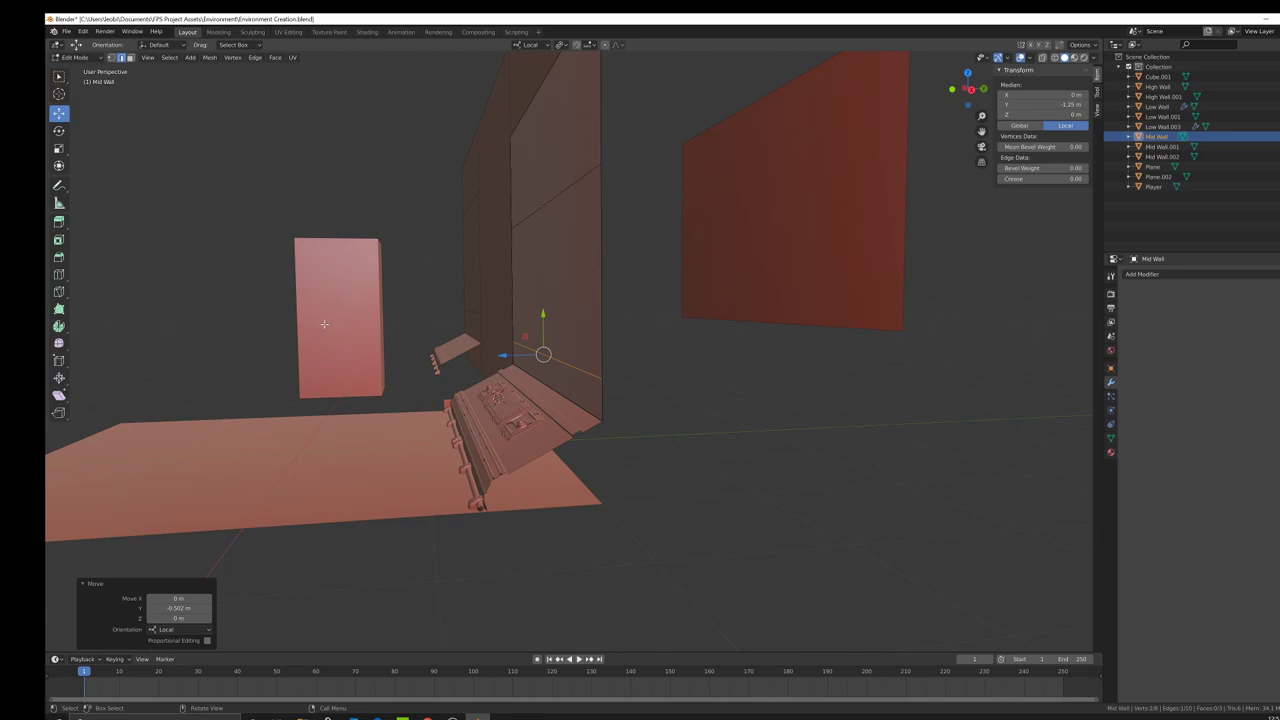
middle_click_drag(364, 329, 459, 341)
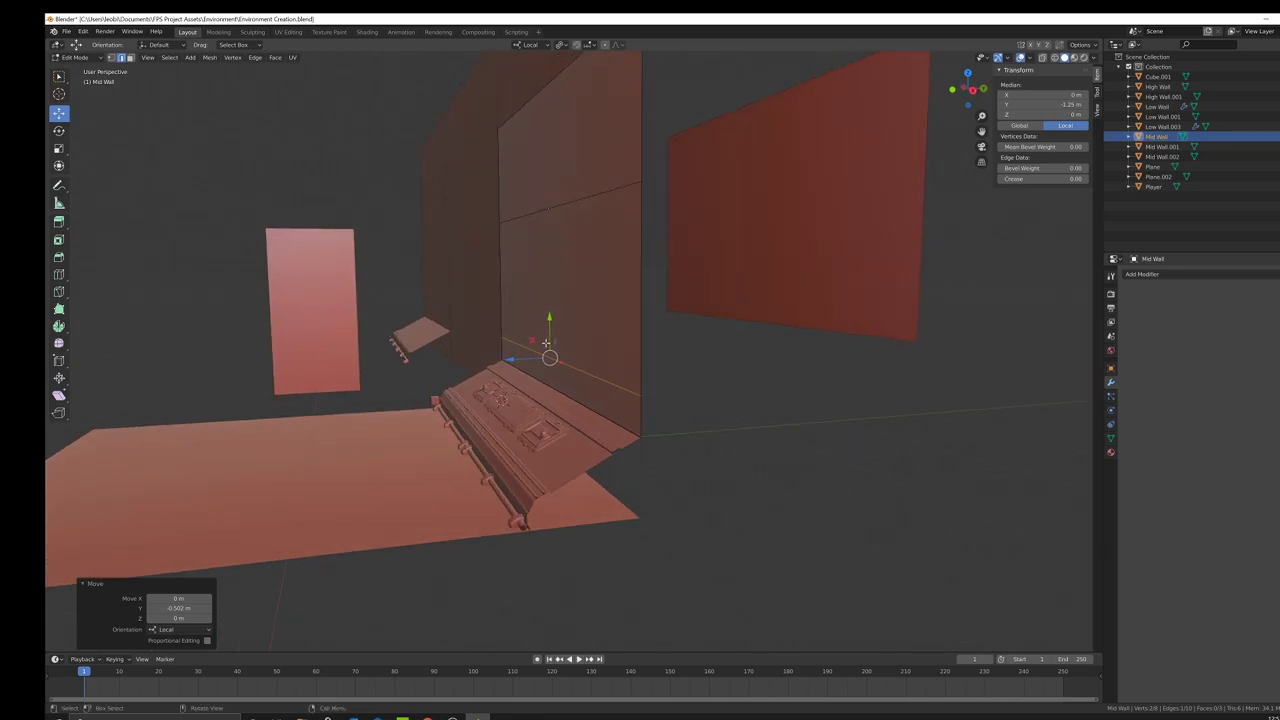
middle_click_drag(546, 343, 572, 374)
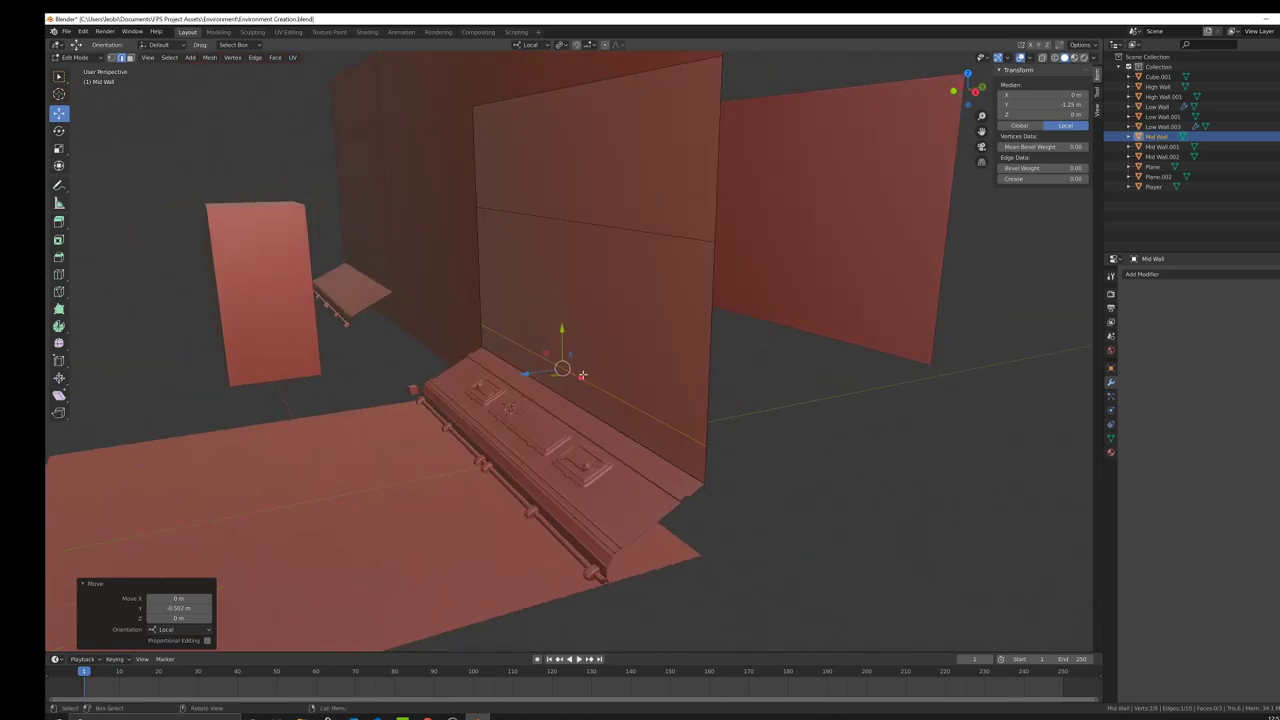
Step: Leave Edit Mode, duplicate the player block, and move the copy 4 m along X in front of the Mid Wall
key("Tab")
scroll(469, 428, "down", 2)
middle_click_drag(512, 425, 478, 438)
scroll(418, 411, "up", 3)
left_click(334, 266)
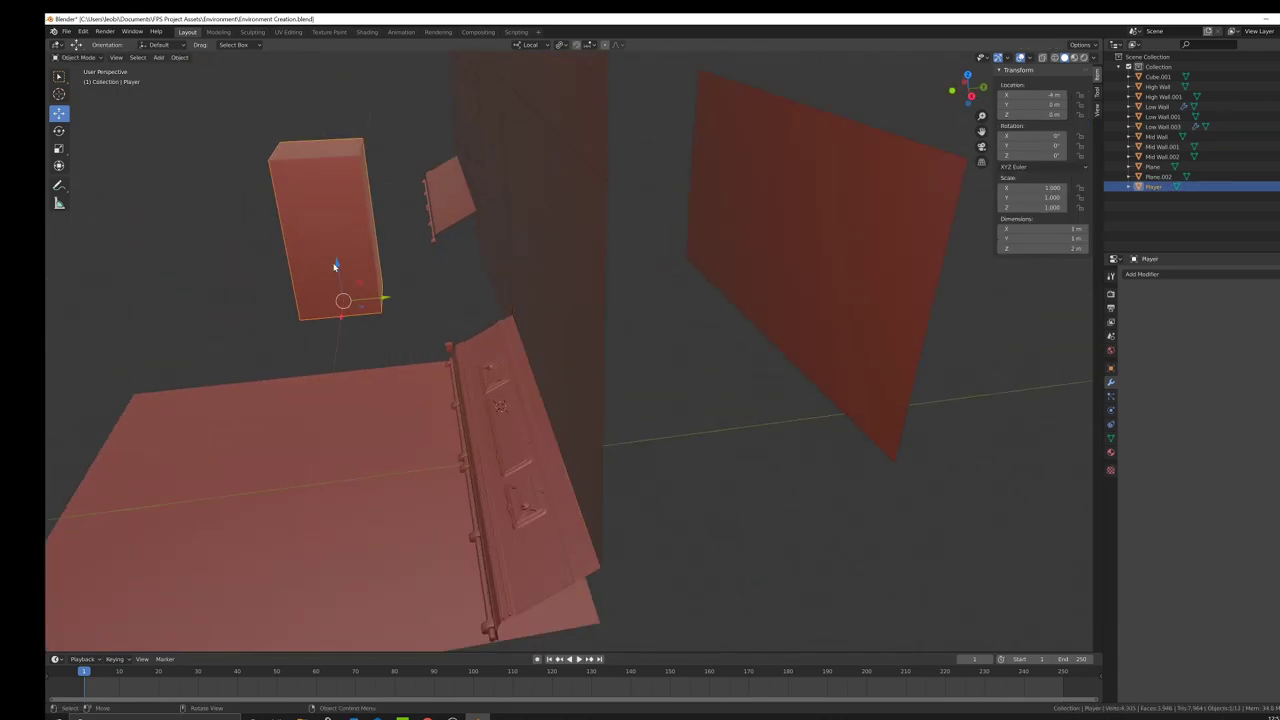
middle_click_drag(334, 266, 420, 326)
scroll(400, 360, "up", 1)
key("shift+d")
right_click(365, 399)
key("g")
key("x")
key("4")
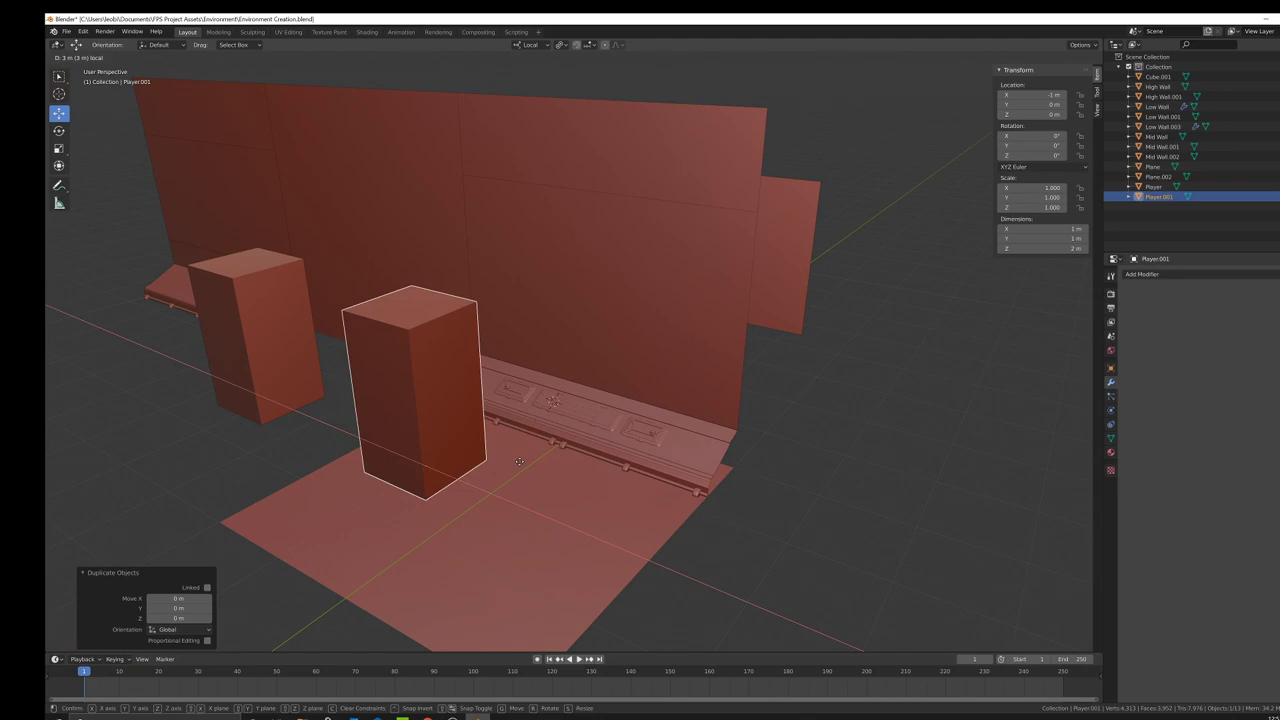
key("Return")
Step: Scale the copied player block to 0.5 along Z as a half-height reference
type("sz")
type(".")
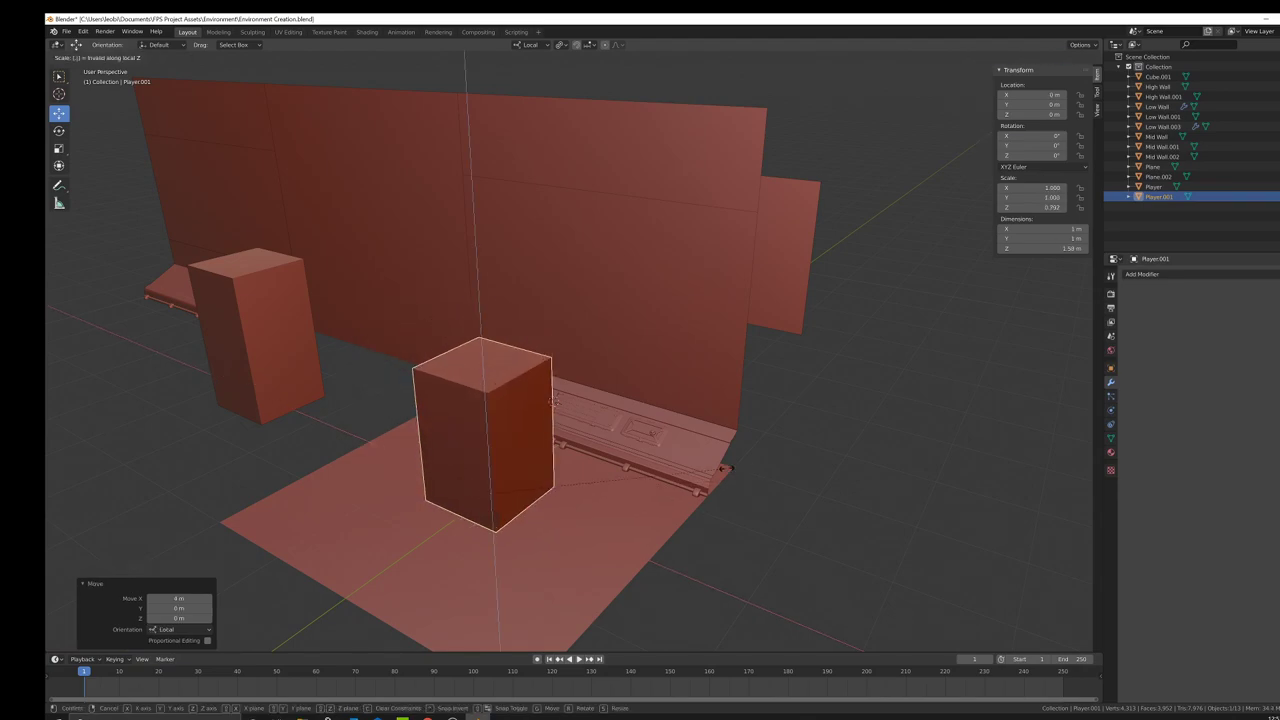
type("5")
key("Return")
Step: Move the half-height reference block 2 m along Y against the Mid Wall and place it at X -1 m
middle_click_drag(649, 444, 514, 417)
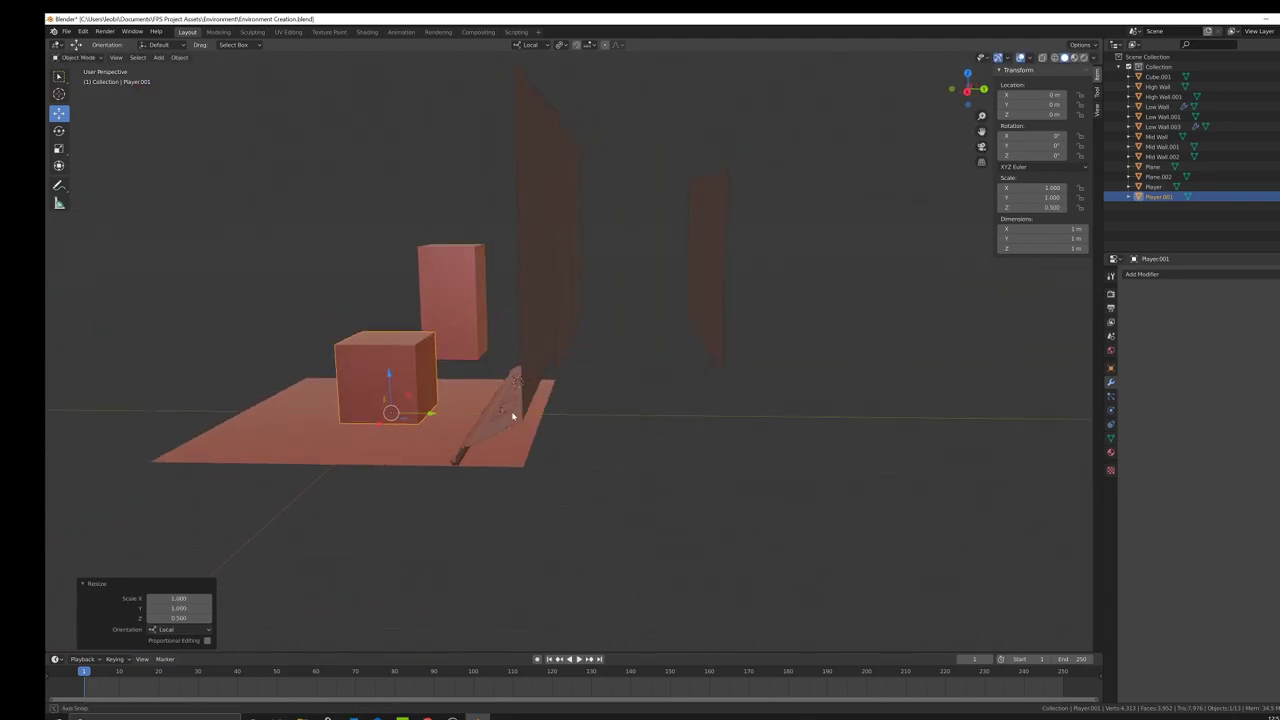
key("g")
key("y")
key("2")
left_click_drag(595, 417, 596, 417, "ctrl")
middle_click_drag(596, 417, 654, 429)
scroll(640, 415, "up", 2)
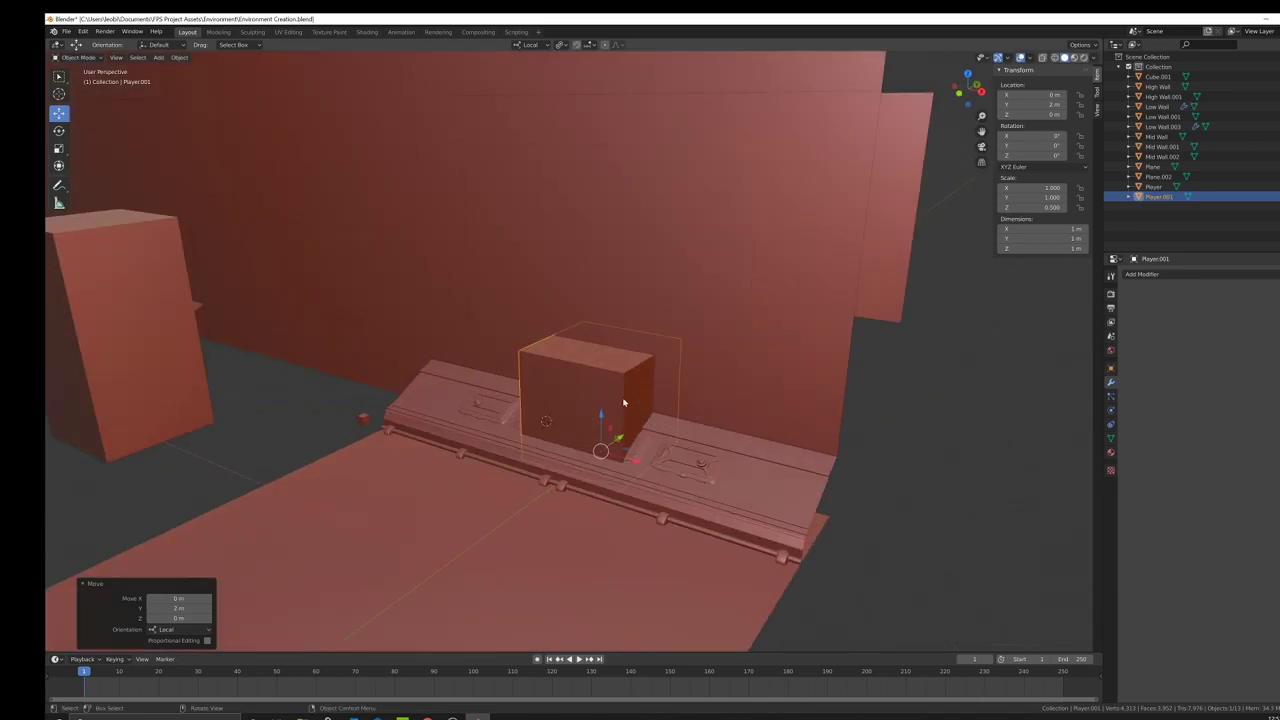
left_click_drag(634, 460, 505, 432, "ctrl")
key("Return")
Step: Raise the Mid Wall's lower edge loop level with the reference block's top, setting its local Y position to -1 m
left_click(766, 346)
key("Tab")
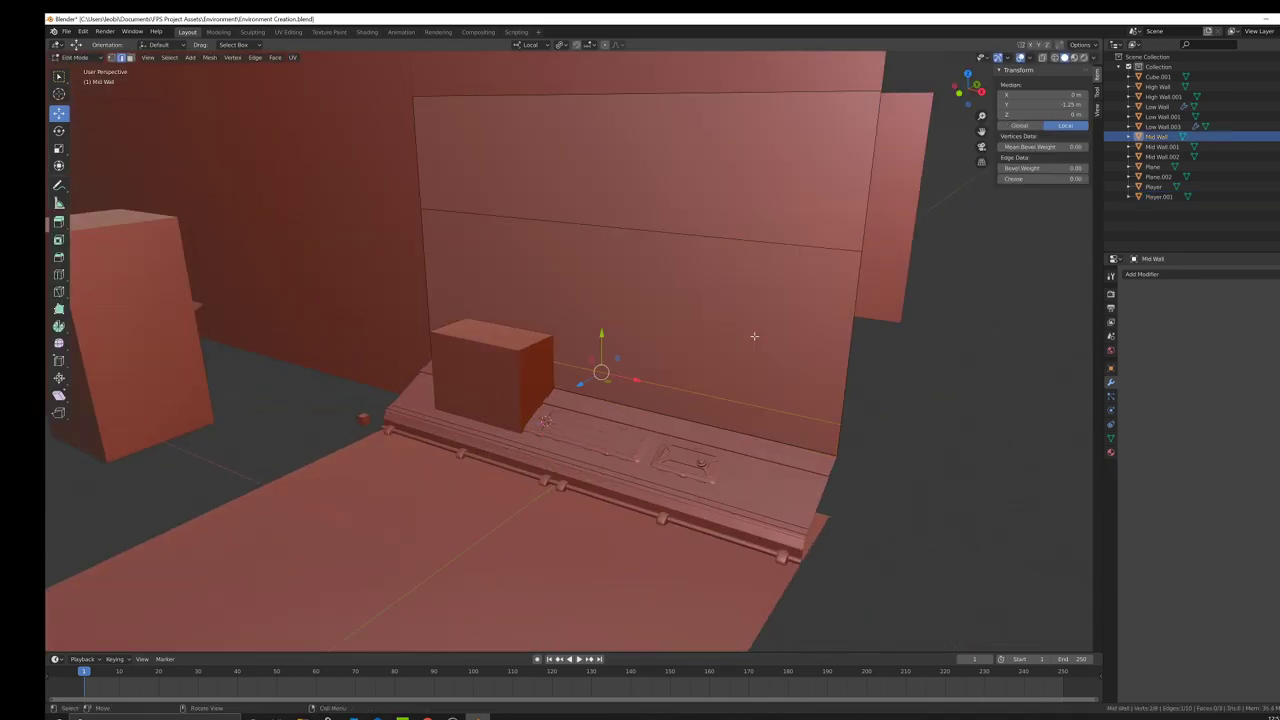
scroll(666, 346, "up", 3)
key("g")
key("y")
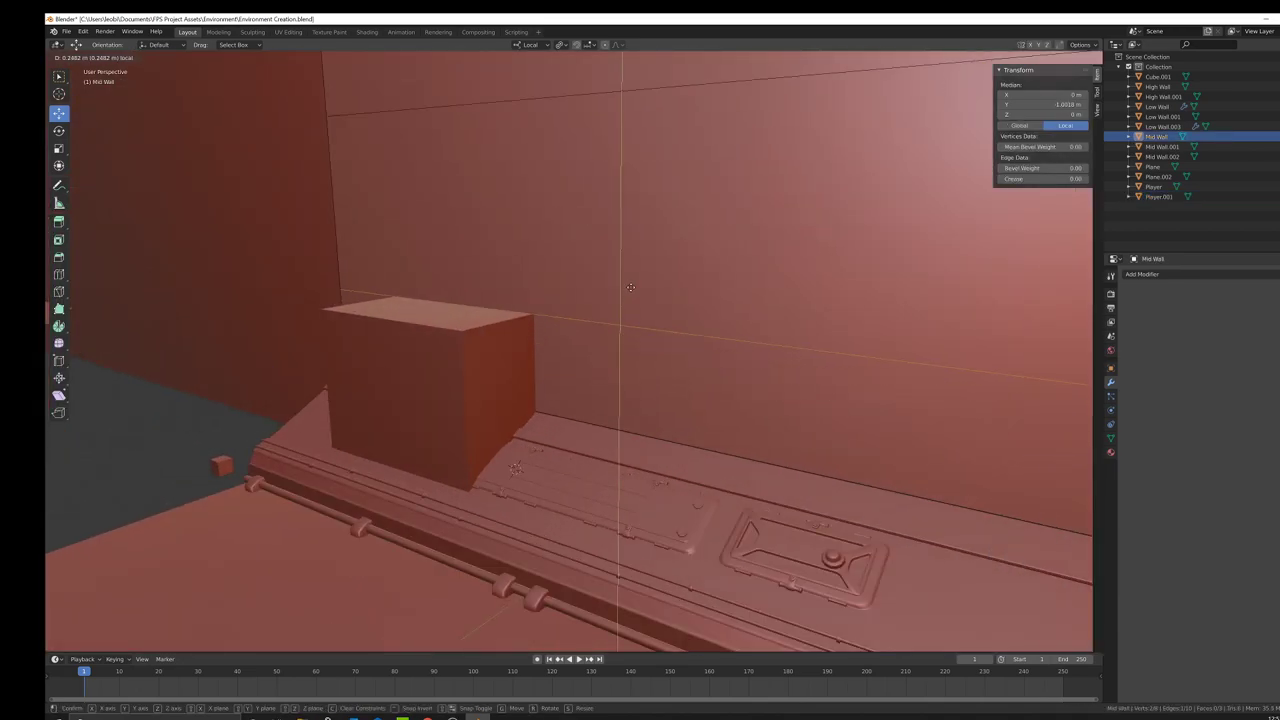
key("Return")
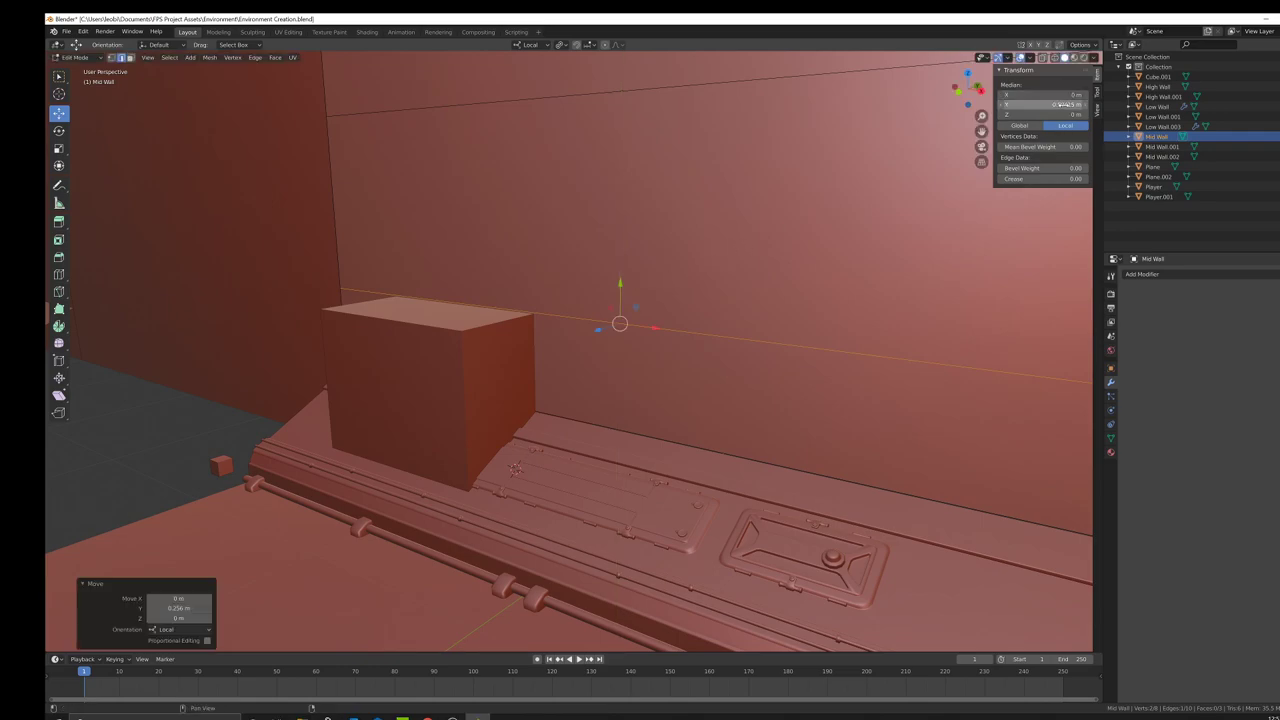
left_click(1030, 104)
type("-1")
key("Return")
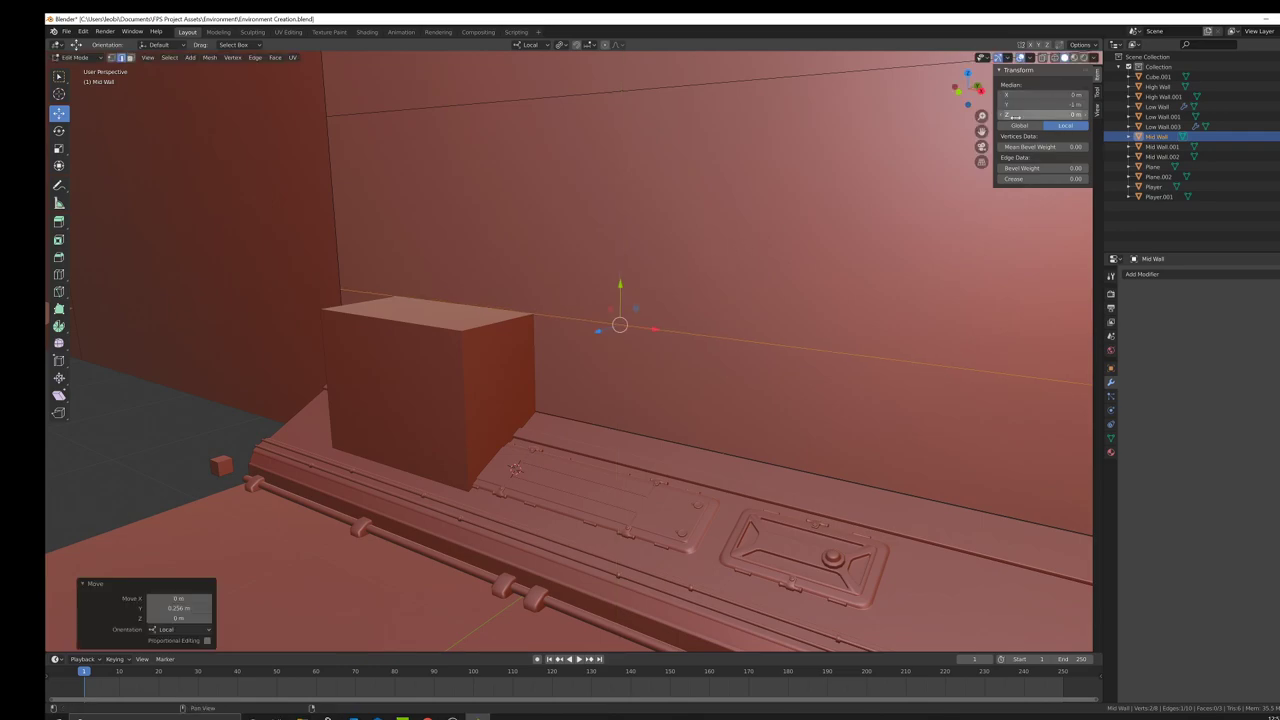
Step: Lower the Mid Wall's bottom edge by about 0.023 m along local Y where it meets the Low Wall
scroll(632, 327, "down", 8)
mouse_move(632, 327)
middle_mouse_down()
mouse_move(637, 314)
mouse_move(617, 329)
middle_mouse_up()
scroll(629, 320, "up", 3)
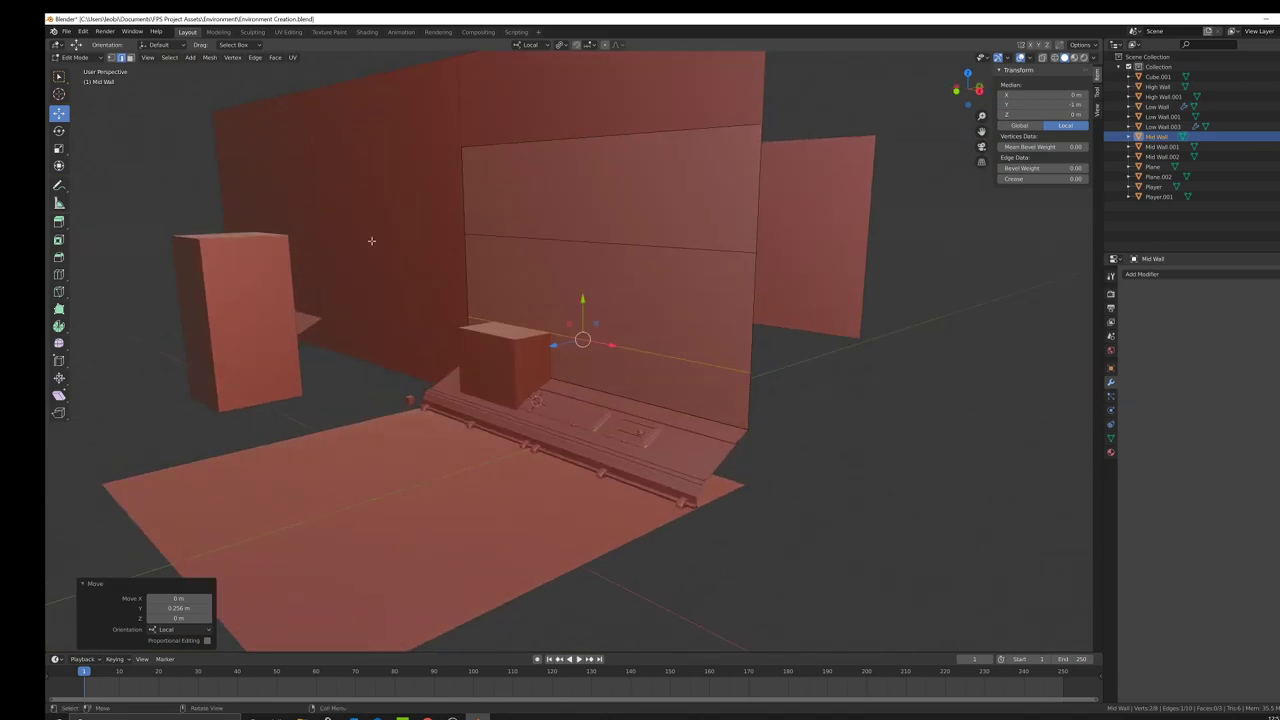
left_click(132, 58)
scroll(639, 396, "up", 1)
left_click(647, 368)
middle_click_drag(642, 391, 618, 396)
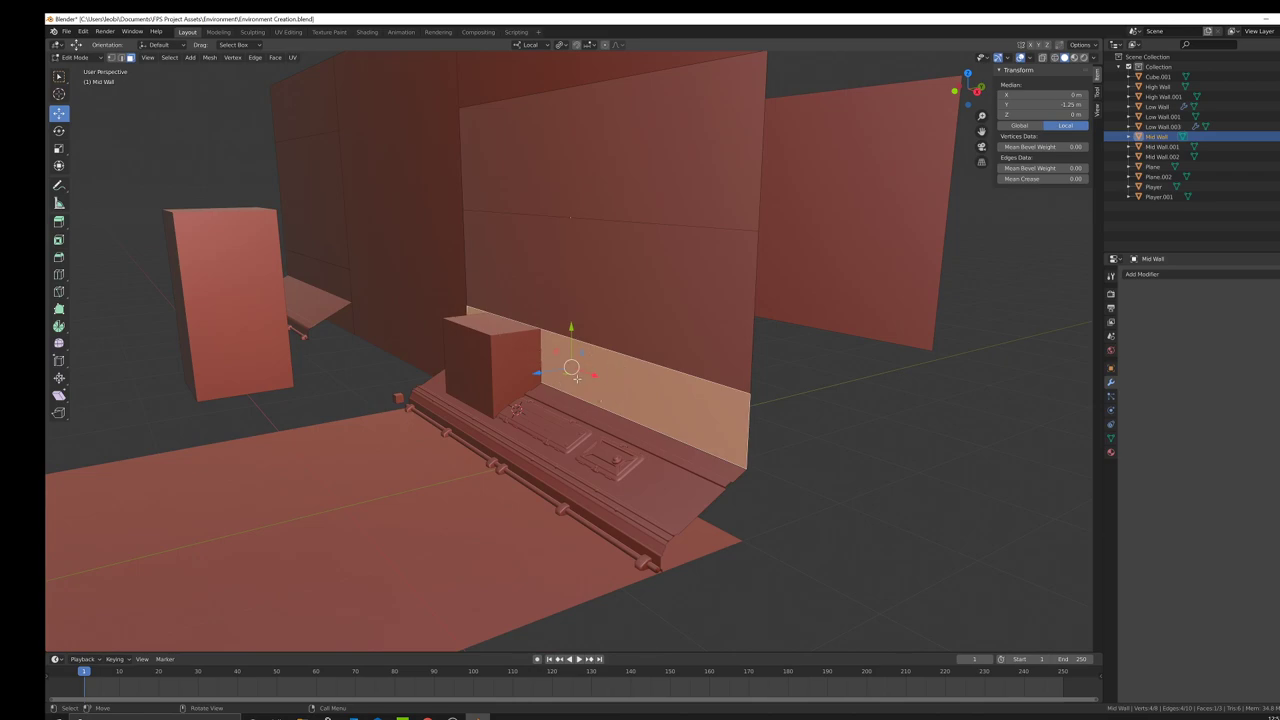
mouse_move(612, 406)
middle_mouse_down()
mouse_move(611, 394)
mouse_move(581, 421)
mouse_move(596, 416)
middle_mouse_up()
scroll(598, 404, "up", 2)
left_click(123, 58)
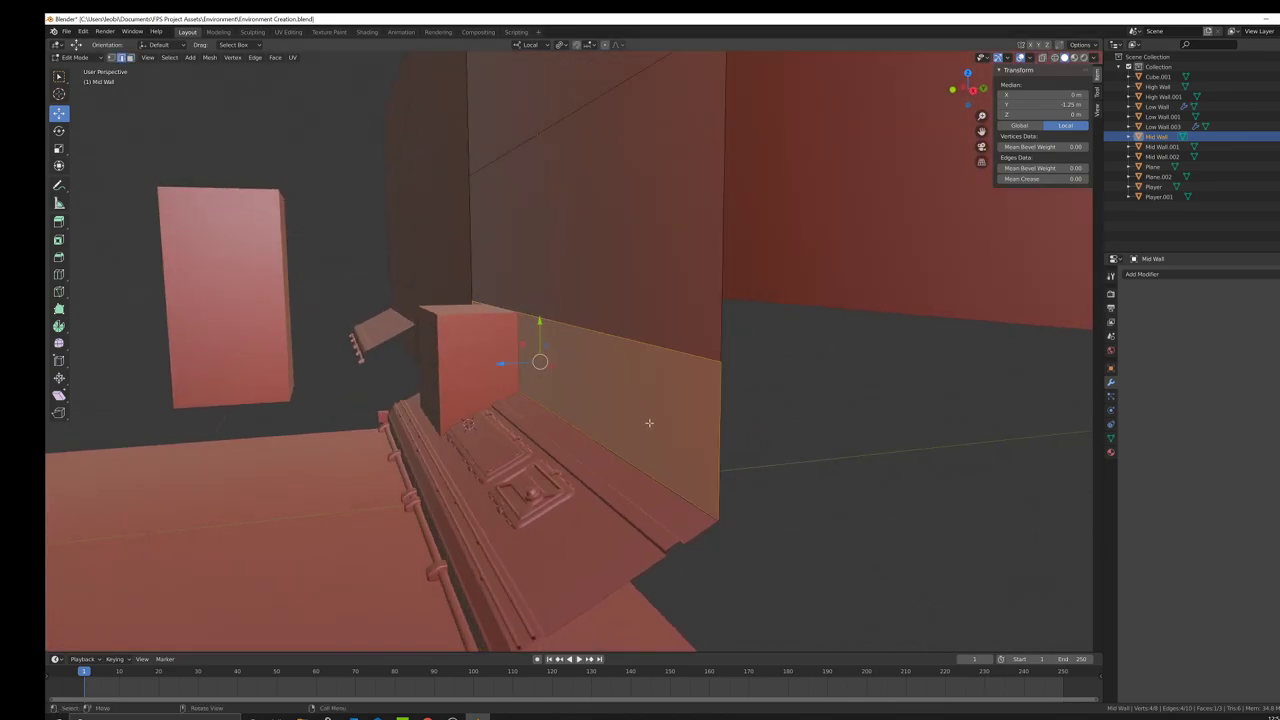
left_click(616, 438)
left_click_drag(539, 370, 550, 375)
middle_click_drag(660, 500, 560, 434)
scroll(648, 492, "up", 3)
scroll(560, 433, "down", 4)
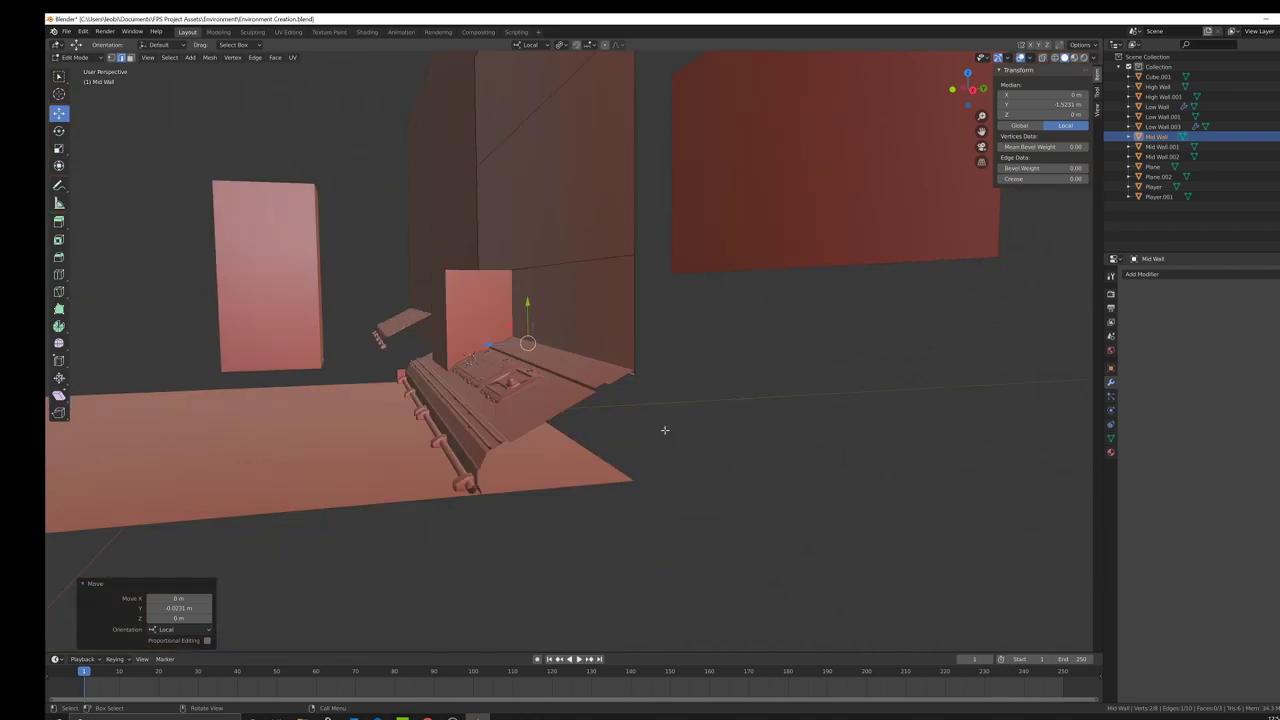
scroll(610, 381, "up", 4)
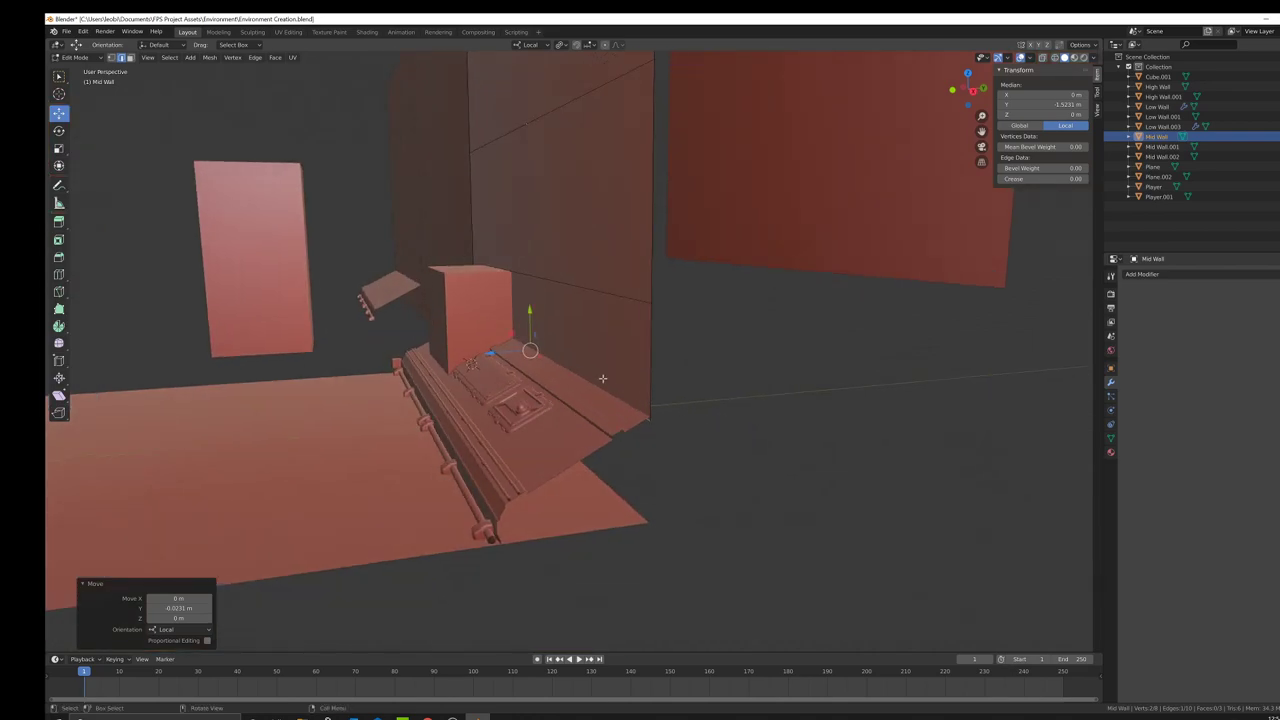
Step: Leave Edit Mode and delete the half-height reference block
middle_click_drag(403, 334, 462, 329)
key("Tab")
left_click(466, 330)
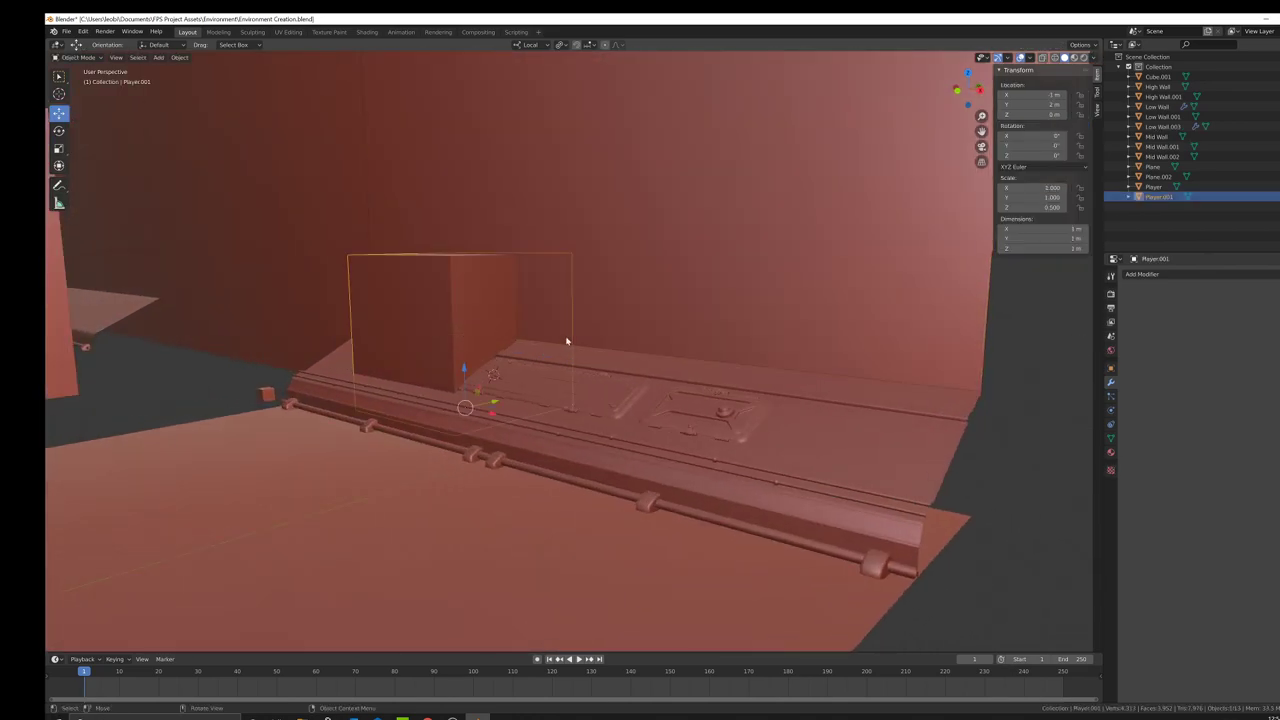
key("x")
left_click(720, 340)
Step: Reopen the Mid Wall in Edit Mode and examine its lower section against the Low Wall from several angles
middle_click_drag(608, 326, 571, 337)
left_click(648, 362)
key("Tab")
scroll(657, 377, "down", 4)
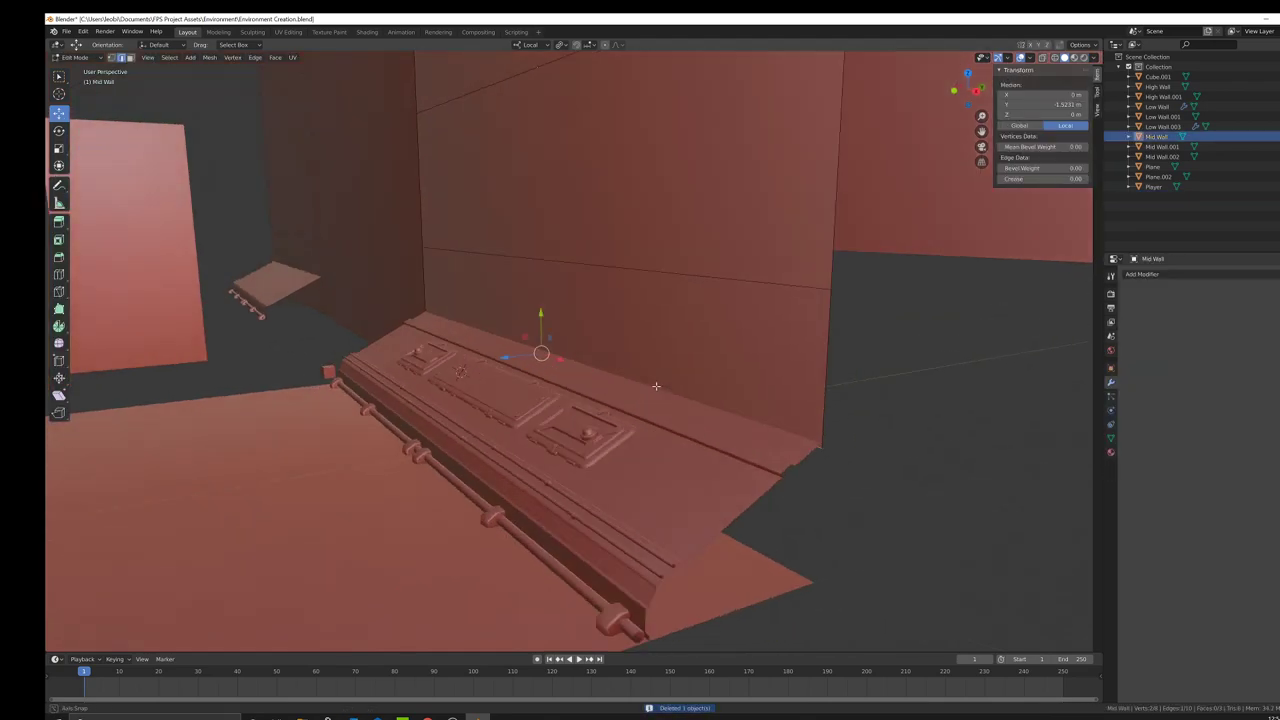
middle_click_drag(657, 377, 522, 310)
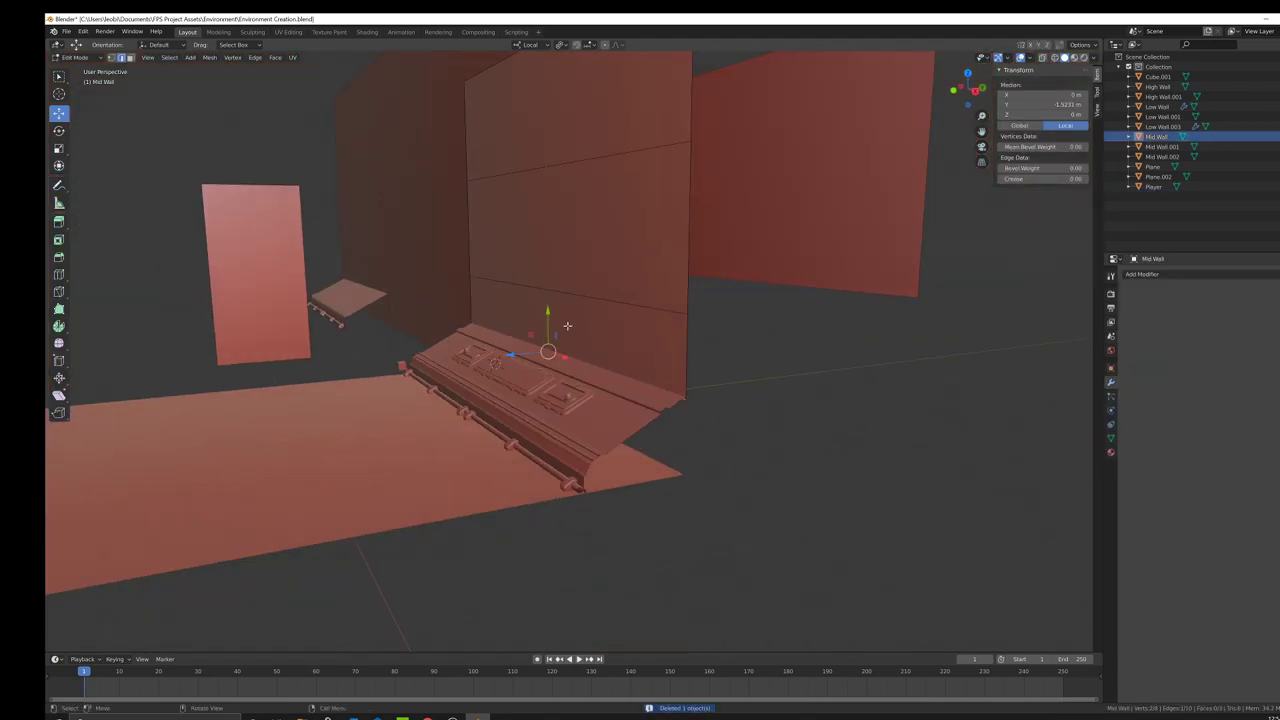
middle_click_drag(582, 325, 569, 341)
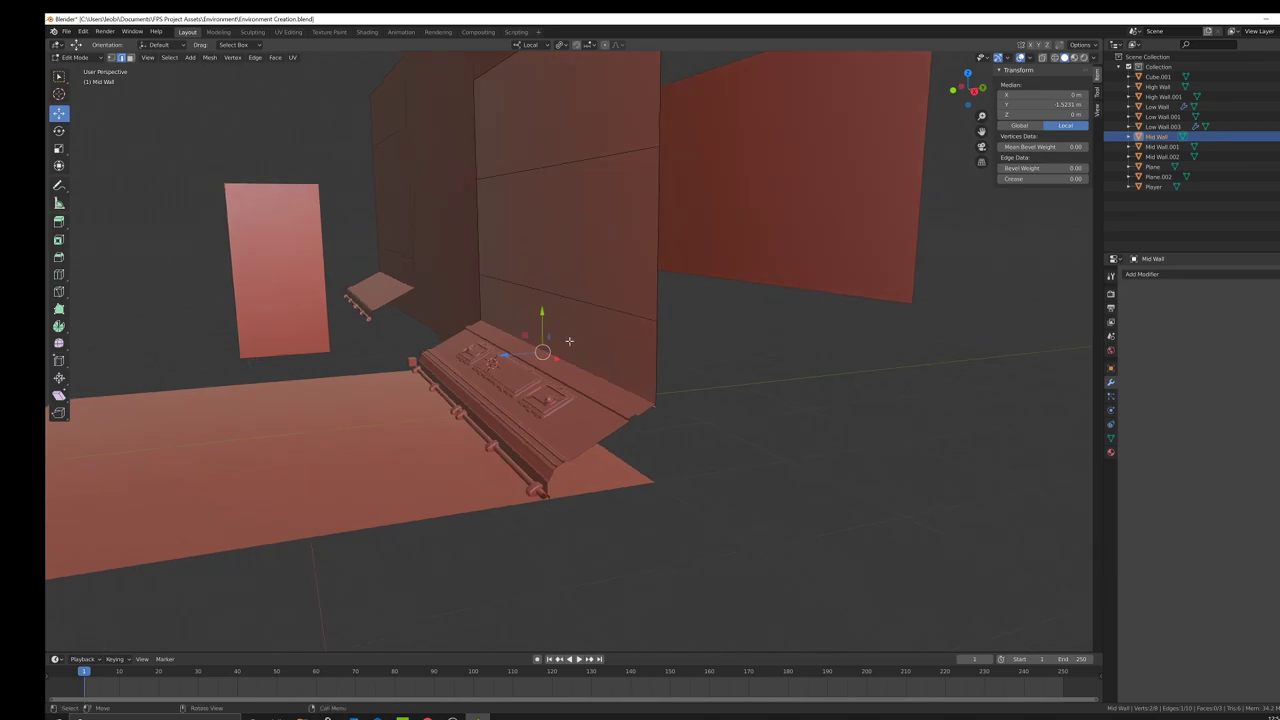
middle_click_drag(506, 298, 517, 258)
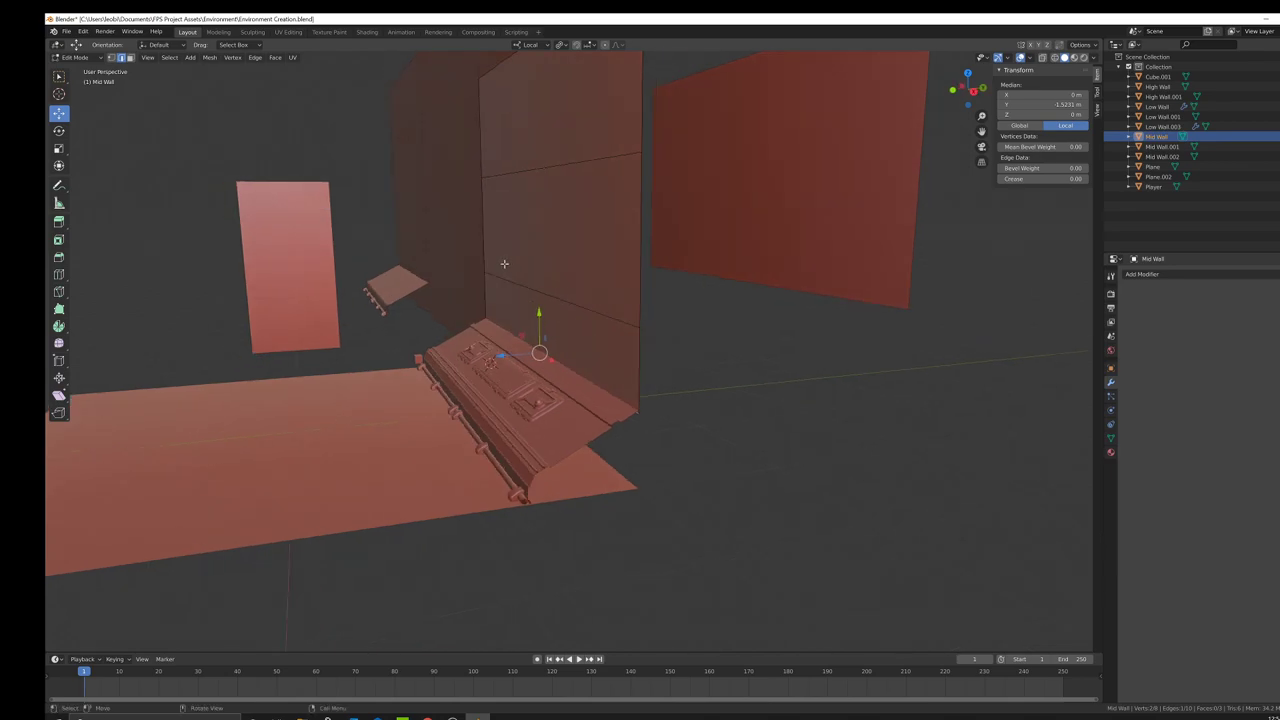
middle_click_drag(576, 236, 601, 235)
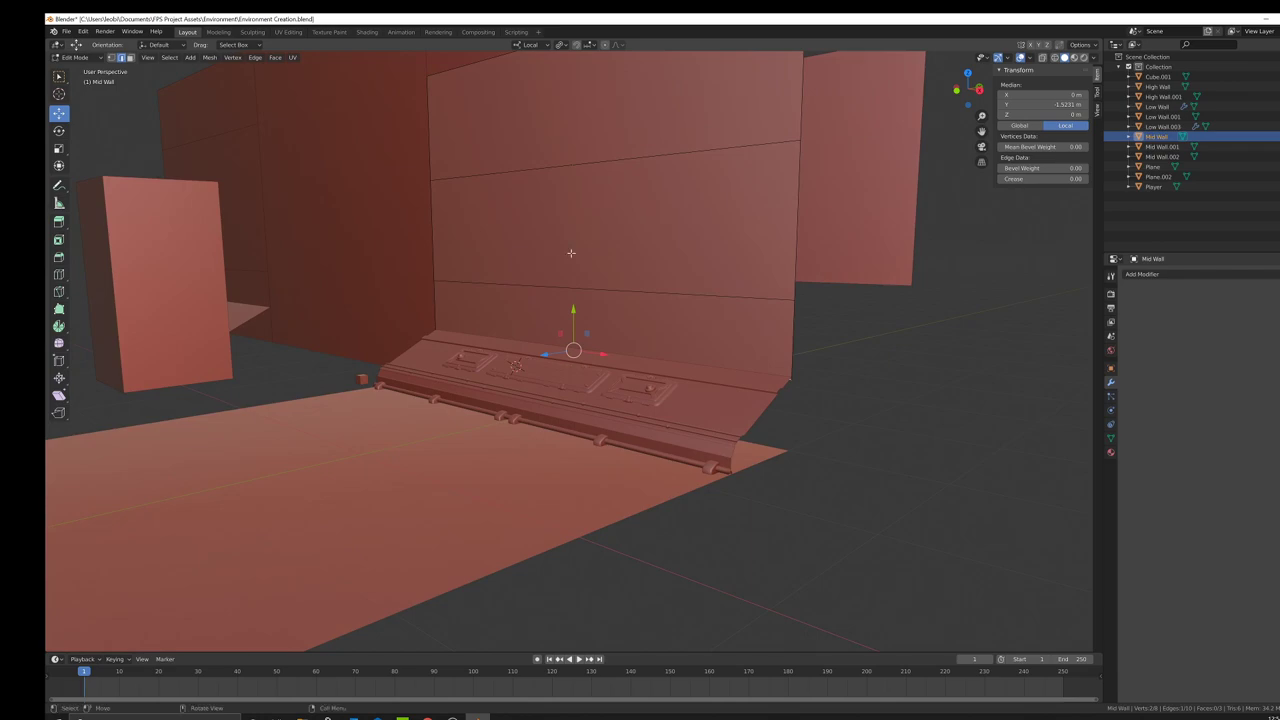
middle_click_drag(537, 277, 173, 92)
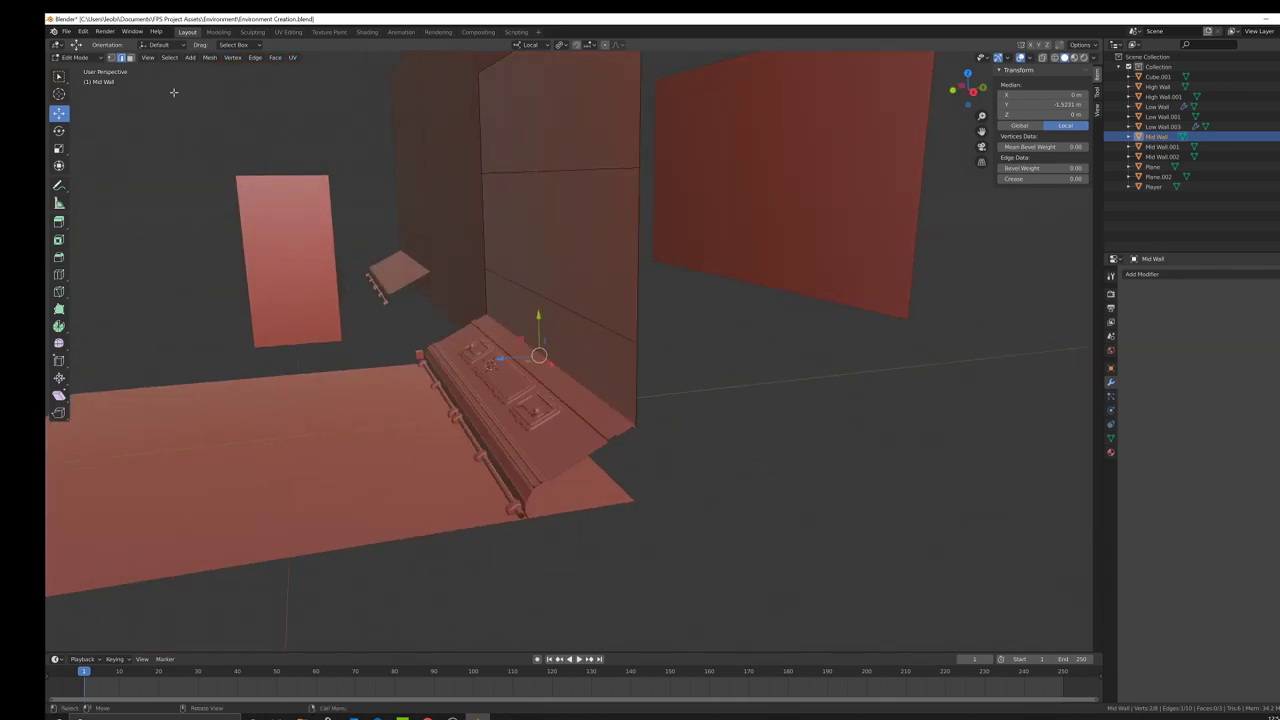
Step: Separate the Mid Wall's lowest face into its own object and select that strip in Object Mode
left_click(130, 57)
left_click(572, 333)
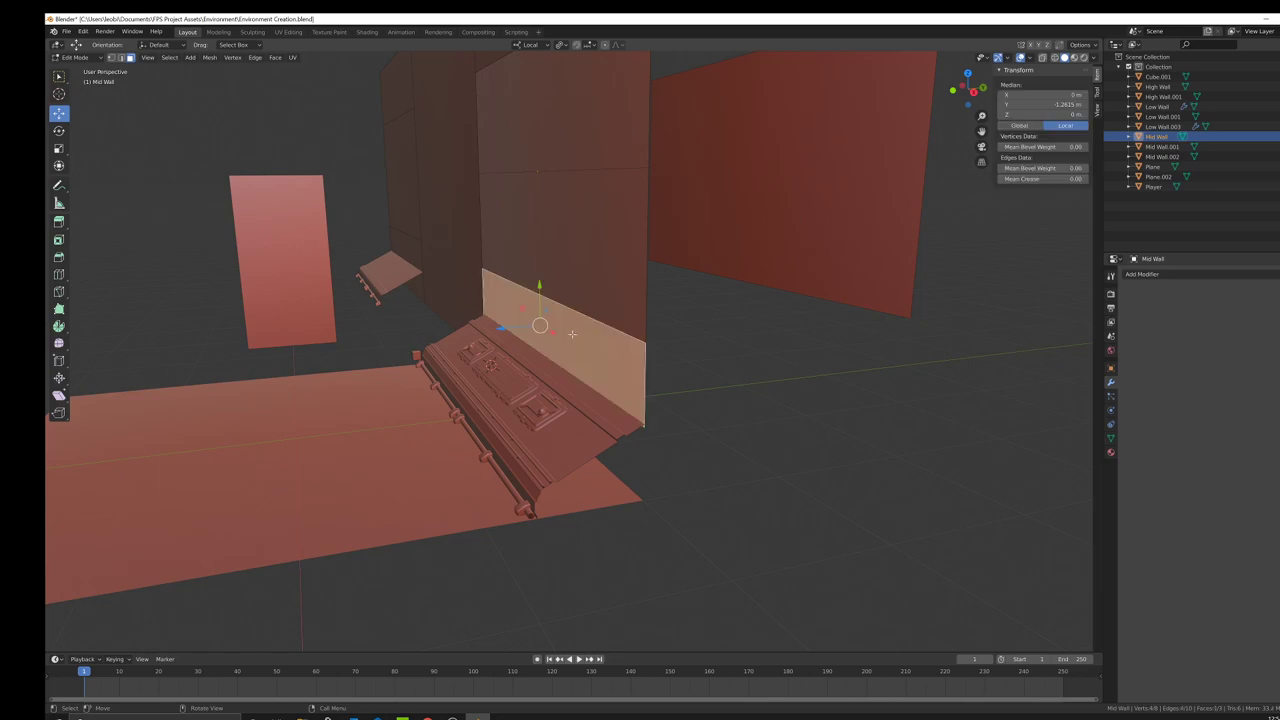
key("p")
left_click(572, 334)
key("Tab")
left_click(573, 338)
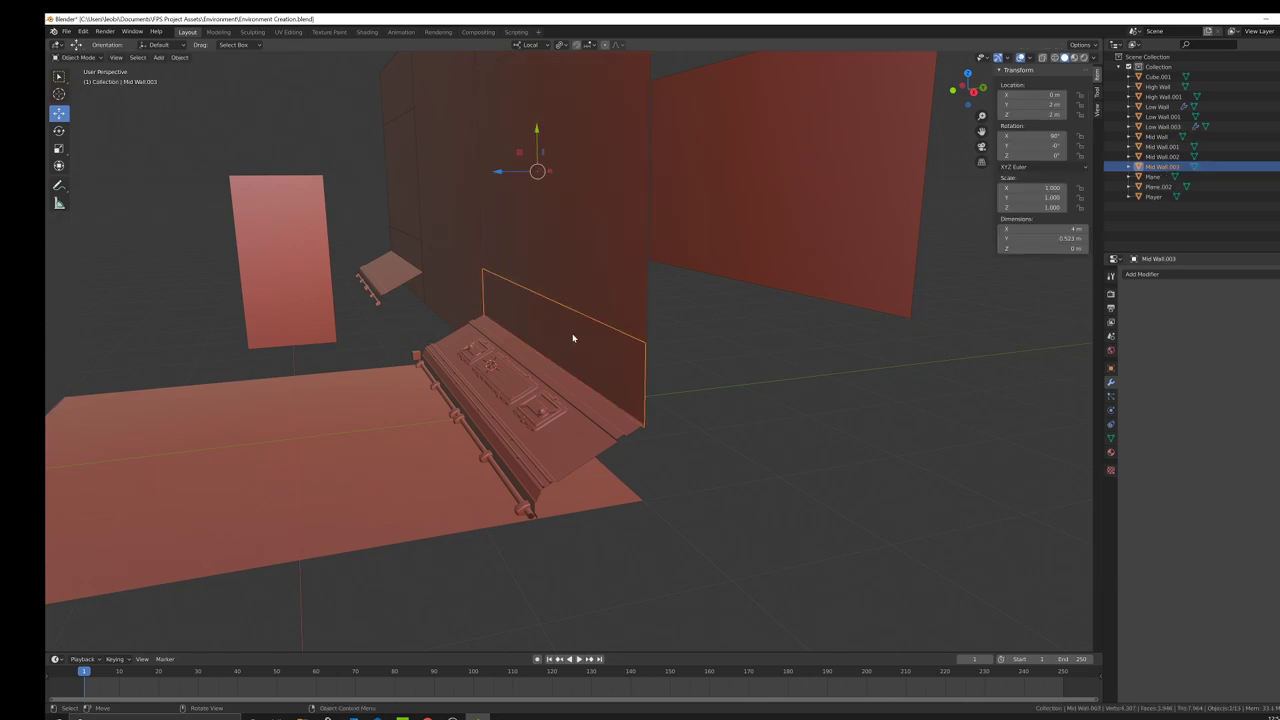
Step: Check the remaining upper Mid Wall's faces in Edit Mode, return to Object Mode, and duplicate it in place
middle_click_drag(562, 321, 628, 389, "shift")
left_click(633, 298)
key("Tab")
scroll(614, 349, "up", 2)
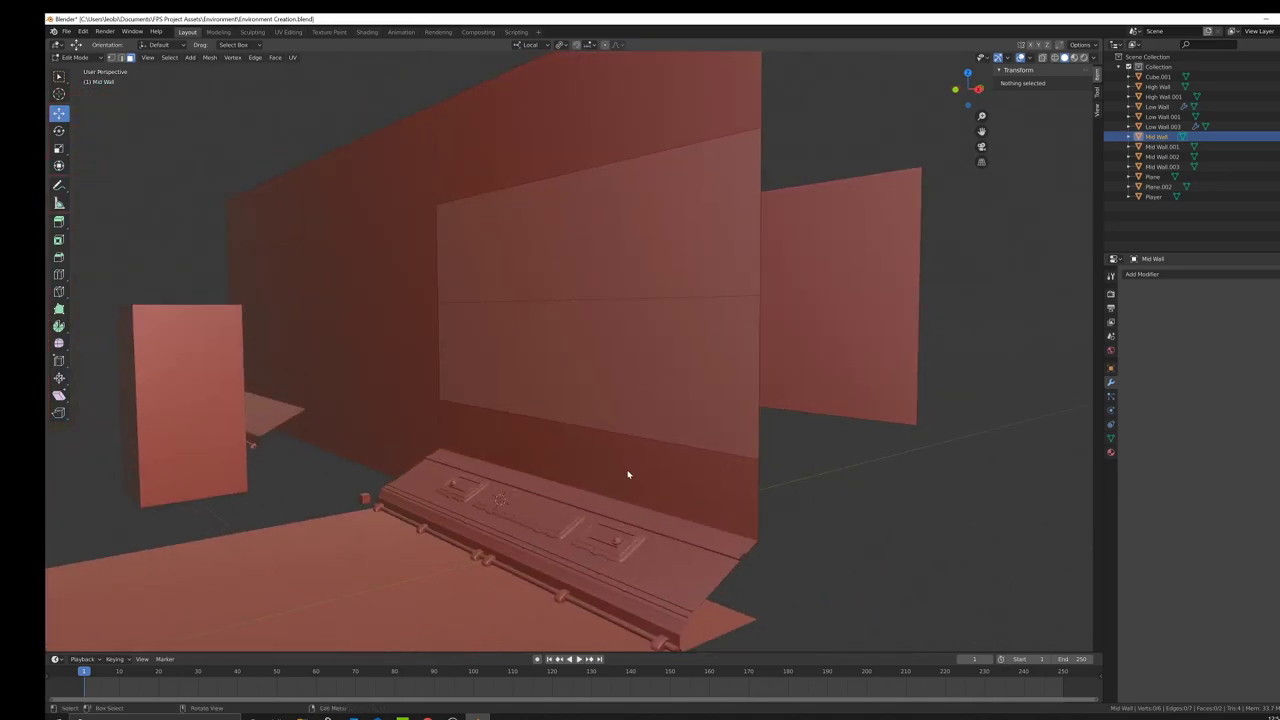
key("Tab")
middle_click_drag(628, 474, 577, 370)
scroll(674, 403, "down", 2)
scroll(700, 399, "up", 2)
key("shift+d")
key("Escape")
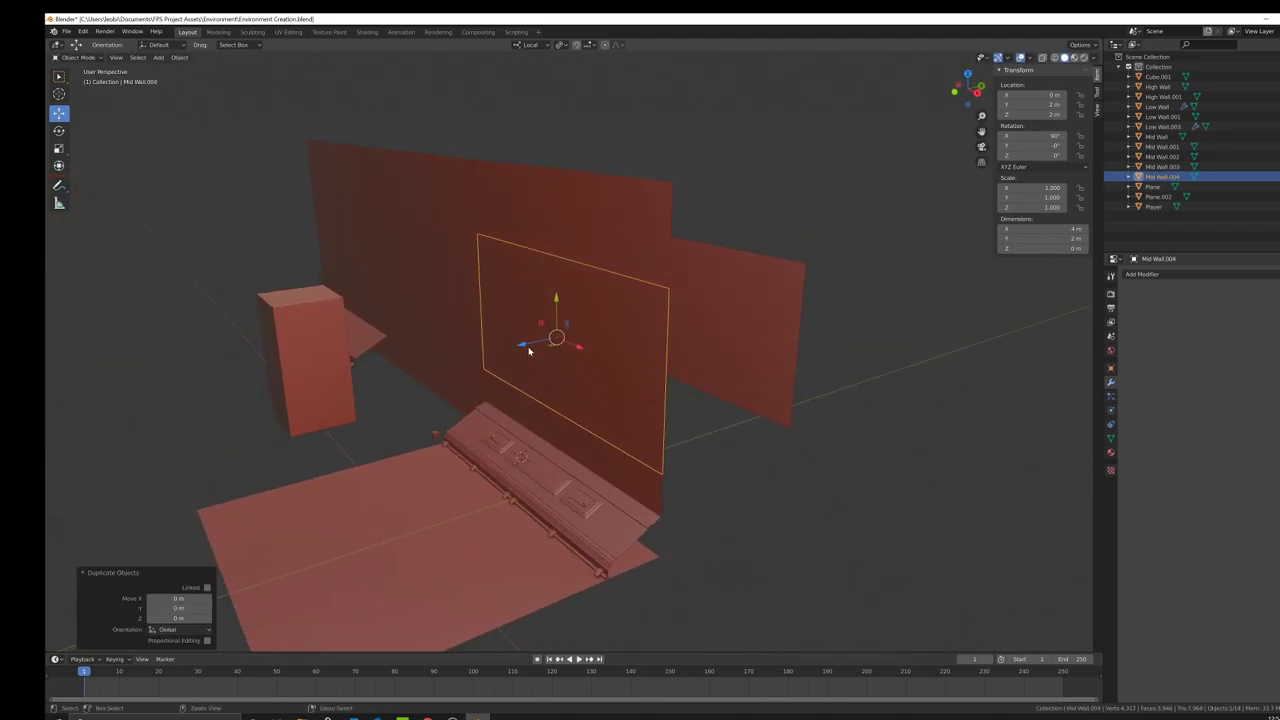
Step: Move the duplicated upper wall back behind the original to Y 6 m and save the file
left_click_drag(529, 350, 628, 371)
middle_click_drag(628, 371, 631, 298)
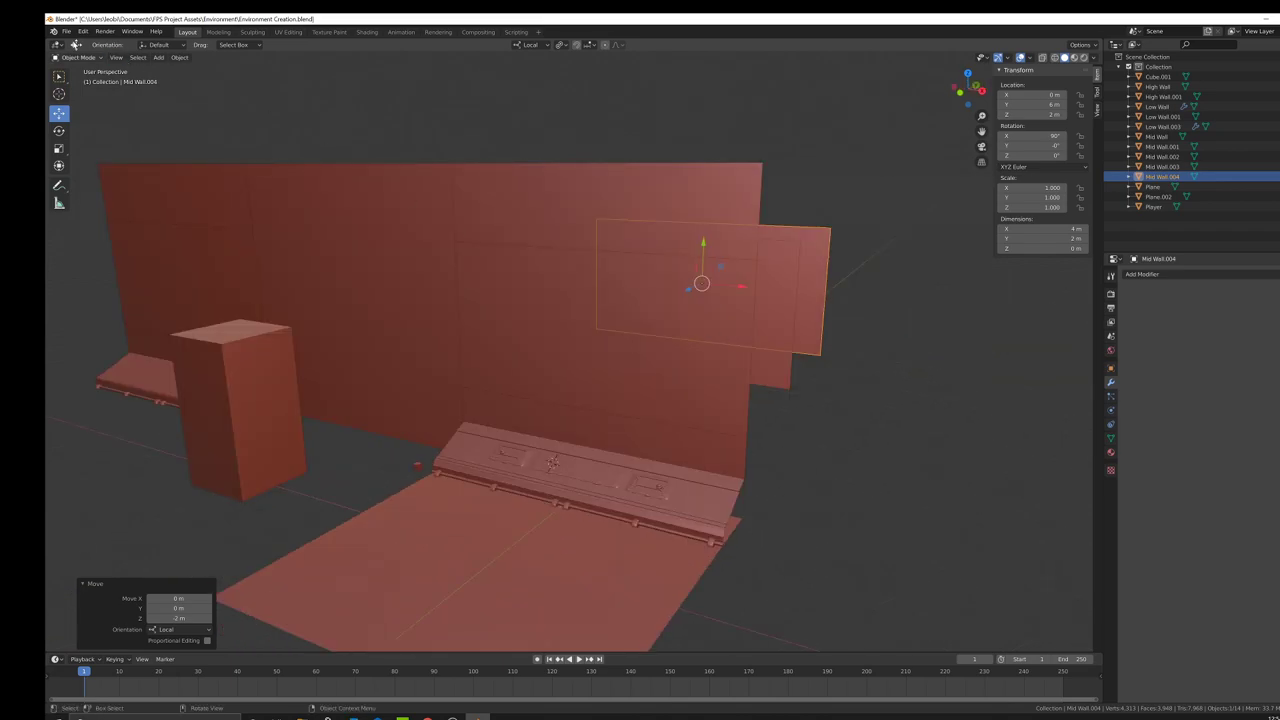
left_click(67, 32)
left_click(90, 97)
Step: Add one centred vertical loop cut to the separated lower wall strip, splitting it into two halves
middle_click_drag(648, 366, 703, 337)
scroll(671, 415, "up", 4)
left_click(644, 454)
scroll(630, 440, "down", 6)
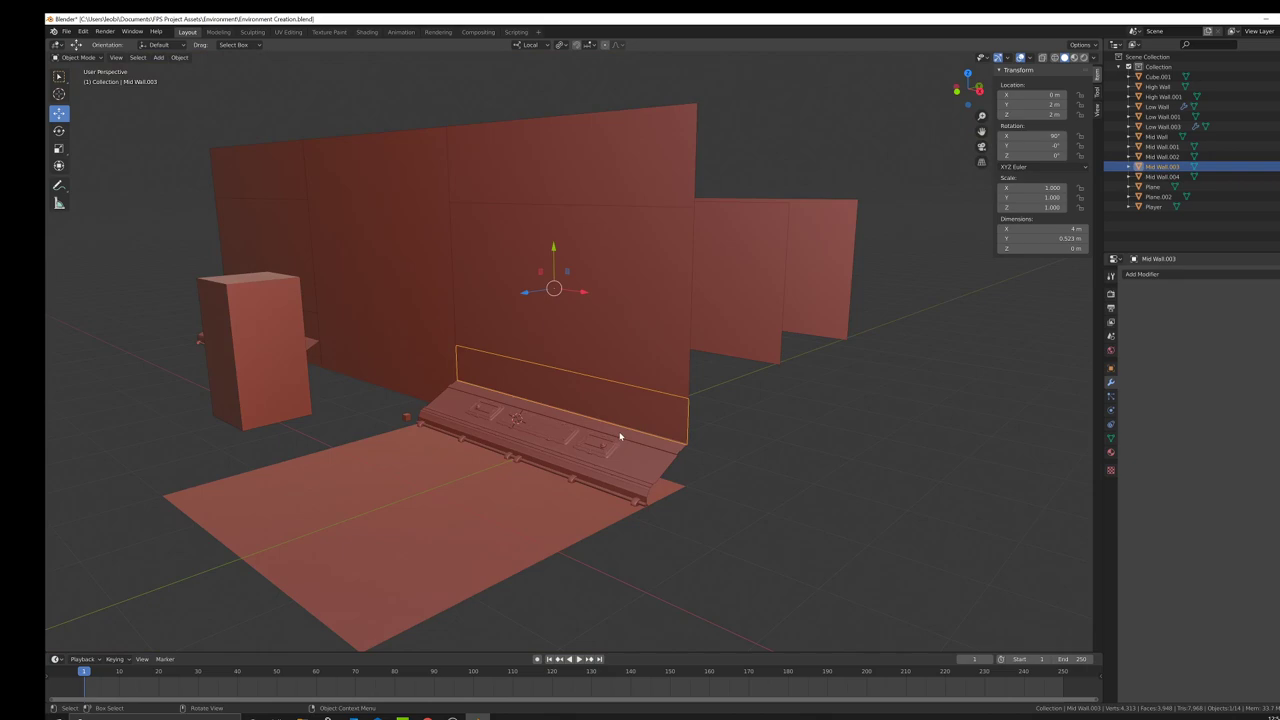
scroll(735, 358, "up", 6)
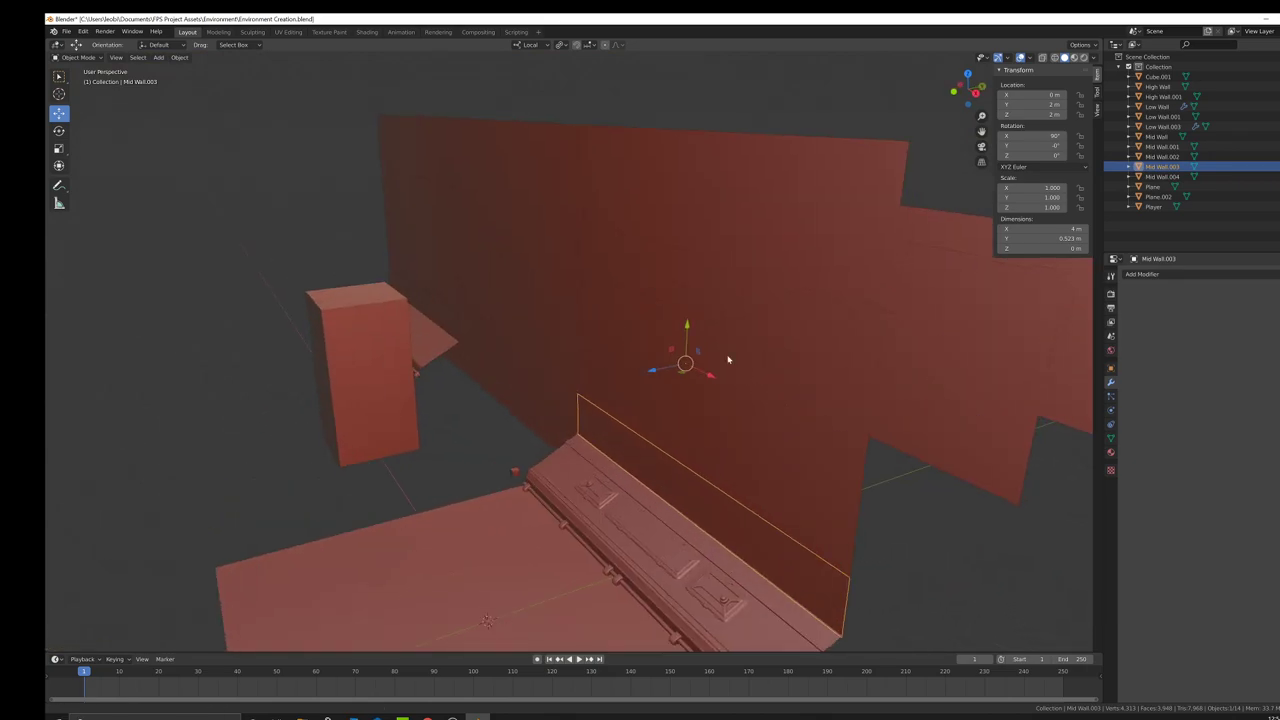
middle_click_drag(925, 385, 763, 197, "shift")
middle_click_drag(575, 295, 604, 365, "shift")
scroll(640, 390, "up", 2)
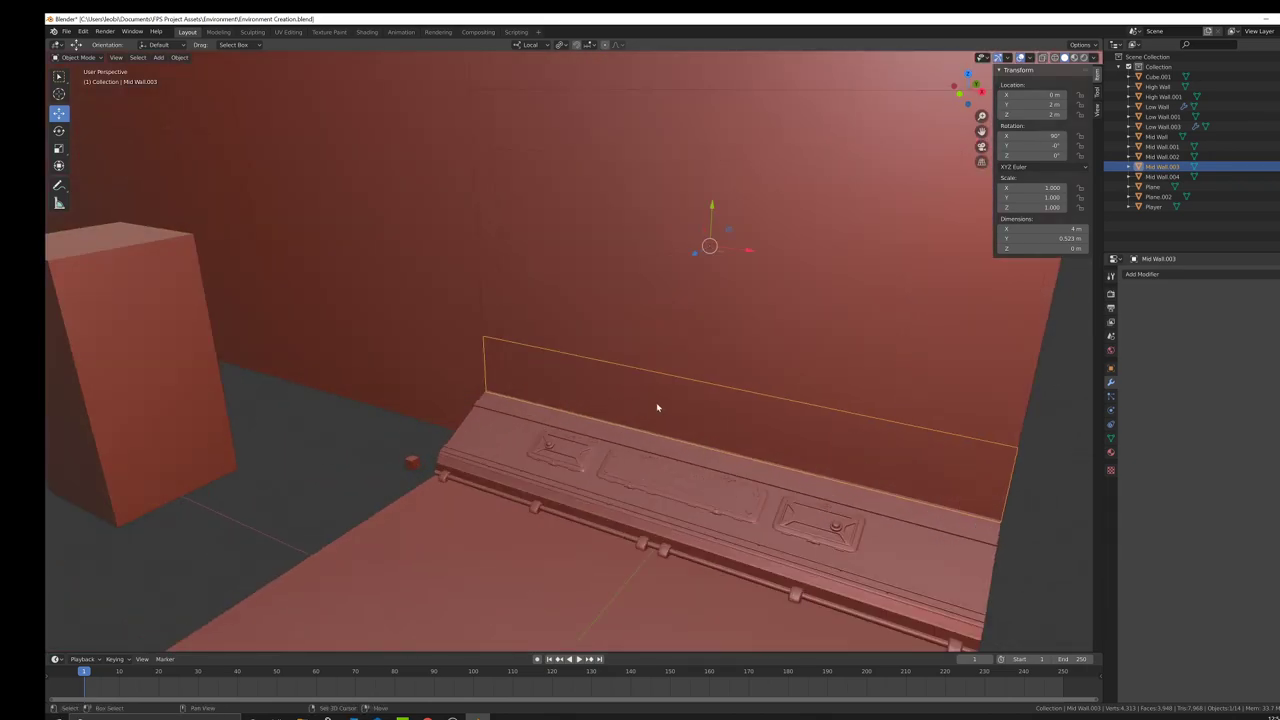
middle_click_drag(656, 402, 573, 357, "shift")
key("Tab")
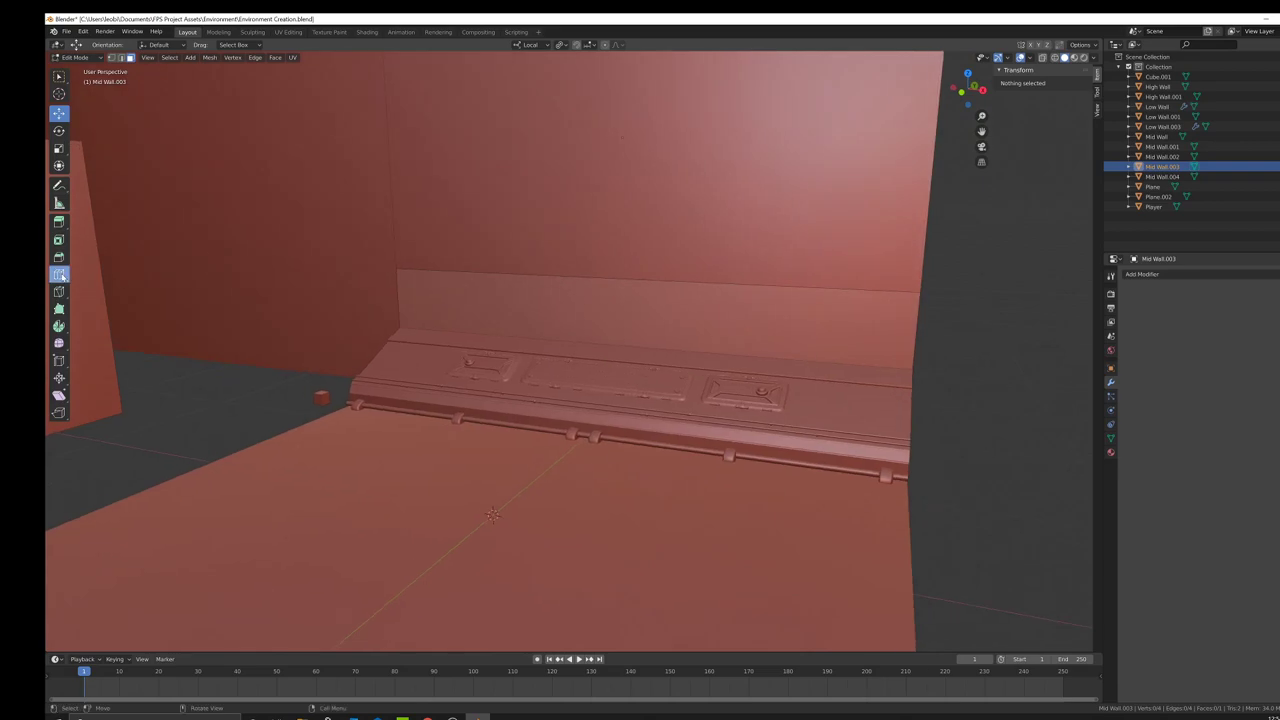
left_click(58, 273)
left_click(565, 336)
scroll(574, 346, "down", 4)
scroll(574, 346, "up", 4)
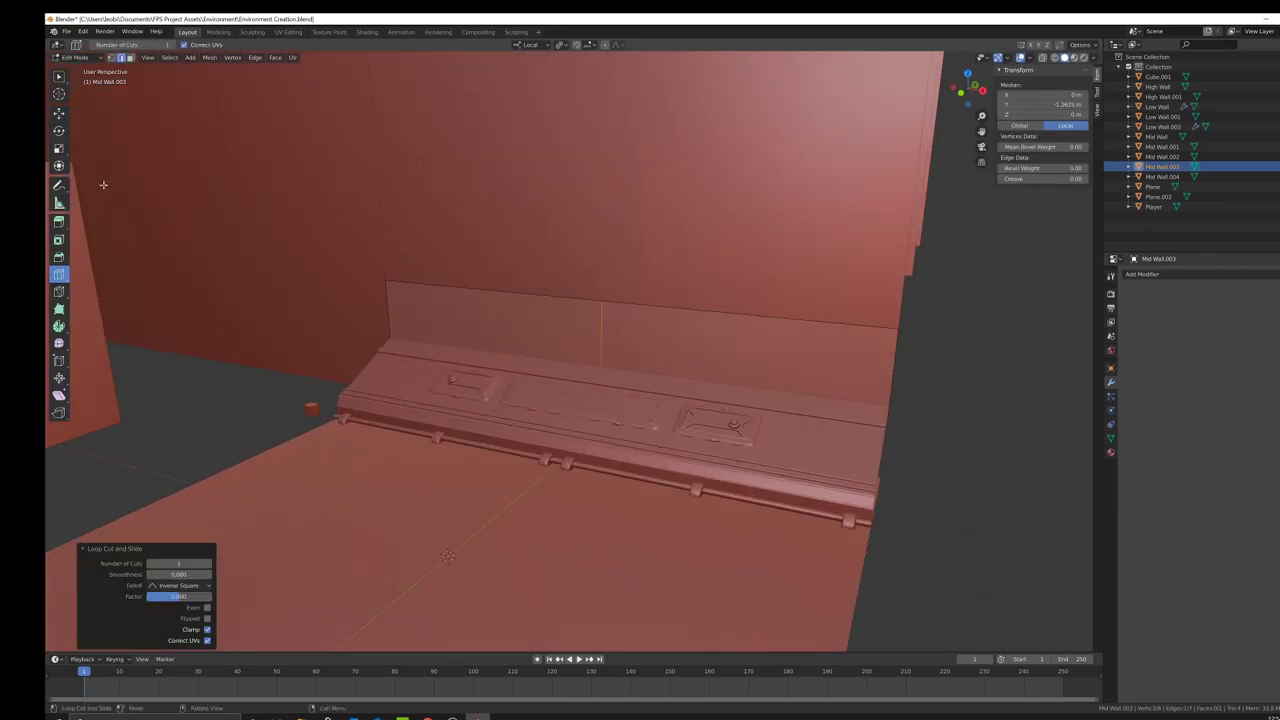
key("alt+a")
scroll(546, 300, "down", 2)
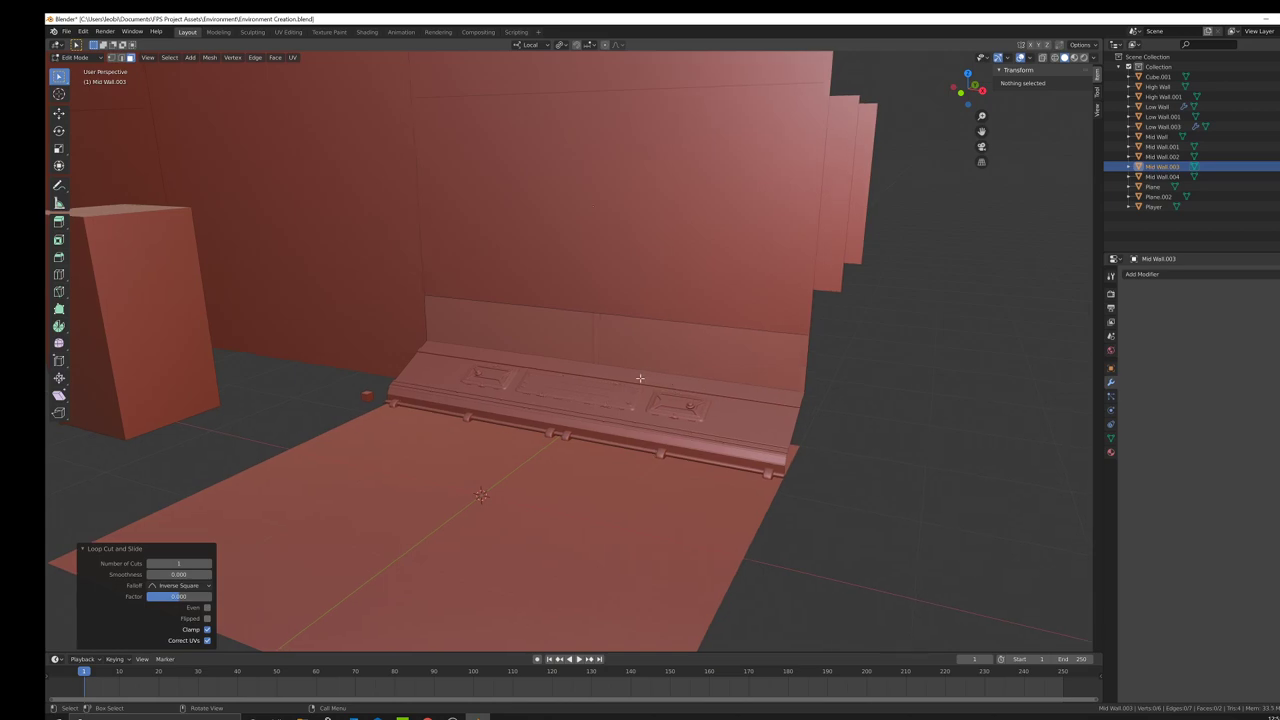
Step: Select the lower strip's half face at local X -1 m and examine it against the surrounding wall pieces
middle_click_drag(664, 386, 669, 428)
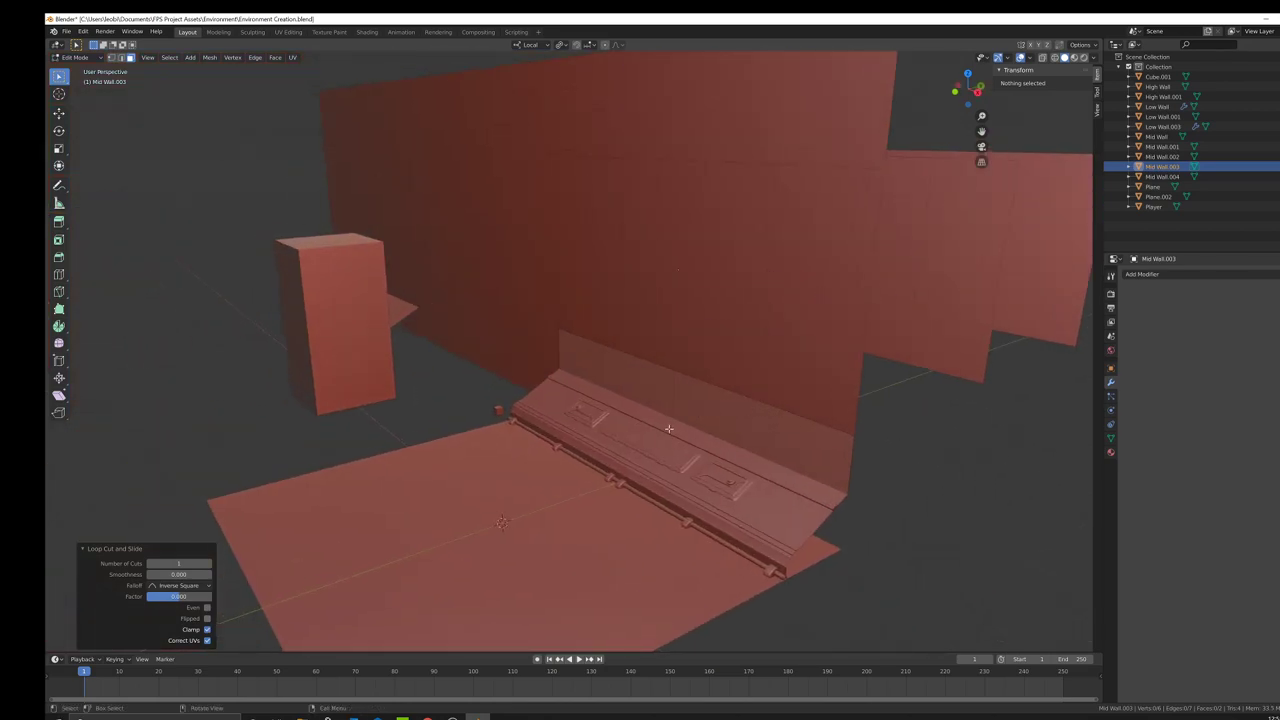
middle_click_drag(590, 407, 704, 317)
scroll(548, 391, "up", 3)
scroll(630, 376, "down", 4)
scroll(610, 380, "up", 3)
left_click(593, 377)
scroll(610, 372, "down", 4)
middle_click_drag(582, 314, 544, 308)
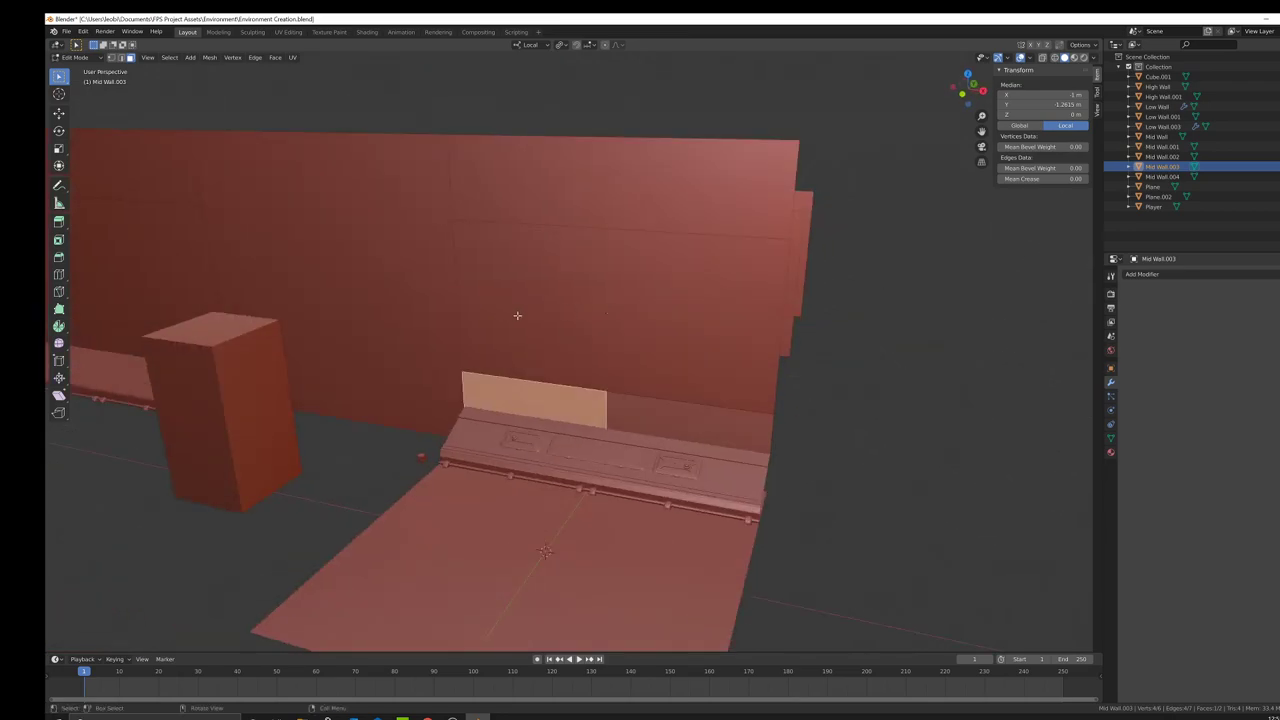
scroll(653, 396, "up", 2)
scroll(607, 428, "up", 3)
middle_click_drag(584, 468, 599, 405, "shift")
scroll(607, 384, "down", 1)
scroll(607, 390, "down", 3)
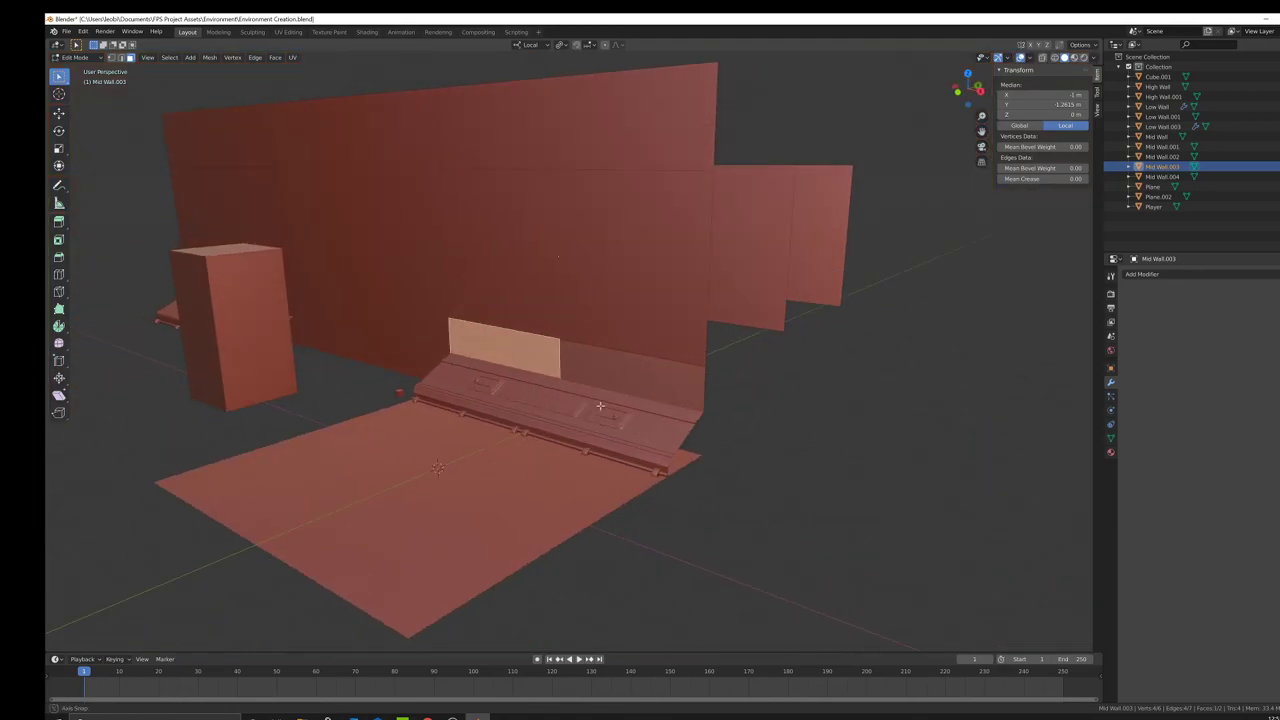
Step: Extrude the lower strip's selected half face outward twice, the second extrusion about 0.11 m deep
scroll(589, 400, "up", 4)
middle_click_drag(525, 377, 571, 374)
middle_click_drag(535, 322, 626, 400)
scroll(479, 347, "down", 5)
scroll(614, 371, "up", 4)
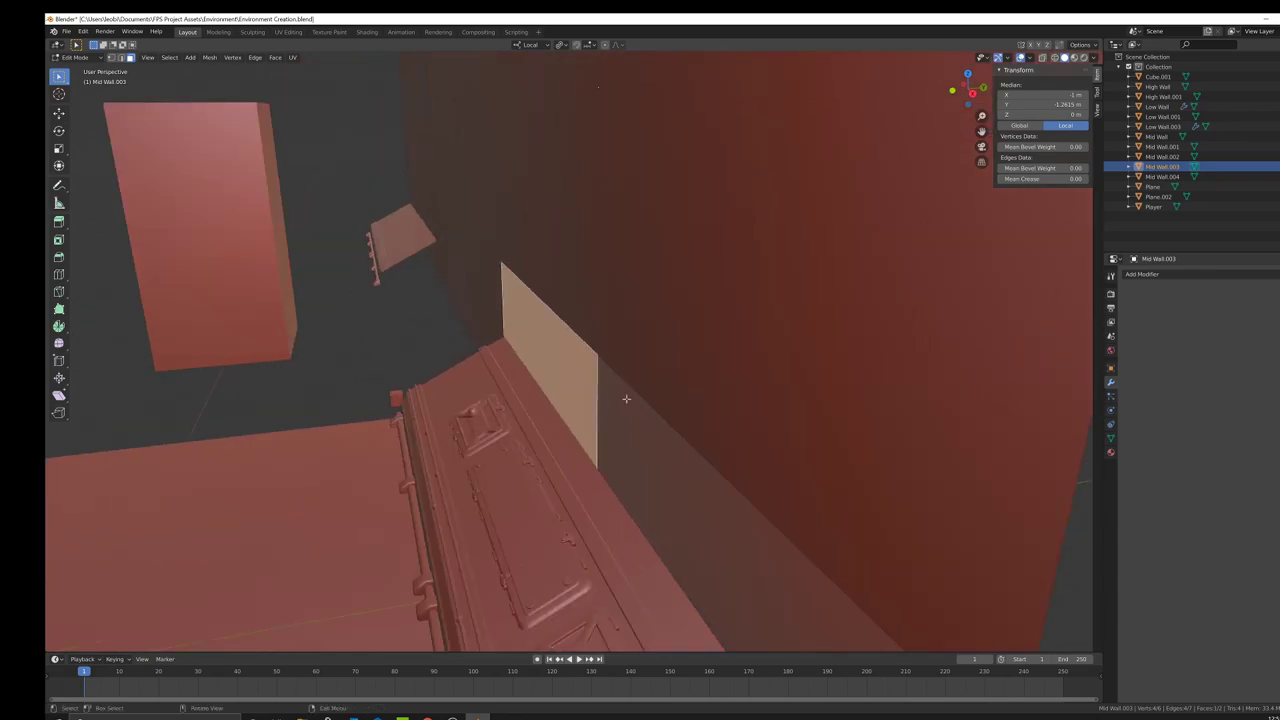
key("e")
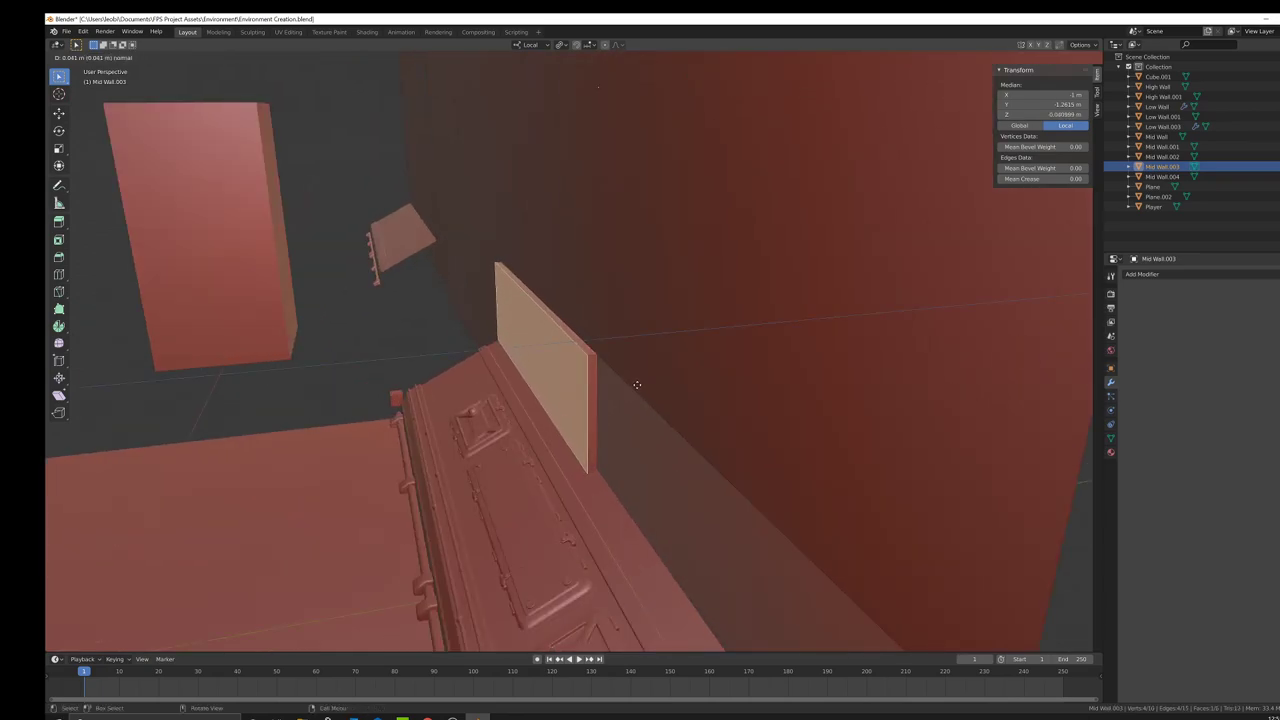
left_click(614, 396)
scroll(614, 396, "up", 1)
key("e")
middle_click_drag(614, 396, 706, 374)
left_click(657, 351)
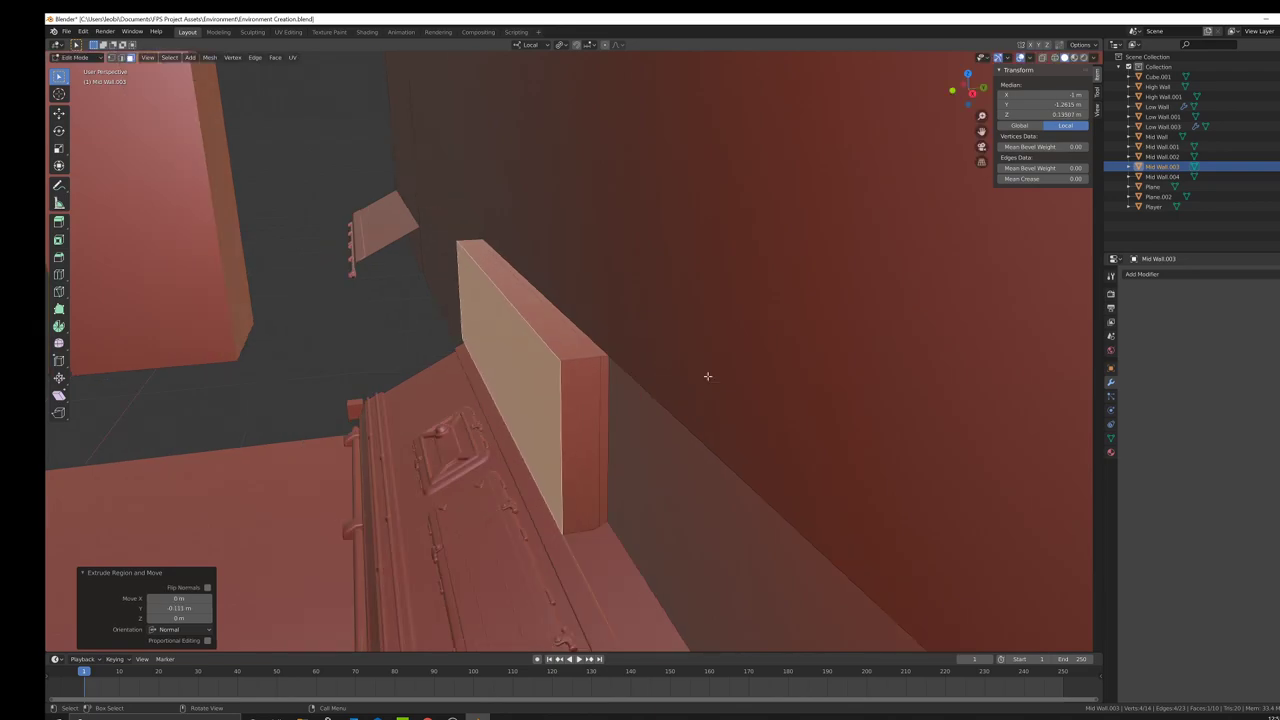
key("s")
key("z")
right_click(640, 347)
key("s")
key("z")
right_click(680, 344)
Step: Set the transform orientation to Global and scale the extruded front face along Z to about 0.81
left_click(530, 45)
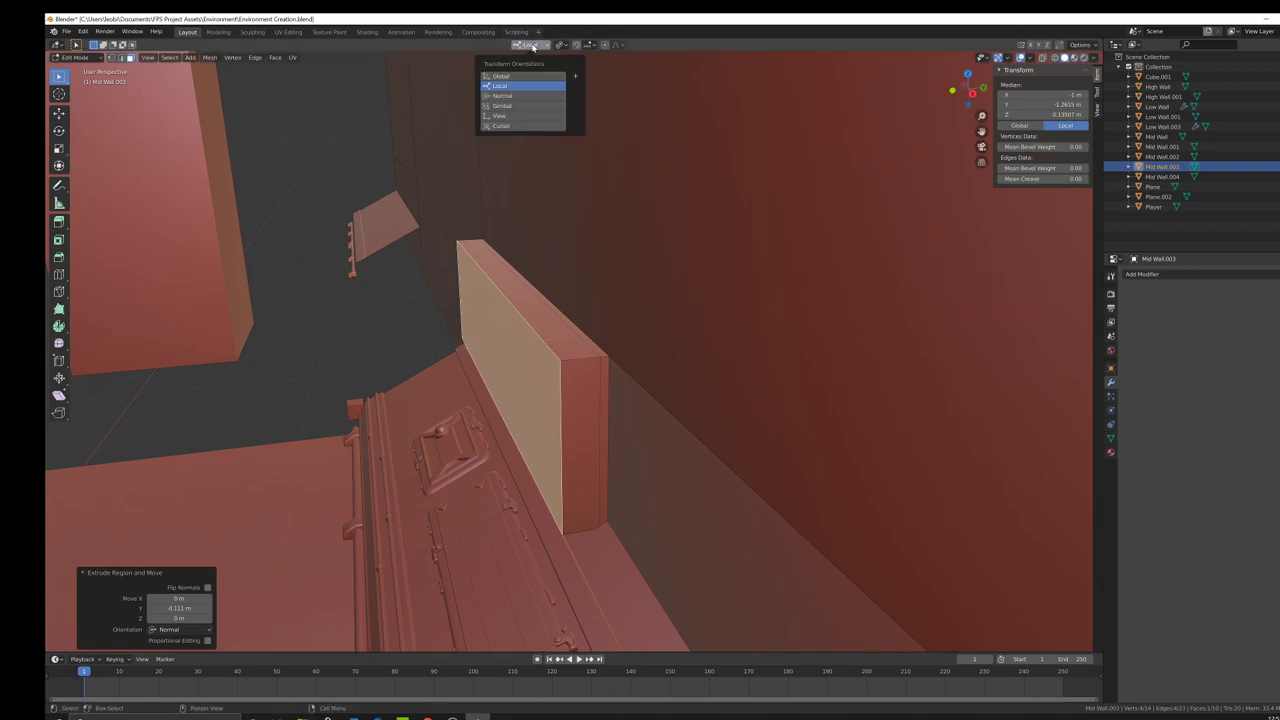
key("s")
key("z")
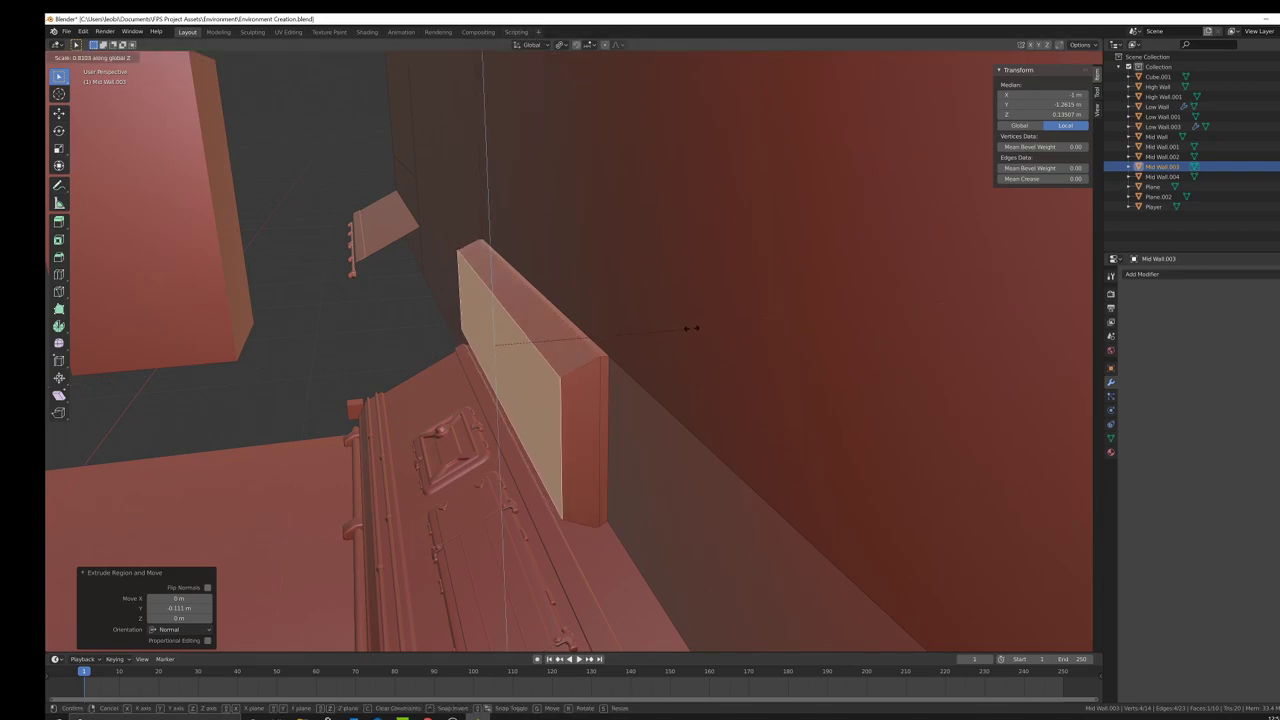
left_click(691, 327)
Step: Extrude the front face about another 0.028 m outward and shrink it along Z to slope its edges further
key("e")
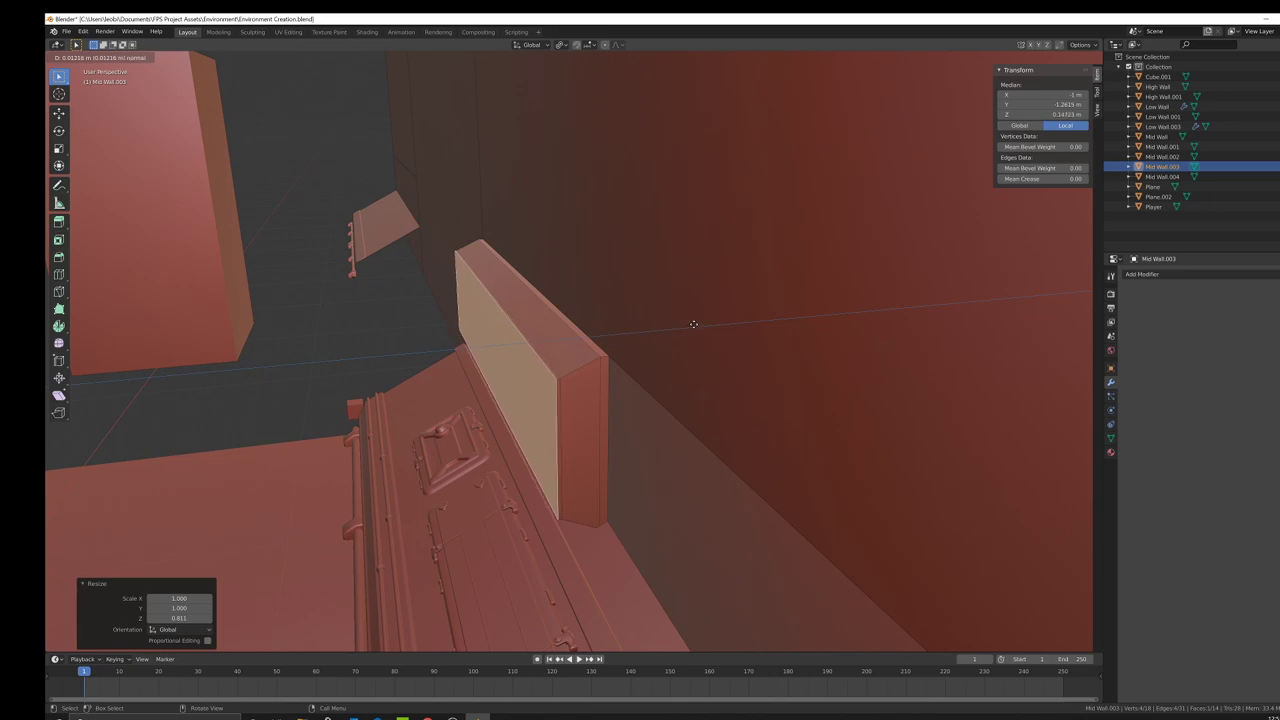
left_click(696, 321)
key("s")
key("z")
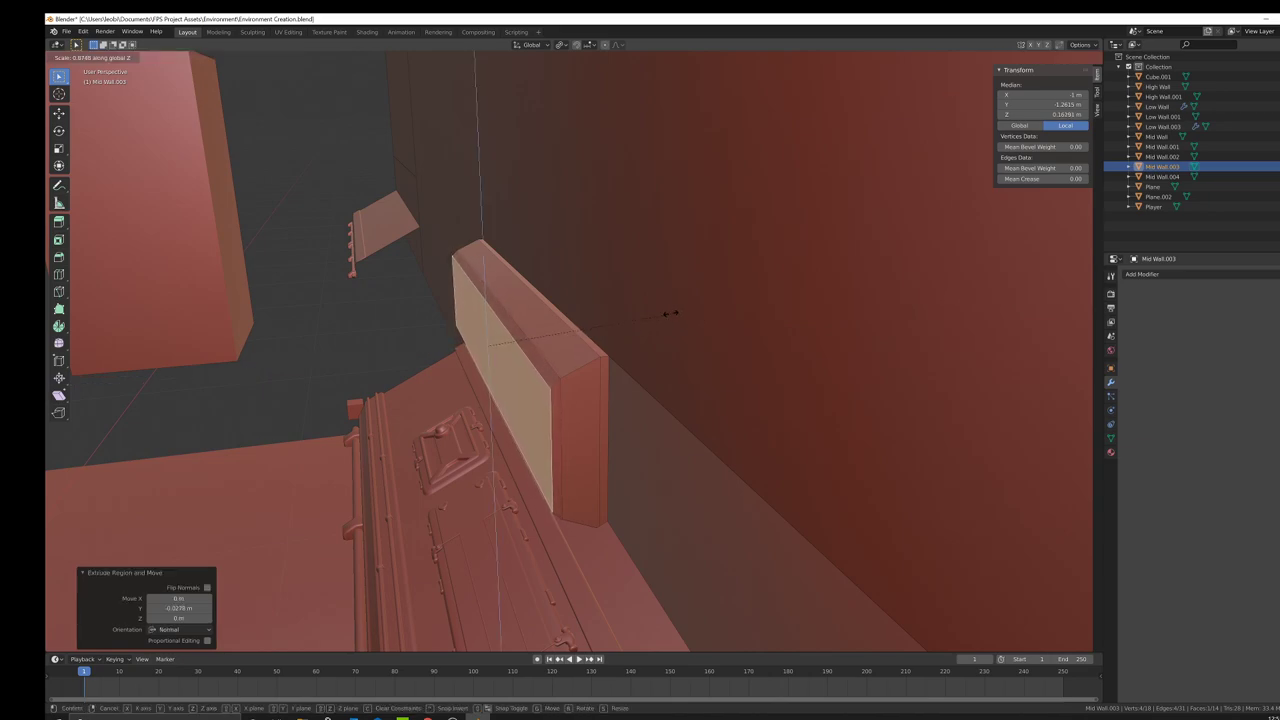
left_click(615, 331)
Step: Move the front face about 0.007 m back along Y and adjust its height by scaling along Z
left_click(59, 113)
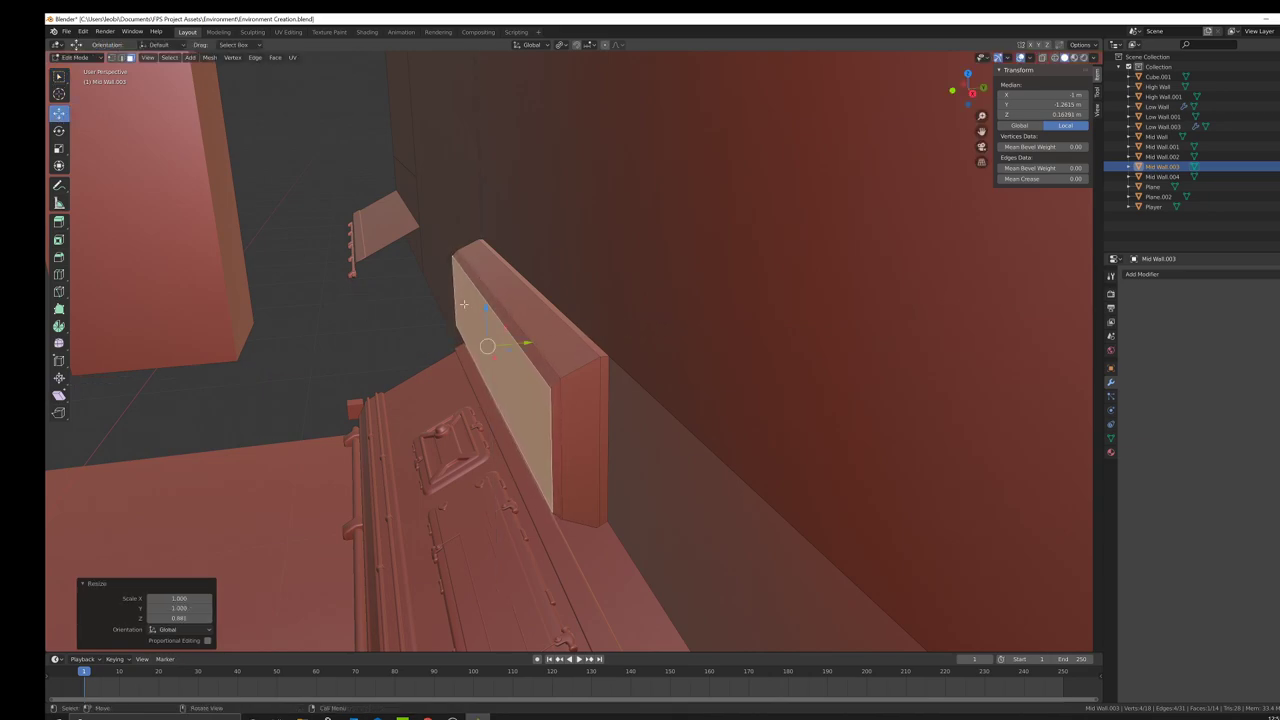
left_click_drag(530, 343, 706, 383)
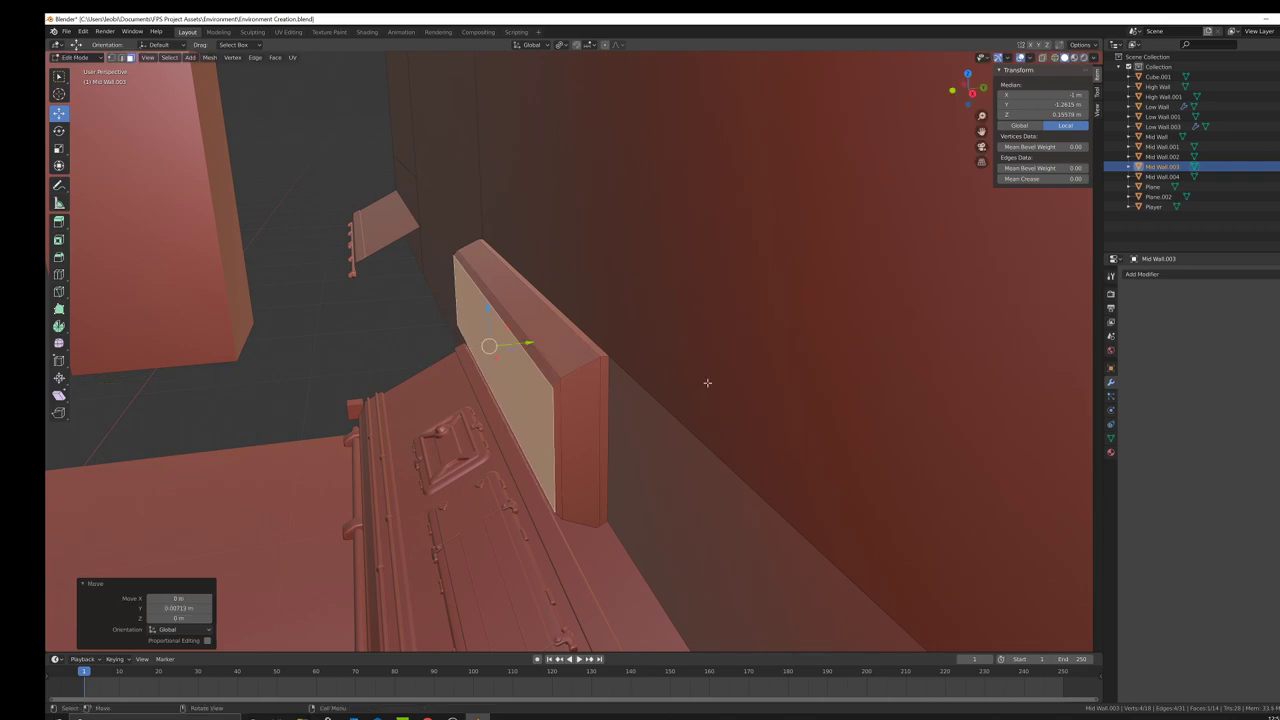
key("s")
key("z")
left_click(716, 376)
Step: Delete the strip's flat unextruded half face and the end faces at its centre, and return to Object Mode
scroll(645, 374, "down", 3)
middle_click_drag(643, 374, 755, 364)
left_click(796, 345)
key("x")
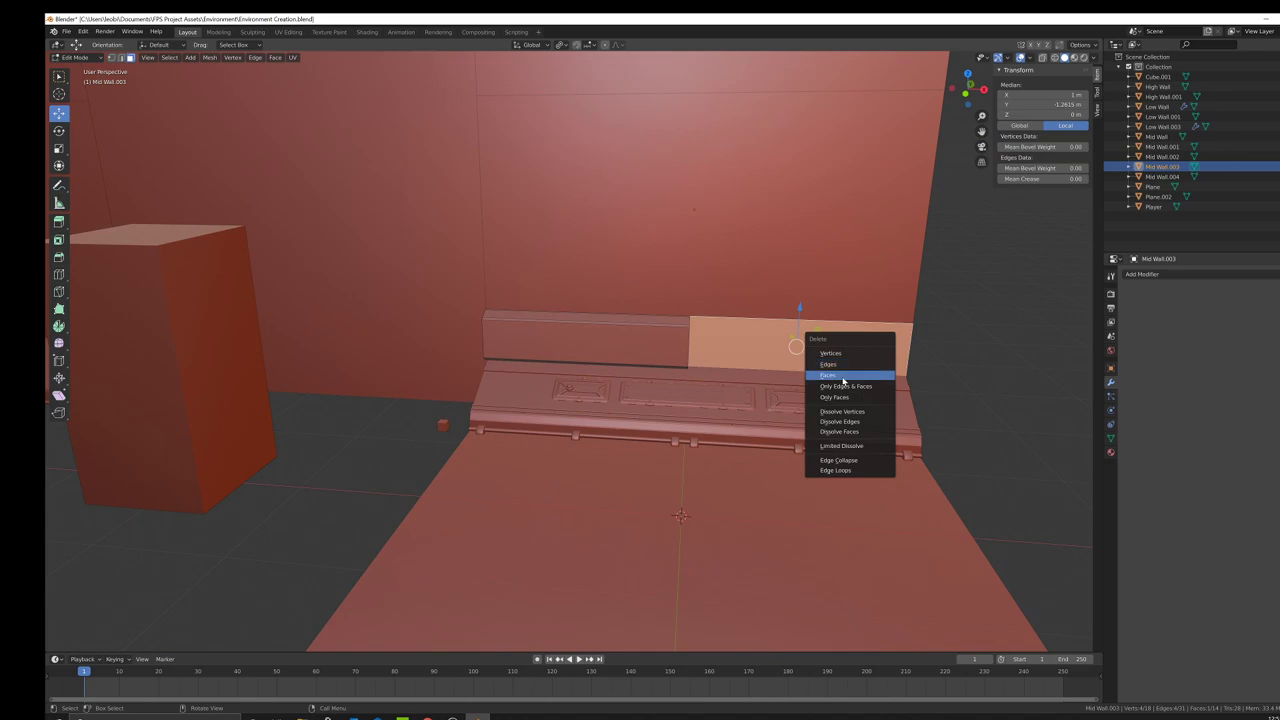
left_click(843, 376)
middle_click_drag(640, 343, 523, 360)
left_click(520, 380)
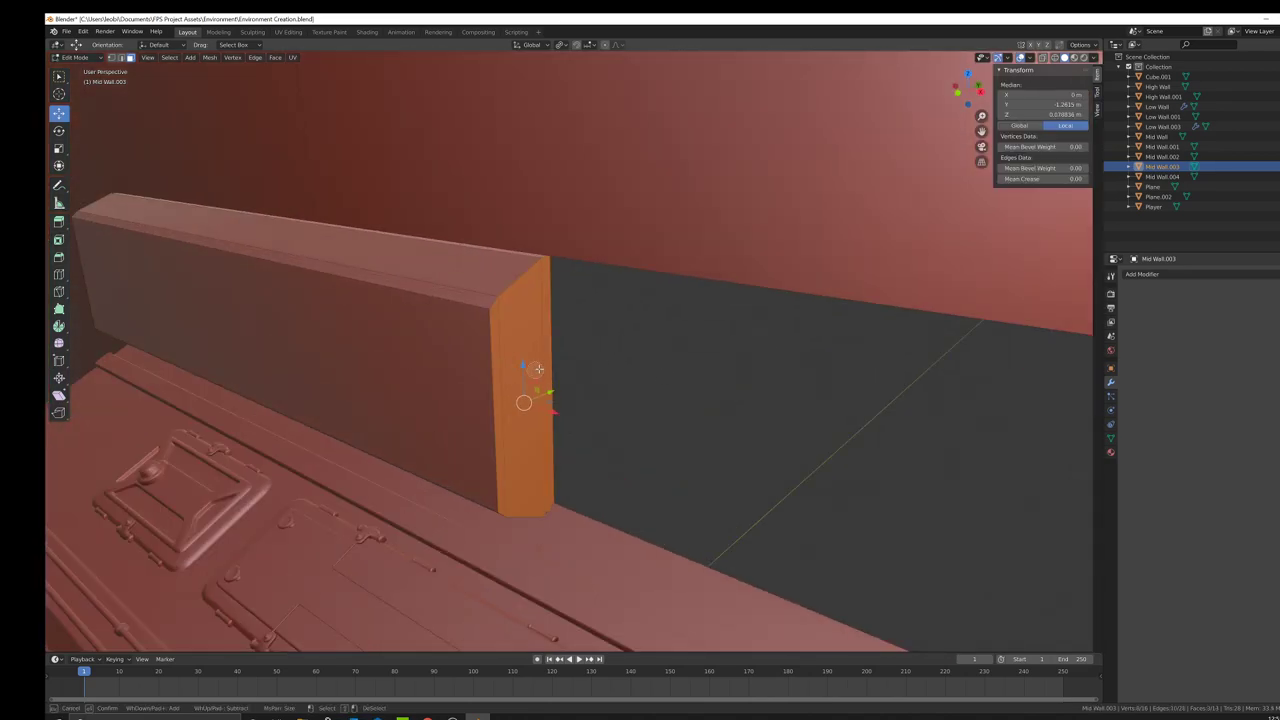
key("x")
left_click(606, 381)
middle_click_drag(606, 381, 577, 370)
scroll(560, 380, "down", 4)
key("Tab")
Step: Add a Mirror modifier on the X axis to the lower strip and enable Clipping
scroll(577, 370, "down", 3)
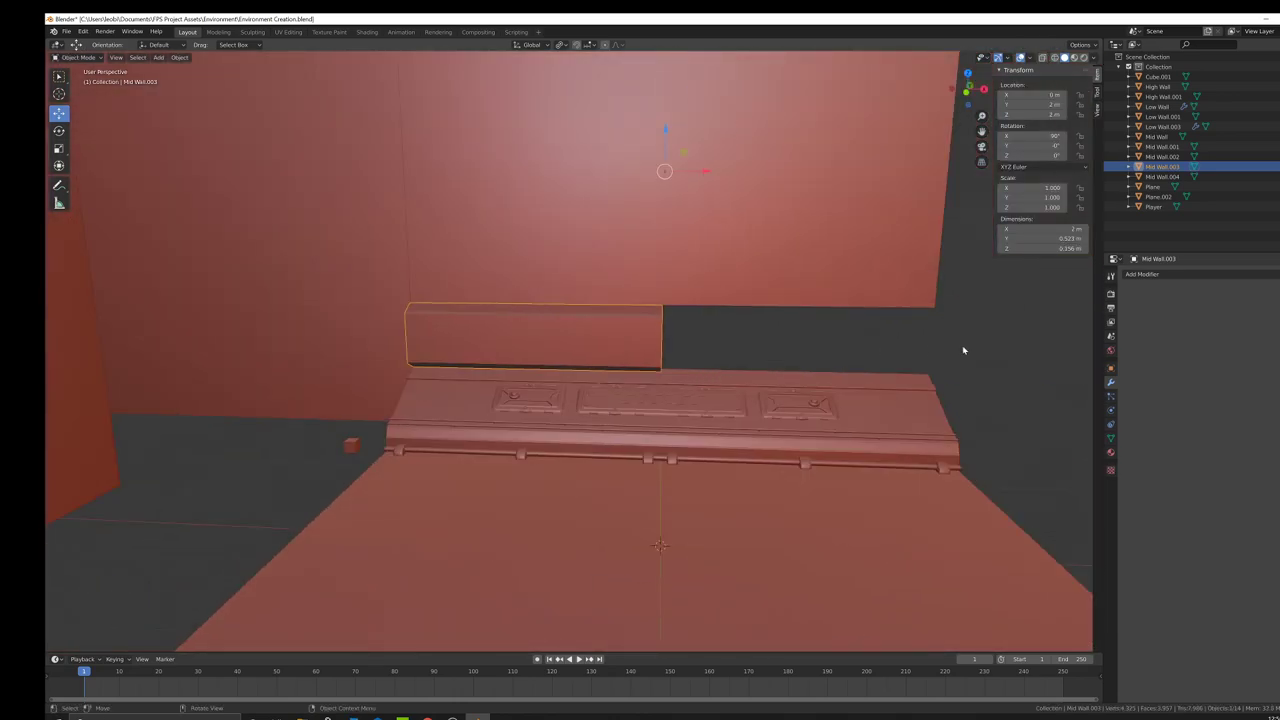
left_click(1179, 276)
left_click(1127, 373)
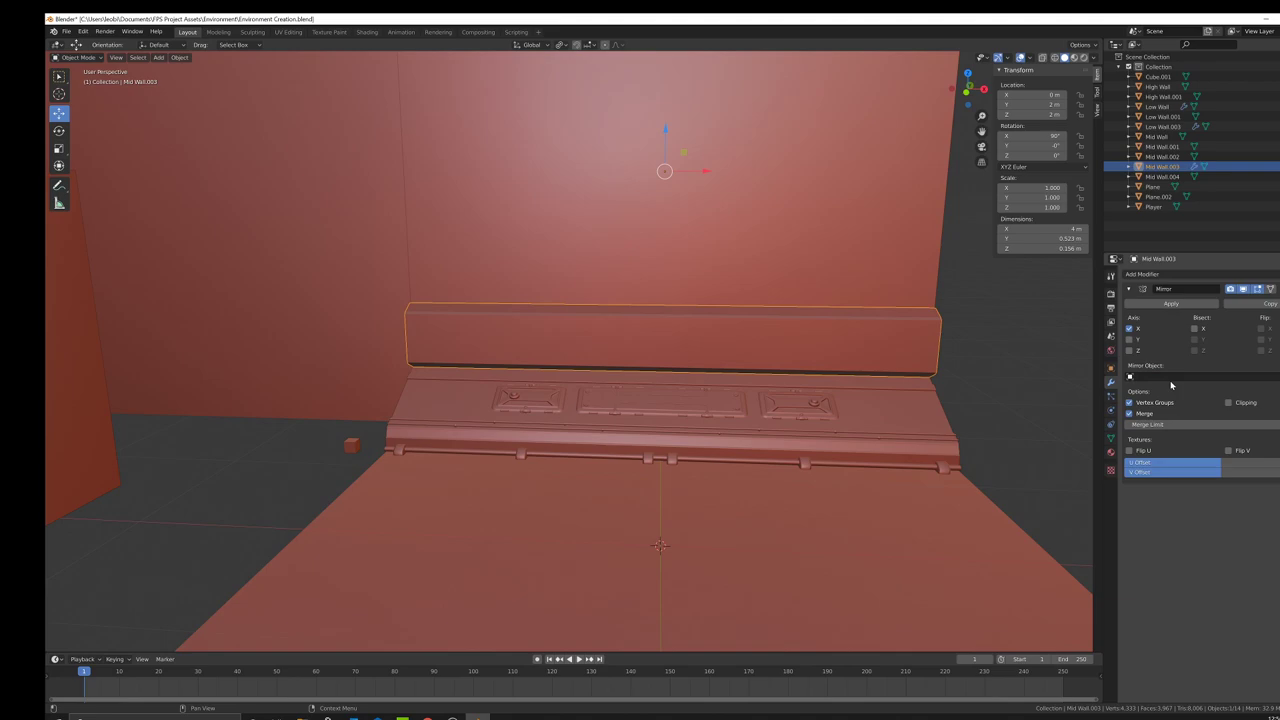
scroll(671, 337, "down", 3)
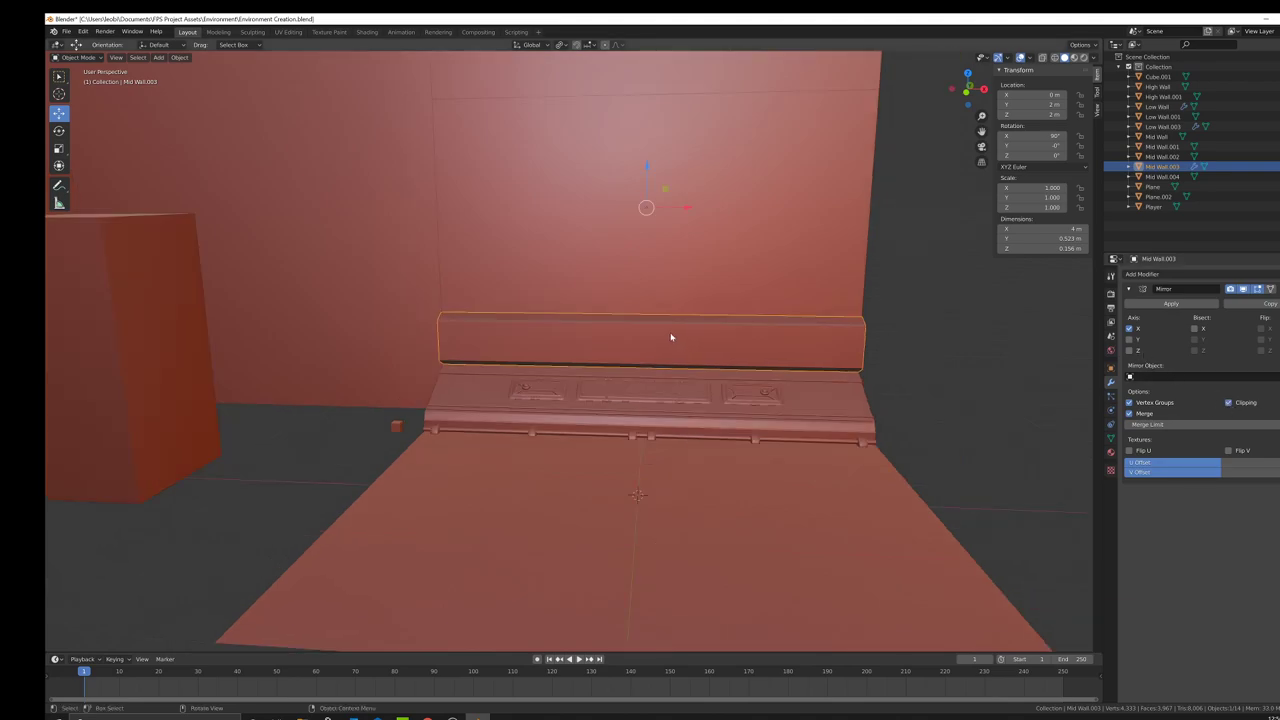
Step: Duplicate the mirrored lower strip, move the copy 2 m along Y, and save the file
middle_click_drag(671, 337, 631, 349)
scroll(600, 326, "up", 2)
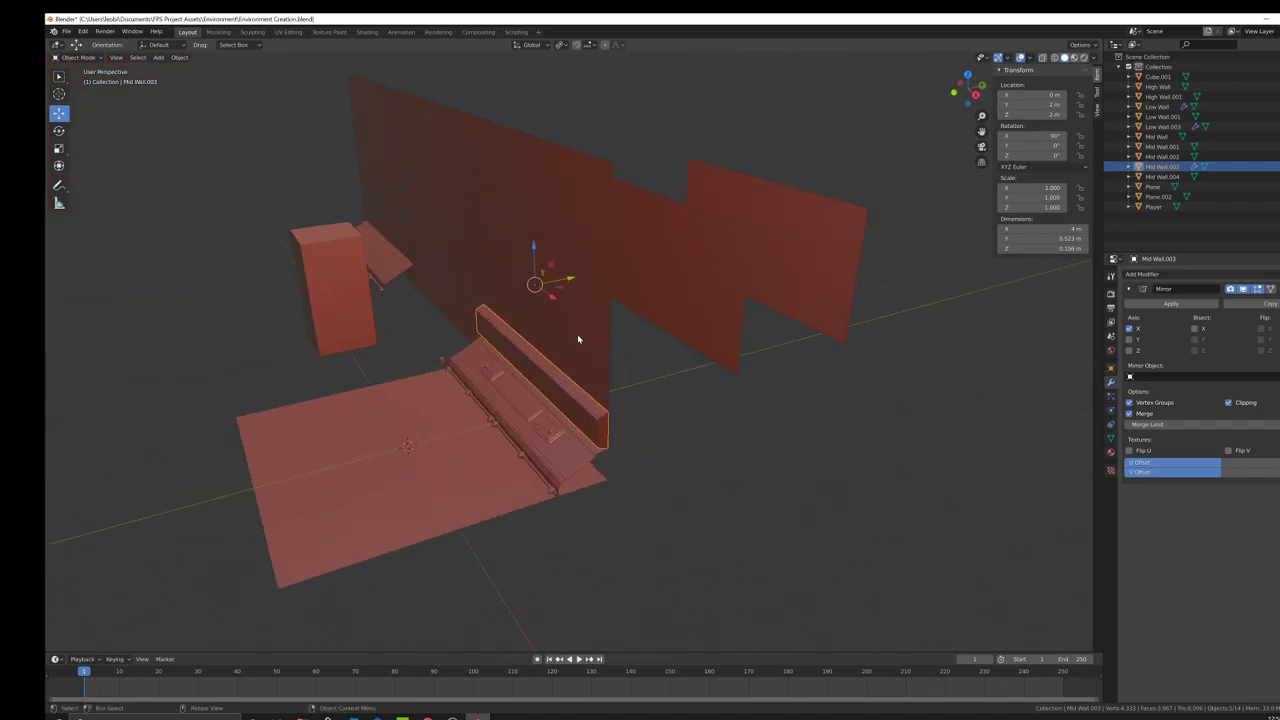
key("shift+d")
right_click(634, 343)
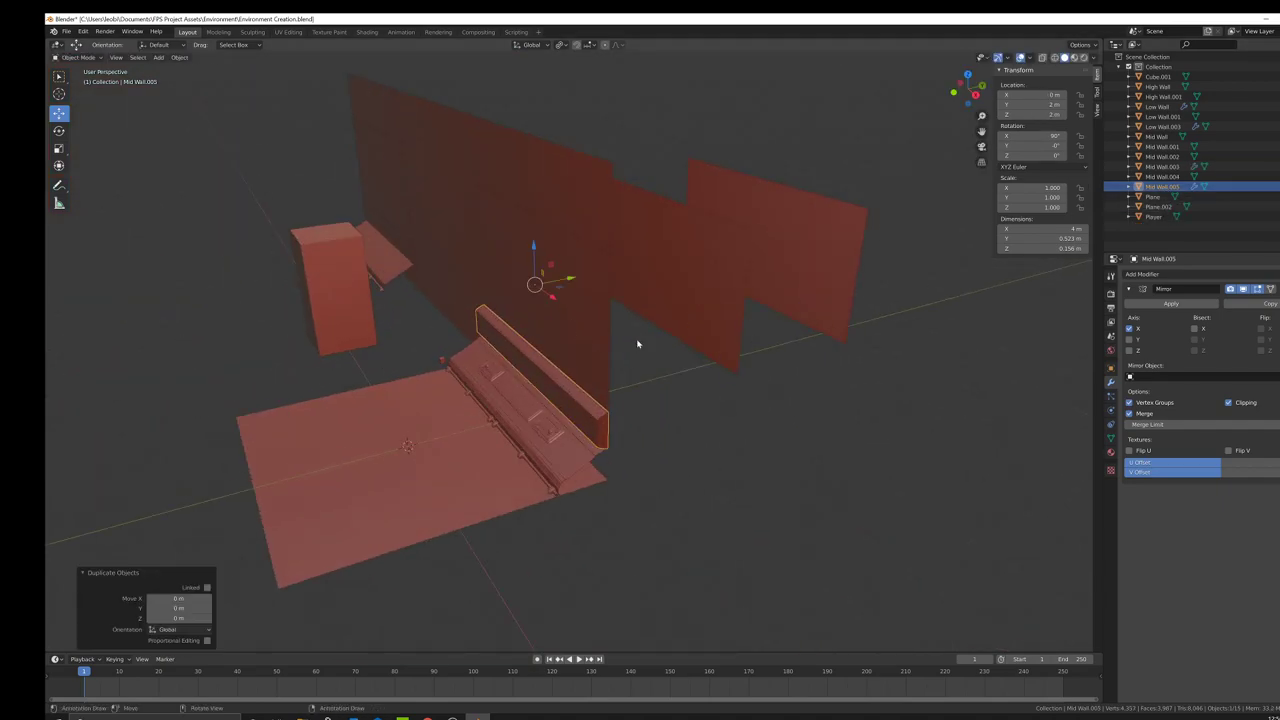
middle_click_drag(634, 343, 571, 296)
key("g")
key("y")
key("2")
key("Return")
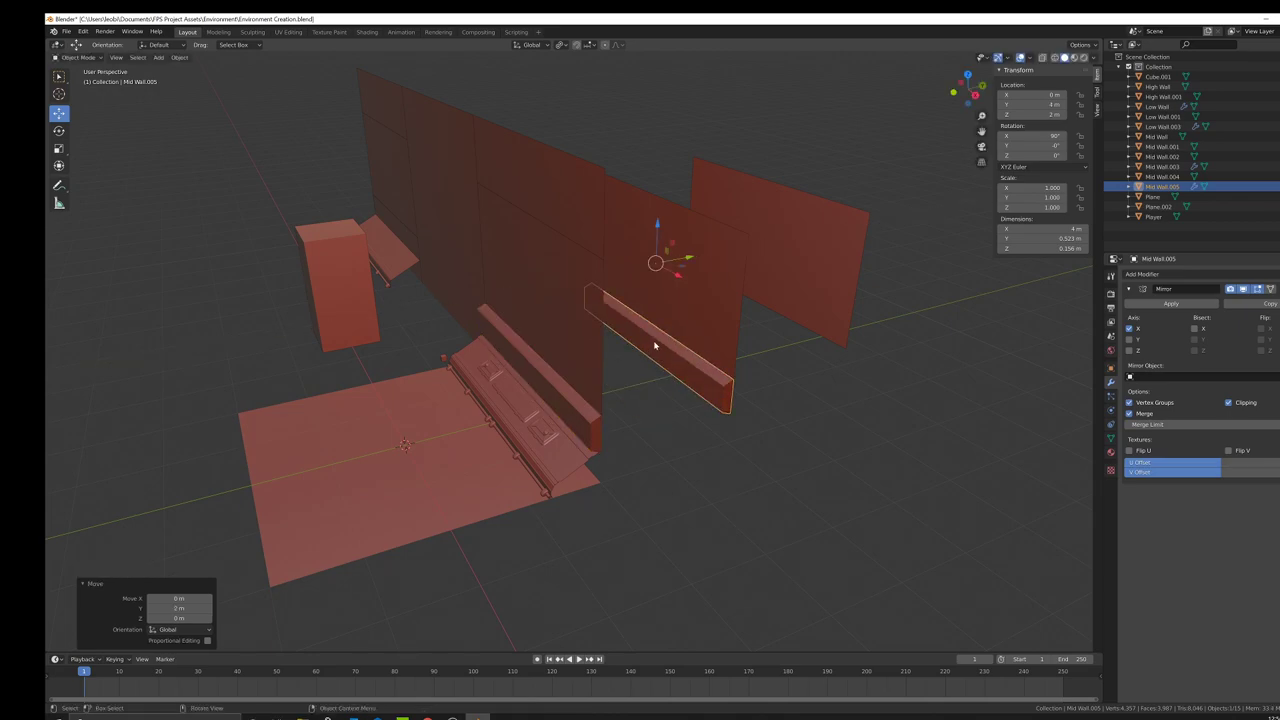
middle_click_drag(654, 346, 731, 393)
left_click(66, 31)
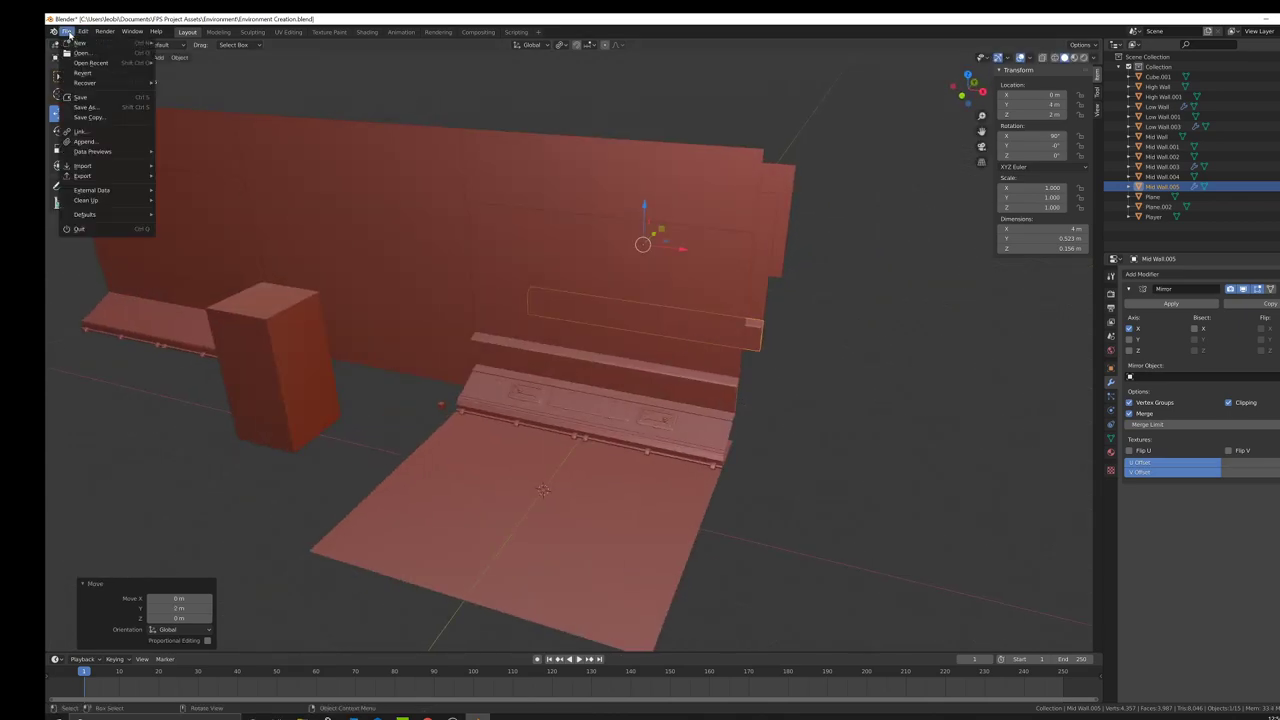
left_click(93, 97)
Step: Examine the extruded lower strip against the panelled low wall and upper walls from several angles
middle_click_drag(460, 340, 455, 345)
scroll(458, 345, "up", 5)
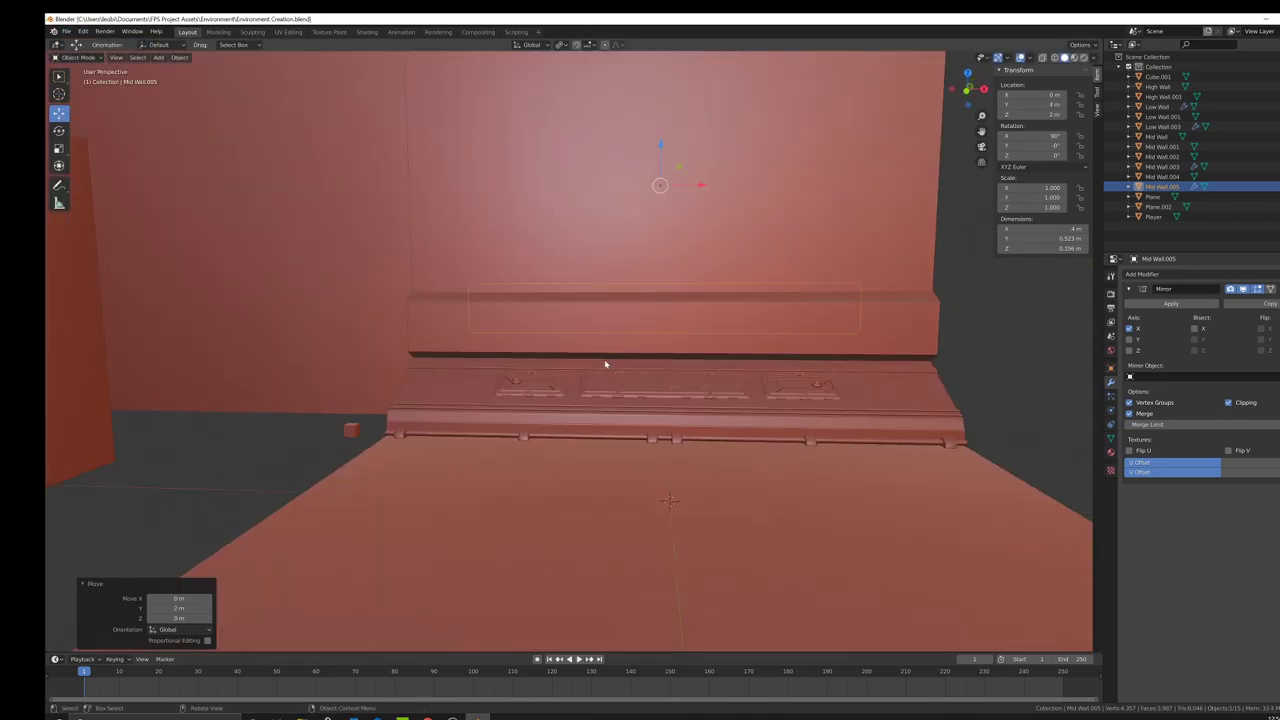
scroll(567, 338, "up", 2)
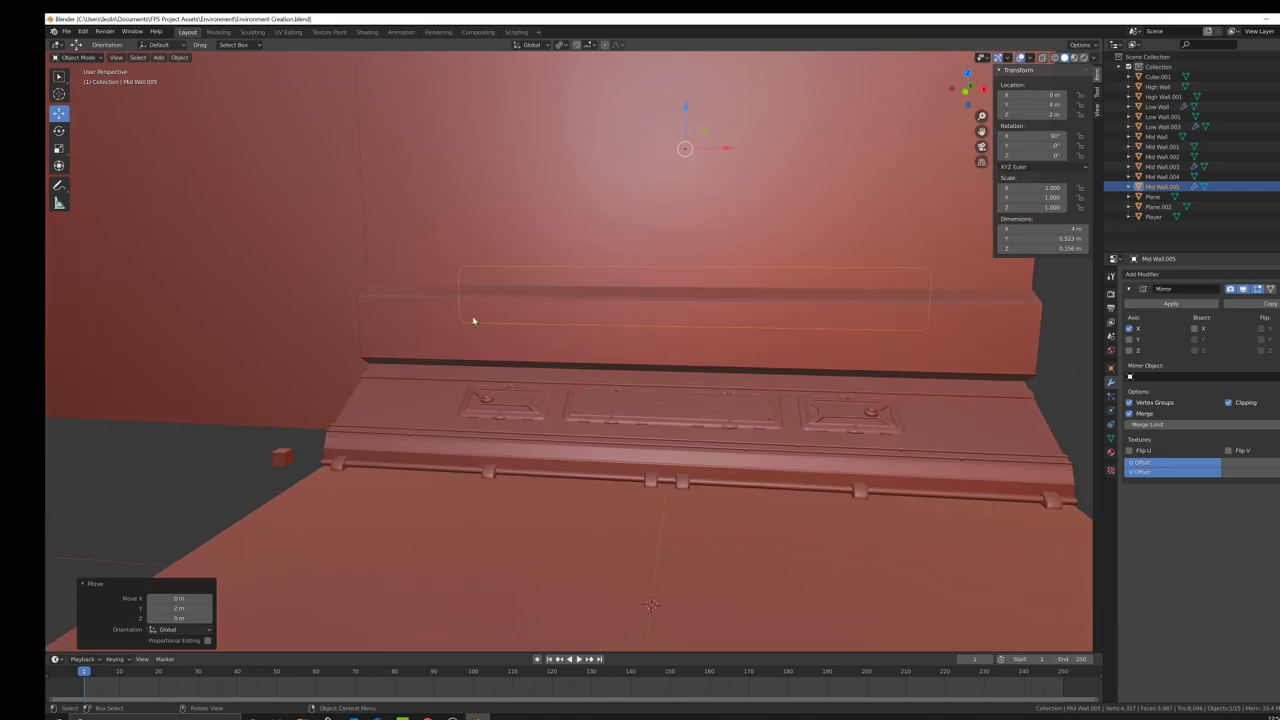
middle_click_drag(563, 337, 487, 383)
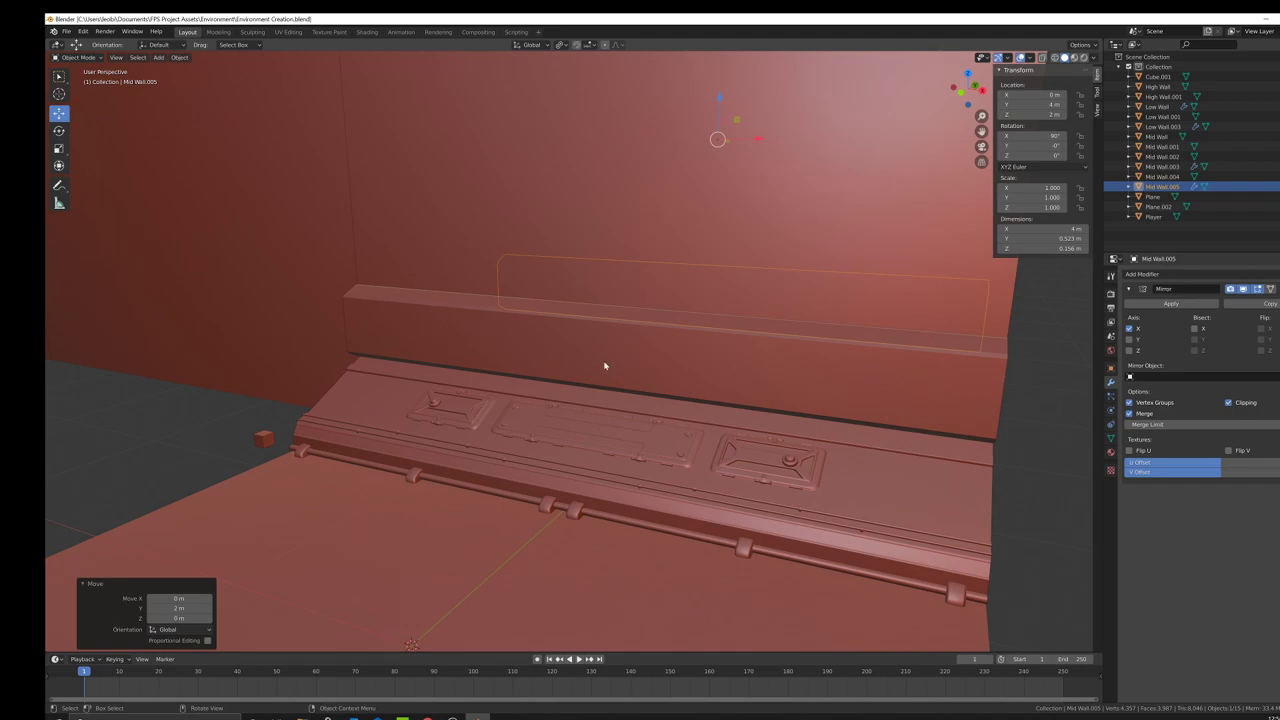
scroll(604, 366, "down", 5)
middle_click_drag(604, 366, 590, 404)
scroll(632, 385, "up", 2)
scroll(588, 402, "down", 2)
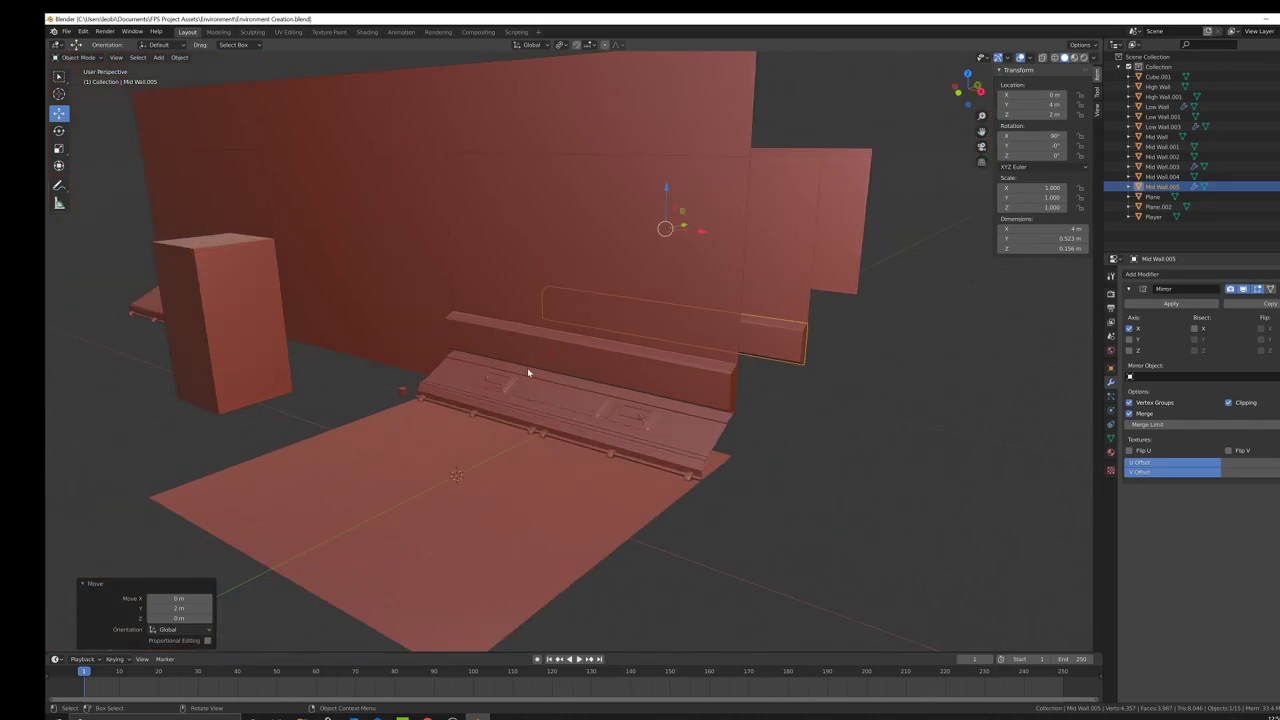
middle_click_drag(528, 372, 589, 389)
scroll(585, 368, "up", 3)
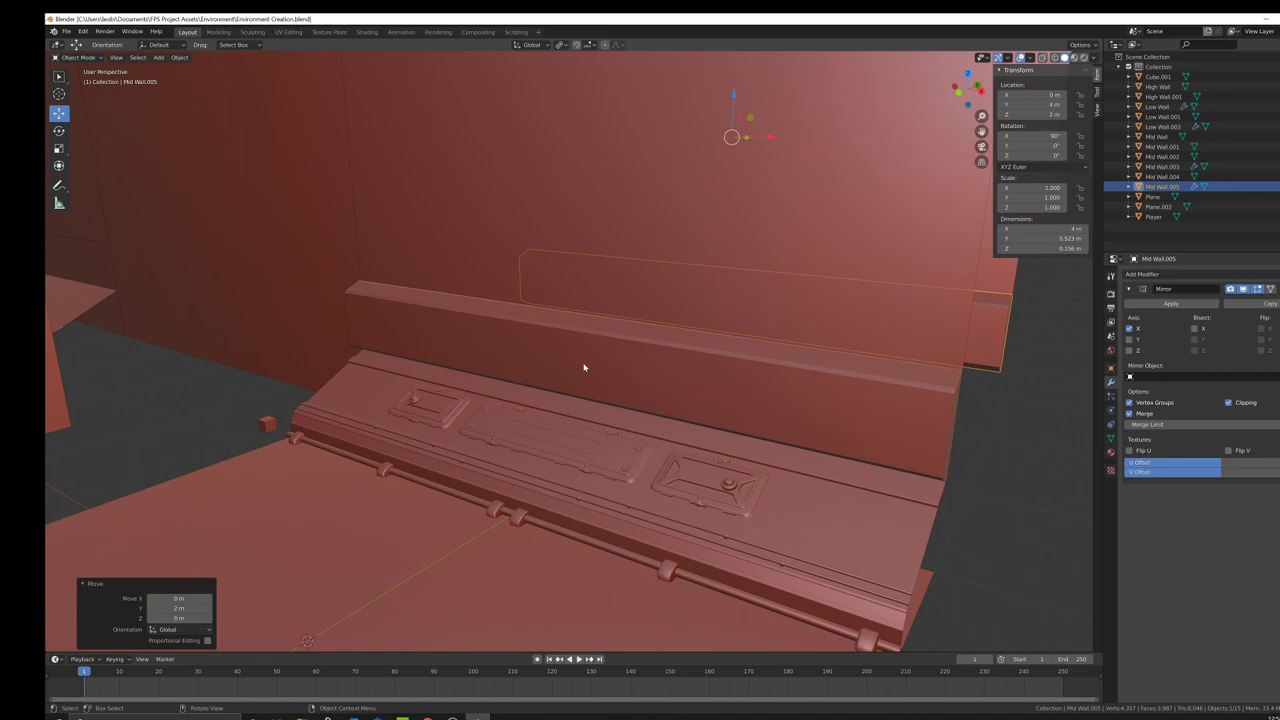
middle_click_drag(585, 366, 544, 374)
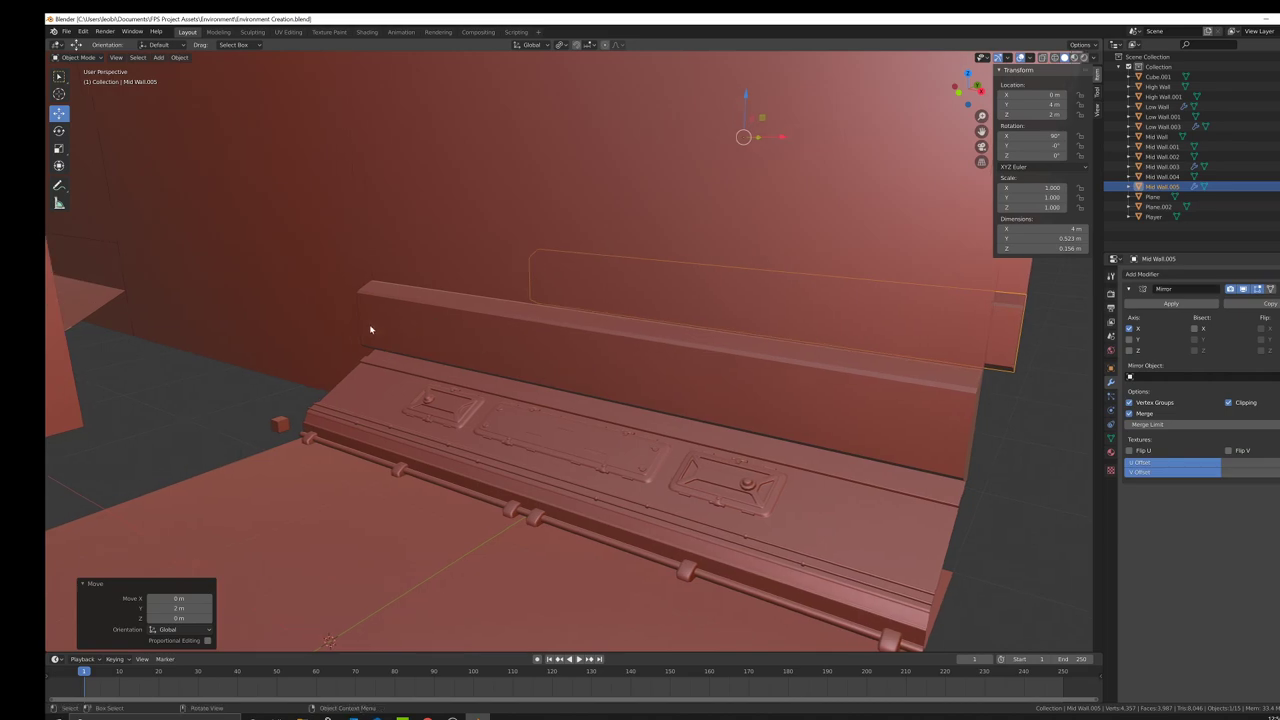
middle_click_drag(743, 403, 647, 348)
Step: Add a centred vertical loop cut to the front lower strip's editable half and bevel it with an offset of about 0.018 m
key("Tab")
key("Tab")
left_click(717, 345)
key("Tab")
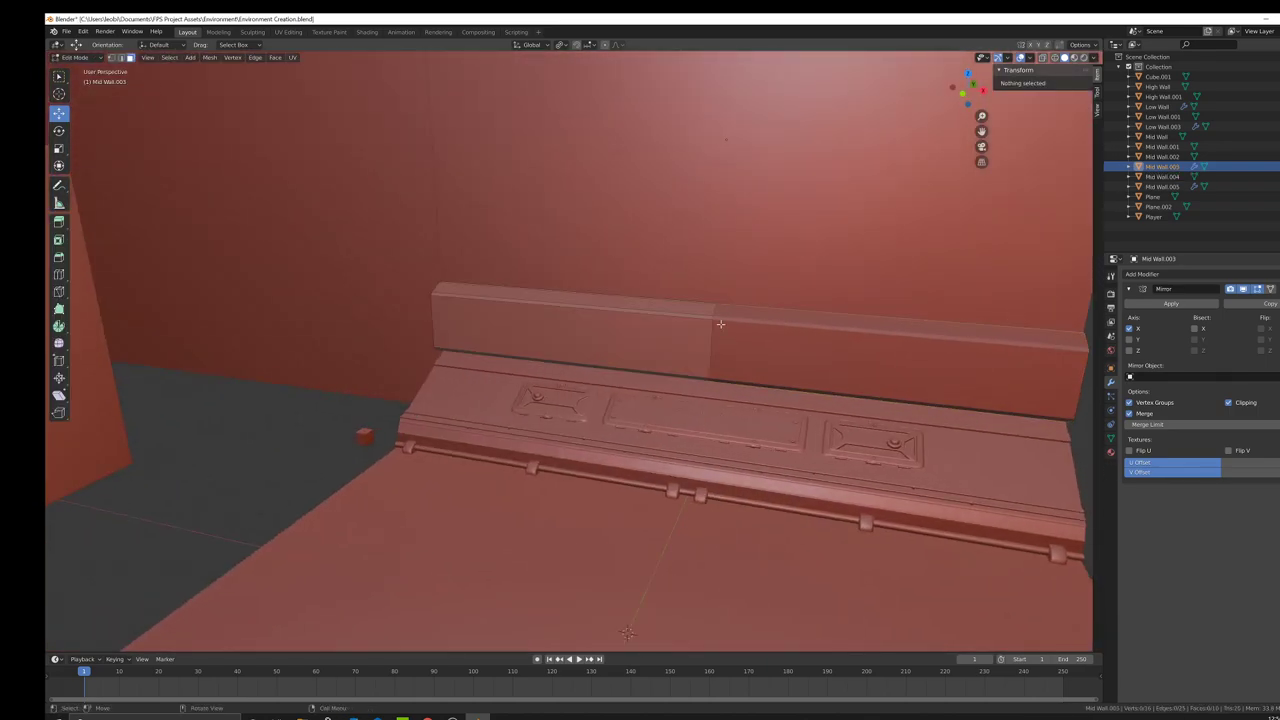
middle_click_drag(720, 323, 640, 349)
scroll(110, 282, "up", 1)
left_click(64, 277)
left_click(630, 338)
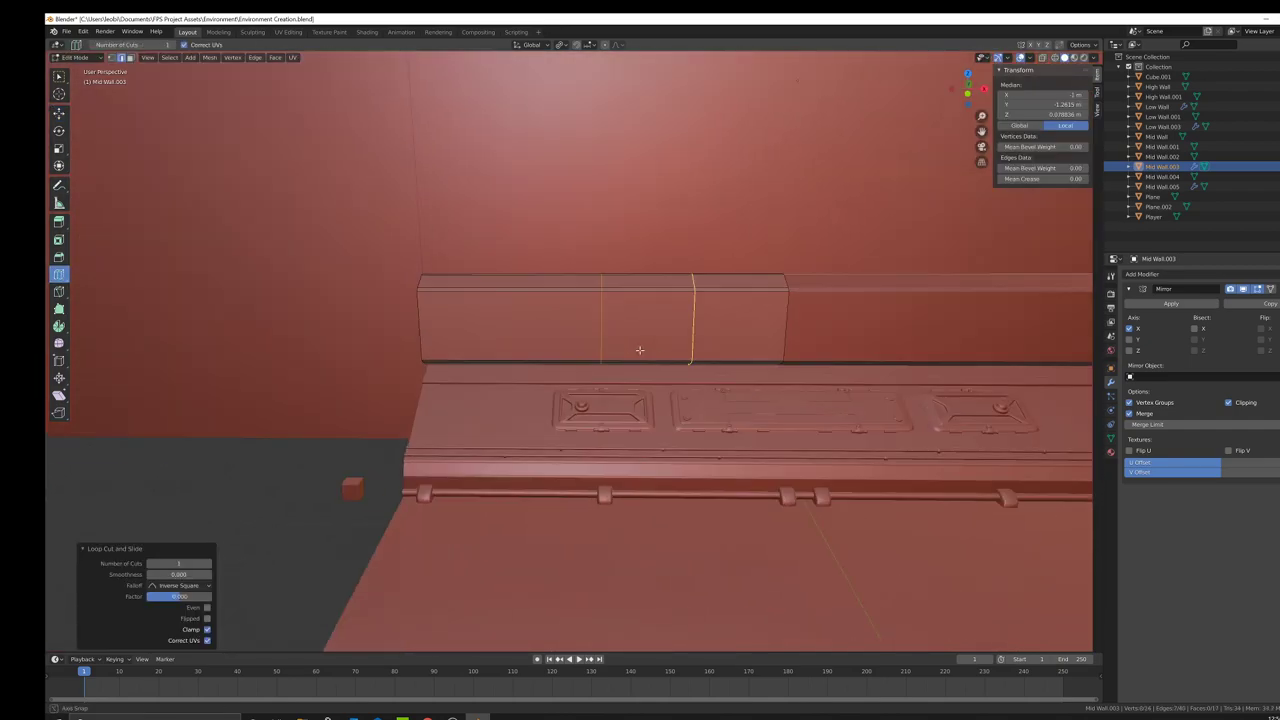
scroll(639, 344, "up", 3)
key("ctrl+b")
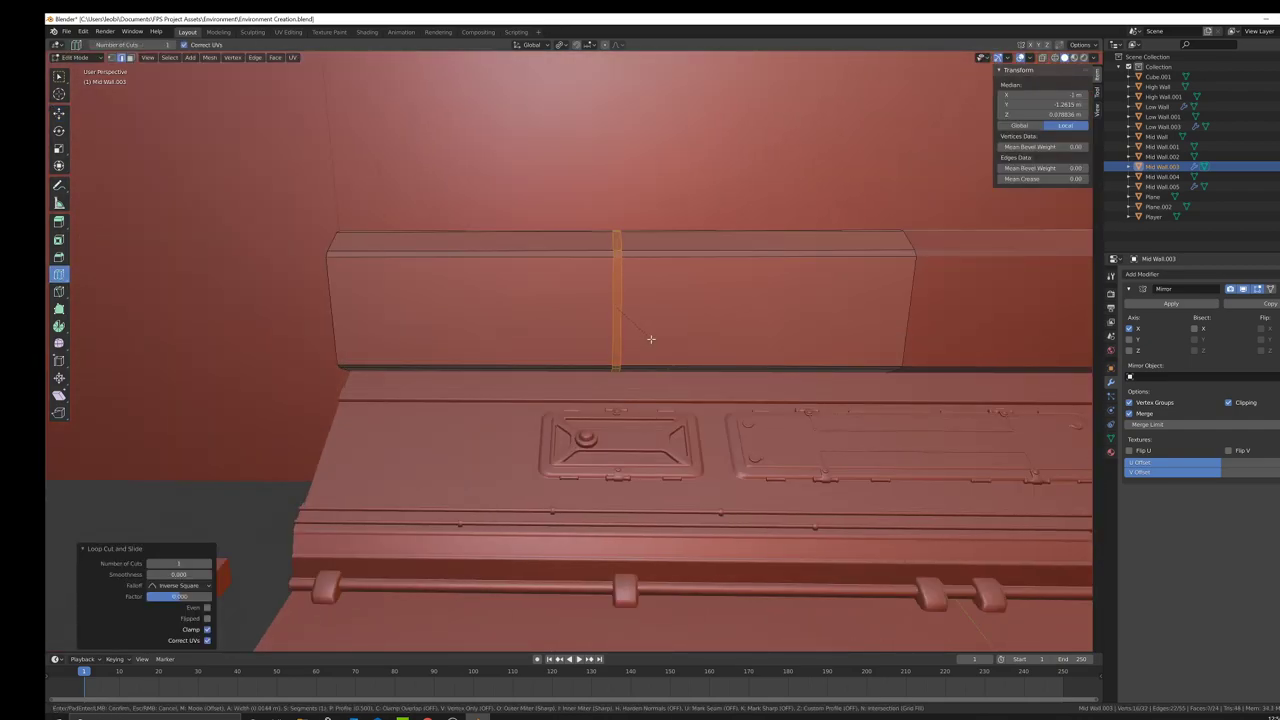
left_click(652, 338)
Step: Extrude the beveled band inward at a scale of about 0.954 and narrow it along X to about 0.66, forming a groove
middle_click_drag(652, 338, 620, 363, "shift")
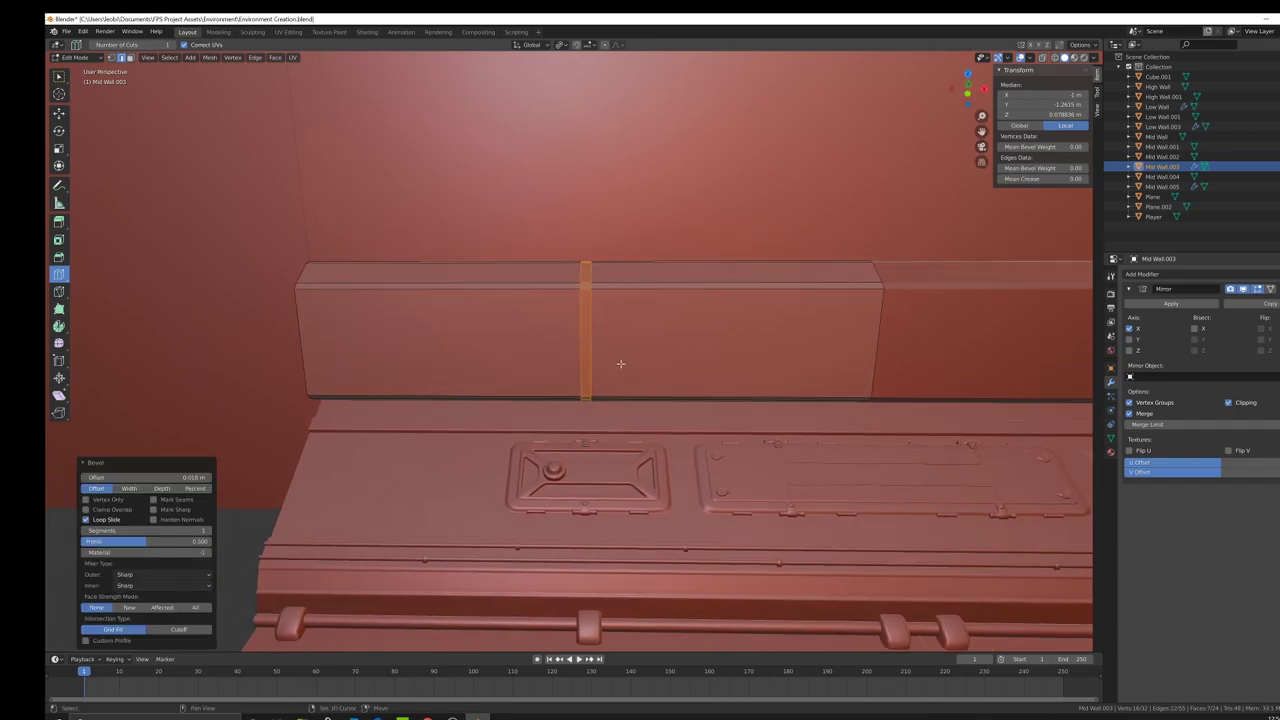
scroll(660, 366, "up", 1)
key("s")
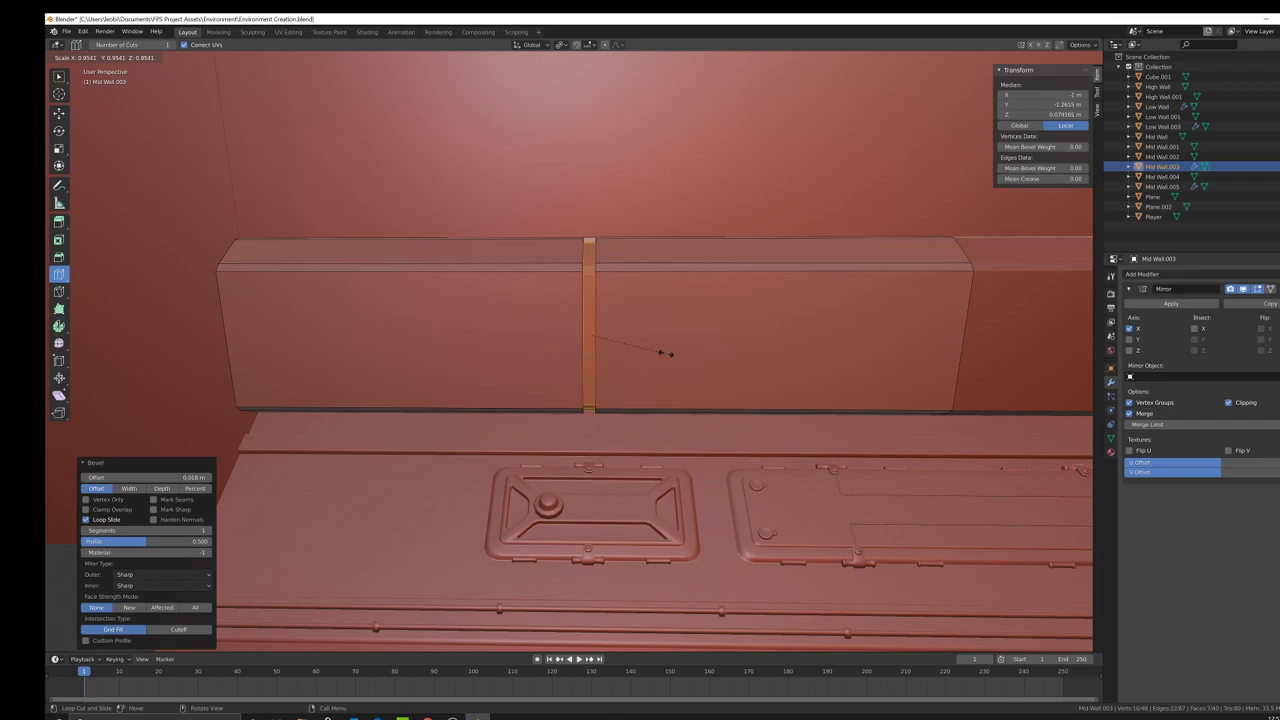
left_click(665, 353)
key("s")
key("x")
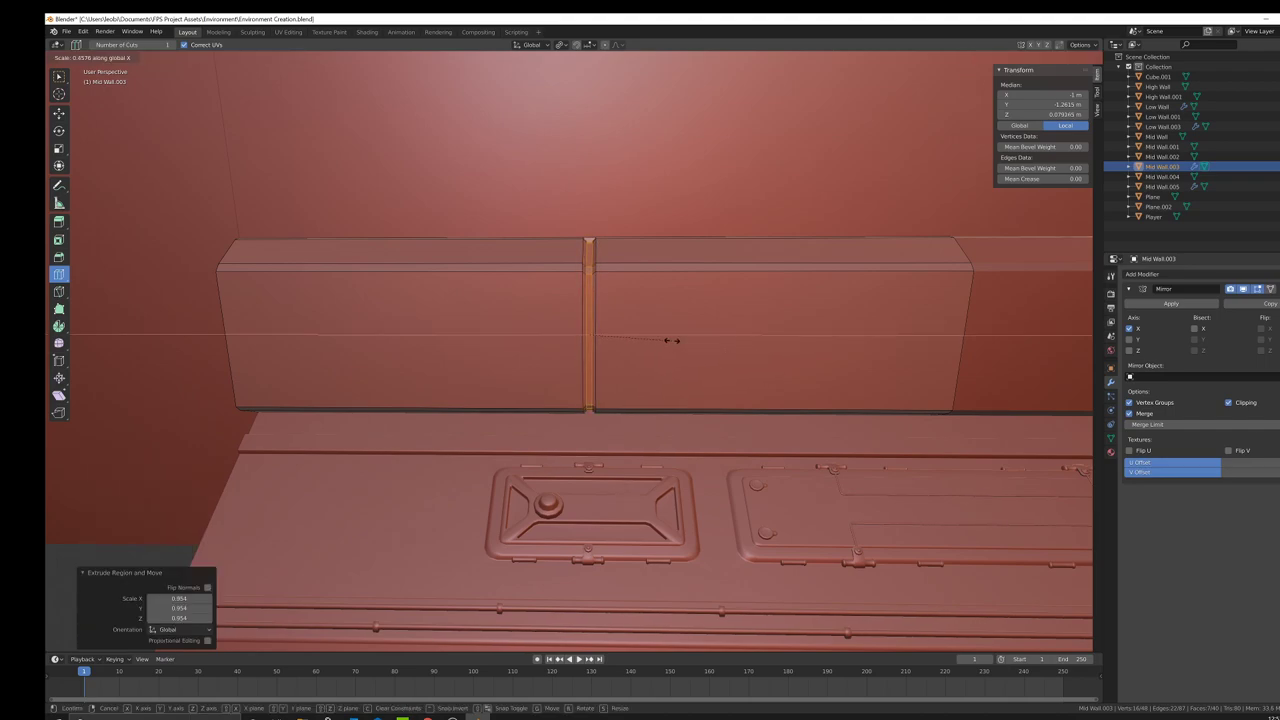
left_click(671, 341)
Step: Check the strip's new groove in Object Mode and inspect its upper corner closely in Edit Mode
scroll(677, 346, "down", 4)
key("Tab")
mouse_move(708, 364)
middle_mouse_down()
mouse_move(714, 346)
mouse_move(709, 360)
mouse_move(726, 366)
mouse_move(712, 374)
middle_mouse_up()
key("Tab")
scroll(590, 313, "up", 5)
scroll(606, 331, "up", 2)
middle_click_drag(603, 309, 537, 314)
left_click(518, 305)
key("ctrl+z")
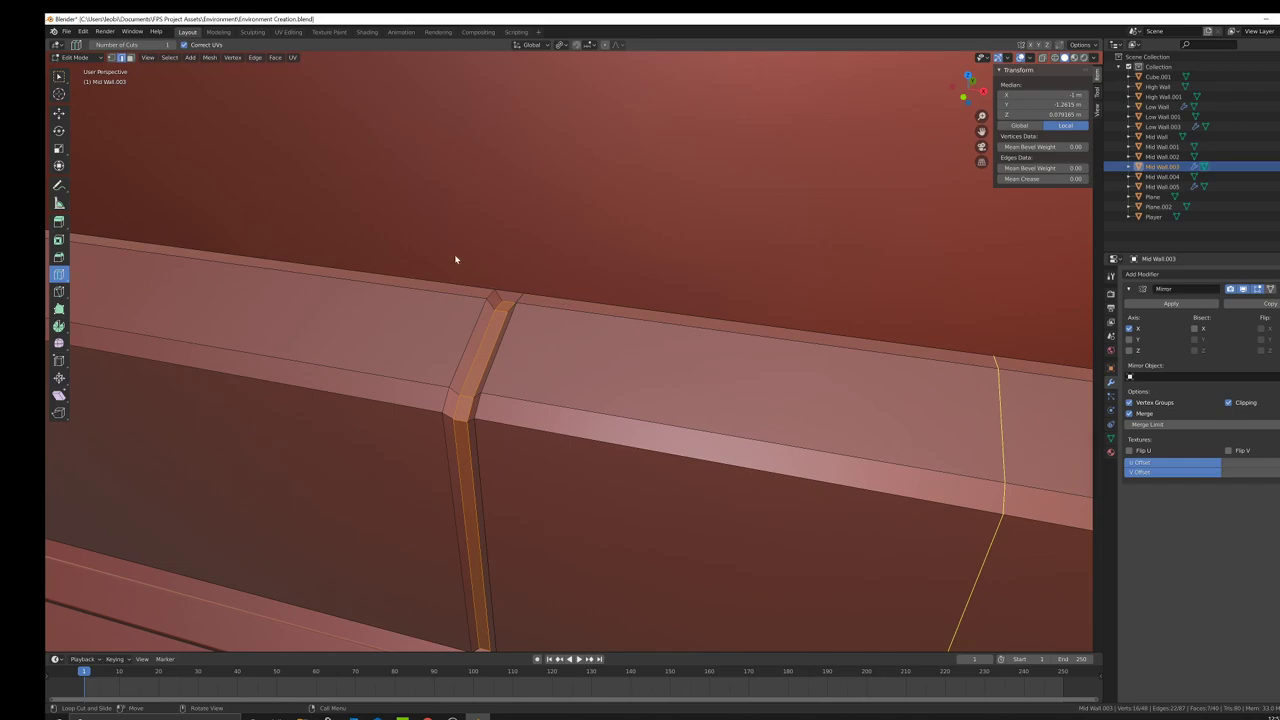
key("Tab")
key("Tab")
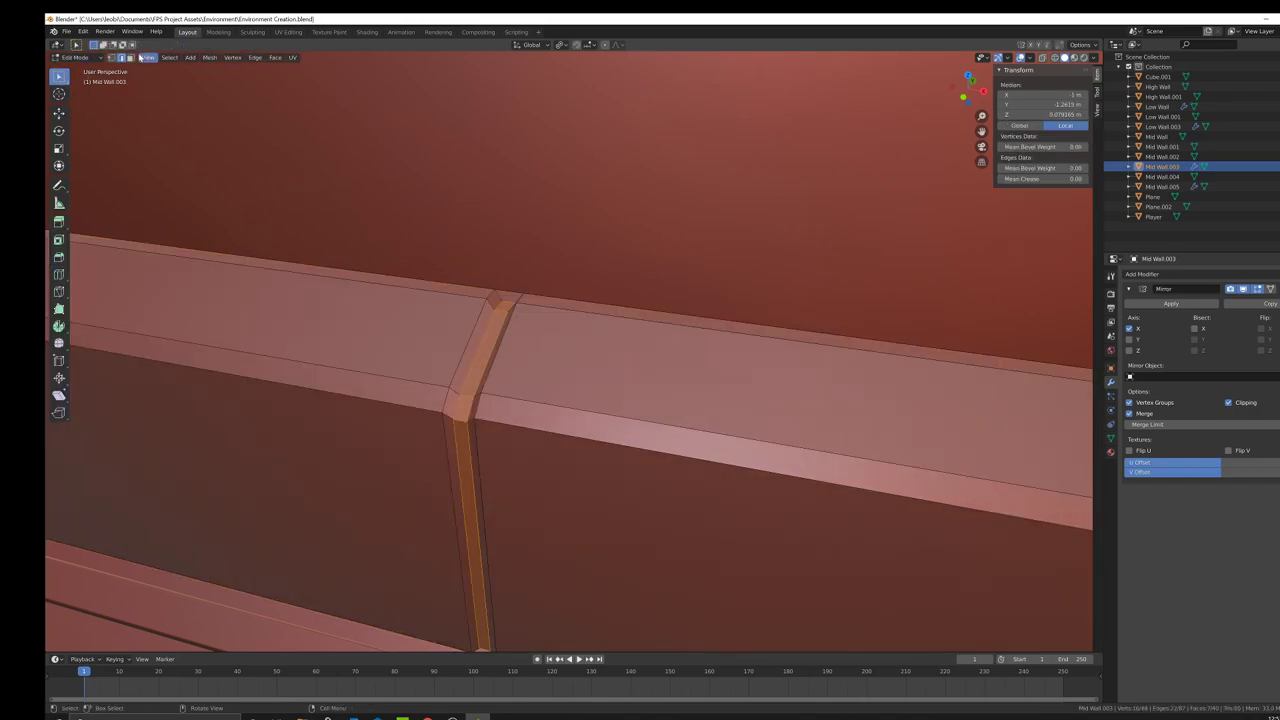
Step: Switch to face selection, pick the groove's upper end face, and review the grooved strip in Object Mode
left_click(130, 57)
left_click(510, 292)
scroll(634, 346, "down", 3)
key("Tab")
scroll(717, 386, "down", 4)
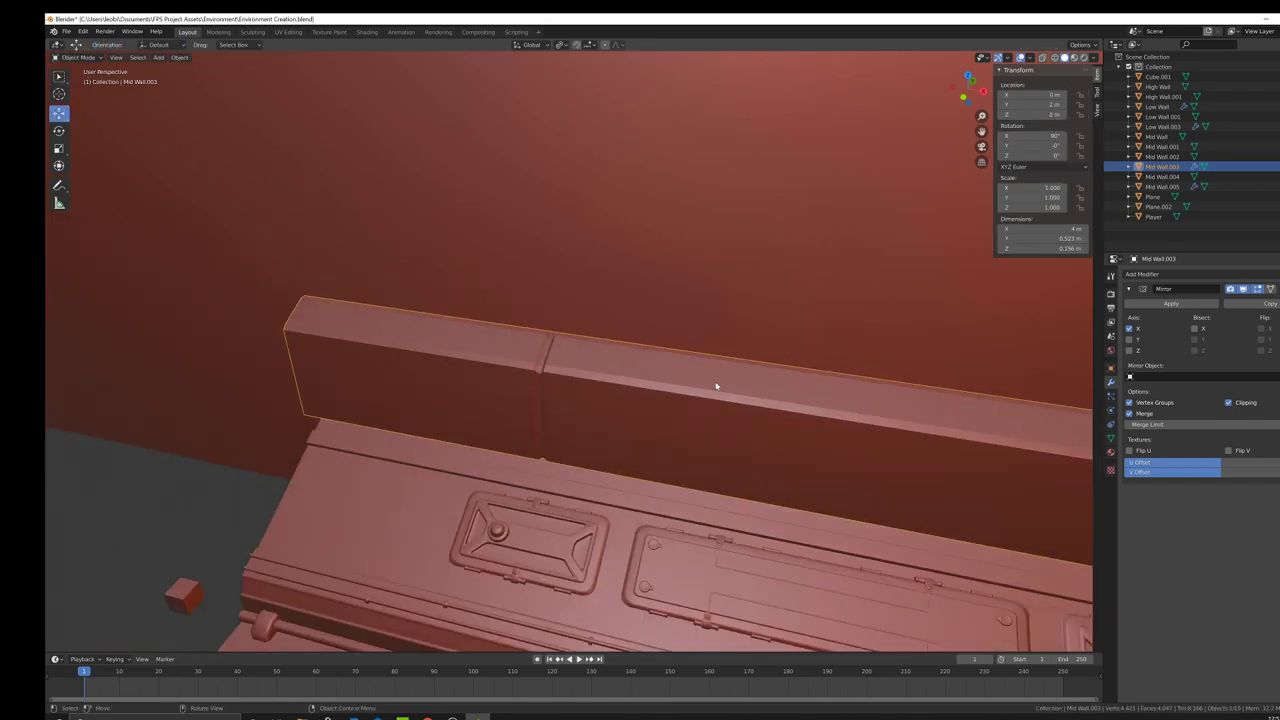
middle_click_drag(717, 386, 729, 356)
scroll(729, 355, "down", 6)
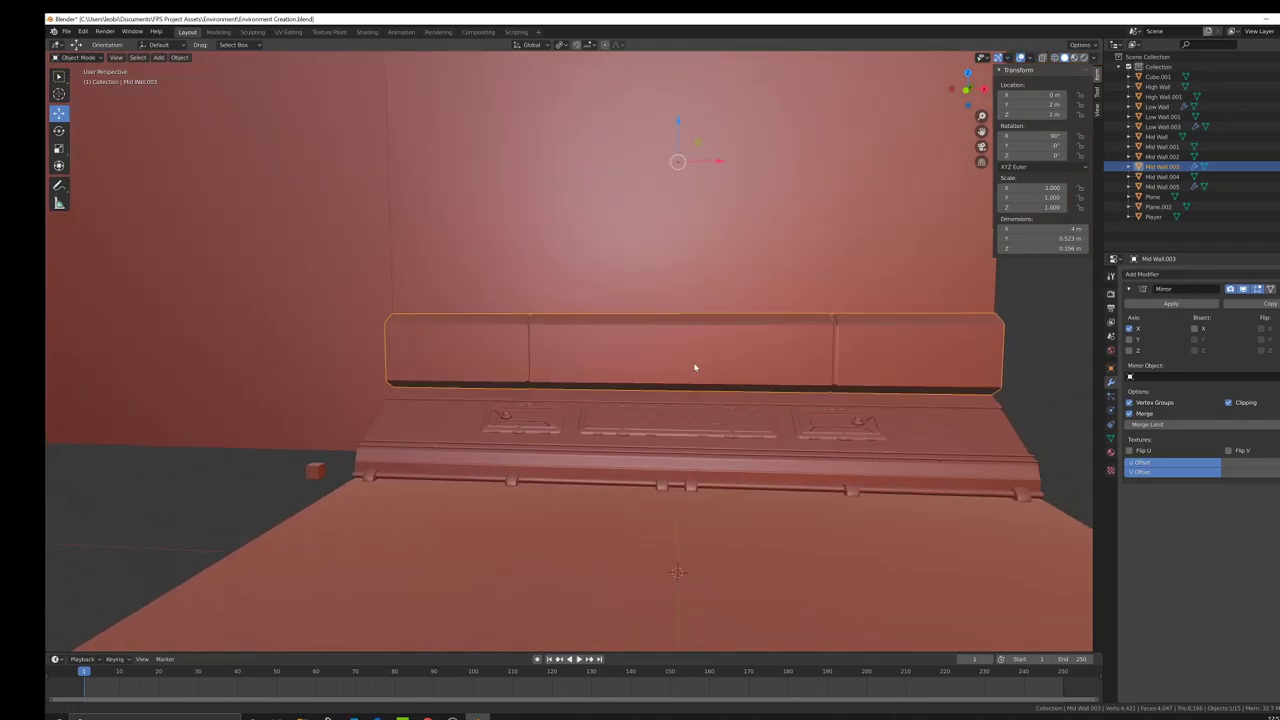
Step: Duplicate the grooved lower strip in Object Mode and move the copy back along Y behind the original
key("Tab")
middle_click_drag(642, 380, 576, 289)
left_click(634, 371)
key("Tab")
scroll(635, 382, "down", 4)
key("shift+d")
key("Escape")
left_click_drag(582, 267, 636, 268, "ctrl")
Step: Inspect the front strip above the Low Wall, checking its inner front face up close in Edit Mode before returning to Object Mode
middle_click_drag(590, 345, 572, 400)
left_click(663, 360)
scroll(658, 384, "up", 3)
key("Tab")
left_click(656, 396)
scroll(655, 403, "down", 1)
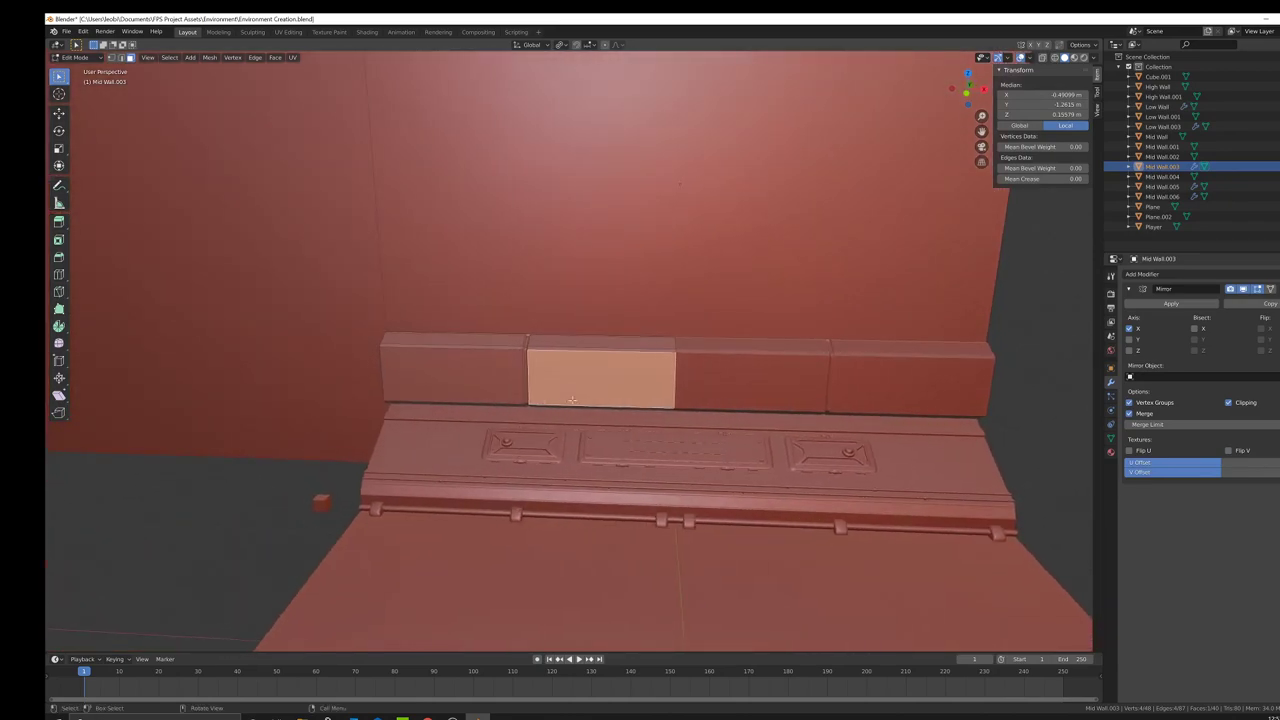
scroll(572, 400, "up", 5)
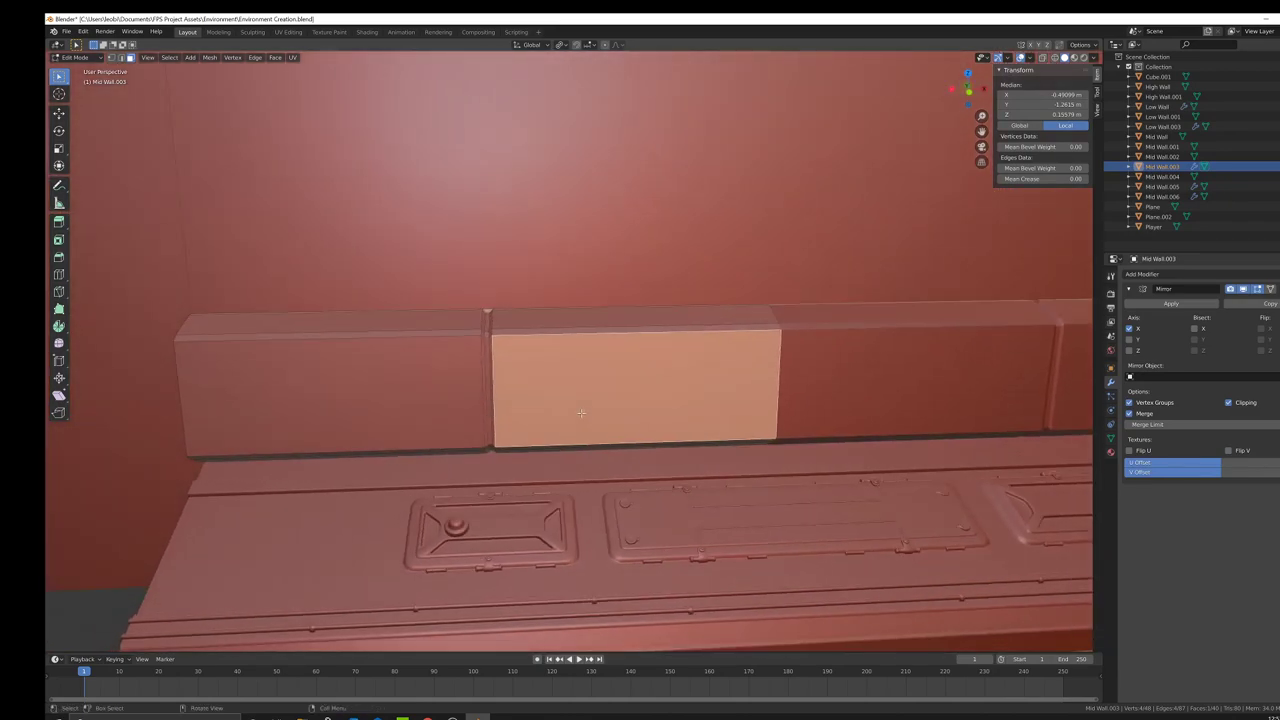
key("Tab")
scroll(595, 407, "down", 5)
middle_click_drag(655, 406, 618, 421)
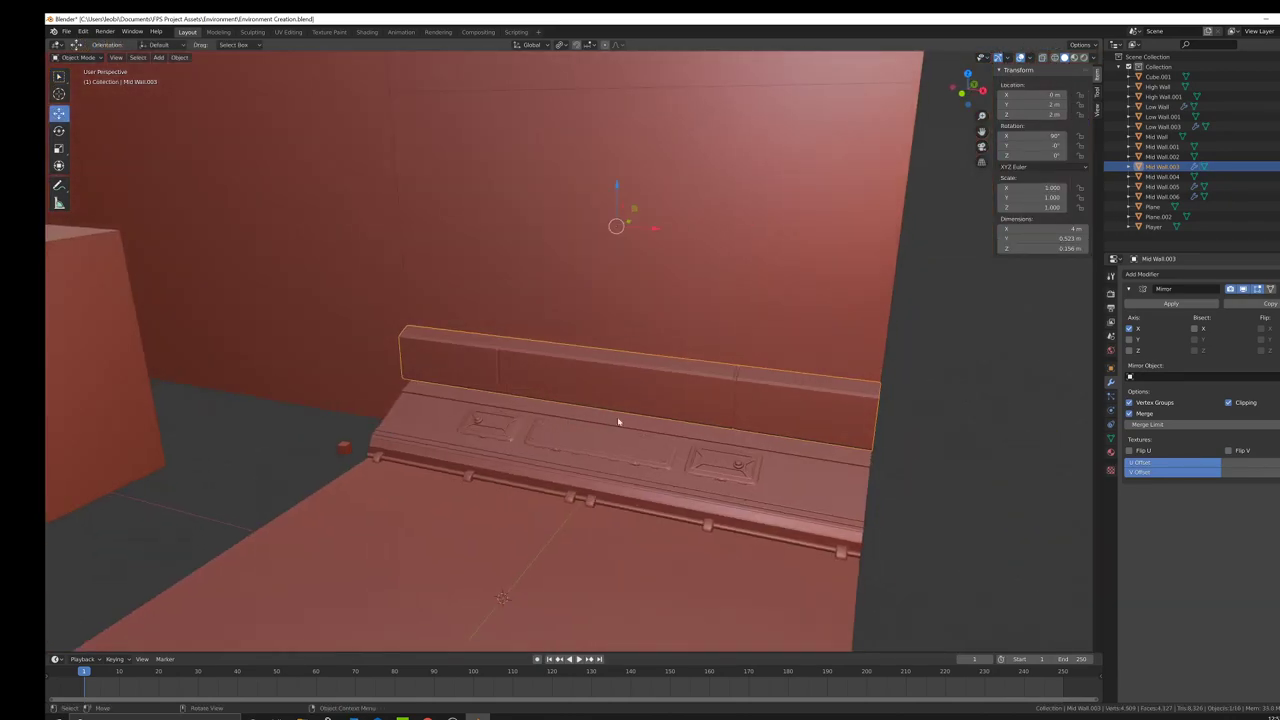
Step: Join the grooved strip into the Low Wall, and separate its linked faces back out as their own object
left_click(672, 463, "shift")
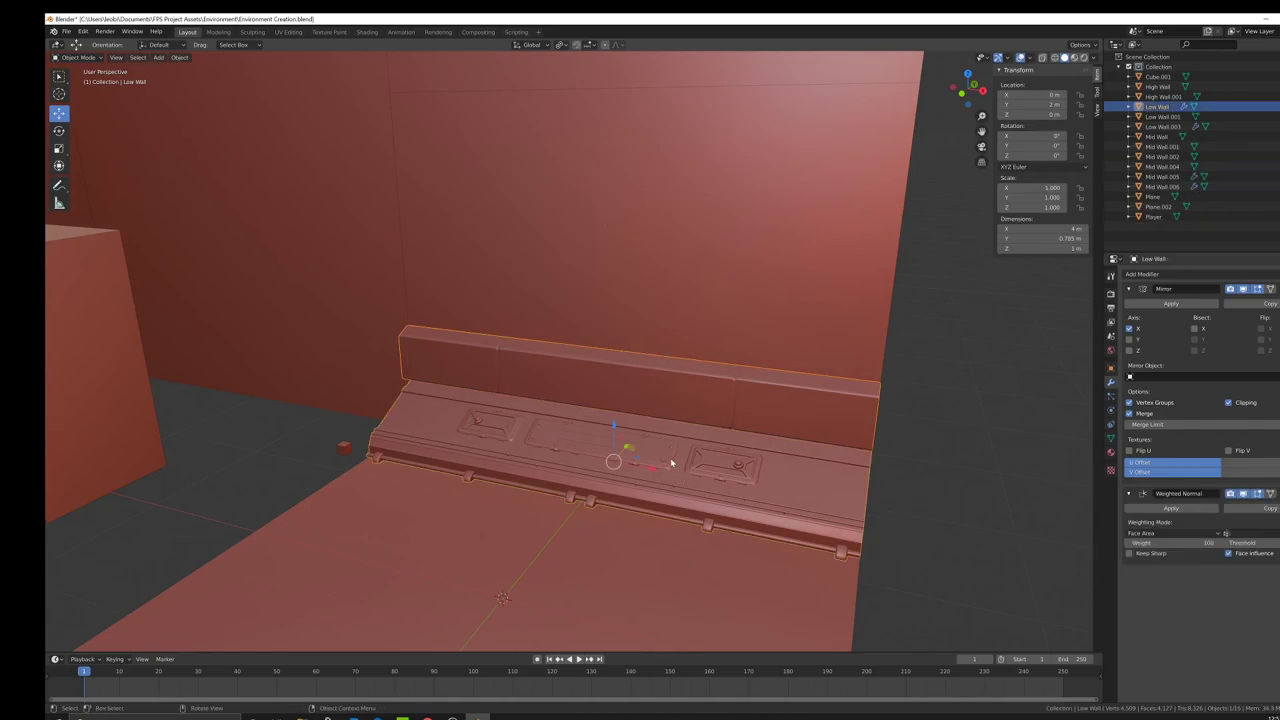
key("Tab")
scroll(672, 463, "up", 3)
left_click(573, 382)
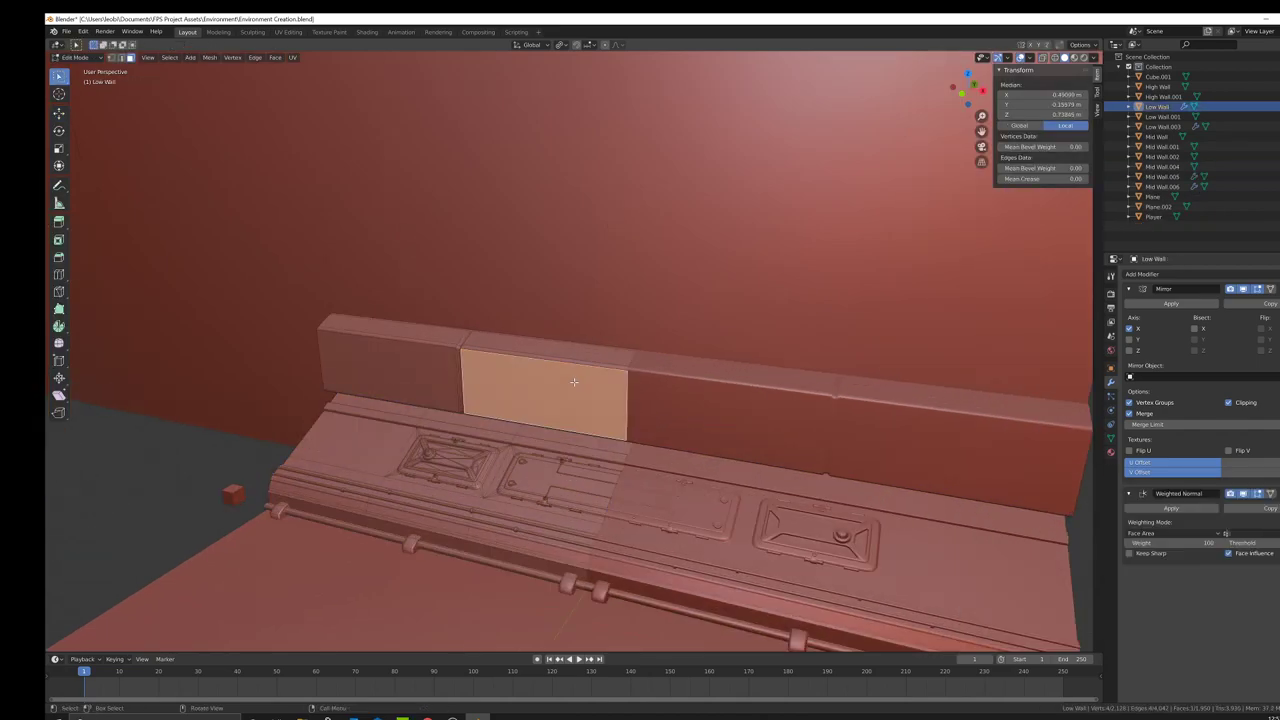
key("ctrl+l")
key("p")
left_click(574, 382)
key("Tab")
left_click(574, 381)
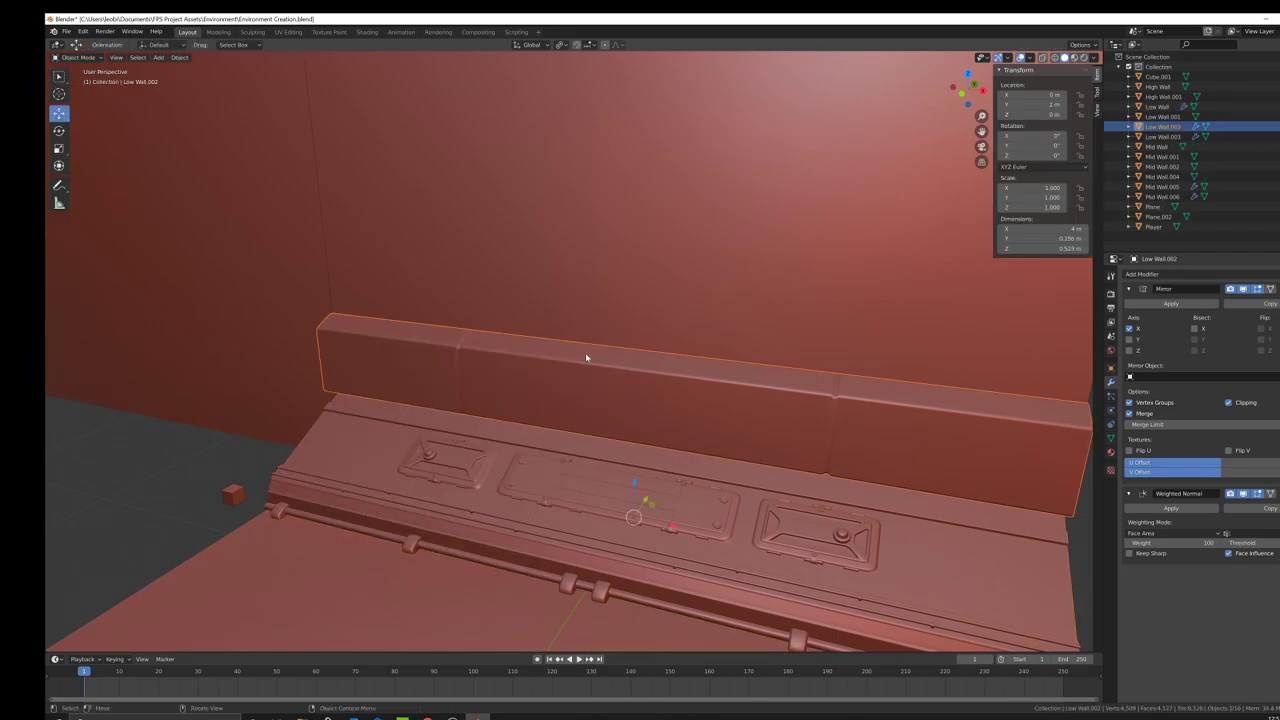
Step: Examine the separated strip's shading and groove, compare its modifiers with the Low Wall's, and open its mesh normals settings
middle_click_drag(503, 394, 577, 386)
key("Tab")
scroll(600, 380, "up", 5)
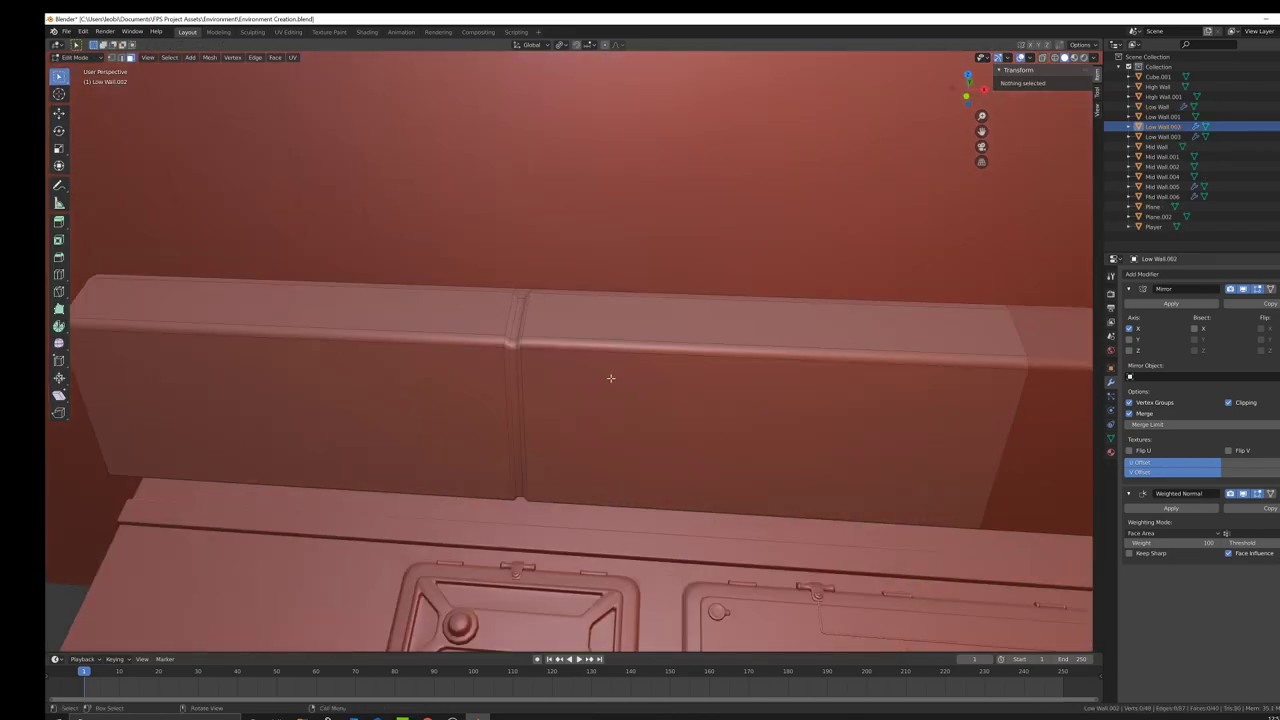
scroll(680, 420, "down", 3)
key("Tab")
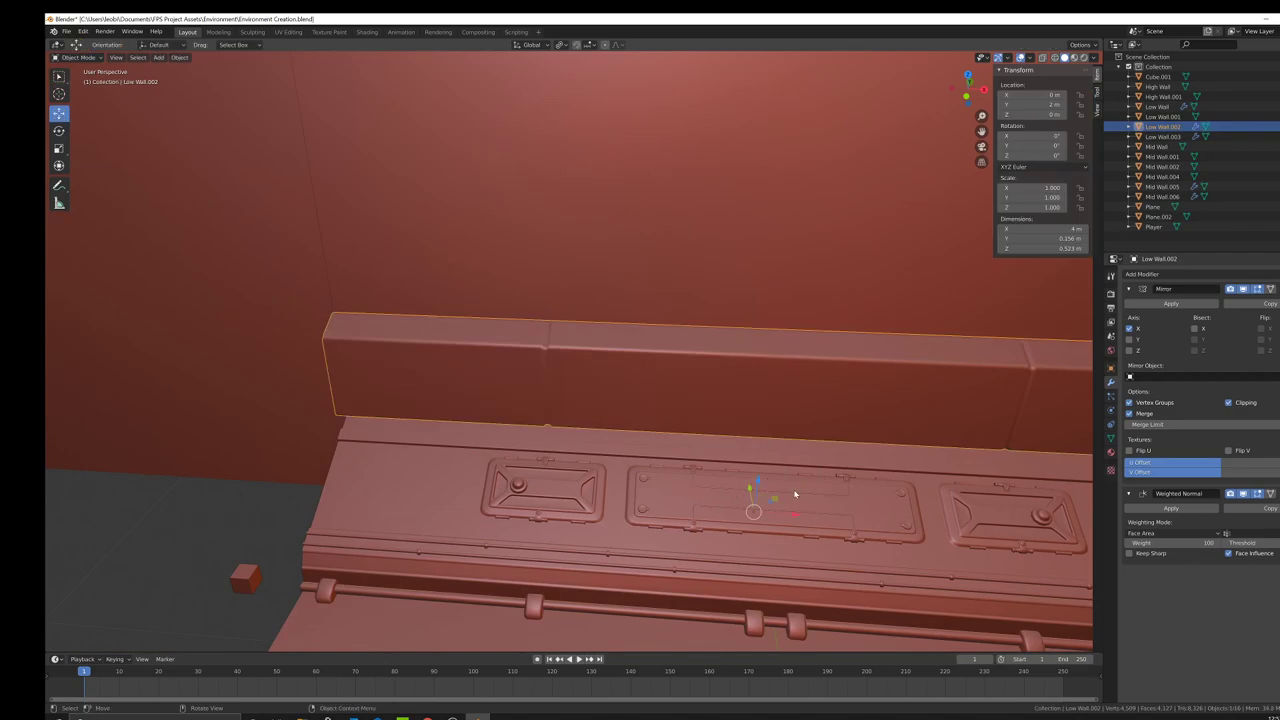
scroll(703, 497, "down", 3)
left_click(701, 497)
left_click(643, 380)
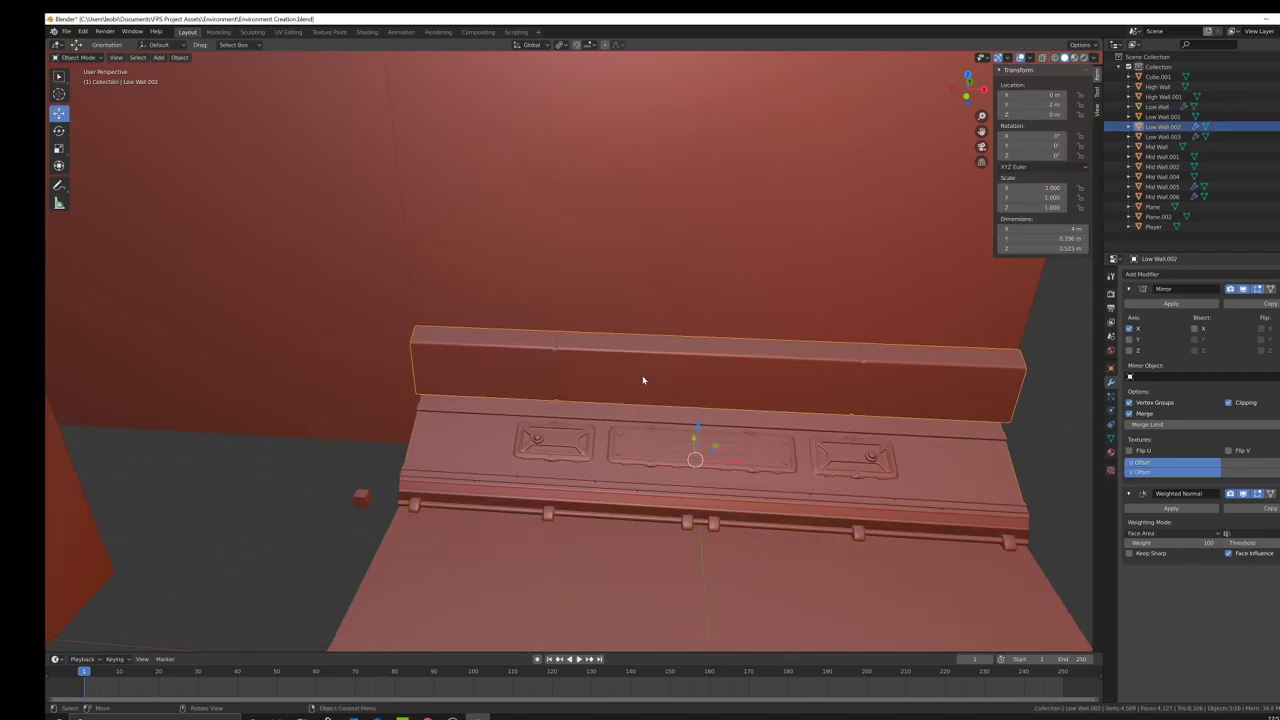
left_click(640, 476)
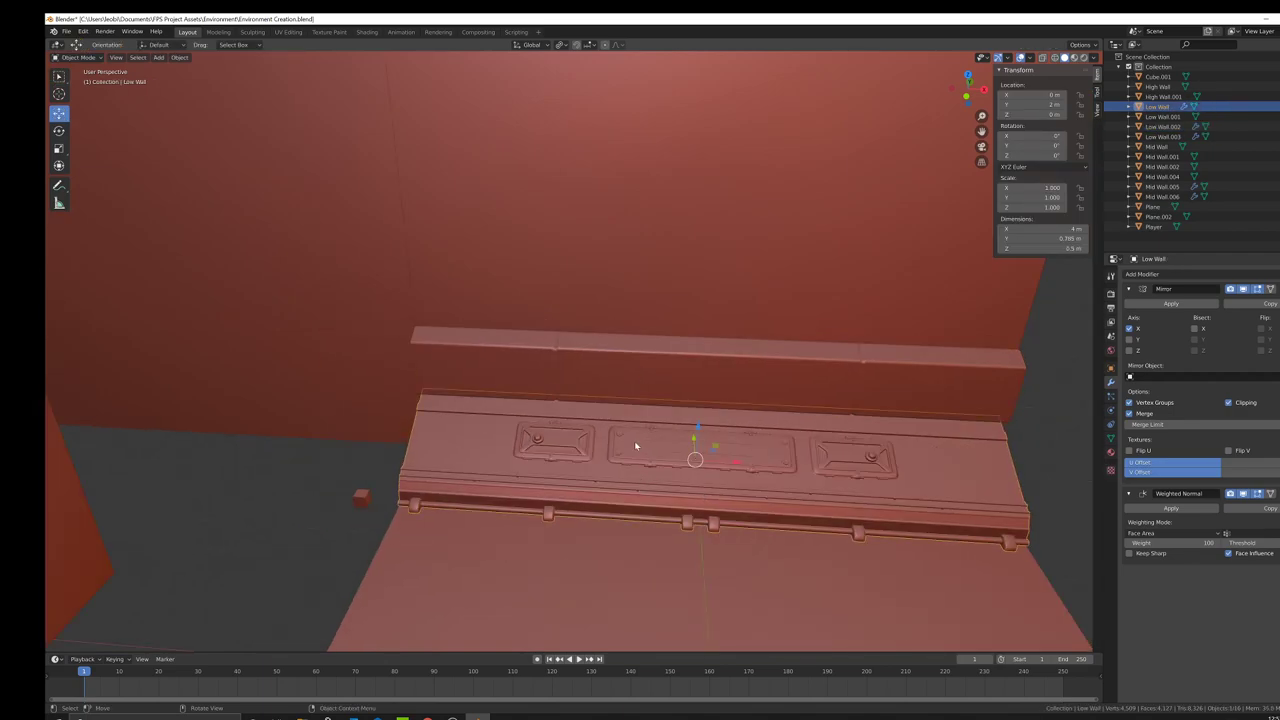
left_click(655, 380)
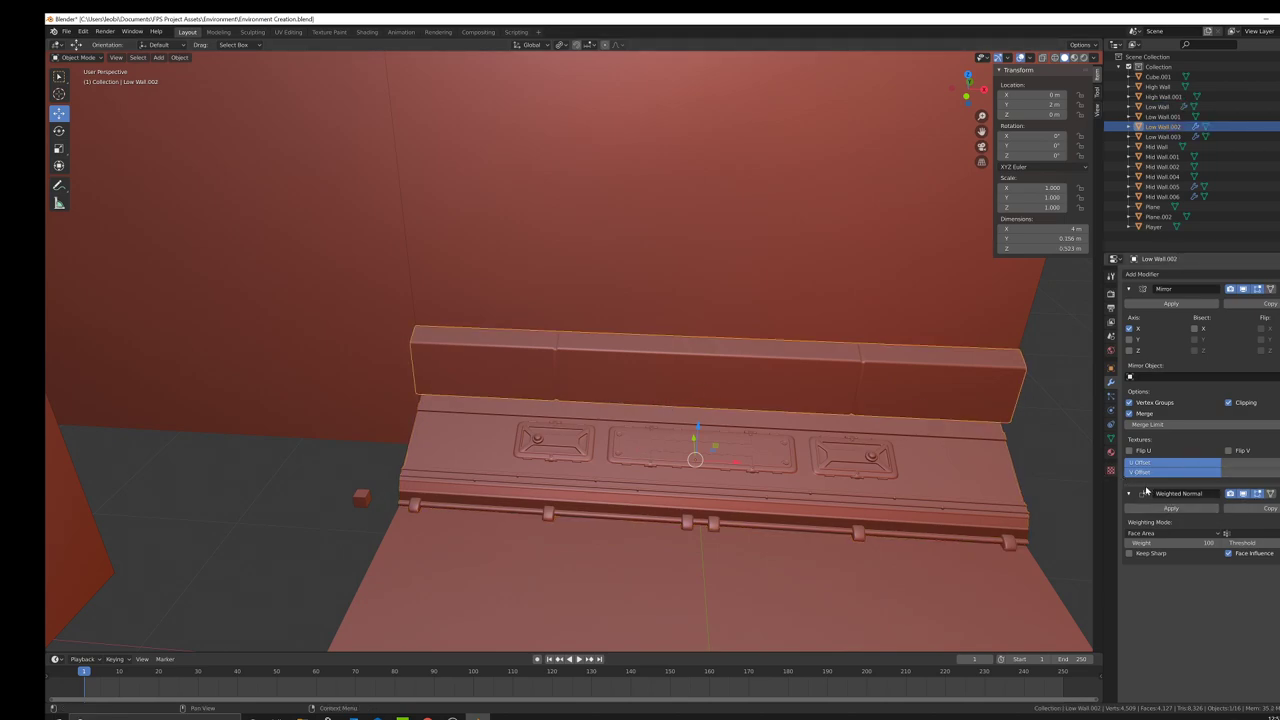
left_click(1111, 438)
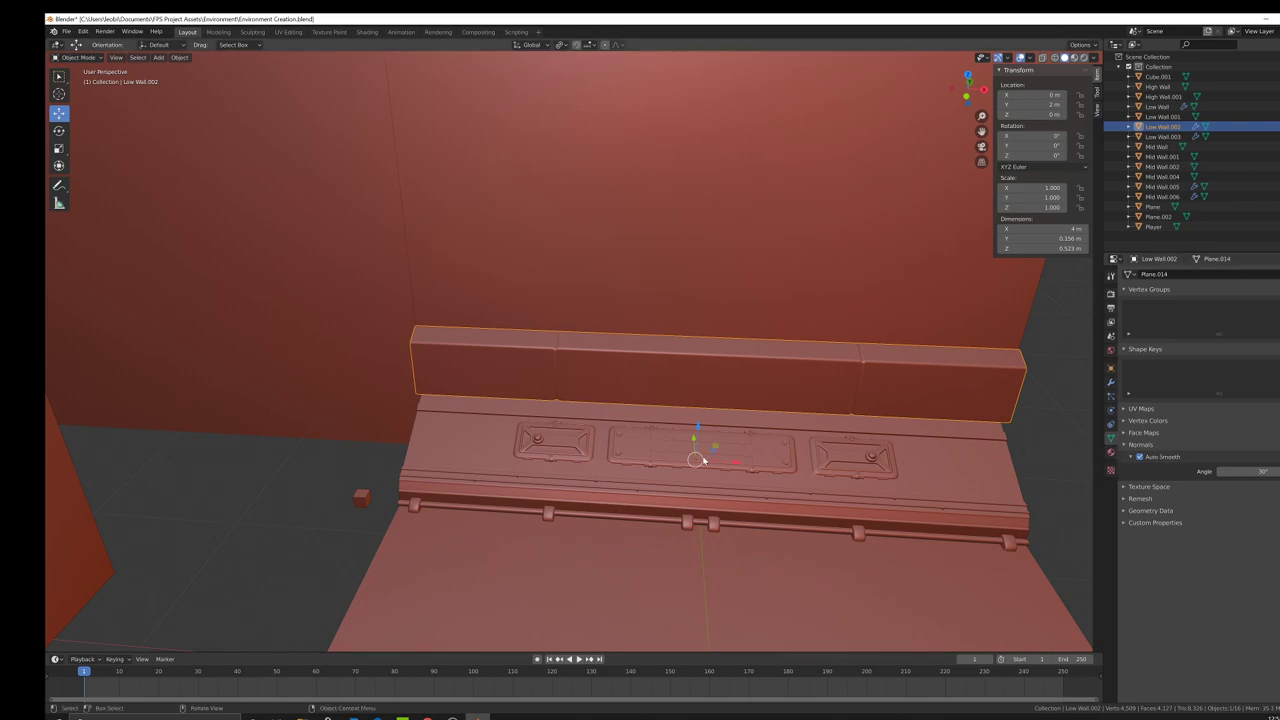
Step: Add a horizontal loop cut along the middle of the strip and bevel it by about 0.1 m into a wide band
middle_click_drag(706, 460, 556, 364)
scroll(650, 392, "up", 3)
key("Tab")
left_click(59, 274)
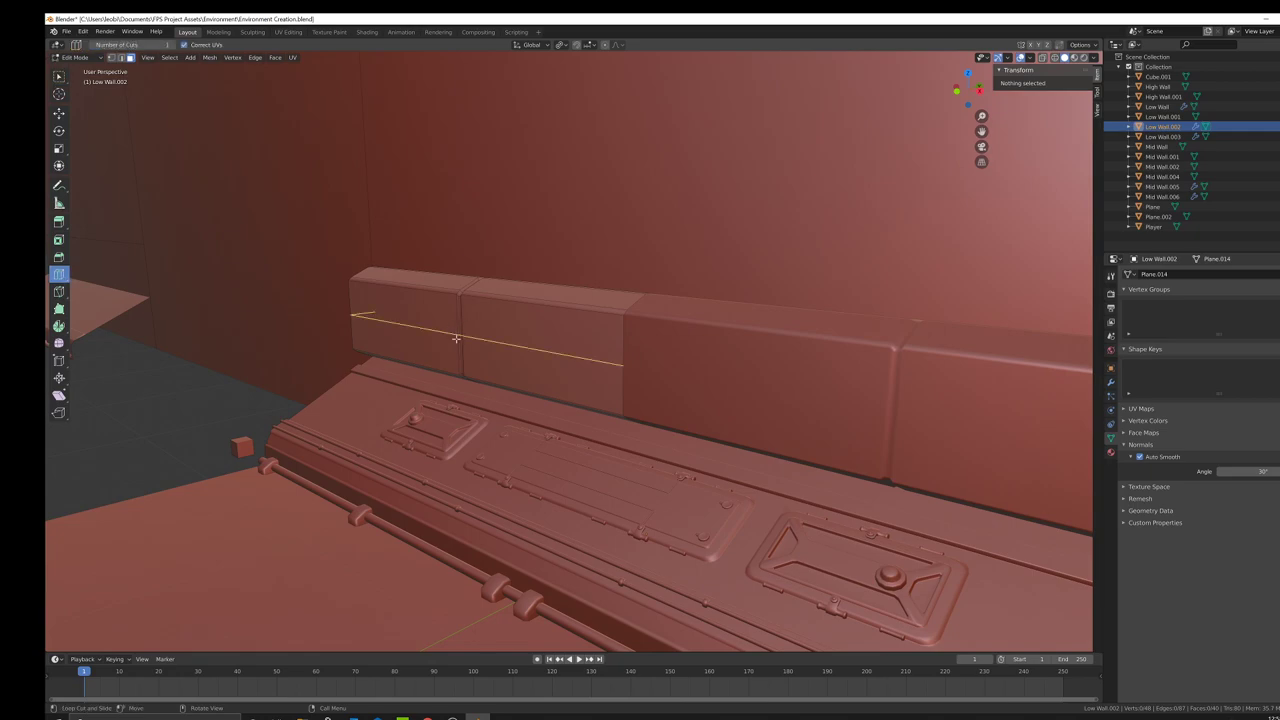
left_click(458, 340)
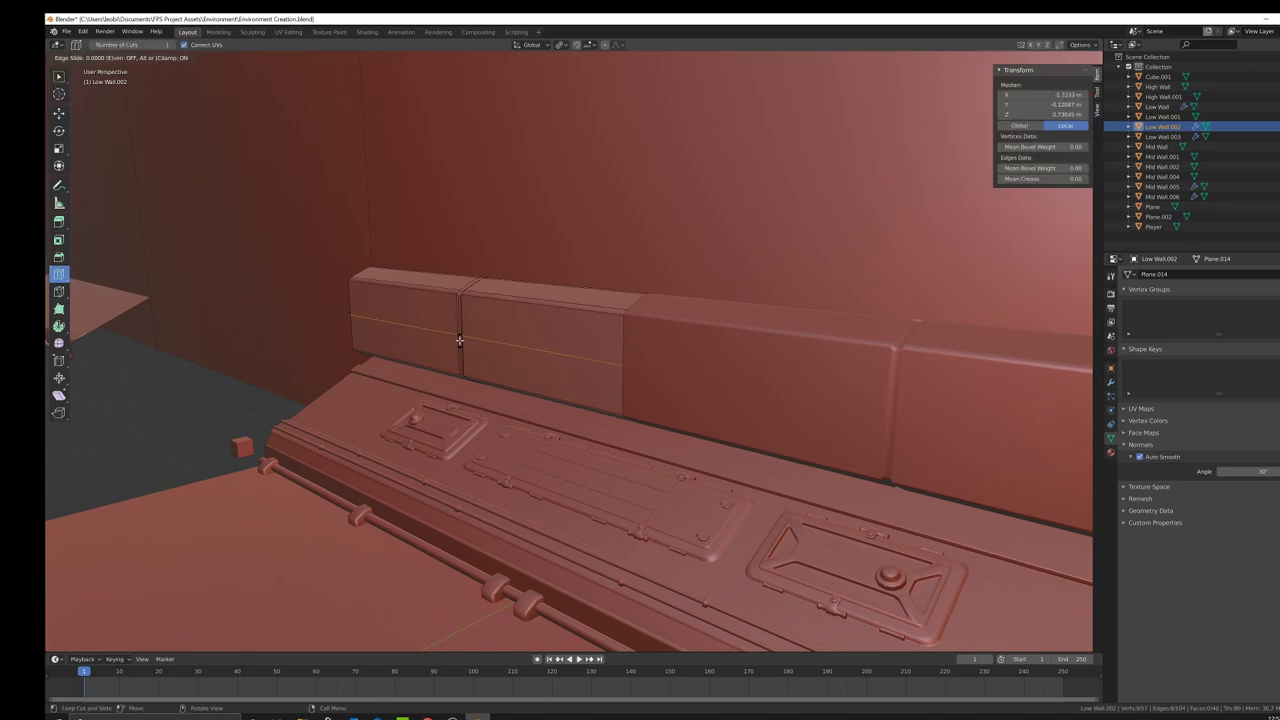
left_click(684, 357)
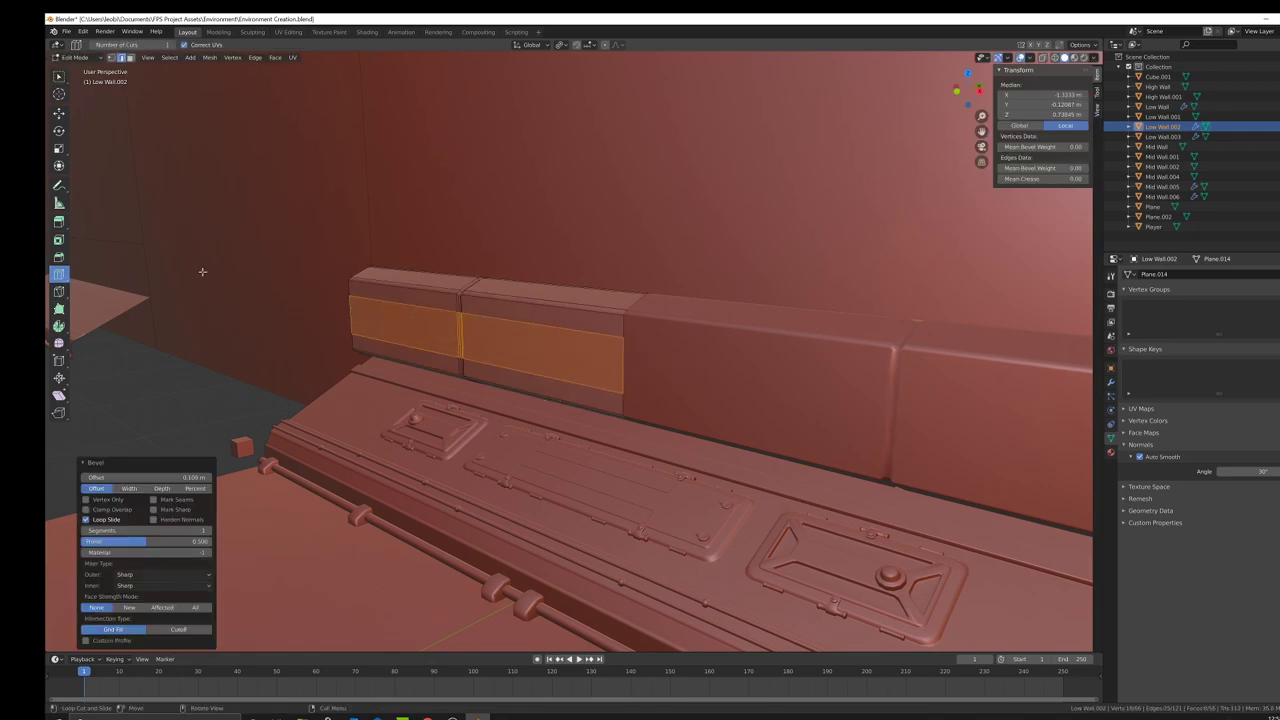
scroll(499, 322, "up", 2)
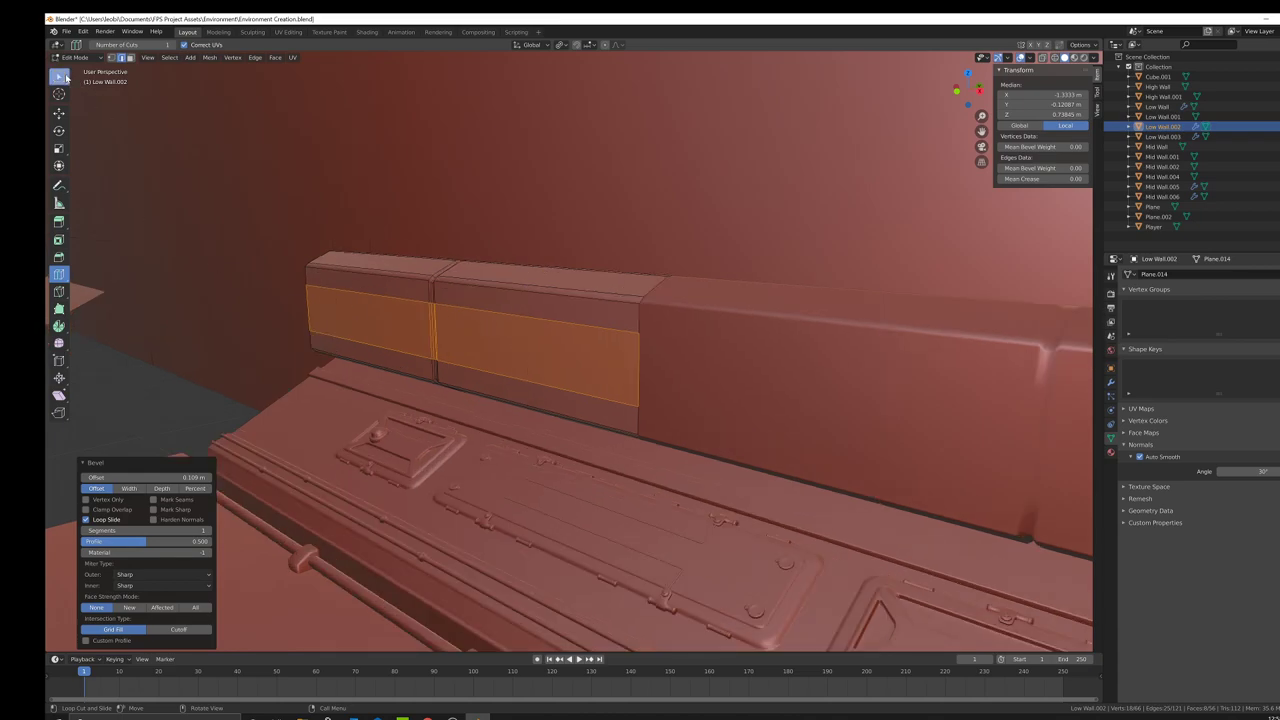
Step: Select the band's upper and lower edge loops and bevel them with an offset of 0.0251 m into two narrow bands
left_click(64, 77)
left_click(175, 407)
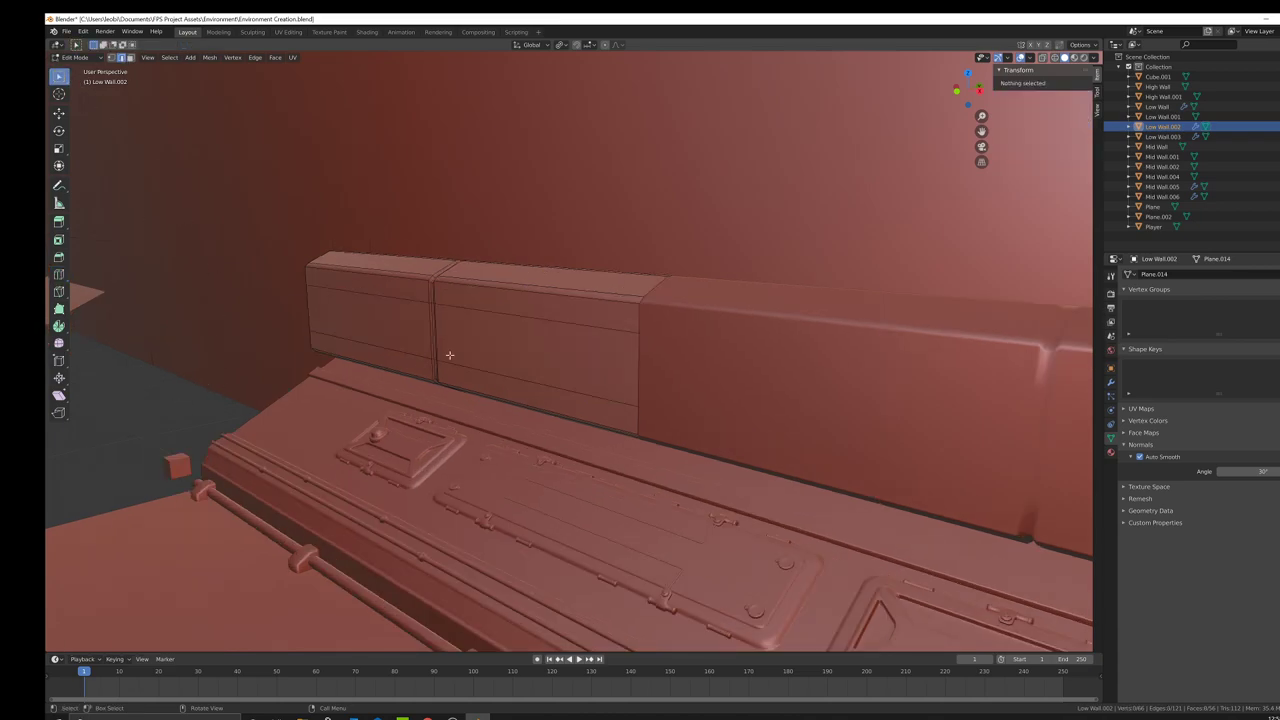
left_click(531, 325, "alt")
left_click(588, 391, "alt+shift")
key("ctrl+b")
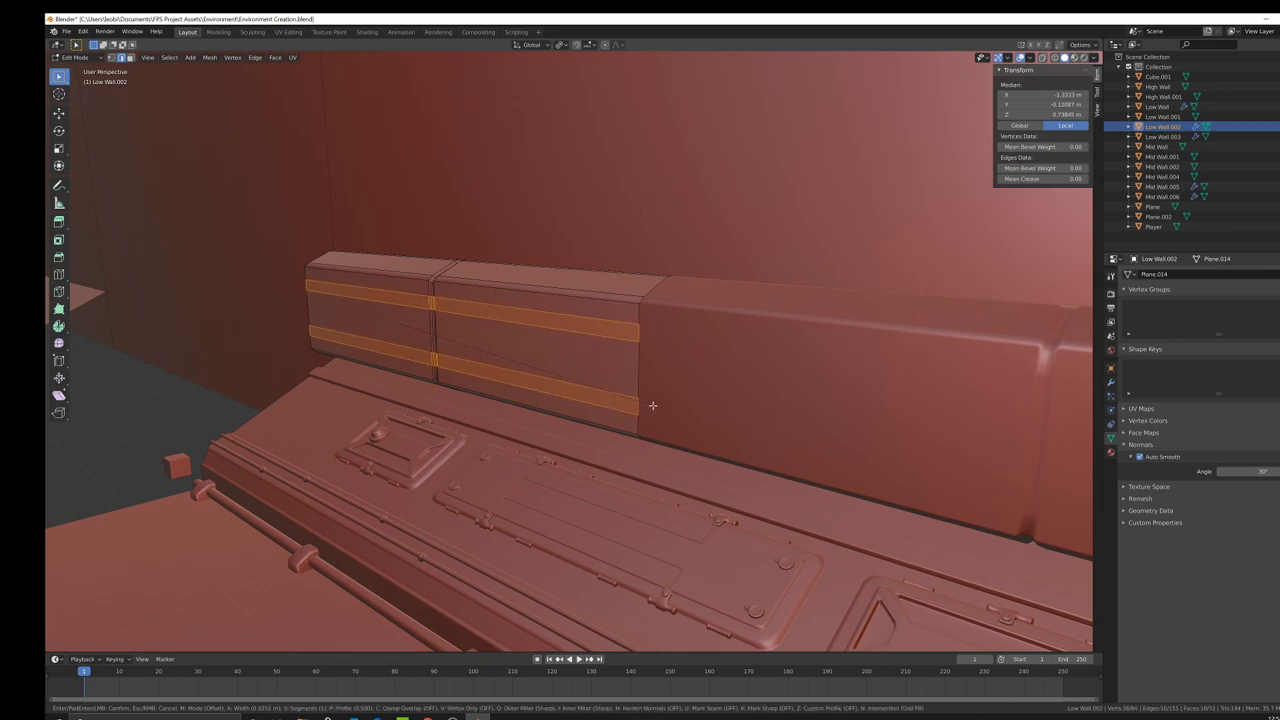
left_click(652, 404)
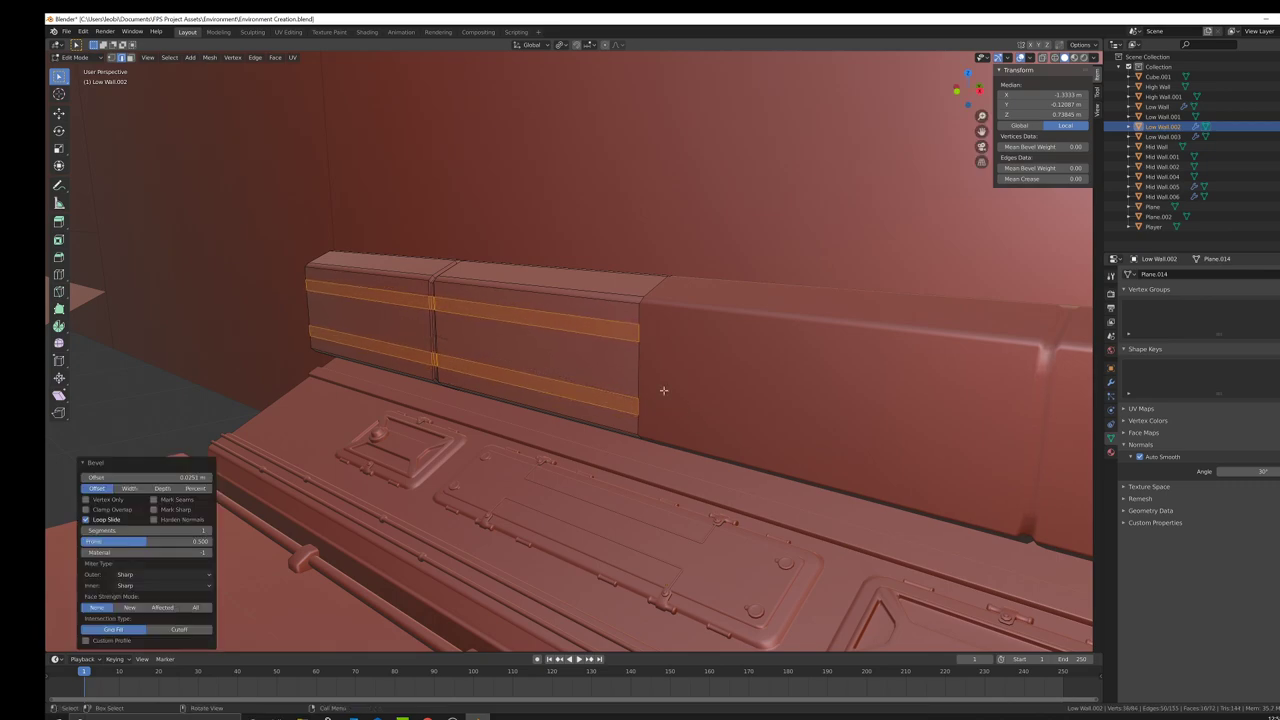
Step: Switch to face selection and move both narrow bands up about 0.035 m along Z
left_click(132, 57)
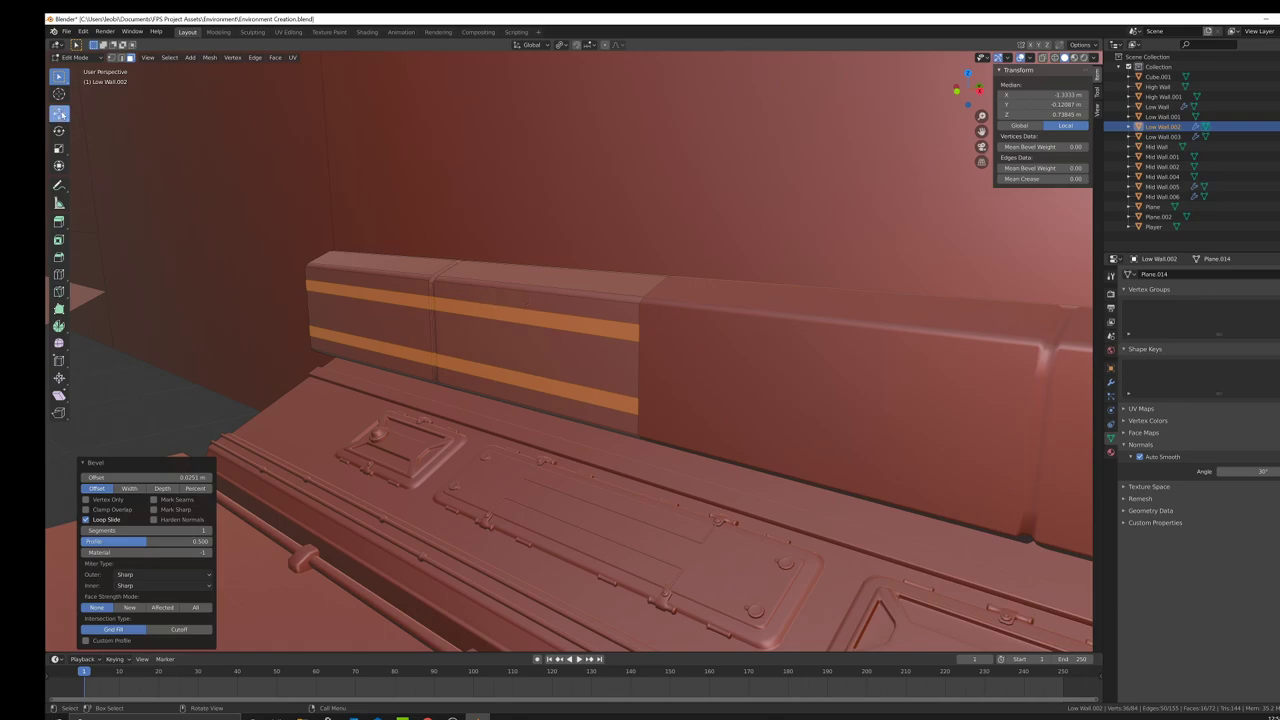
left_click(61, 115)
middle_click_drag(440, 272, 563, 277)
mouse_move(609, 283)
left_mouse_down()
mouse_move(613, 268)
mouse_move(603, 275)
left_mouse_up()
key("ctrl+z")
Step: Deselect the upper band using circle select in wireframe and move the lower band down about 0.06 m along Z
key("z")
left_click(668, 314)
key("c")
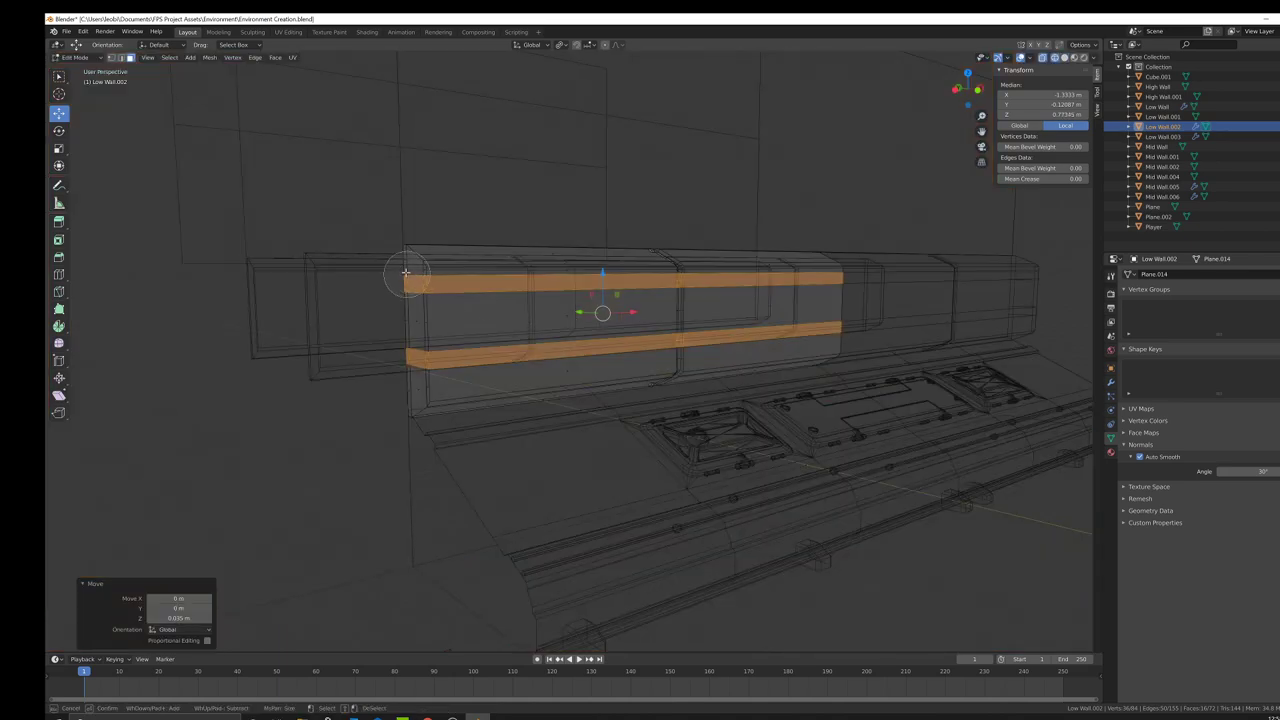
mouse_move(400, 271)
middle_mouse_down()
mouse_move(571, 286)
mouse_move(800, 271)
middle_mouse_up()
key("Escape")
key("z")
left_click(812, 309)
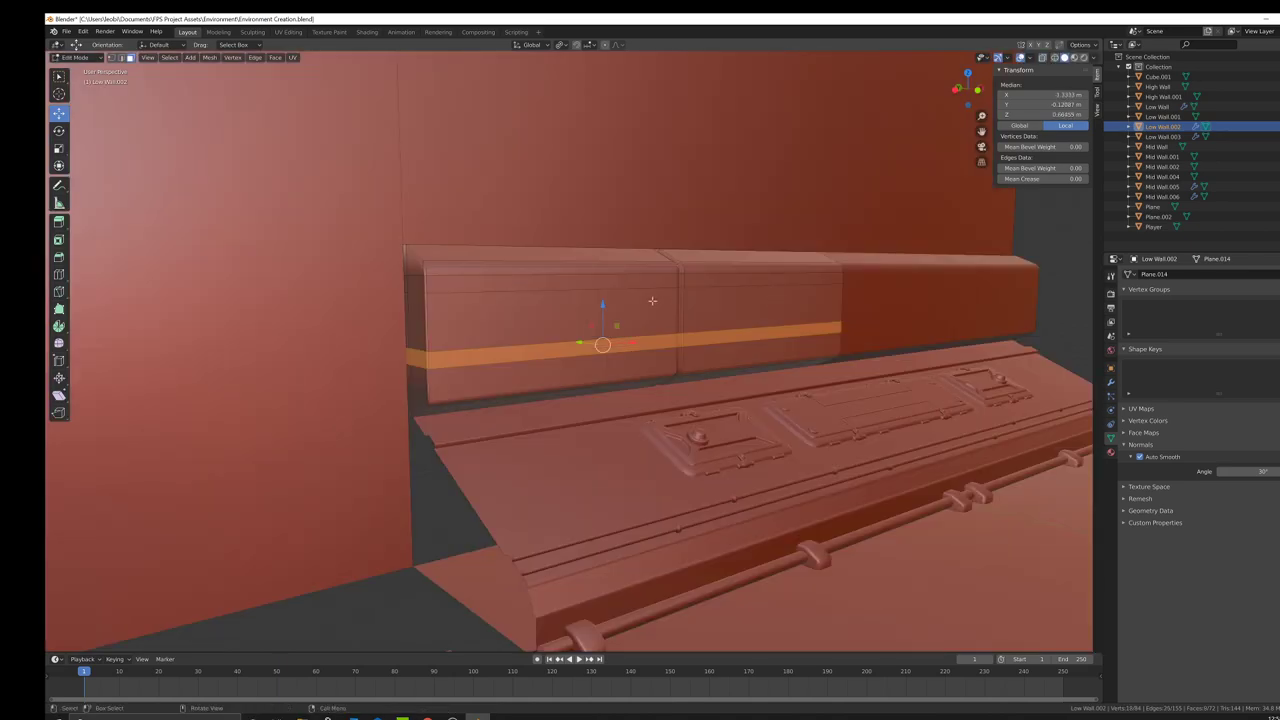
key("g")
key("z")
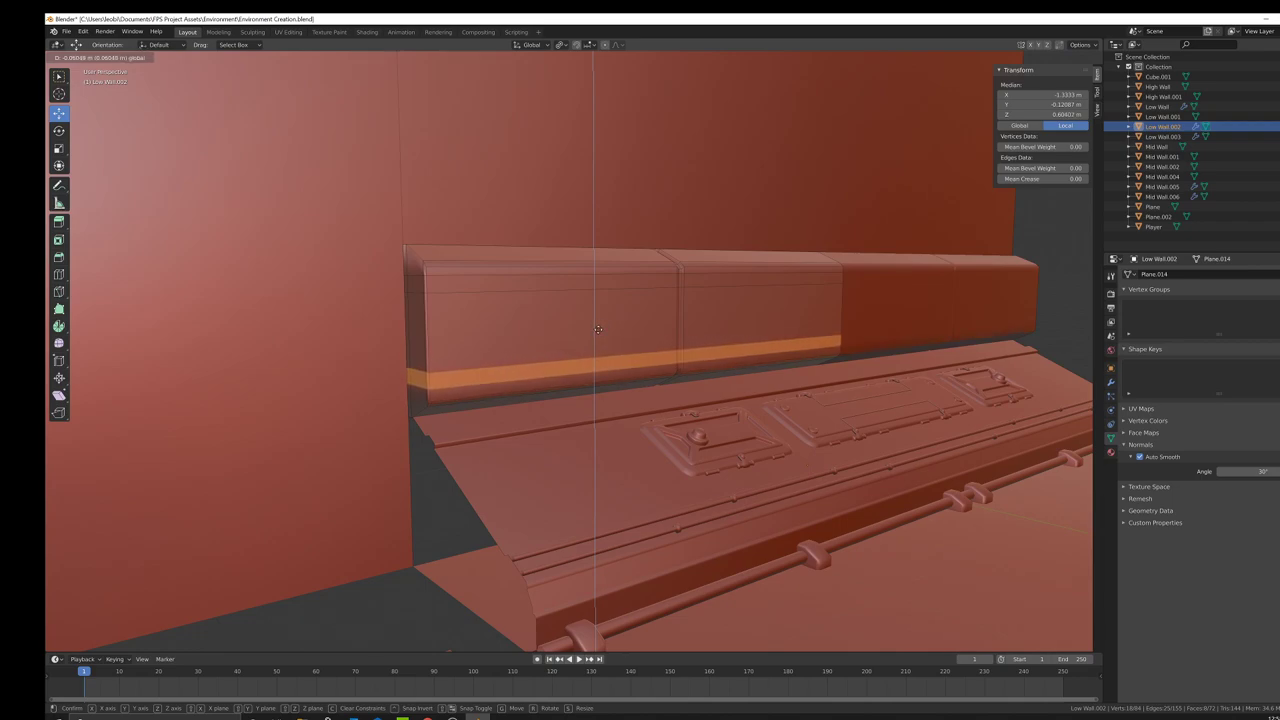
left_click(598, 332)
Step: Select the four front faces of the upper and lower bands and extrude them outward by about 0.009 m
left_click(703, 358)
left_click(654, 358, "shift")
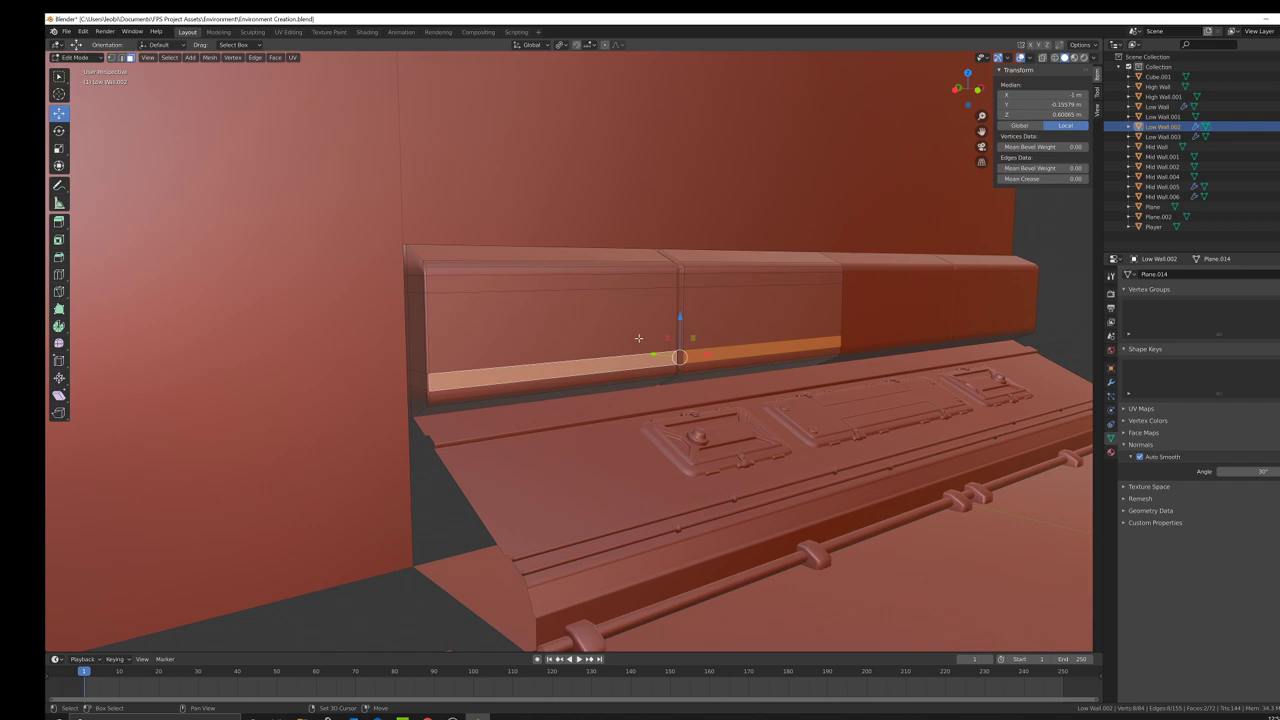
left_click(643, 280, "shift")
left_click(729, 279, "shift")
middle_click_drag(729, 281, 695, 350)
scroll(705, 420, "up", 3)
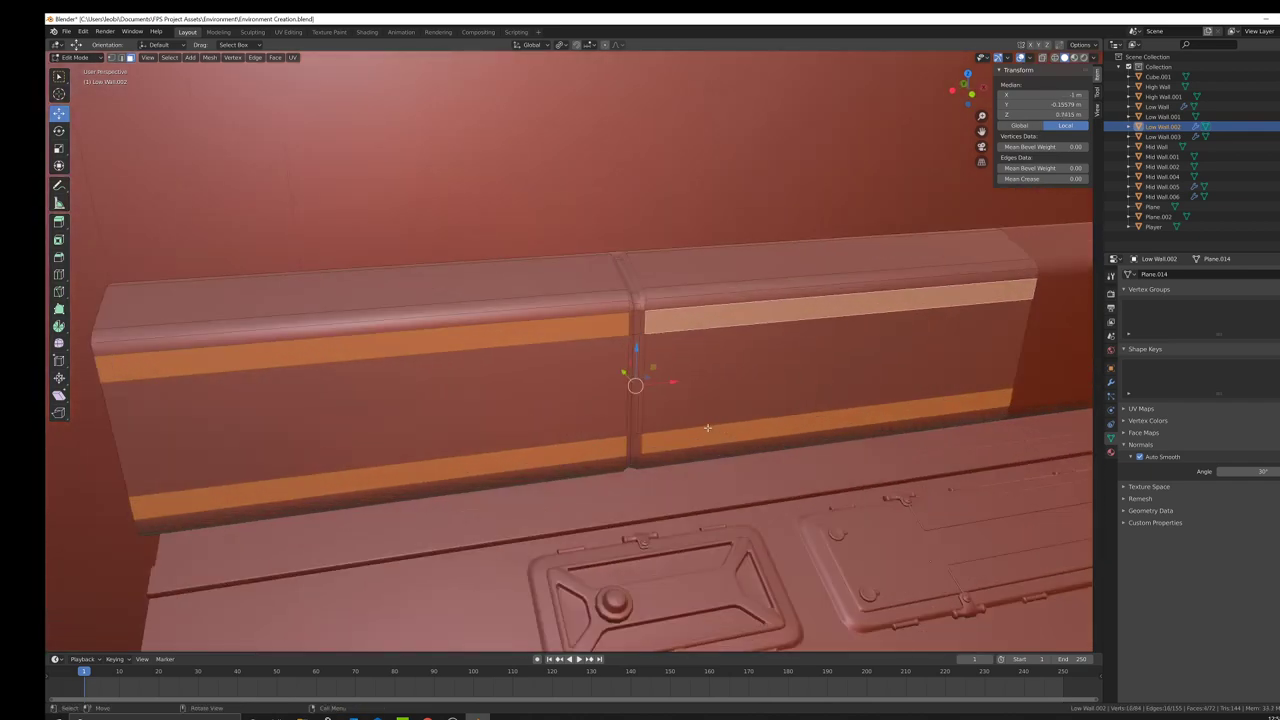
middle_click_drag(708, 428, 670, 458)
key("g")
key("z")
key("z")
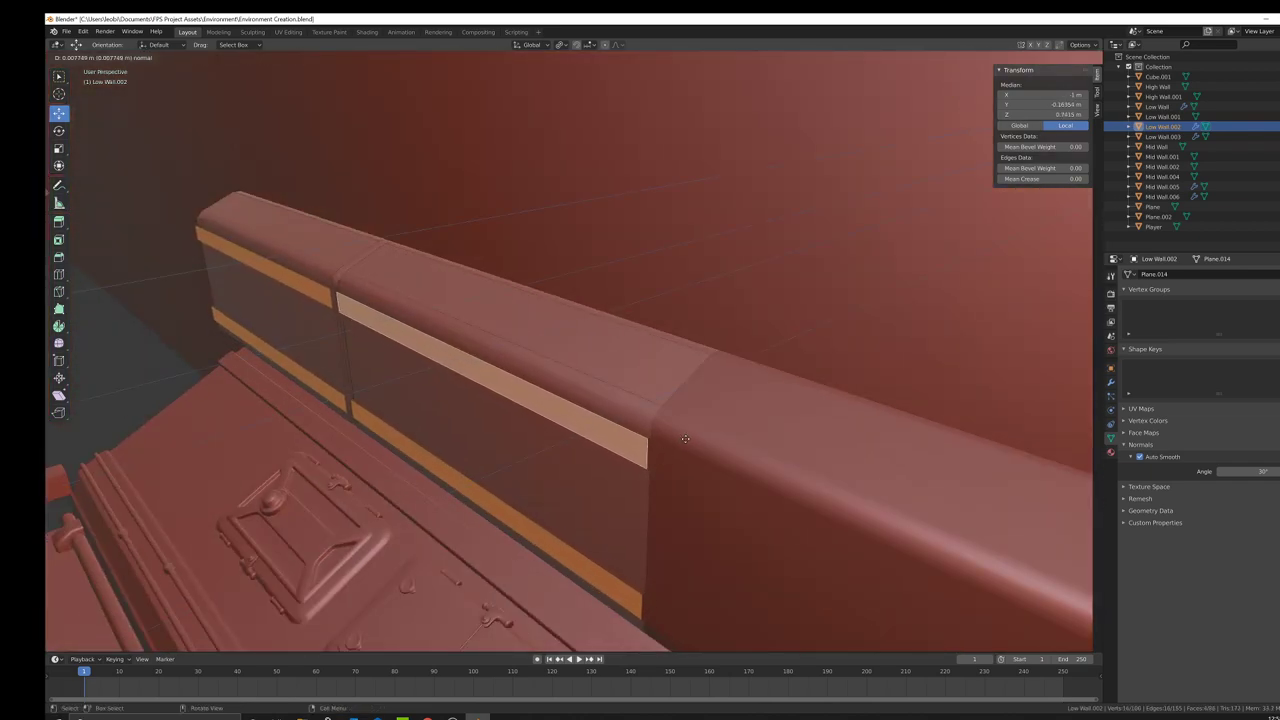
left_click(683, 440)
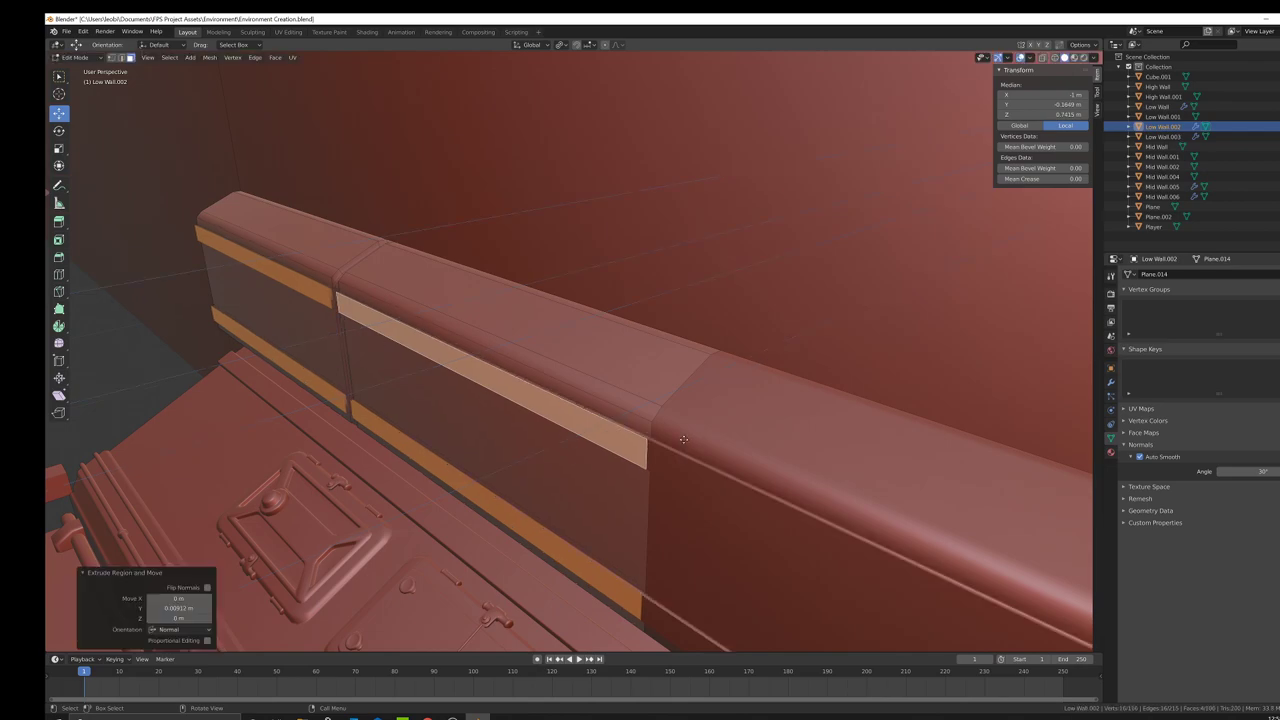
Step: Scale the extruded band faces along Z to 0.725 to taper the raised trims
key("s")
key("z")
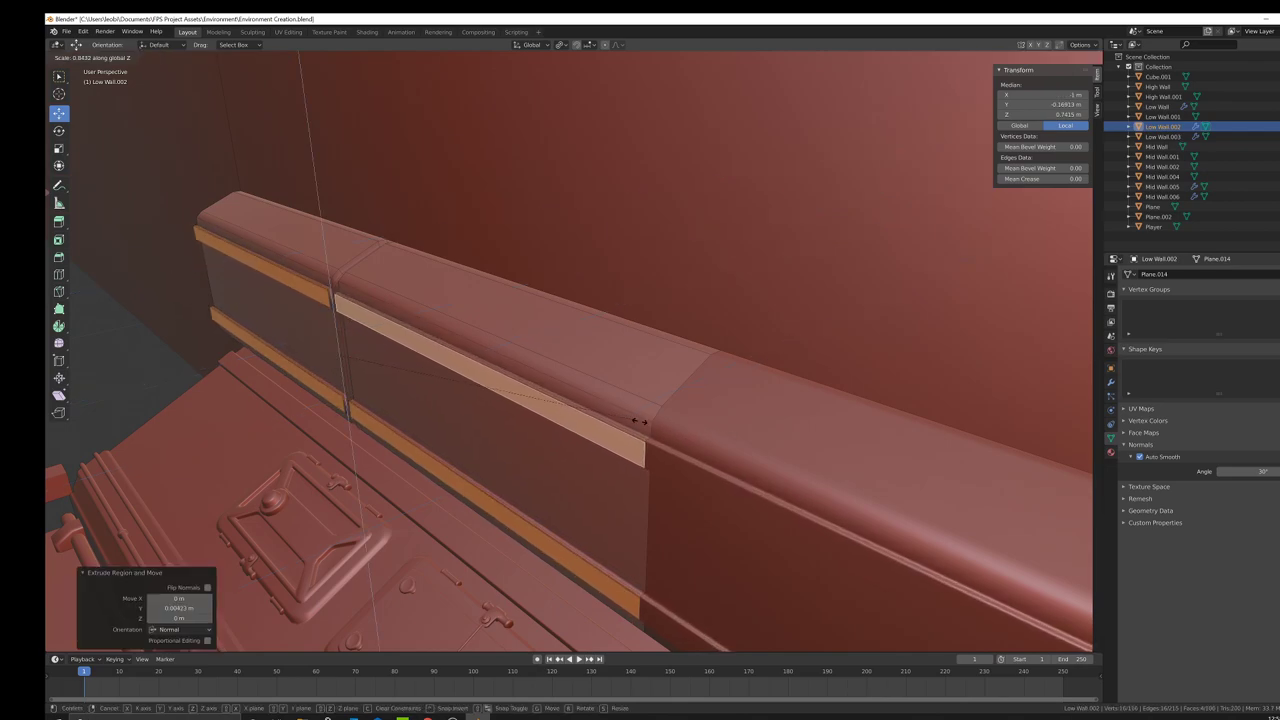
left_click(620, 430)
mouse_move(620, 430)
middle_mouse_down()
mouse_move(584, 403)
mouse_move(646, 400)
middle_mouse_up()
key("z")
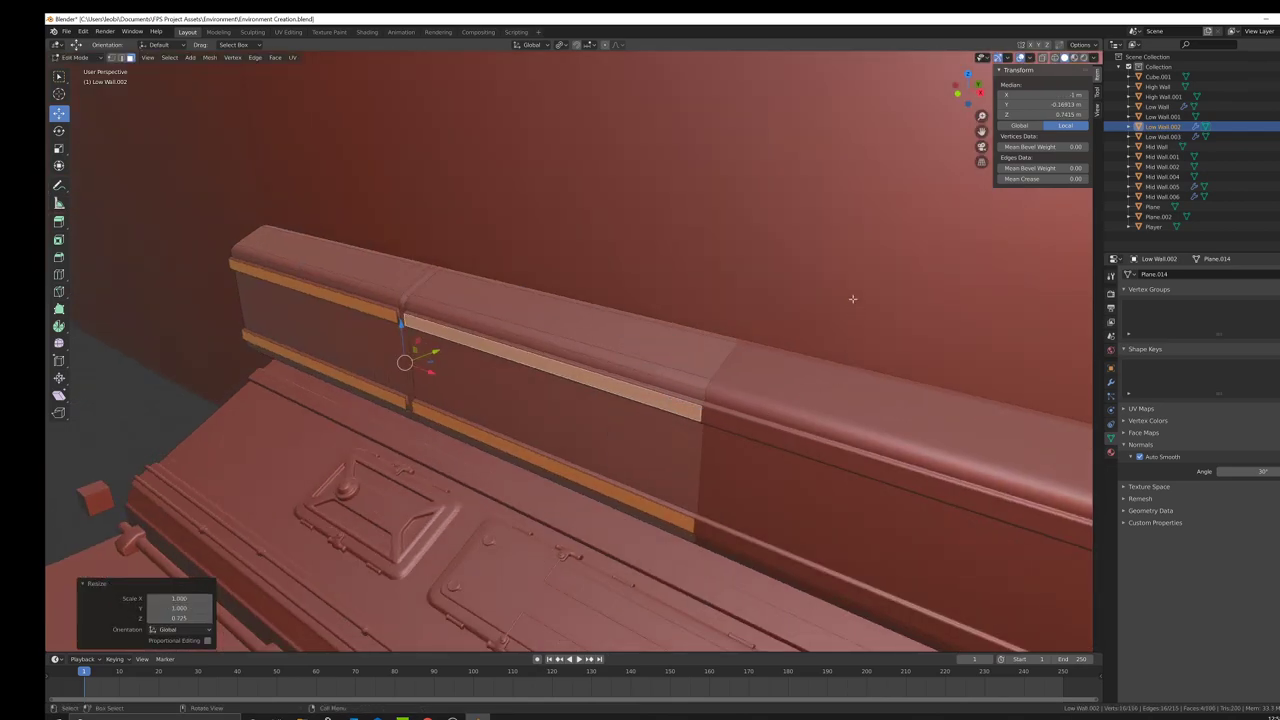
left_click(851, 297)
Step: Select all faces on the strip's outer end, including the raised trims' ends, with circle select and delete them
key("z")
mouse_move(702, 367)
middle_mouse_down()
mouse_move(771, 360)
mouse_move(714, 369)
mouse_move(614, 354)
mouse_move(637, 350)
middle_mouse_up()
key("z")
left_click(843, 346)
left_click(560, 332)
scroll(560, 396, "up", 4)
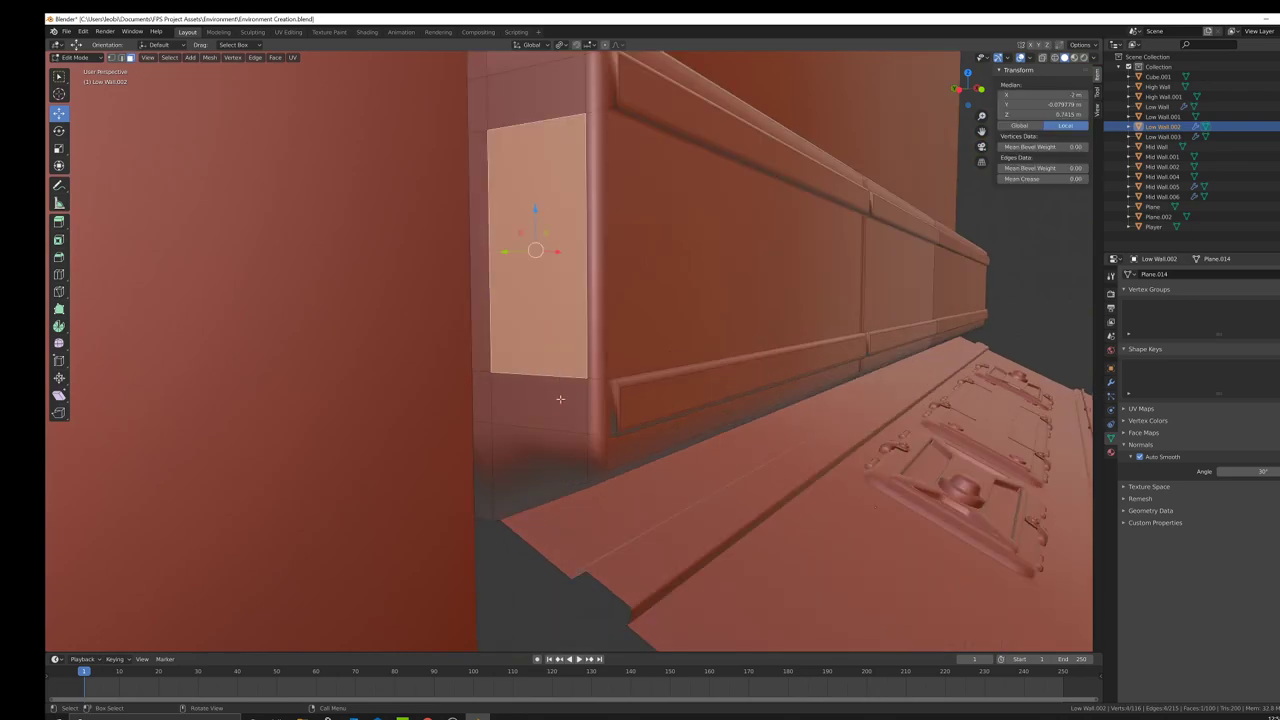
key("c")
mouse_move(487, 423)
left_mouse_down()
mouse_move(588, 413)
mouse_move(584, 367)
left_mouse_up()
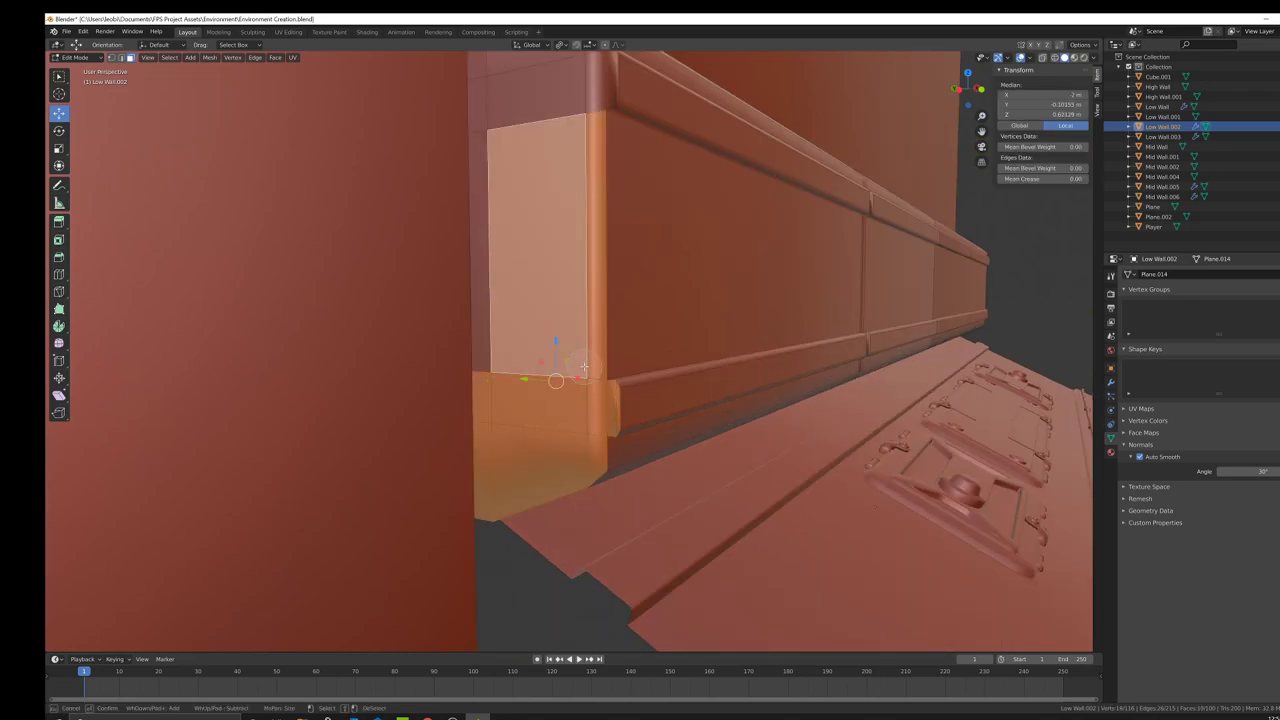
left_click(486, 356)
right_click(488, 354)
middle_click_drag(540, 180, 533, 273, "shift")
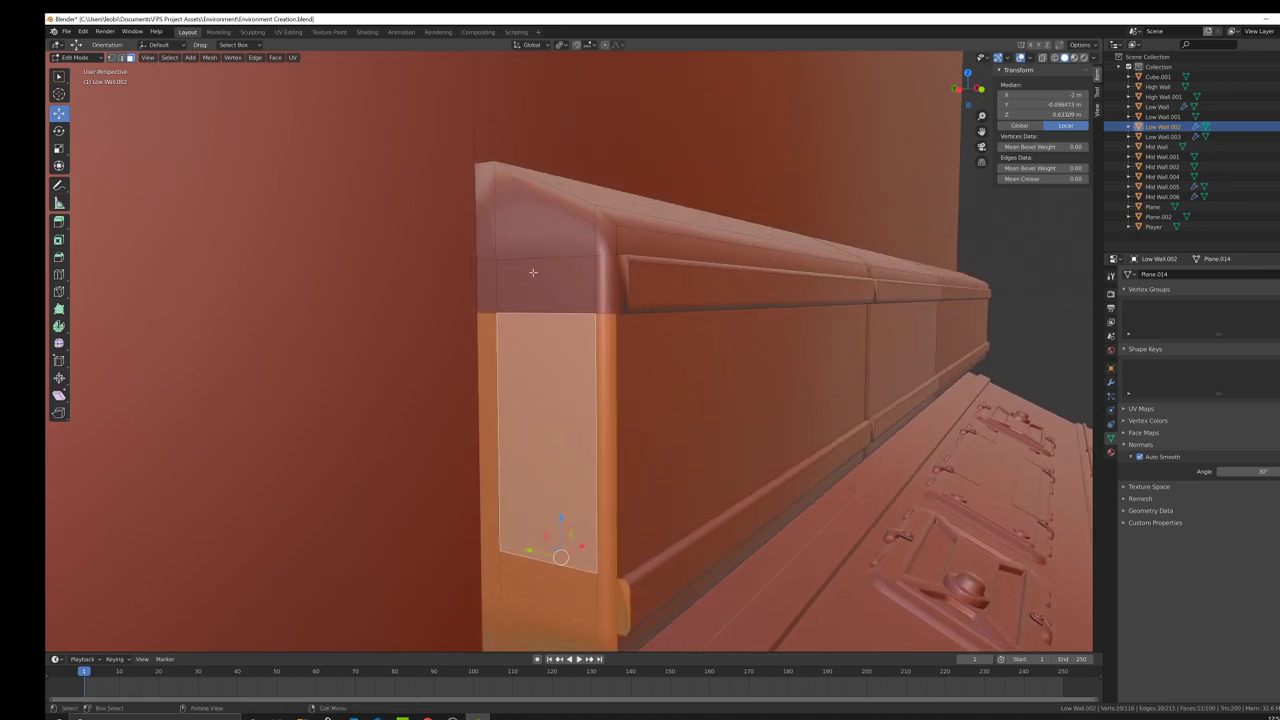
key("c")
mouse_move(519, 268)
left_mouse_down()
mouse_move(502, 253)
mouse_move(586, 257)
left_mouse_up()
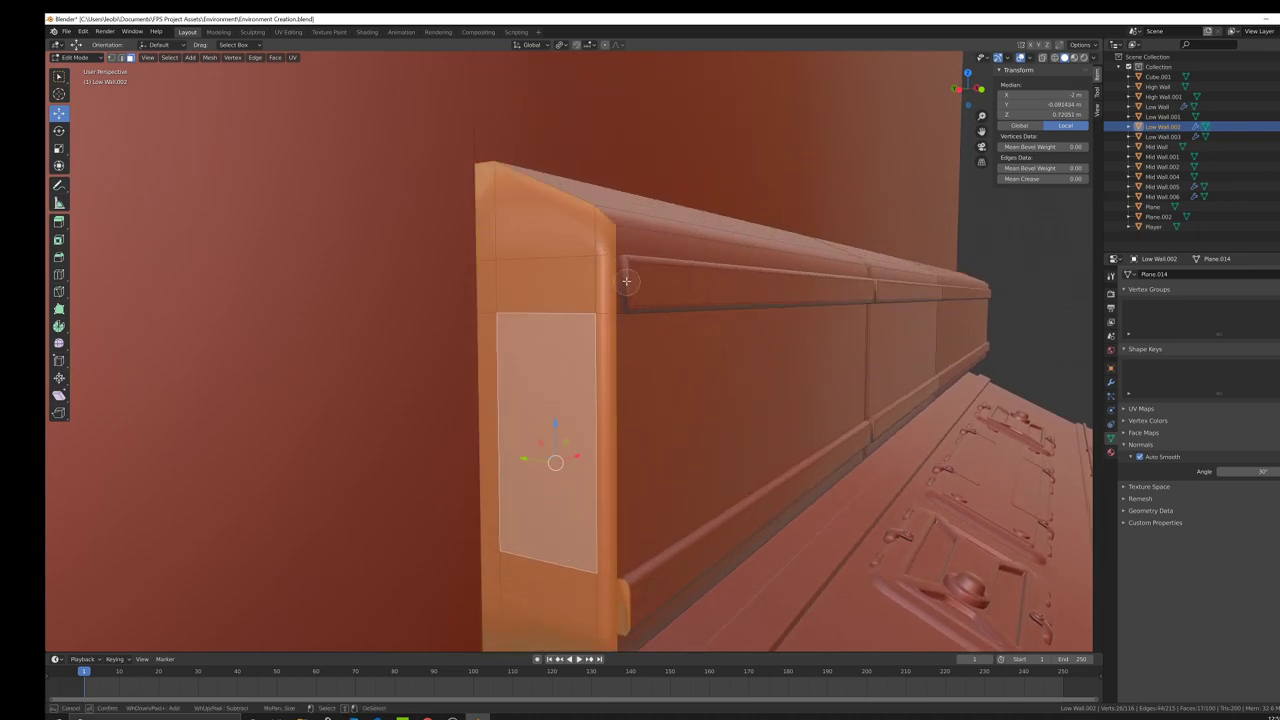
left_click(620, 276)
left_click(711, 283, "shift")
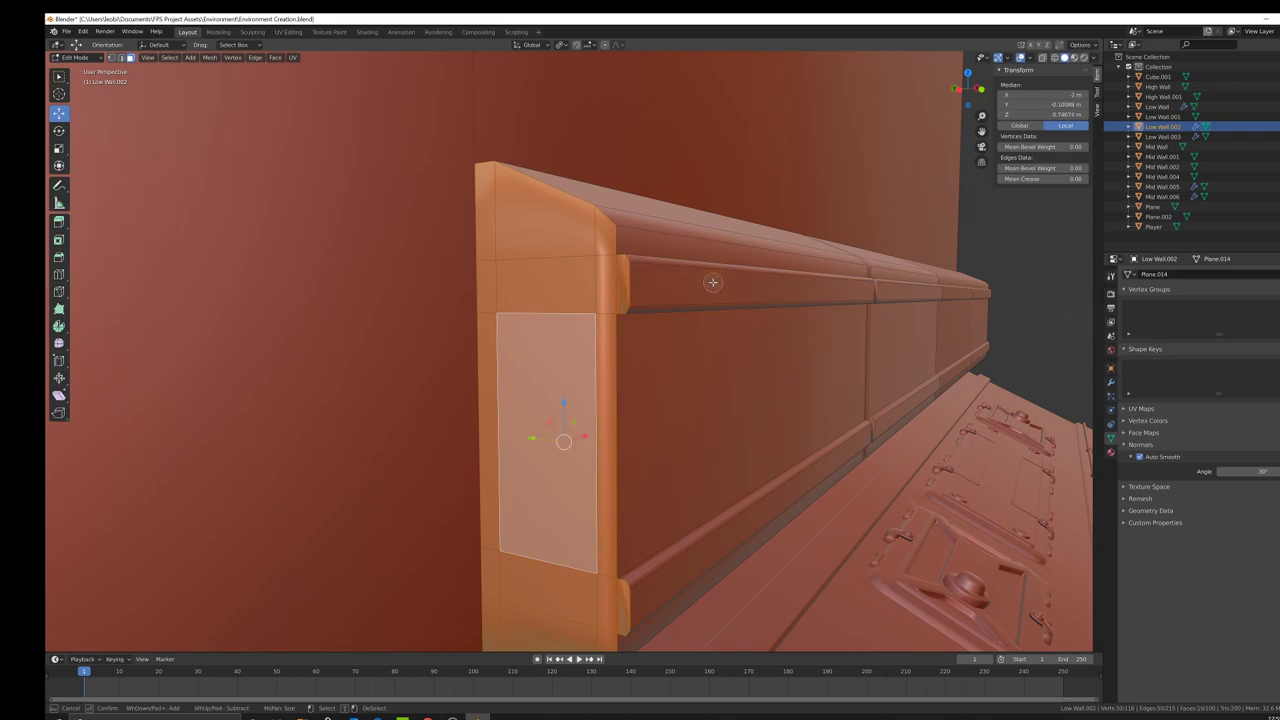
right_click(713, 283)
key("x")
left_click(911, 320)
Step: Review the strip's open end and raised trims in different shading modes, in both Edit Mode and Object Mode
scroll(666, 369, "down", 3)
mouse_move(666, 369)
middle_mouse_down()
mouse_move(656, 378)
mouse_move(725, 368)
mouse_move(683, 373)
mouse_move(685, 329)
mouse_move(626, 351)
mouse_move(641, 357)
mouse_move(591, 326)
mouse_move(591, 366)
mouse_move(573, 365)
mouse_move(729, 366)
mouse_move(696, 369)
middle_mouse_up()
key("z")
left_click(627, 319)
key("Tab")
key("z")
left_click(697, 361)
key("Tab")
scroll(626, 351, "down", 3)
key("Tab")
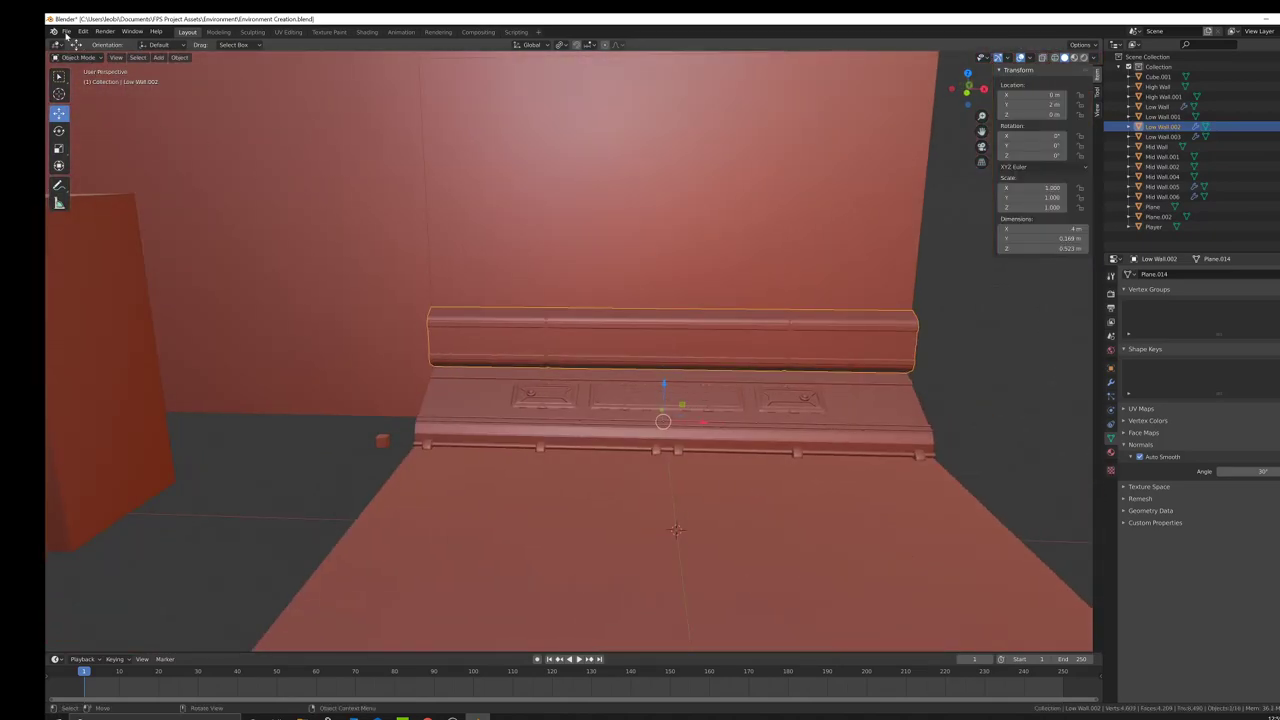
Step: Enter Edit Mode on the strip and inset the flat front face between the groove and the centre seam by about 0.04 m
left_click(66, 31)
key("Tab")
middle_click_drag(600, 345, 643, 380)
scroll(628, 343, "up", 4)
left_click(646, 346)
scroll(626, 358, "down", 4)
scroll(643, 380, "up", 3)
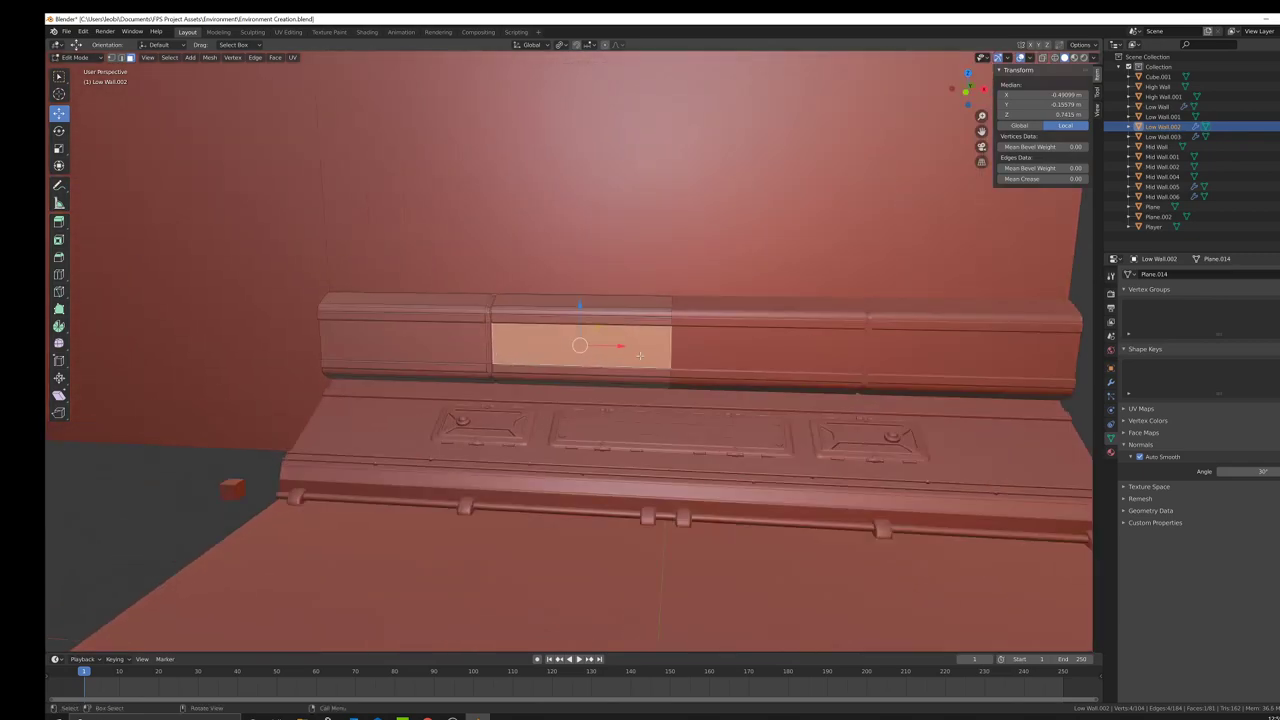
scroll(540, 343, "up", 2)
middle_click_drag(664, 349, 676, 346)
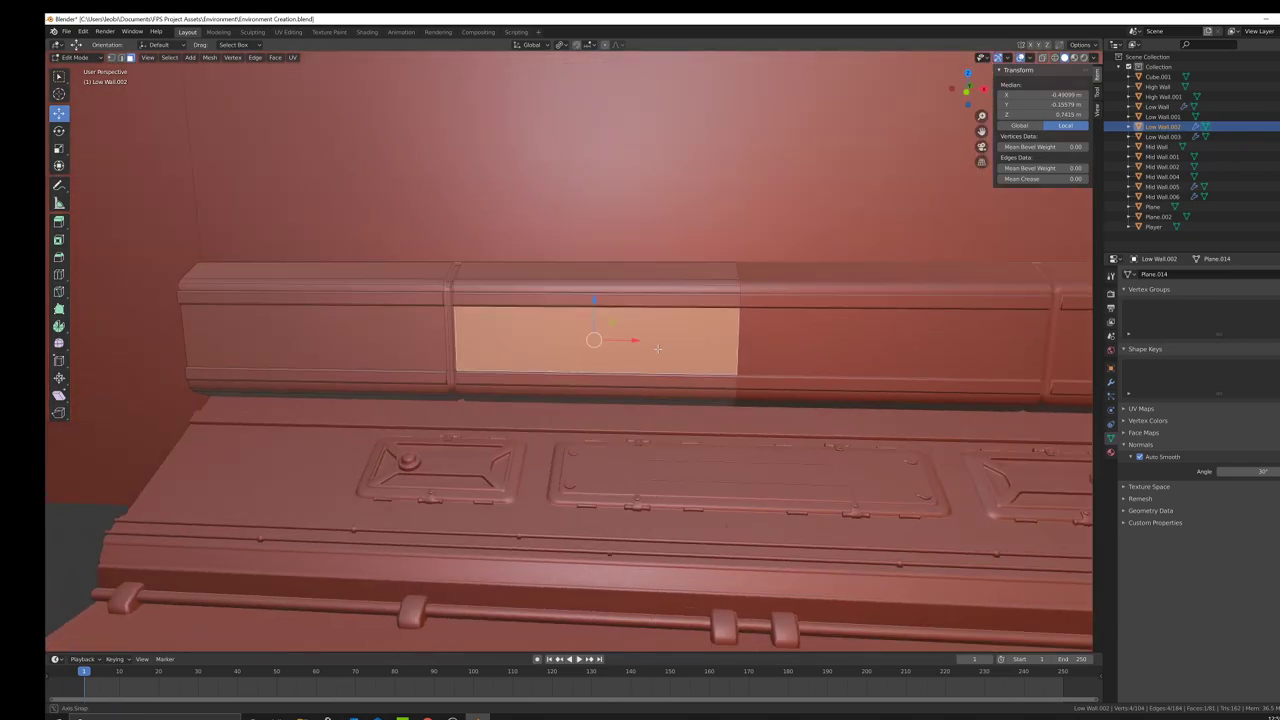
middle_click_drag(733, 381, 709, 399, "shift")
scroll(709, 399, "up", 1)
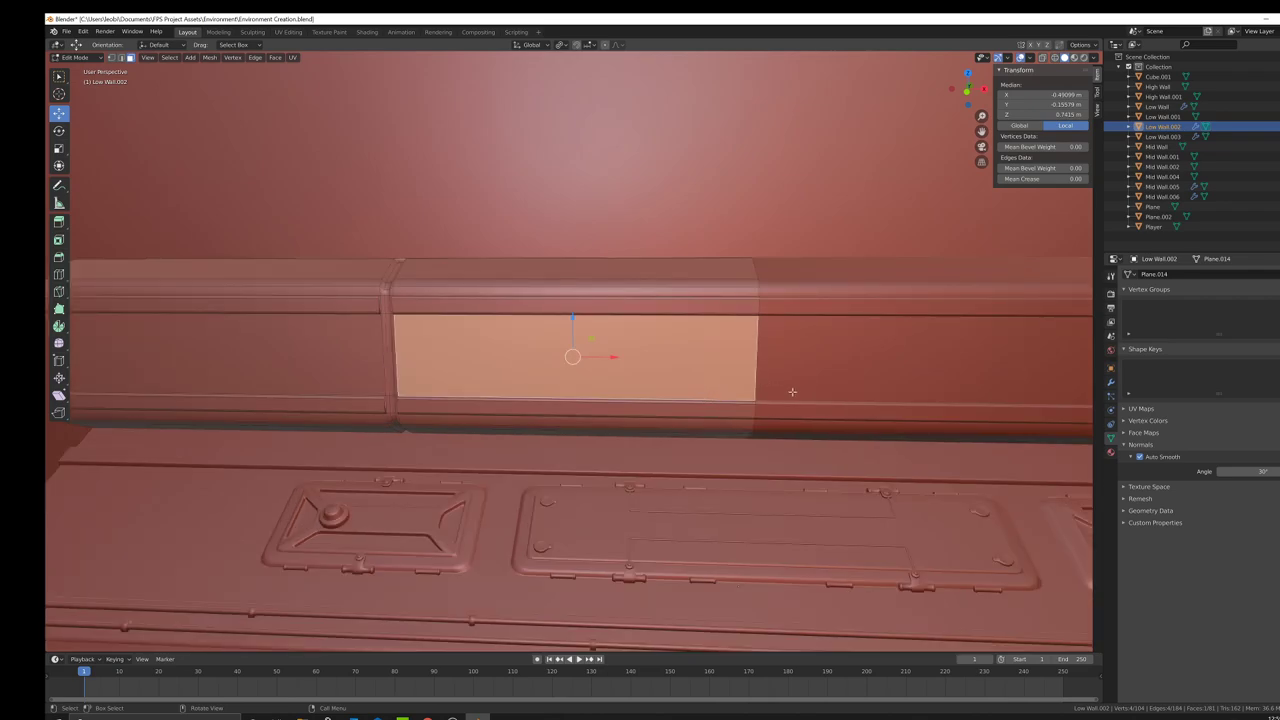
key("i")
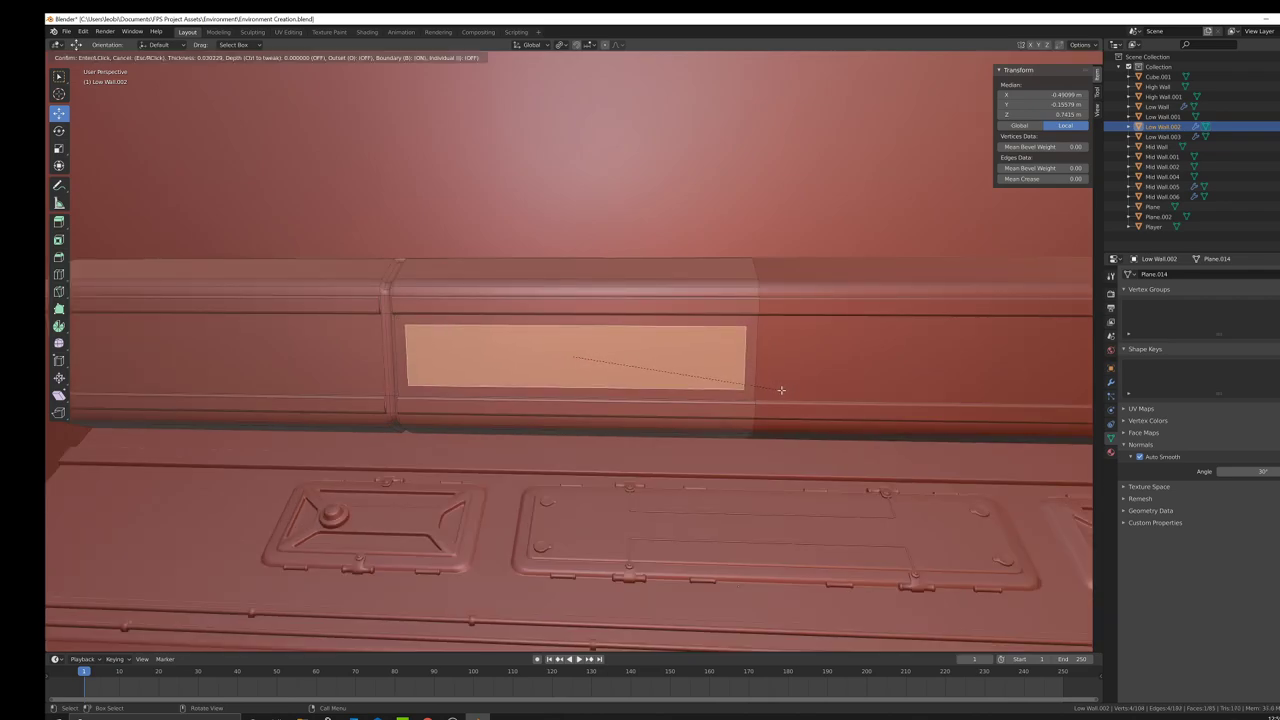
left_click(781, 390)
Step: Scale the inset face along X to 0.79
middle_click_drag(781, 390, 748, 397)
key("s")
key("x")
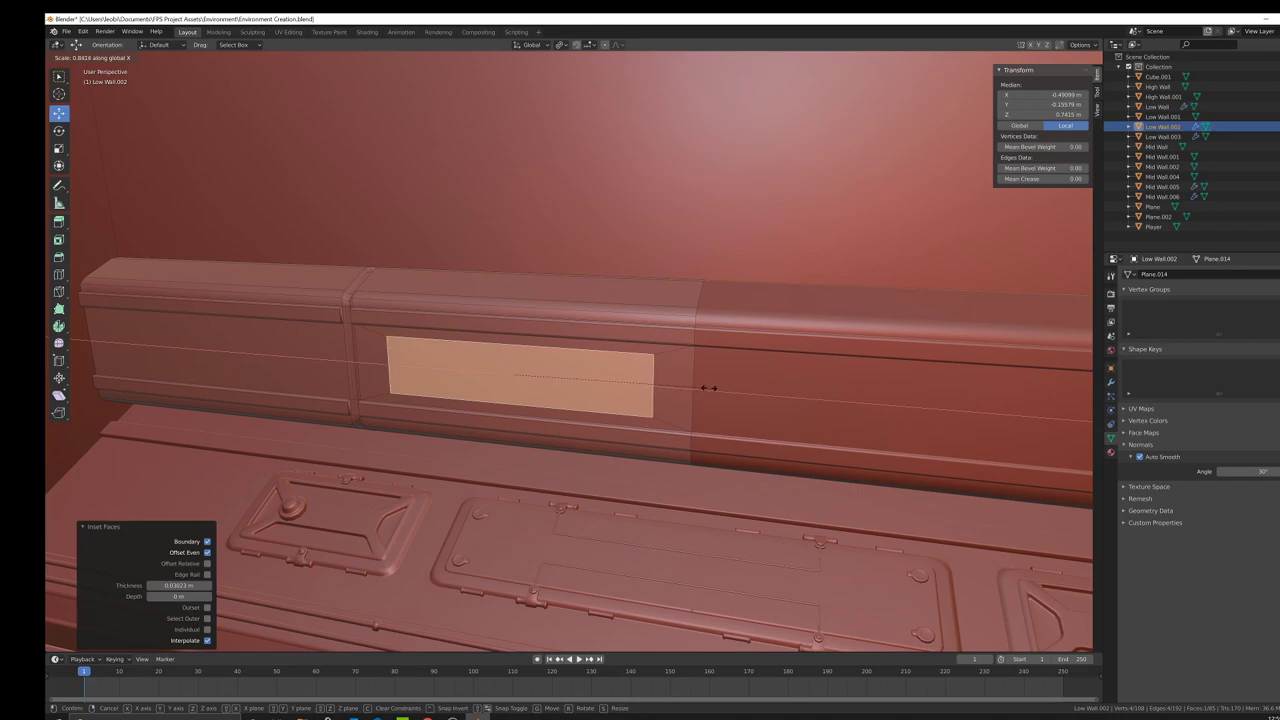
left_click(697, 387)
Step: Extrude the inset face outward twice in succession, by about 0.006 m and 0.007 m
middle_click_drag(590, 377, 697, 418)
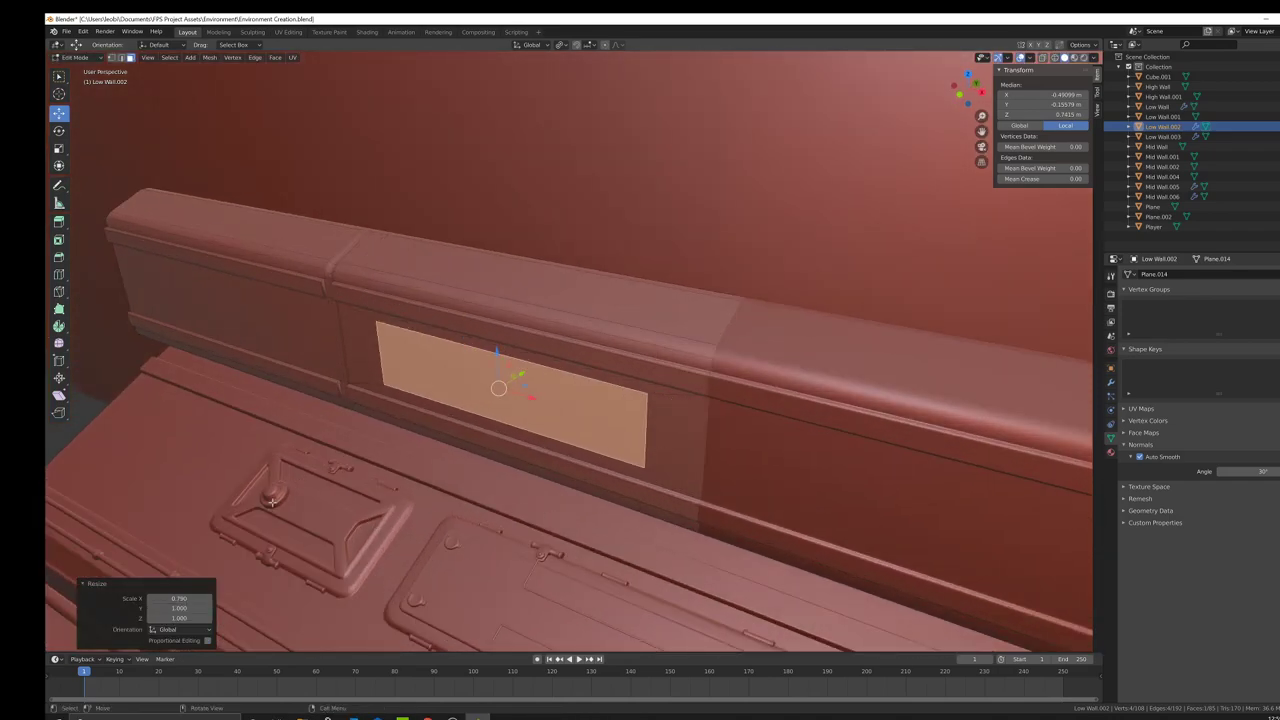
middle_click_drag(340, 502, 643, 406)
key("e")
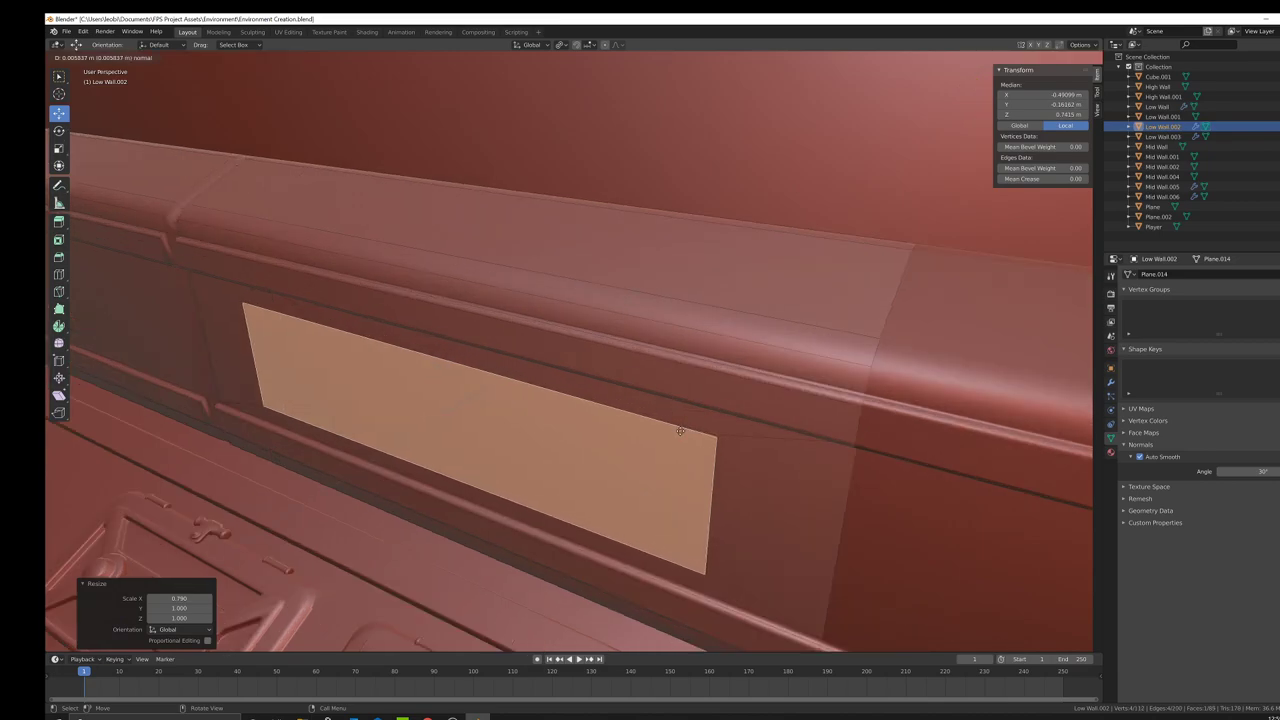
left_click(737, 443)
key("e")
left_click(732, 446)
Step: Taper the raised panel's front face by scaling it uniformly to 0.987 and along Z to 0.974
key("s")
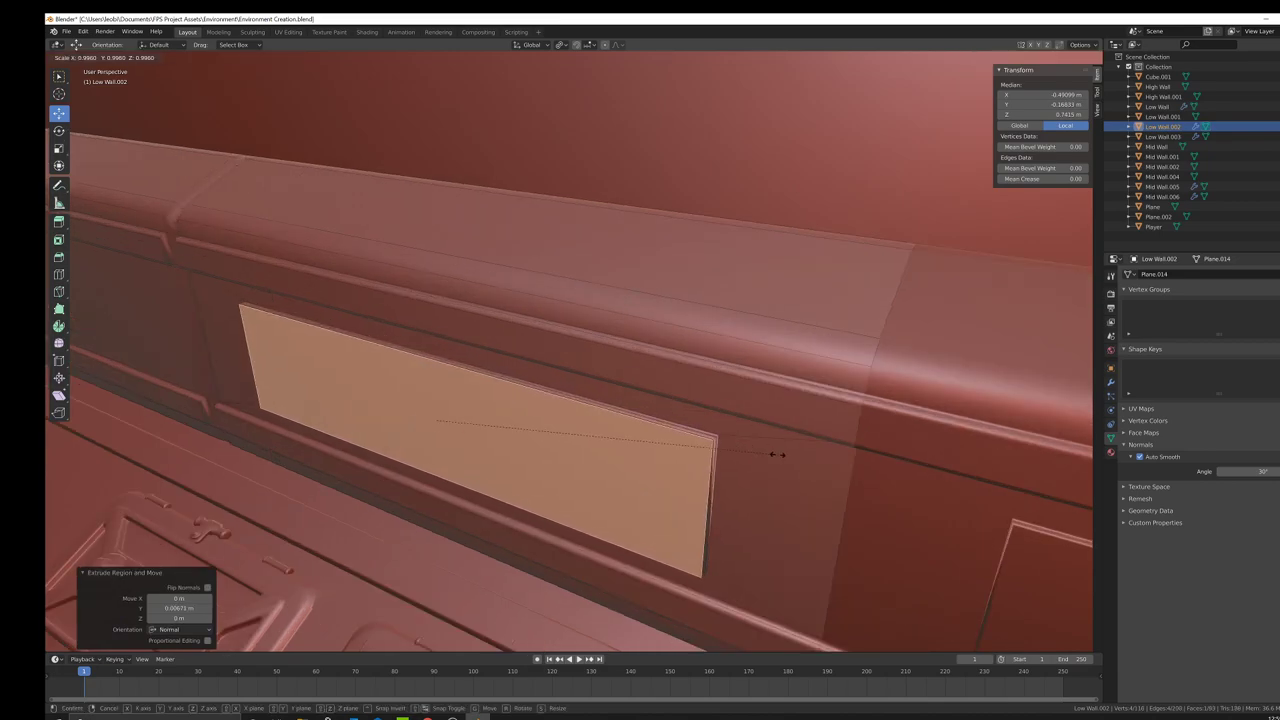
left_click(774, 450)
key("s")
key("z")
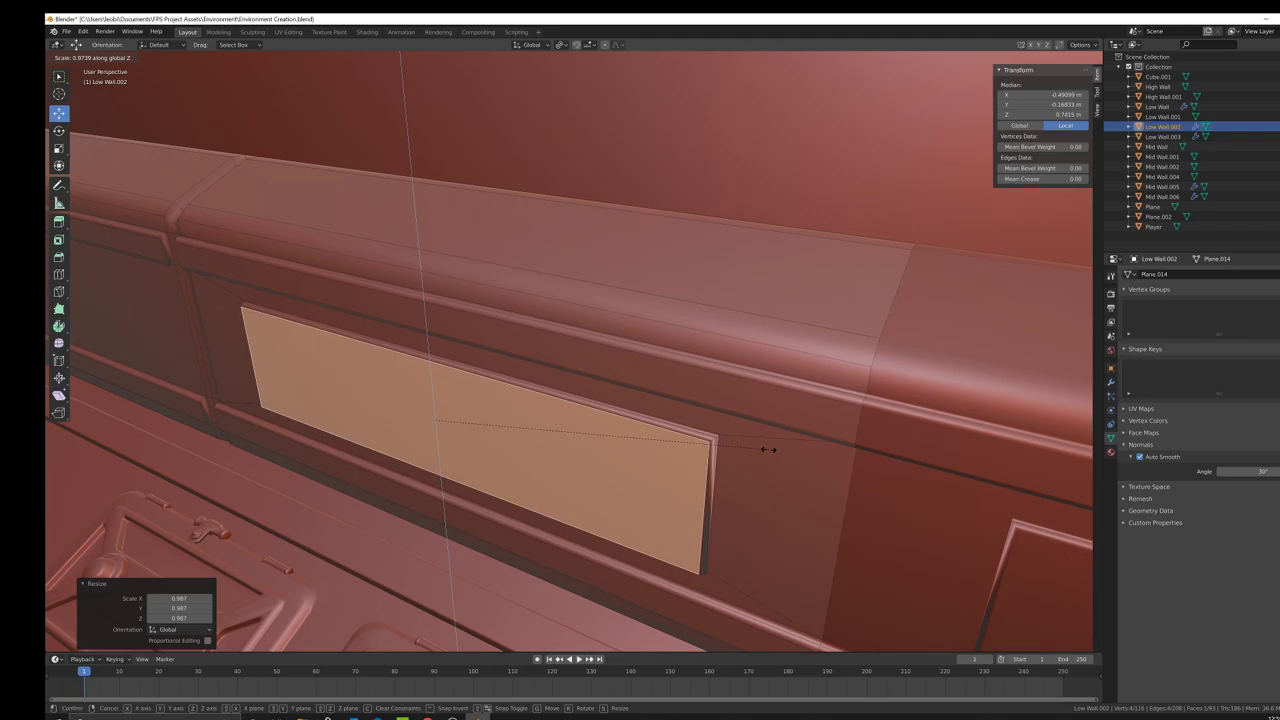
left_click(766, 449)
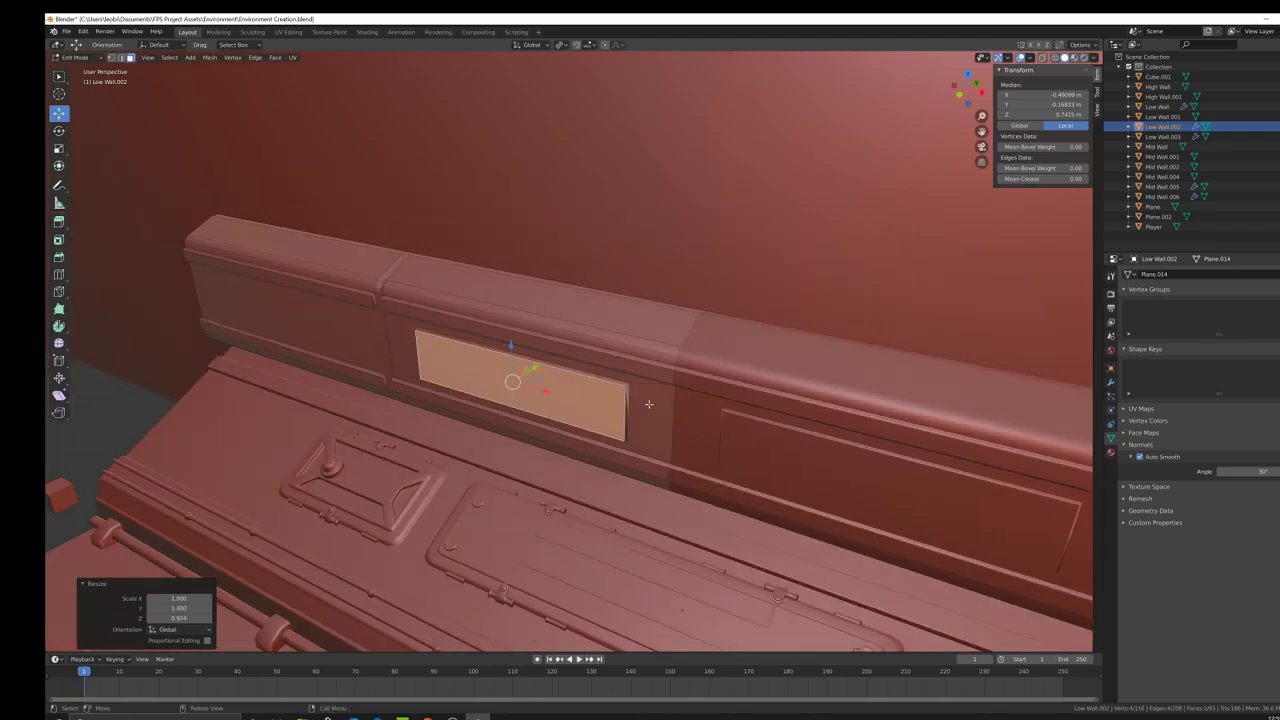
Step: Switch to edge selection with the Select Box tool and clear the current selection
middle_click_drag(649, 404, 694, 397)
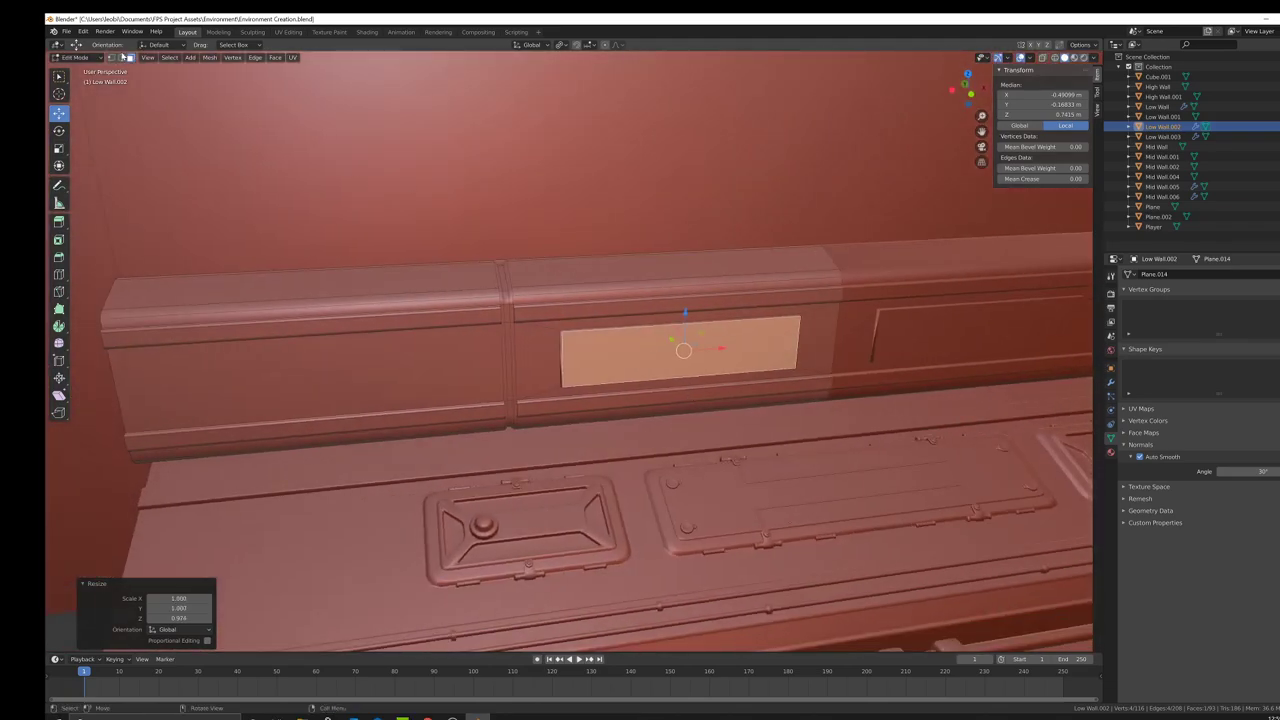
left_click(122, 57, "shift")
left_click(59, 76)
middle_click_drag(848, 388, 683, 351)
key("alt+a")
middle_click_drag(590, 366, 689, 346, "shift")
scroll(689, 346, "up", 8)
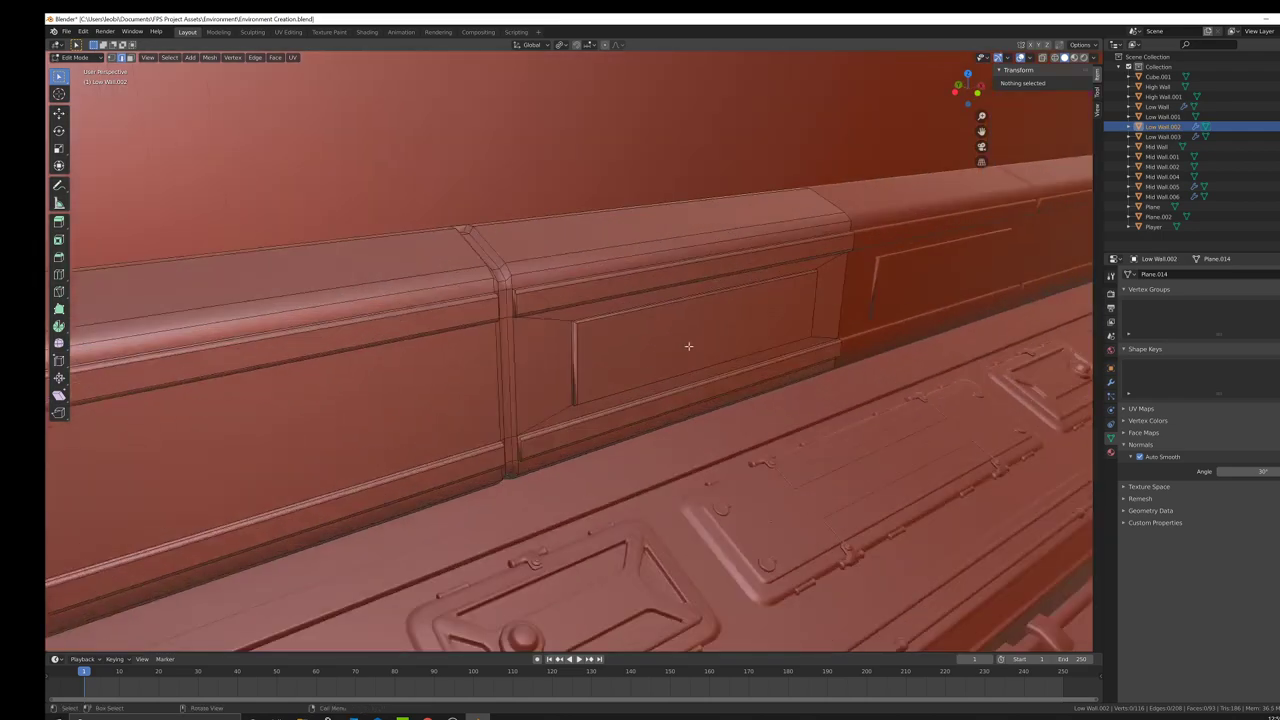
Step: Select the raised panel's four short corner edges, leaving out the surrounding diagonals, and bevel them by about 0.013 m
left_click(545, 287, "alt")
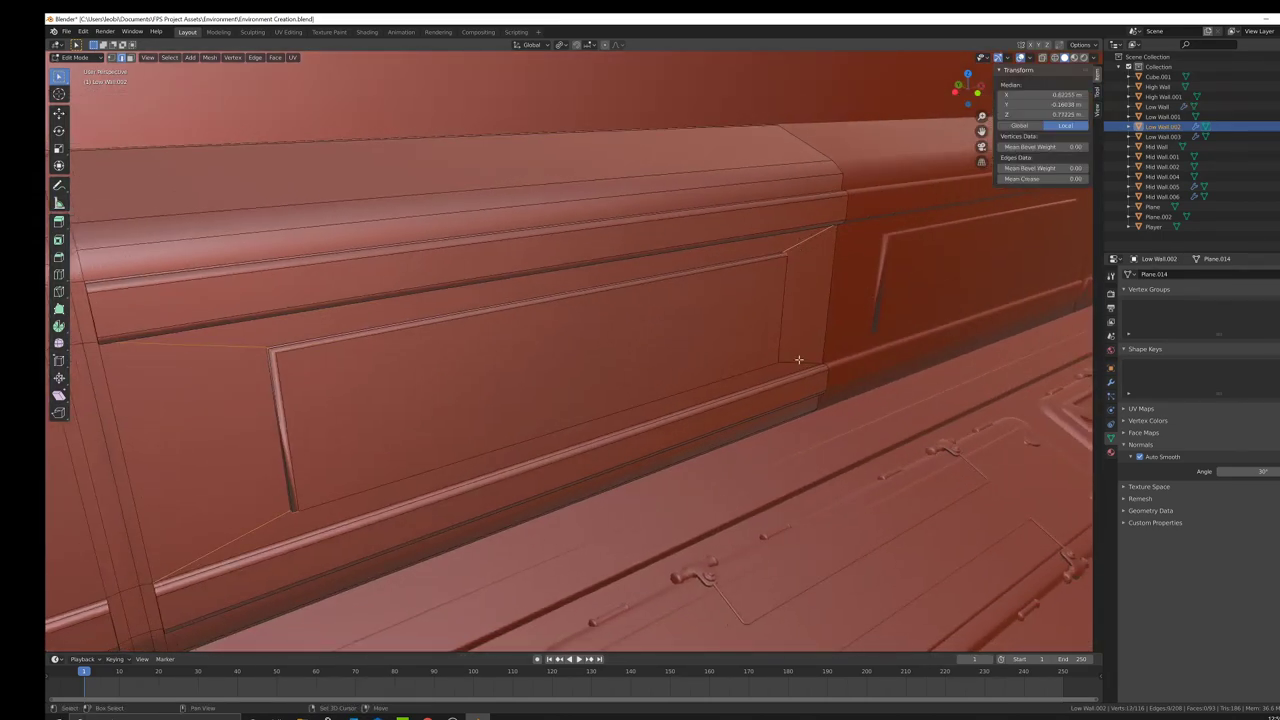
key("z")
left_click(871, 357)
left_click(811, 368, "shift")
left_click(830, 231, "shift")
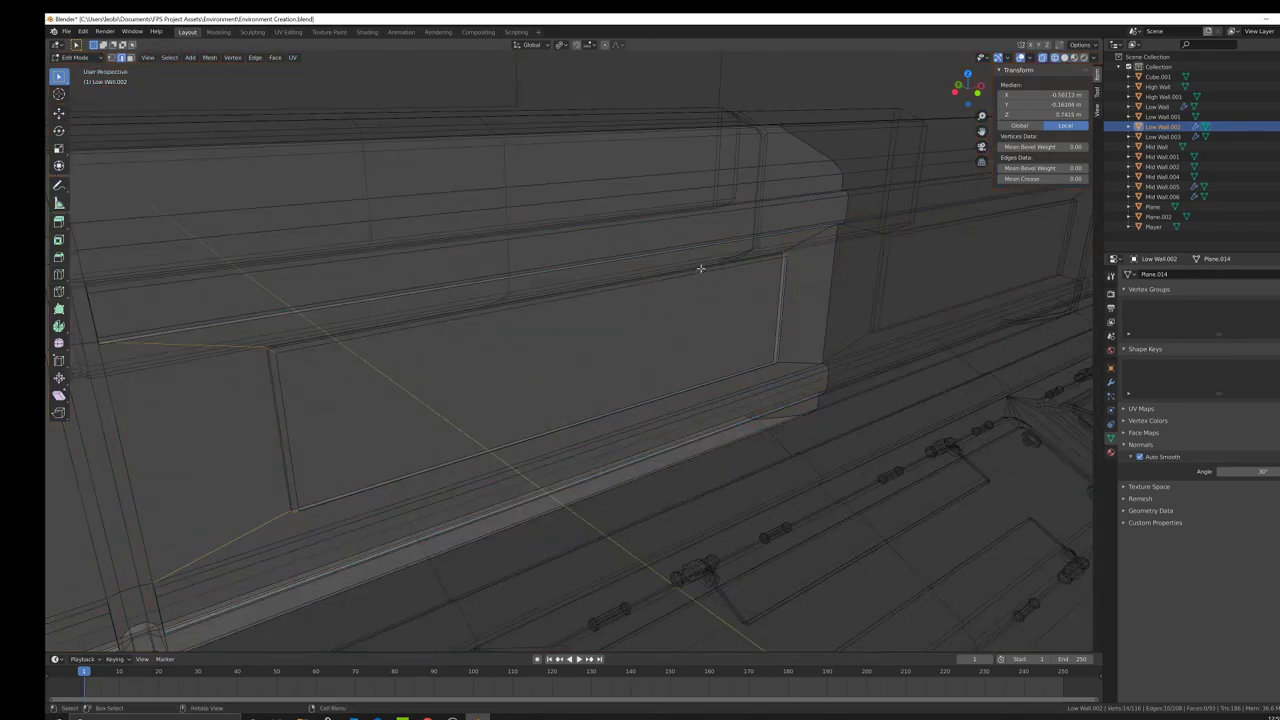
middle_click_drag(293, 502, 517, 451, "shift")
key("c")
middle_click(474, 492)
middle_click(446, 285)
right_click(443, 287)
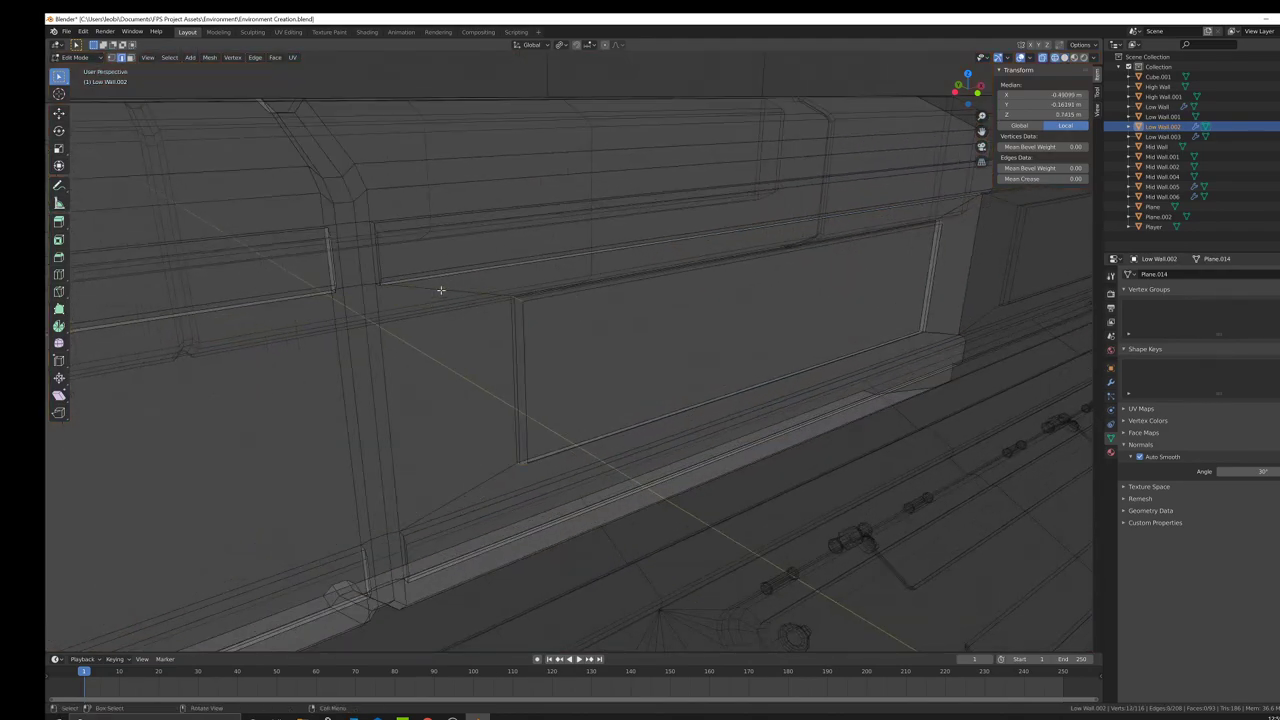
key("z")
left_click(548, 362)
key("ctrl+b")
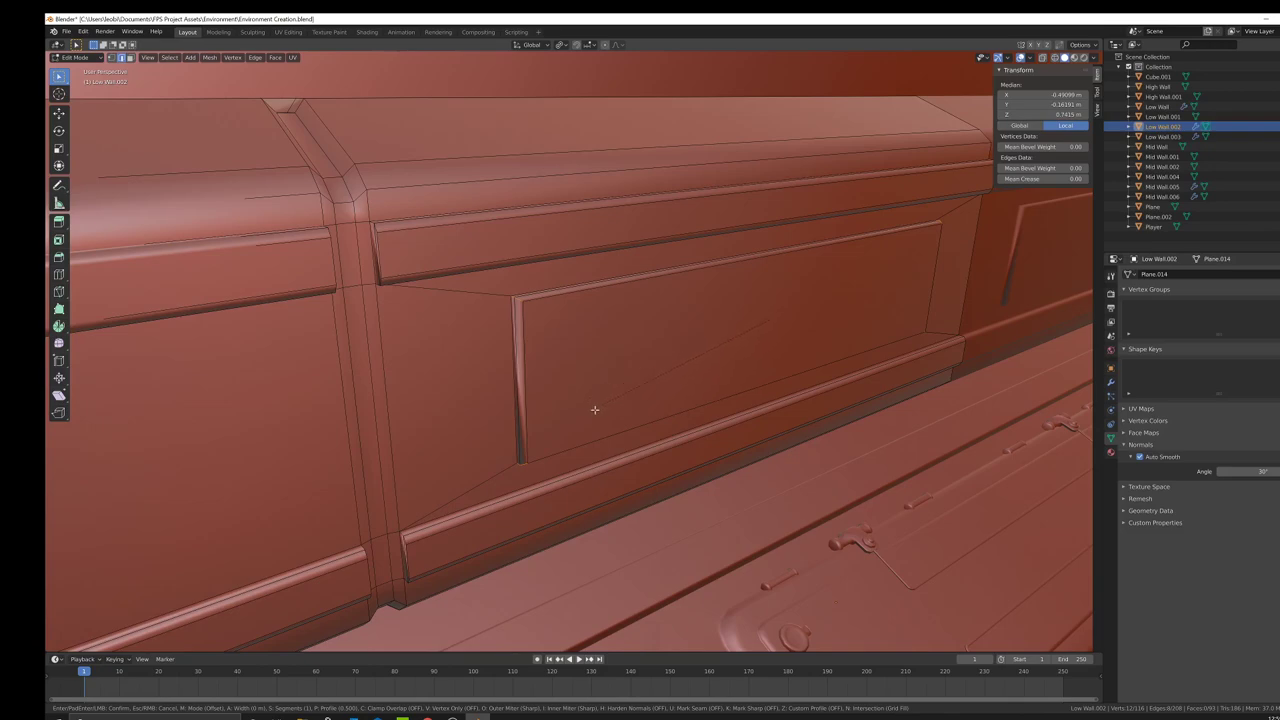
scroll(582, 422, "up", 2)
left_click(586, 421)
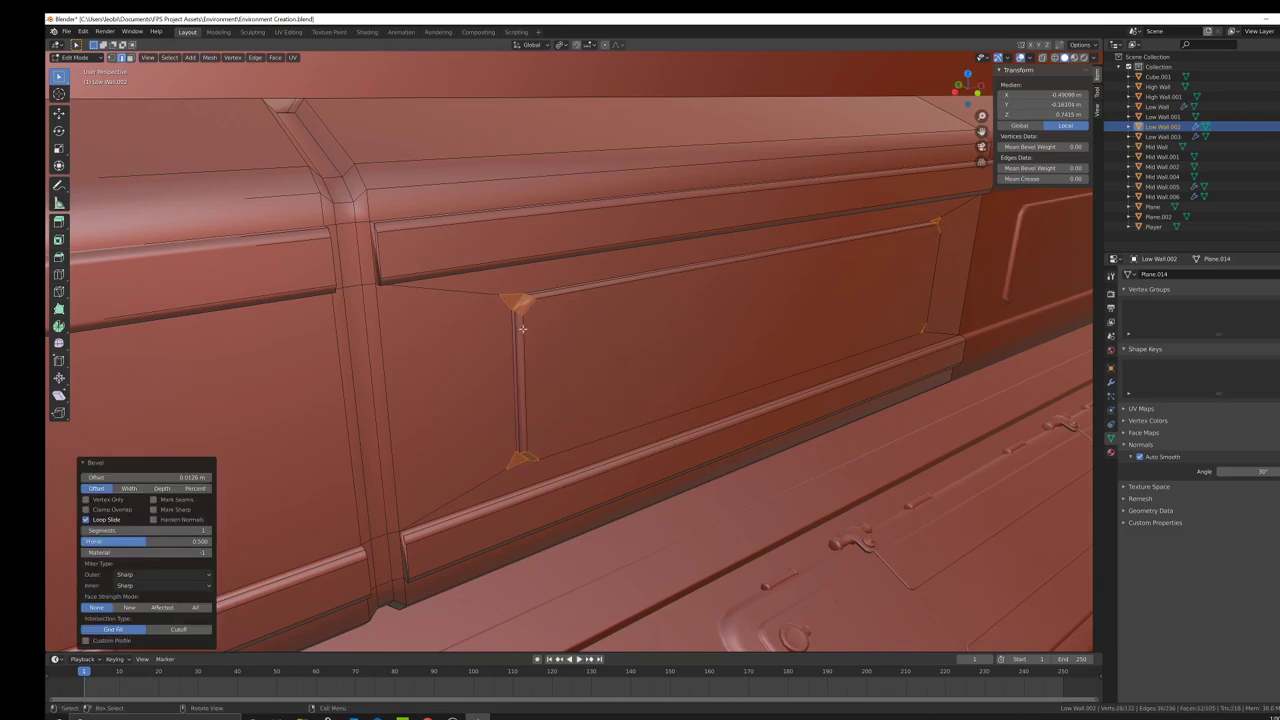
Step: Select the edge loops along the chamfers at the raised panel's corners, on both the groove side and the centre-seam side
left_click(739, 516)
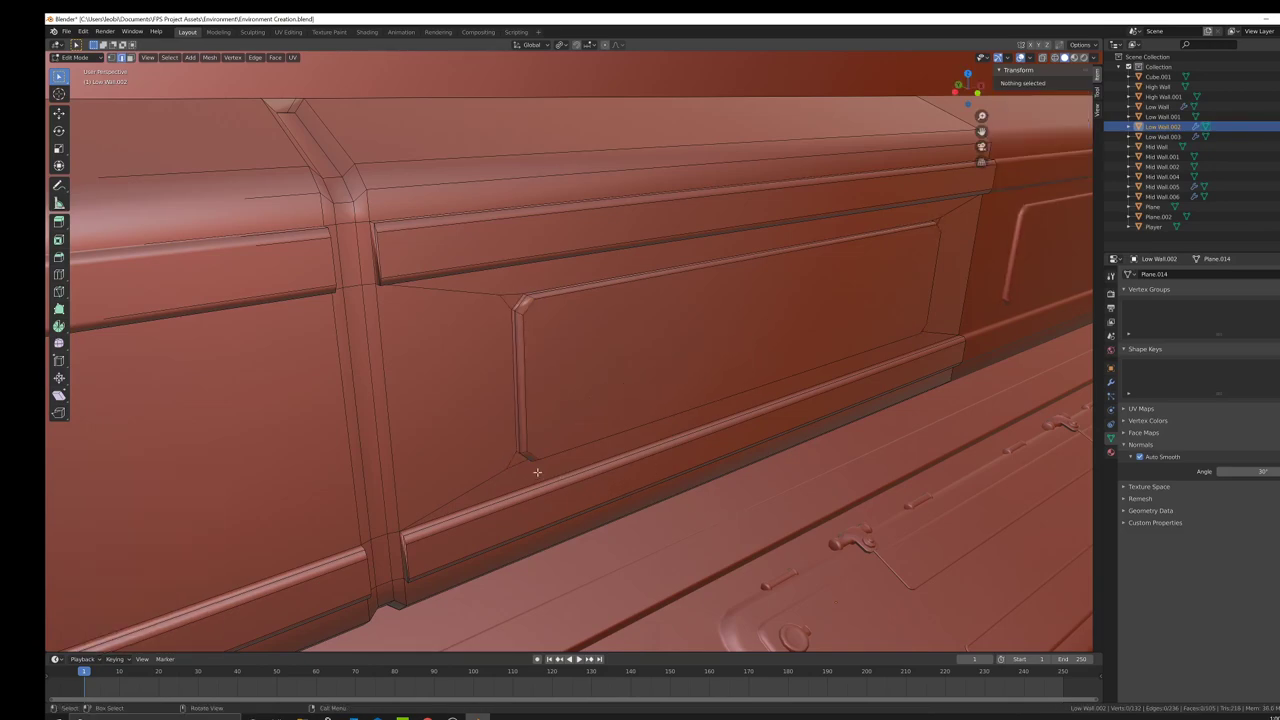
left_click(512, 465, "alt+shift")
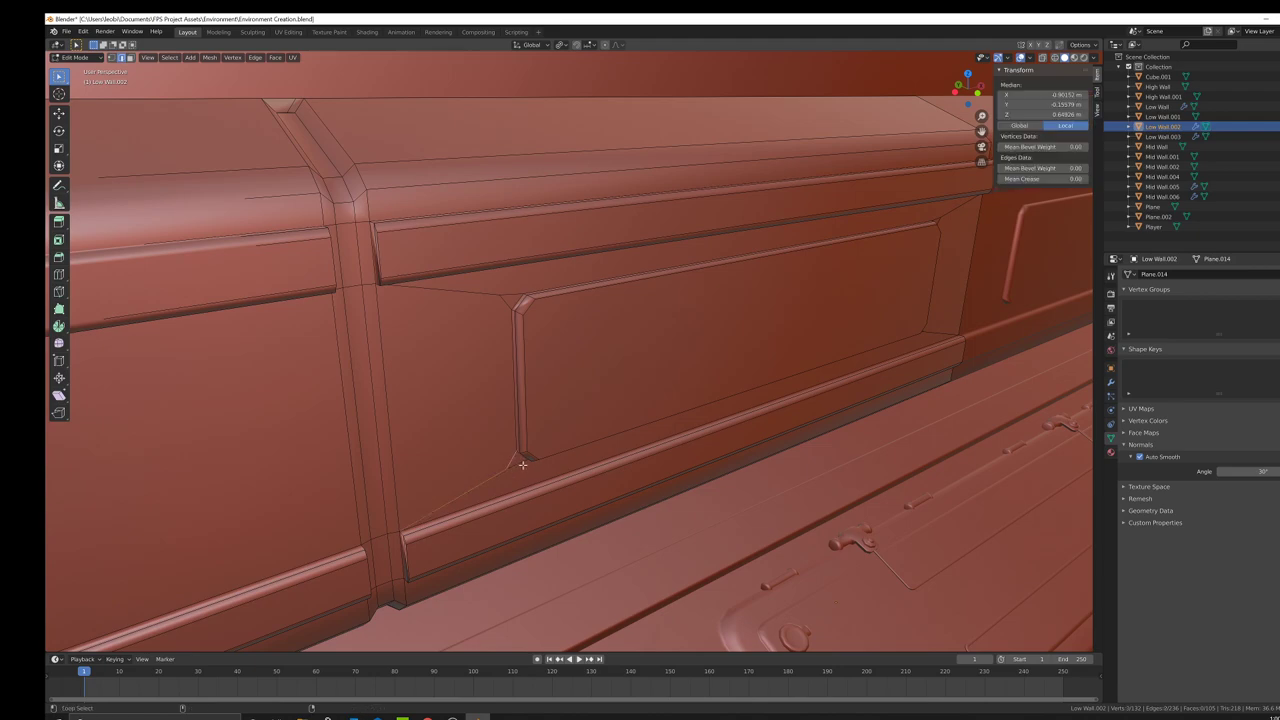
left_click(530, 300, "alt")
left_click(512, 309)
left_click(529, 300, "shift")
middle_click_drag(531, 299, 560, 202)
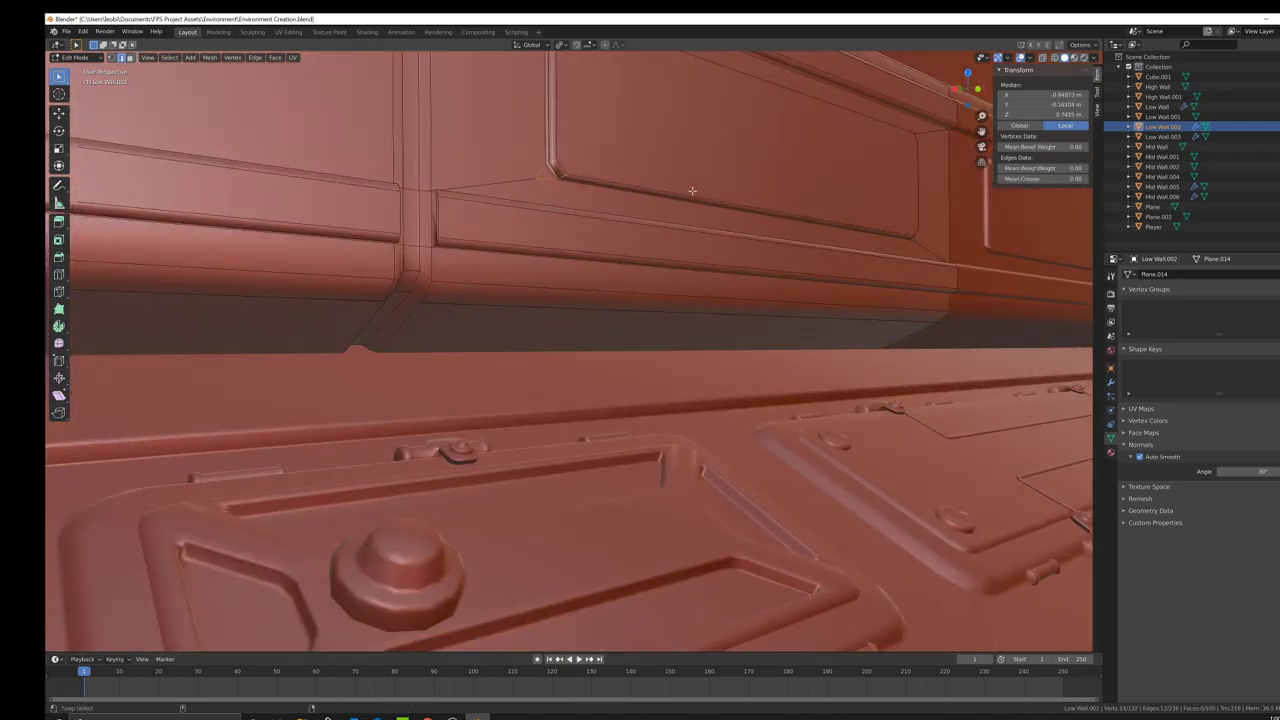
middle_click_drag(692, 190, 663, 283)
scroll(561, 296, "up", 2)
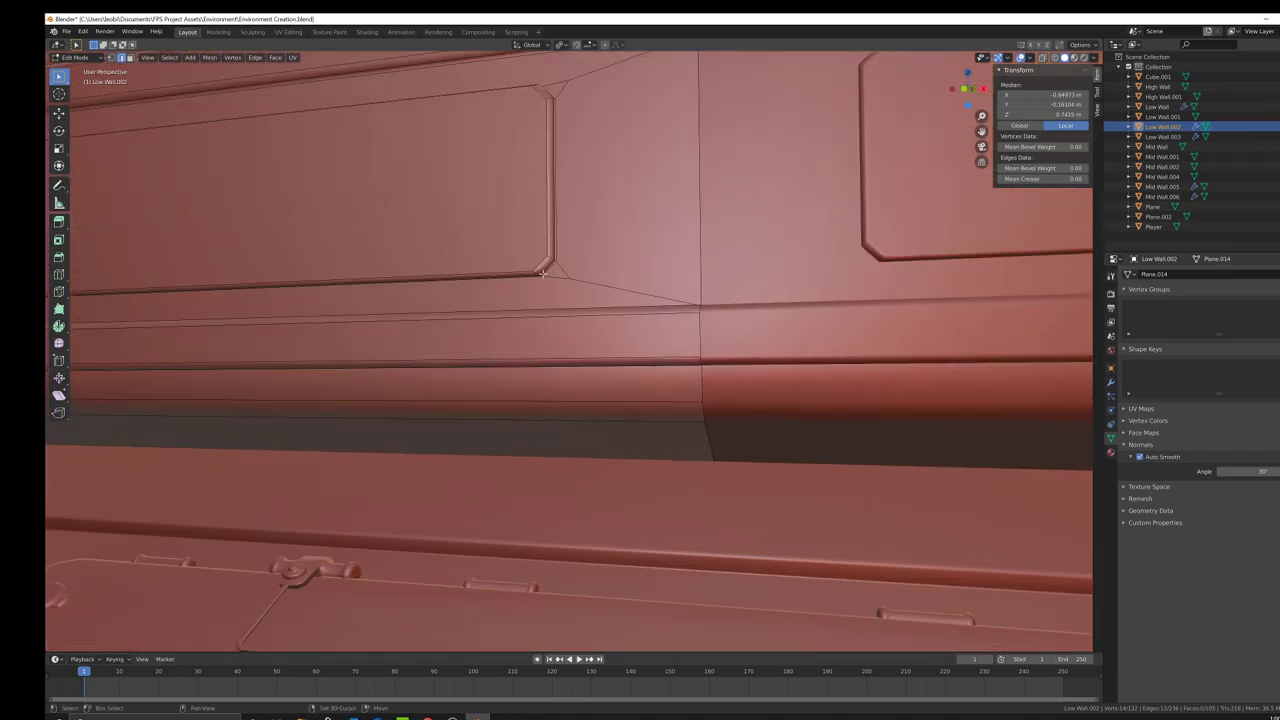
left_click(540, 273, "alt+shift")
middle_click_drag(568, 166, 587, 348)
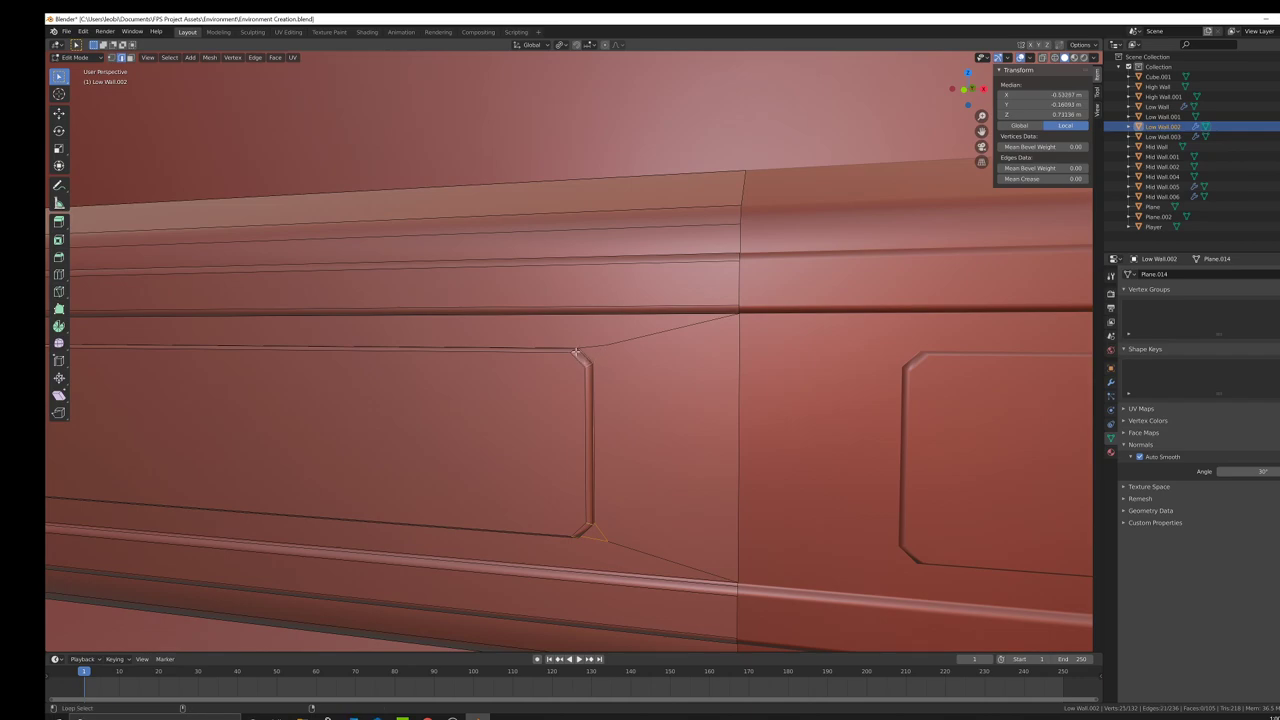
Step: Deselect the stray diagonal edges outside the corners with circle select and bevel the remaining corner edges by about 0.0046 m
key("c")
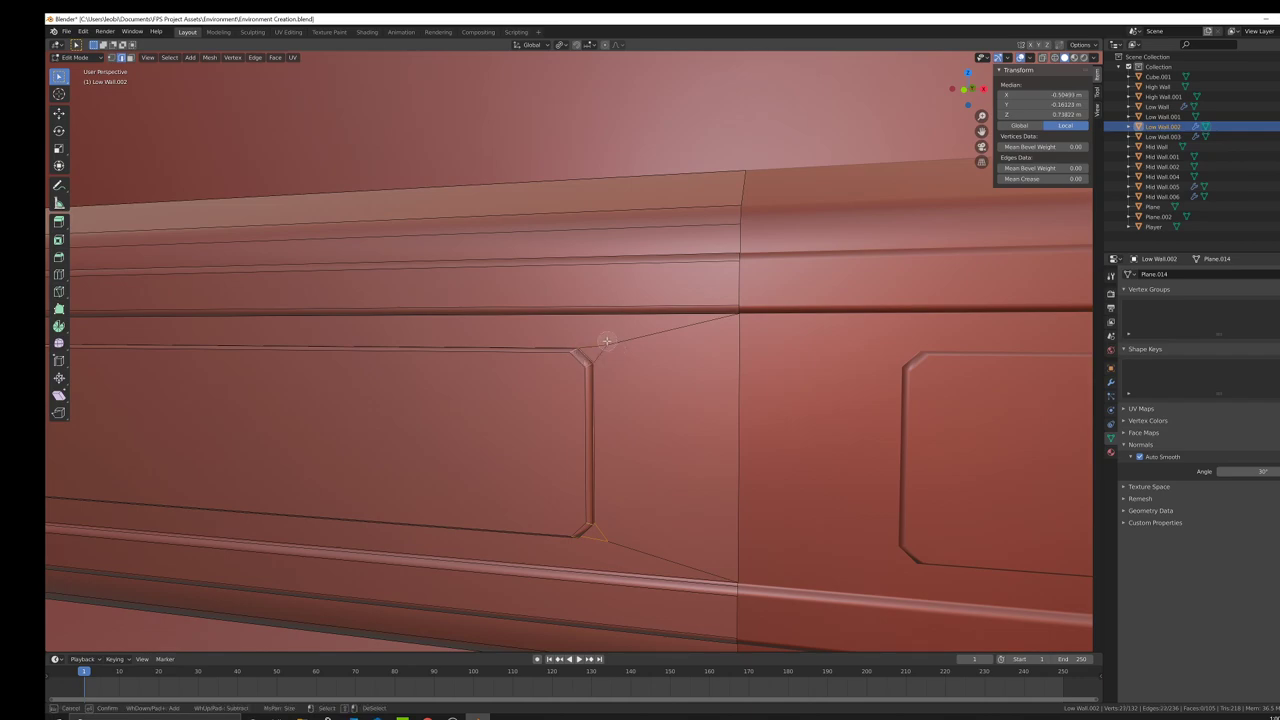
right_click(607, 341)
middle_click_drag(607, 341, 666, 386)
middle_click_drag(825, 400, 326, 408)
key("c")
right_click(854, 369)
key("c")
middle_click(330, 398)
right_click(330, 397)
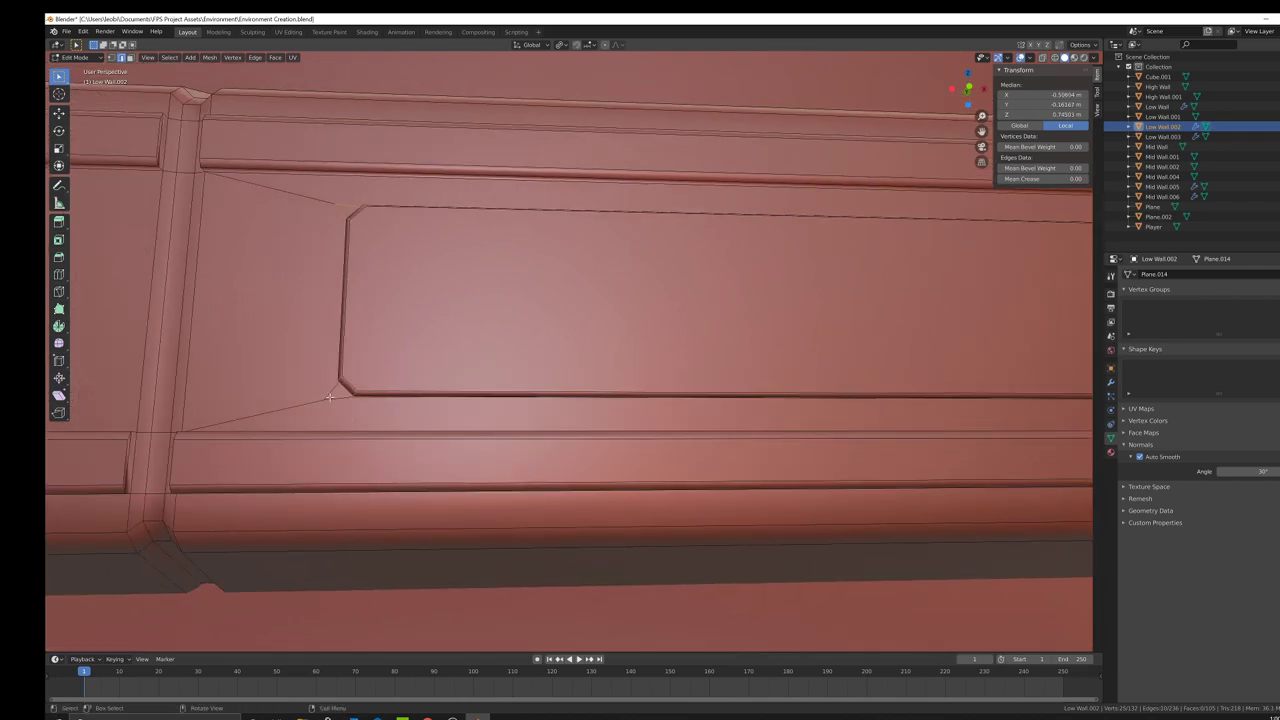
middle_click_drag(316, 205, 402, 289, "shift")
key("c")
middle_click(415, 286)
right_click(416, 285)
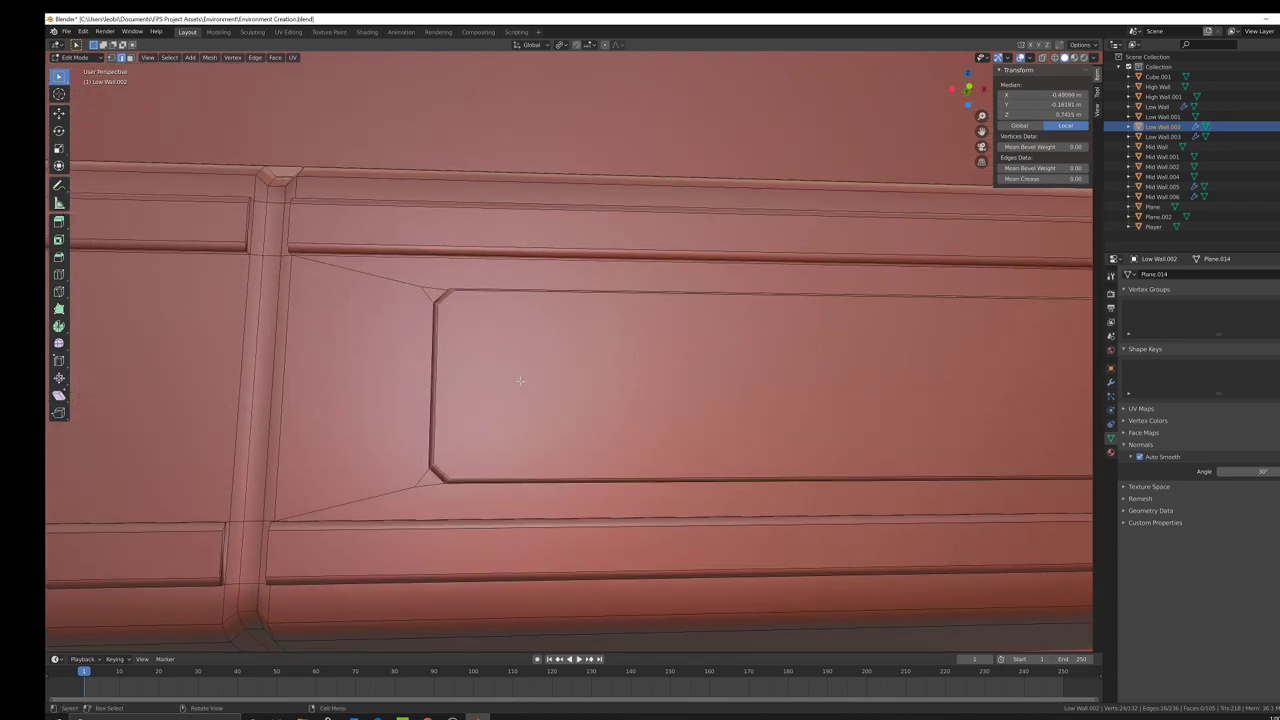
key("ctrl+b")
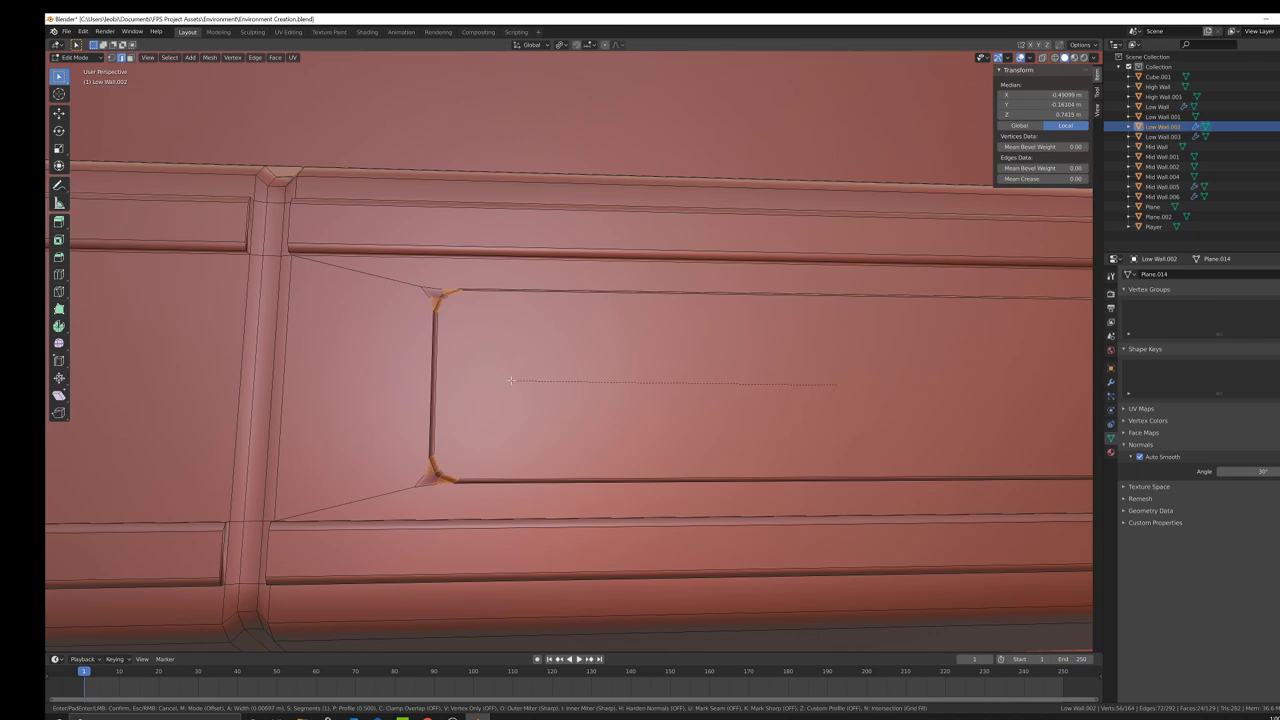
left_click(511, 380)
Step: In vertex mode, merge the loose vertices at the panel's upper groove-side corner into the surrounding frame's corner vertex using At Last
middle_click_drag(511, 380, 237, 73)
left_click(112, 59)
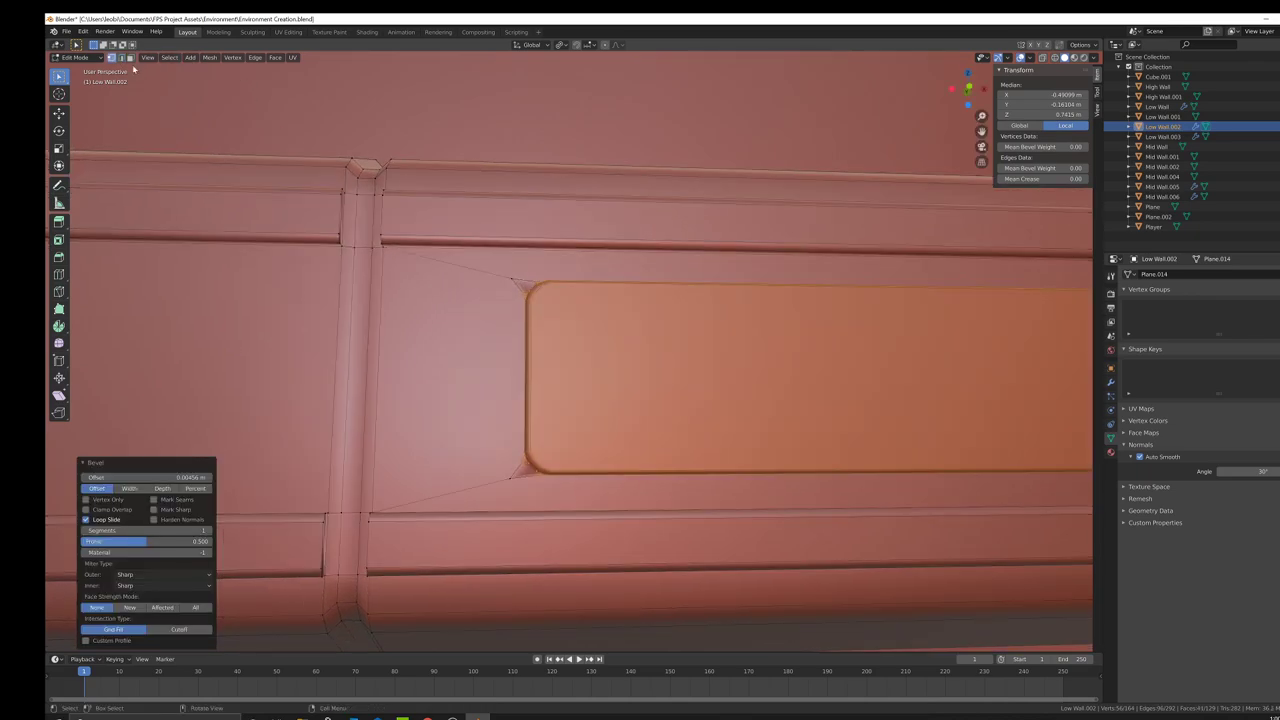
left_click(531, 284)
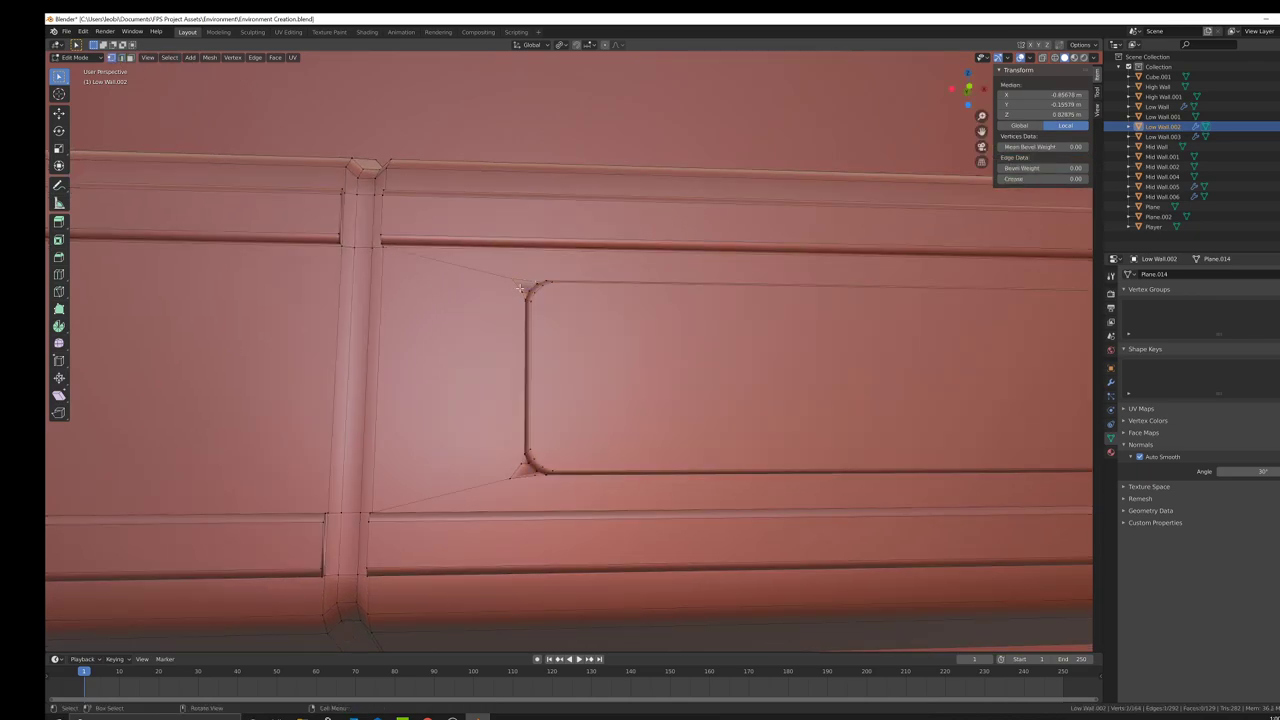
left_click(508, 277, "shift")
right_click(640, 297)
mouse_move(640, 490)
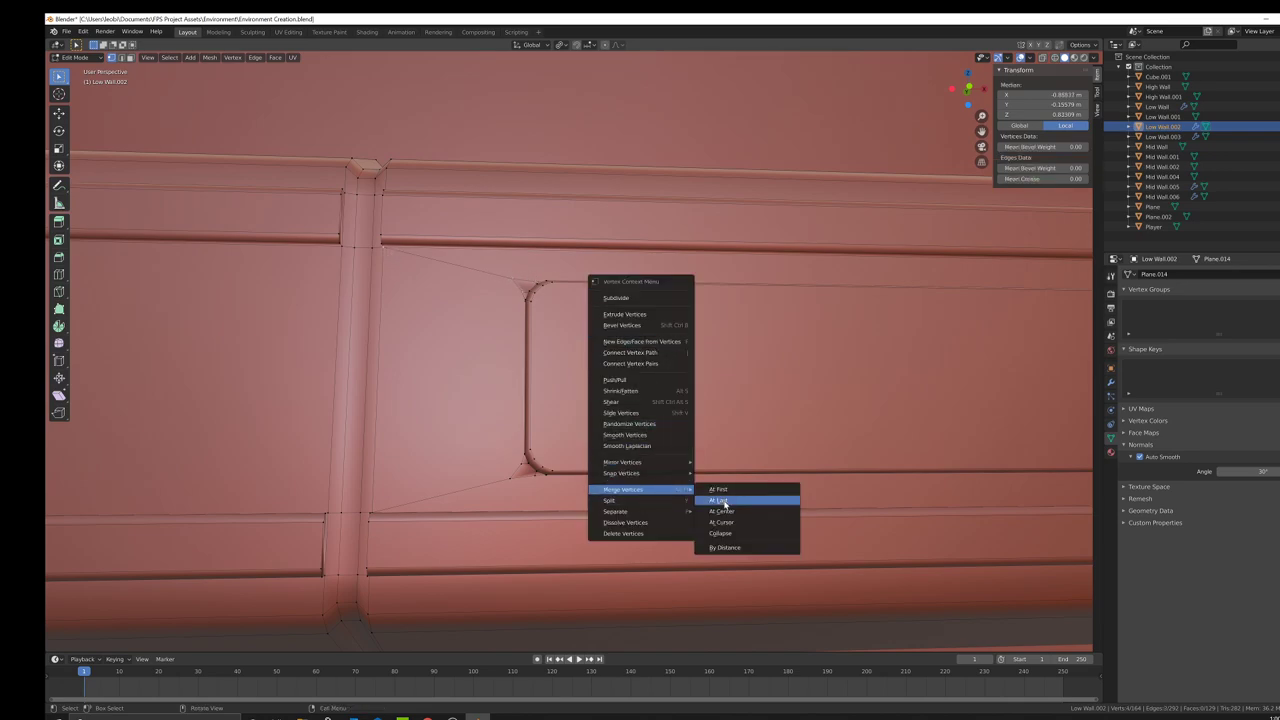
left_click(724, 501)
Step: Merge the loose vertices at the panel's lower groove-side corner into the frame's corner vertex using At Last
middle_click_drag(724, 501, 584, 414)
left_click(633, 450)
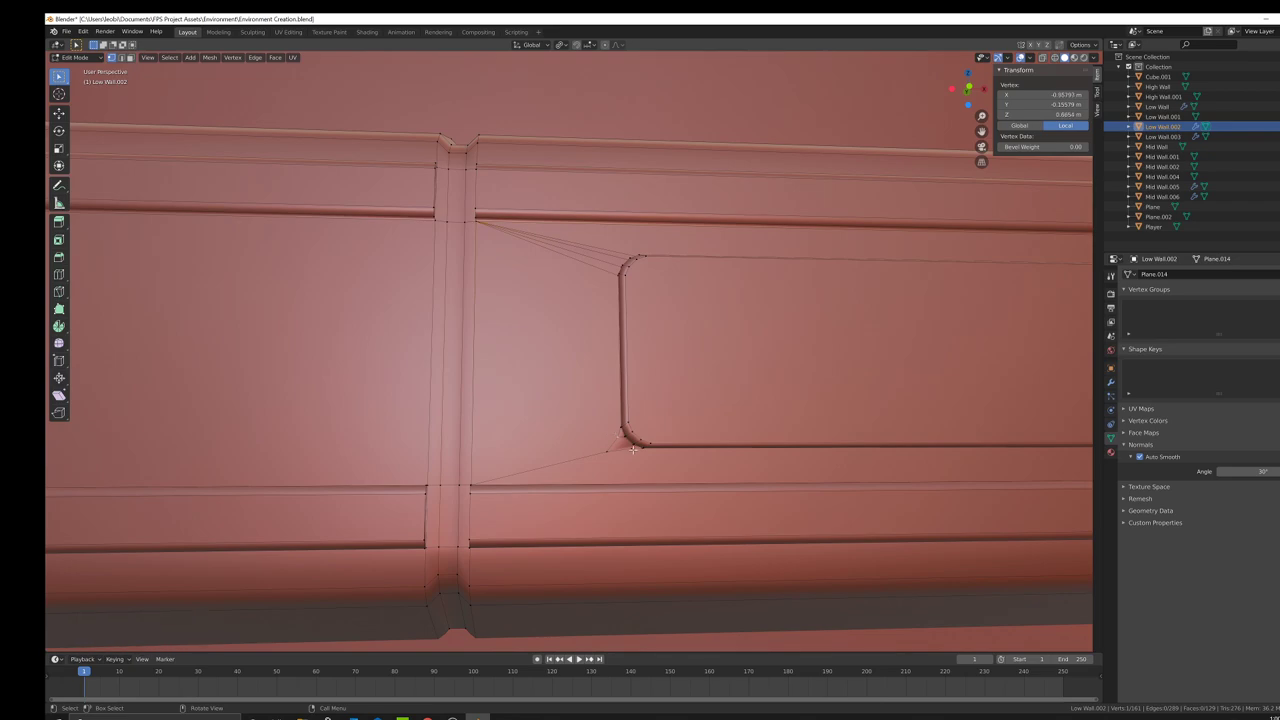
left_click(608, 454, "shift")
middle_click_drag(476, 478, 623, 509)
right_click(620, 511)
mouse_move(620, 512)
left_click(724, 523)
Step: Merge the loose vertices at the panel's lower corner beside the centre seam into the seam's corner vertex using At Last
middle_click_drag(751, 467, 708, 476, "shift")
left_click(561, 457)
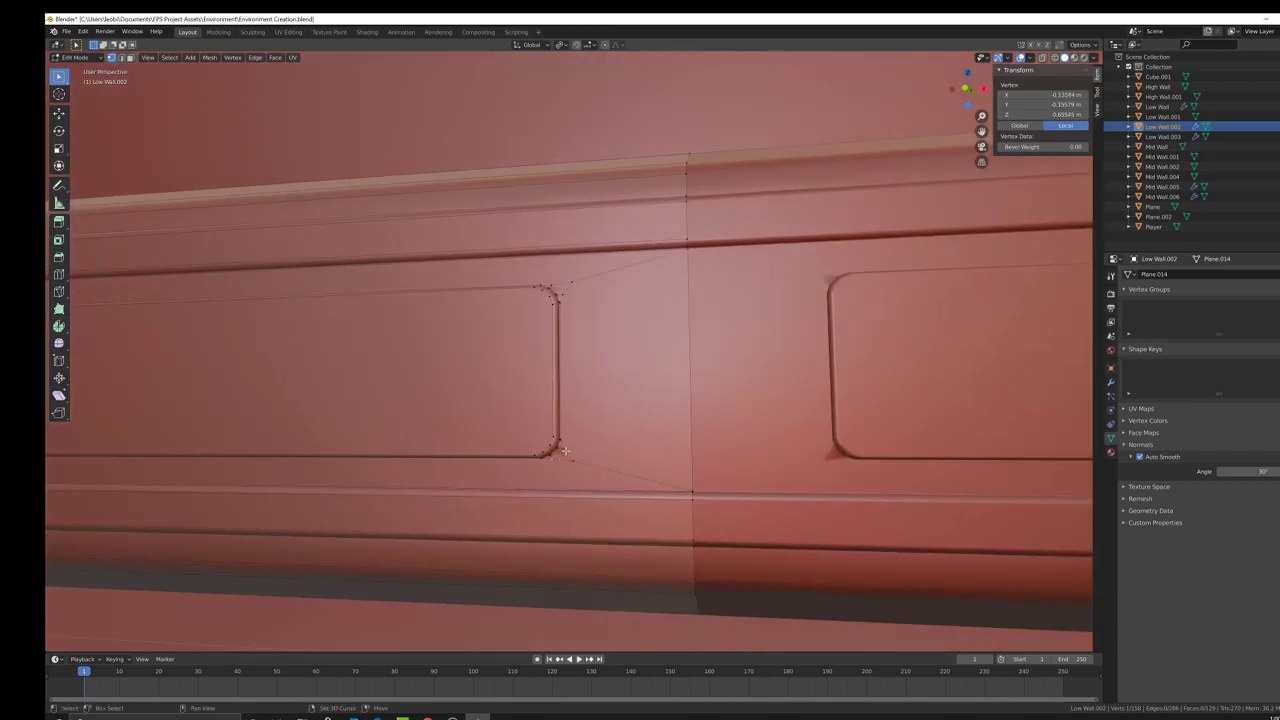
left_click(697, 478, "shift")
right_click(733, 477)
mouse_move(790, 477)
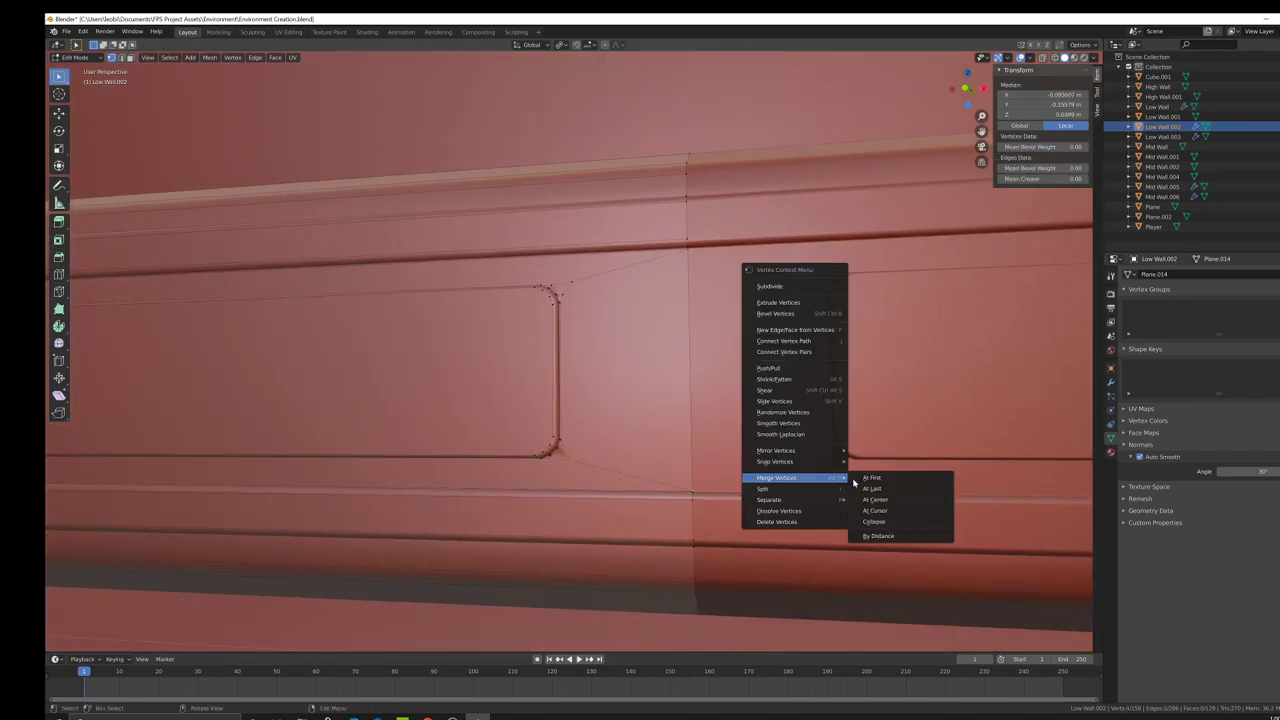
left_click(882, 487)
Step: Merge the loose vertices at the panel's upper corner beside the centre seam into the seam's corner vertex using At Last
left_click(561, 278)
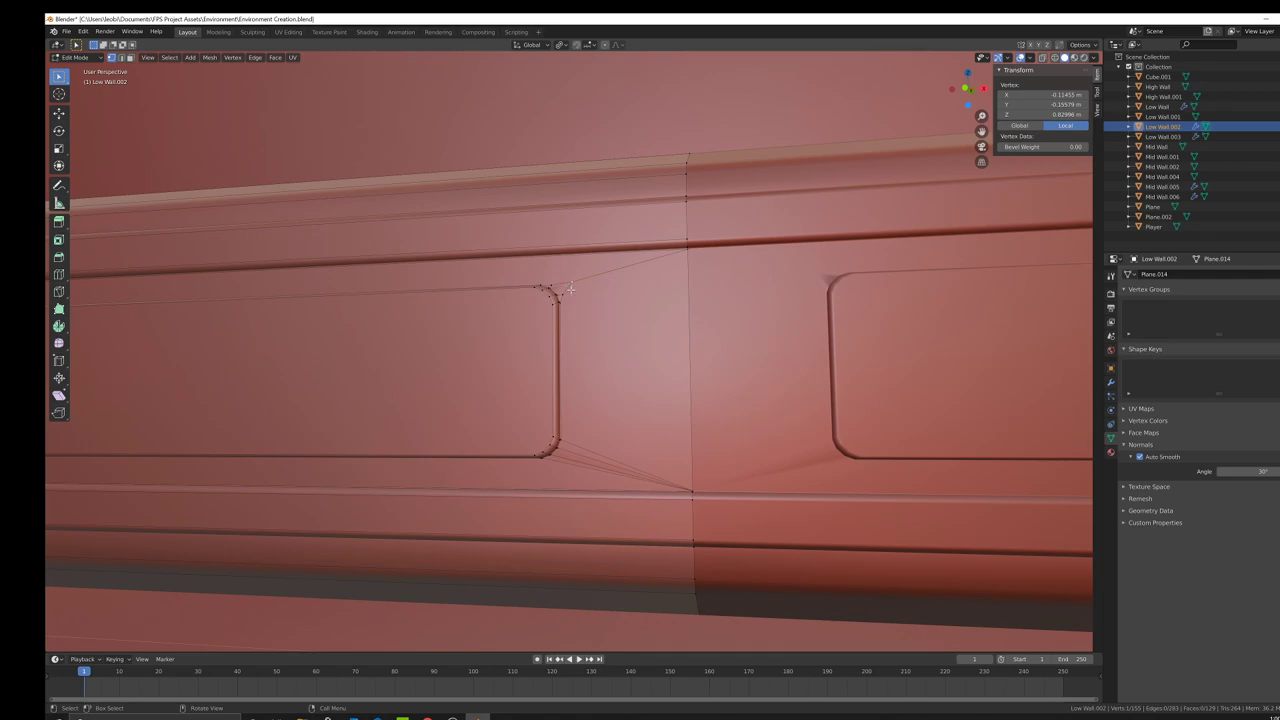
left_click(568, 290, "shift")
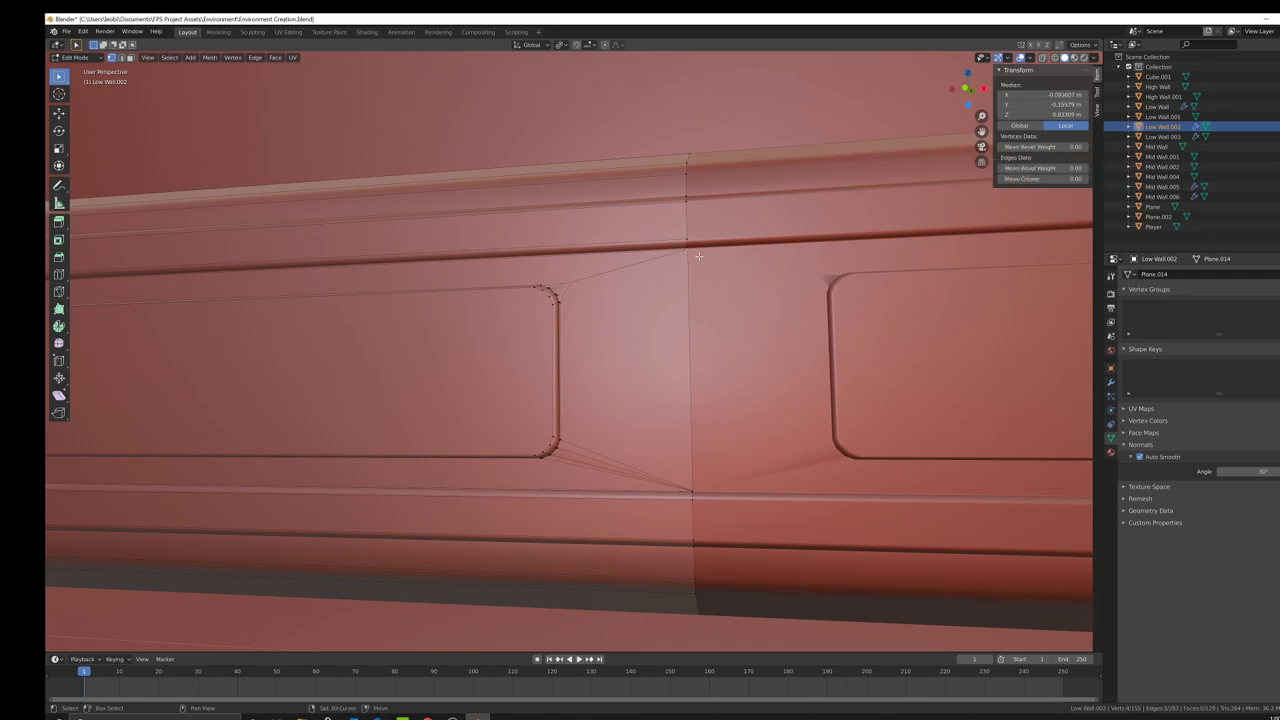
right_click(741, 295)
mouse_move(740, 293)
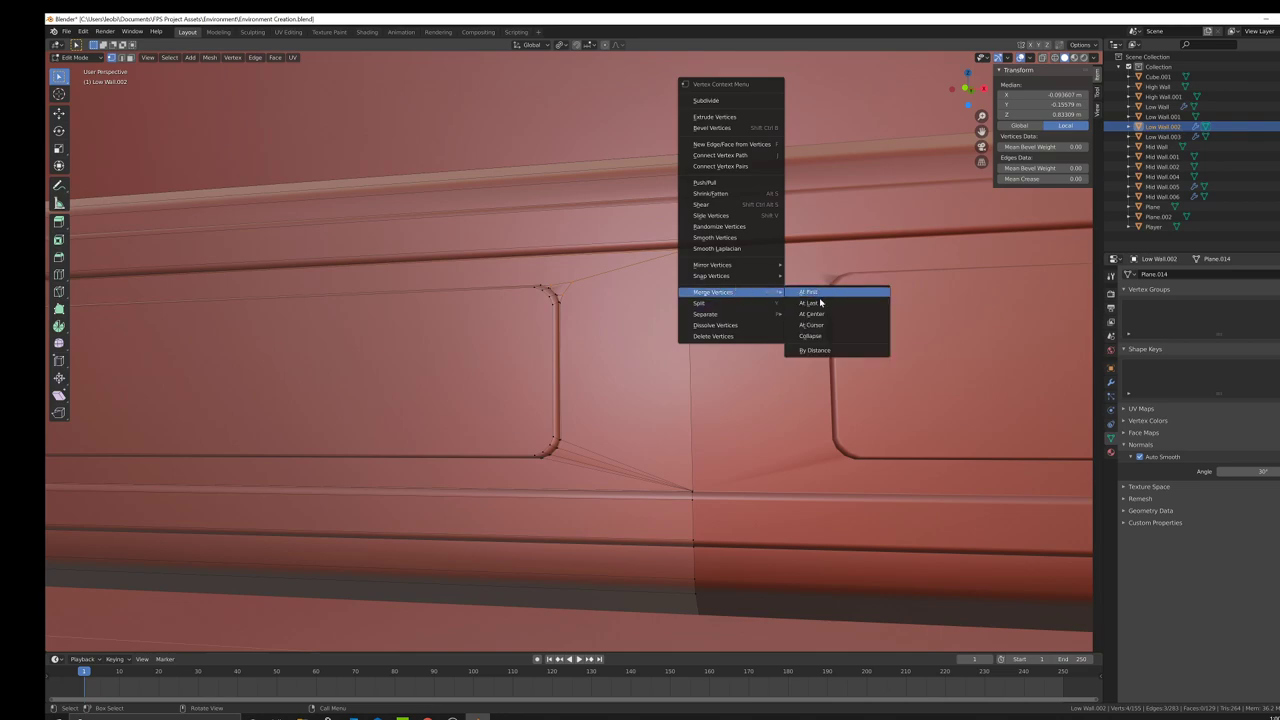
left_click(811, 302)
Step: Check the panel's merged corners in object and edit mode from an angled view
middle_click_drag(700, 300, 604, 432)
key("Tab")
scroll(595, 301, "down", 2)
key("Tab")
key("Tab")
key("Tab")
scroll(665, 388, "up", 1)
scroll(604, 432, "up", 2)
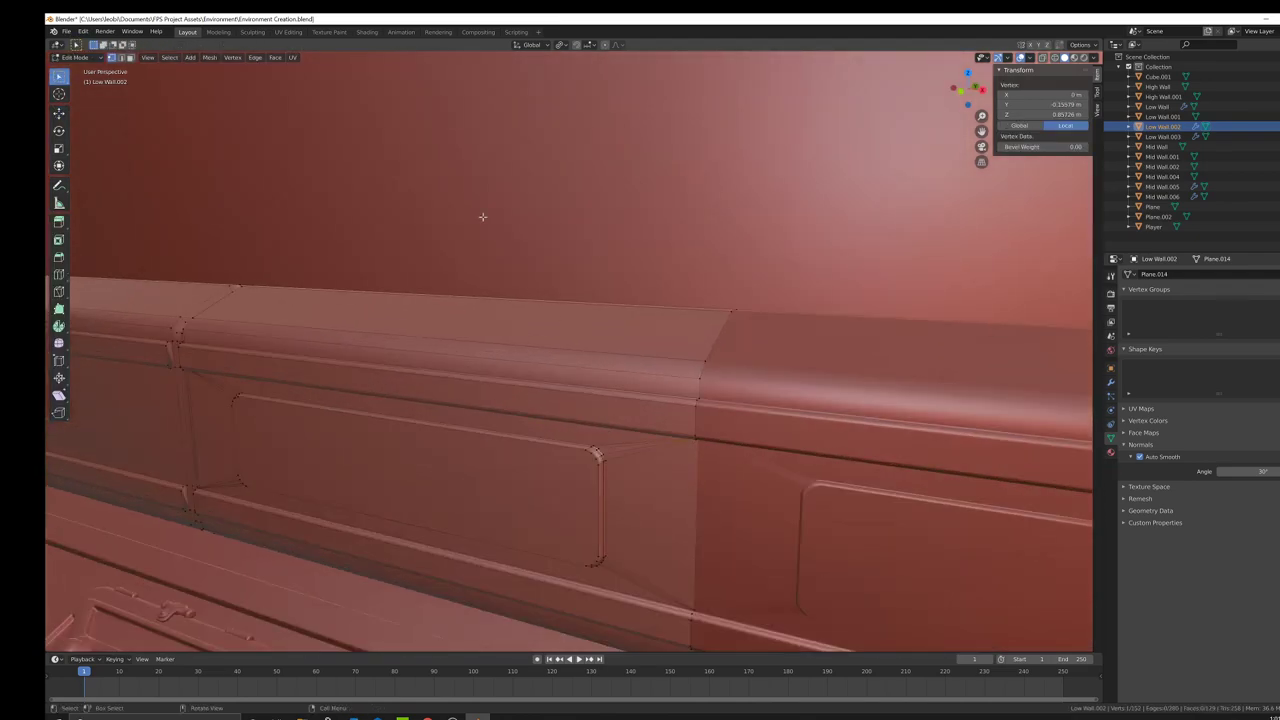
Step: In edge mode, select the edge loop around the raised panel's outline and bevel it
left_click(122, 58)
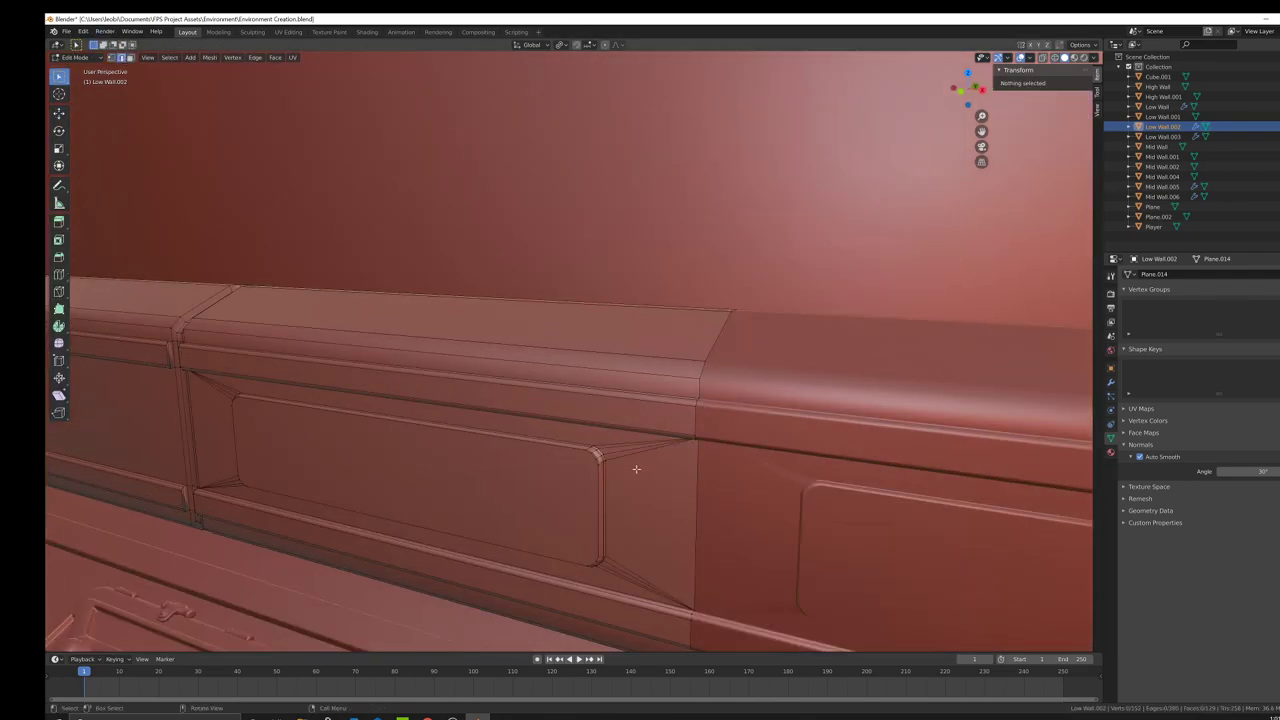
scroll(636, 469, "up", 2)
left_click(589, 464)
left_click(597, 479)
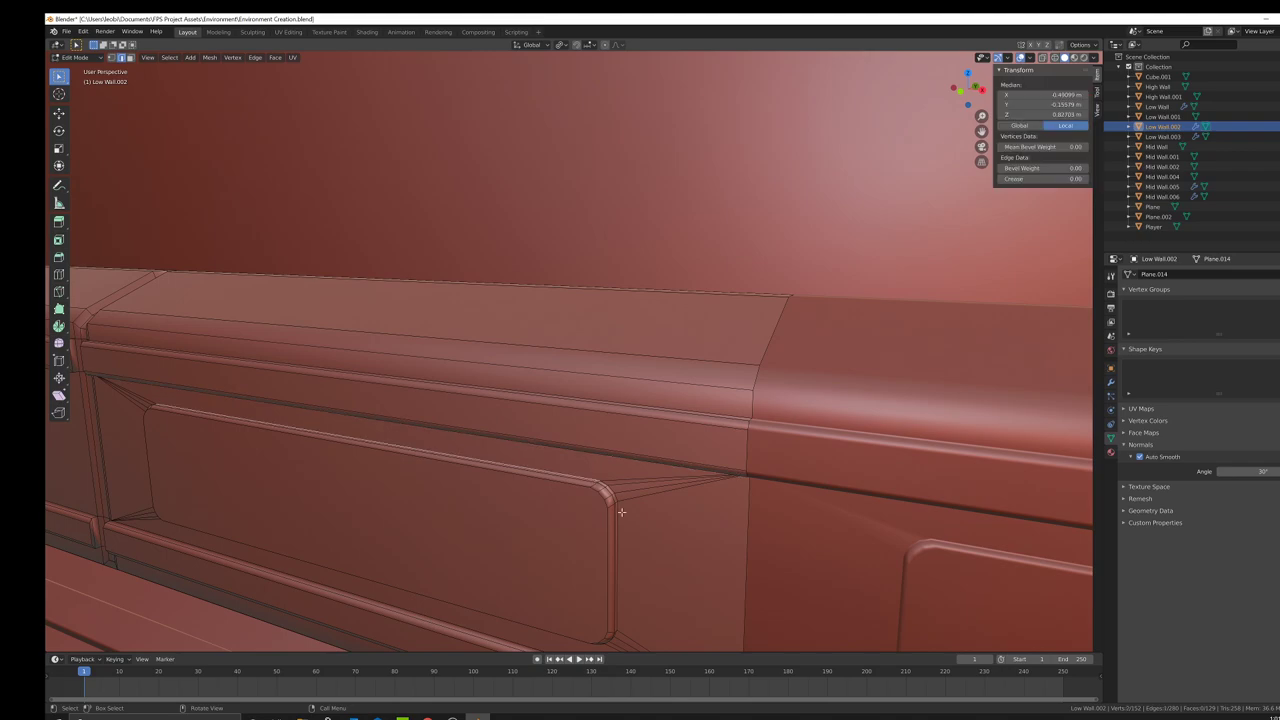
left_click(621, 511, "alt")
scroll(630, 506, "up", 1)
middle_click_drag(668, 510, 634, 449, "shift")
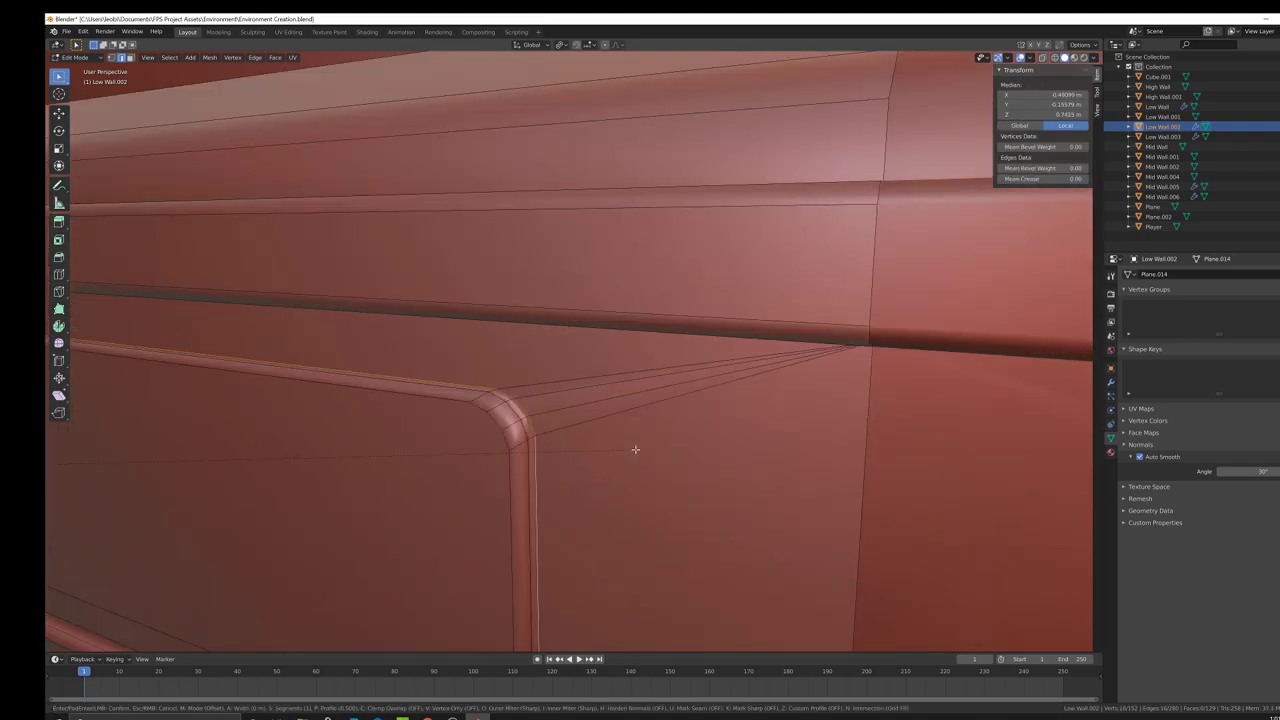
key("ctrl+b")
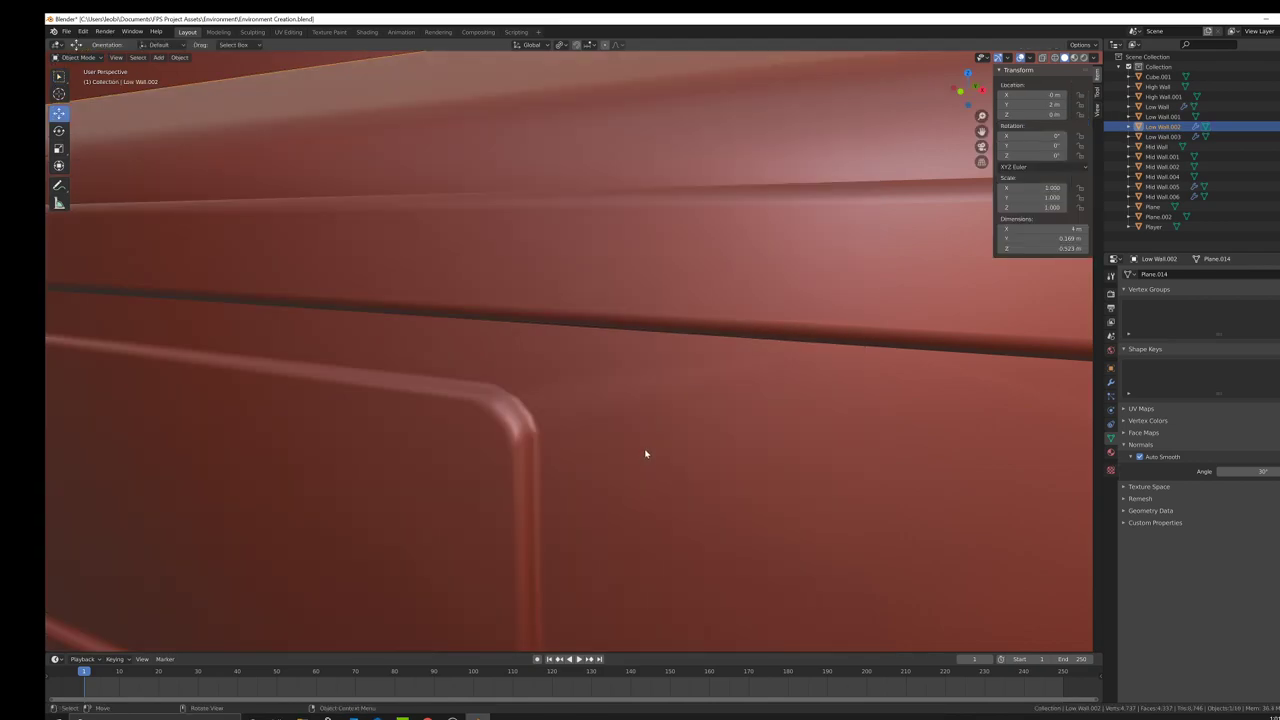
Step: Examine the bevelled panel outline up close and the whole strip from a distance, in object and edit mode
middle_click_drag(646, 451, 660, 357)
key("Tab")
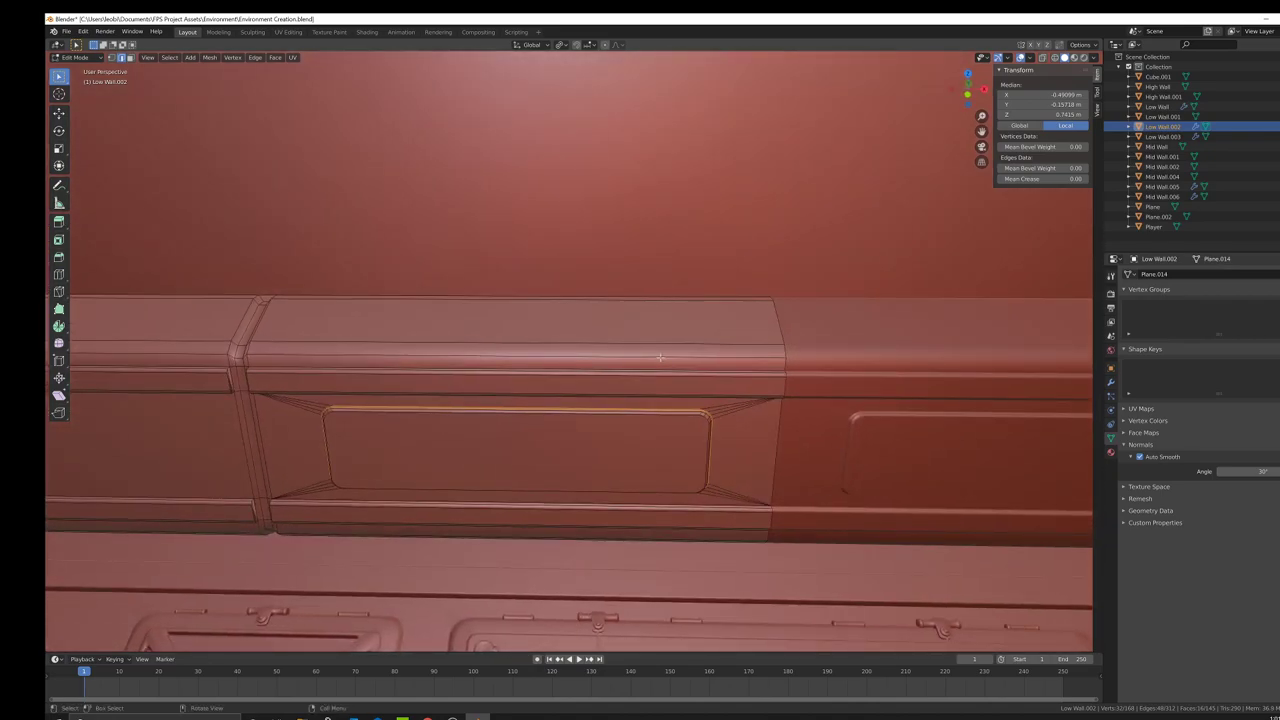
scroll(610, 375, "down", 4)
middle_click_drag(531, 403, 543, 374)
key("Tab")
scroll(674, 394, "down", 4)
middle_click_drag(674, 394, 701, 430)
scroll(640, 388, "up", 5)
key("Tab")
scroll(683, 398, "down", 5)
key("Tab")
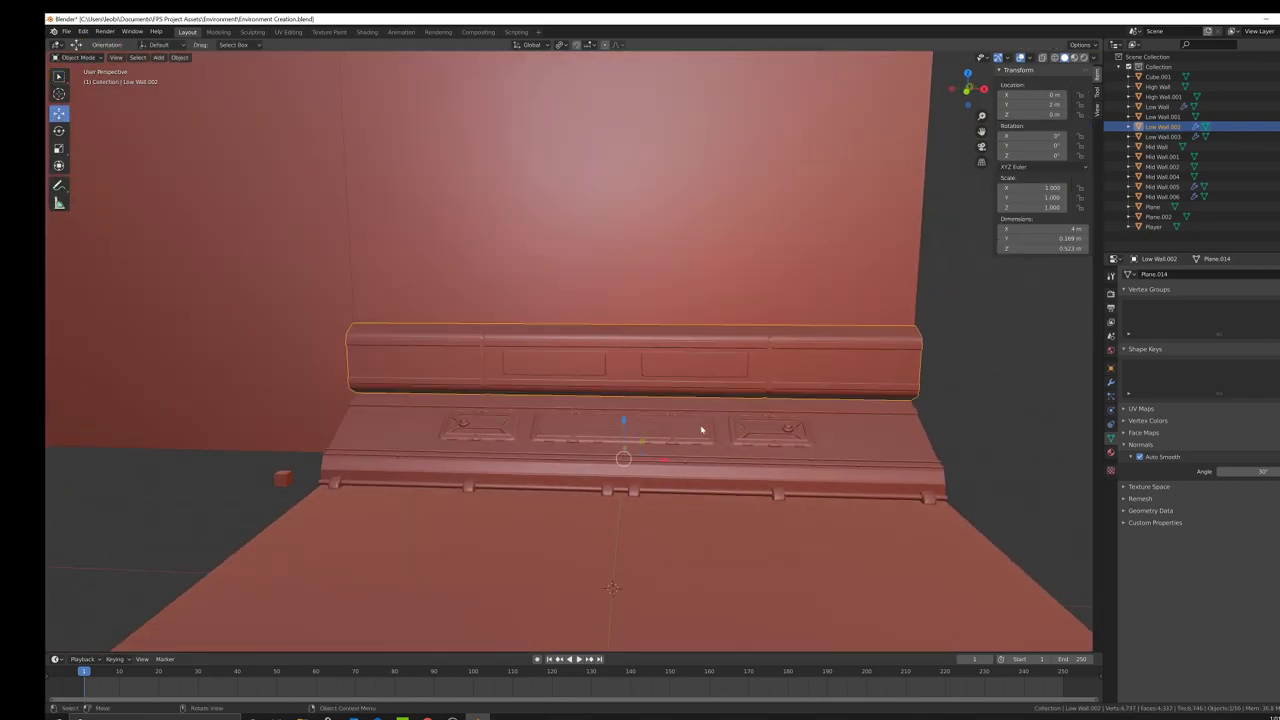
Step: Save the Environment Creation file
left_click(66, 31)
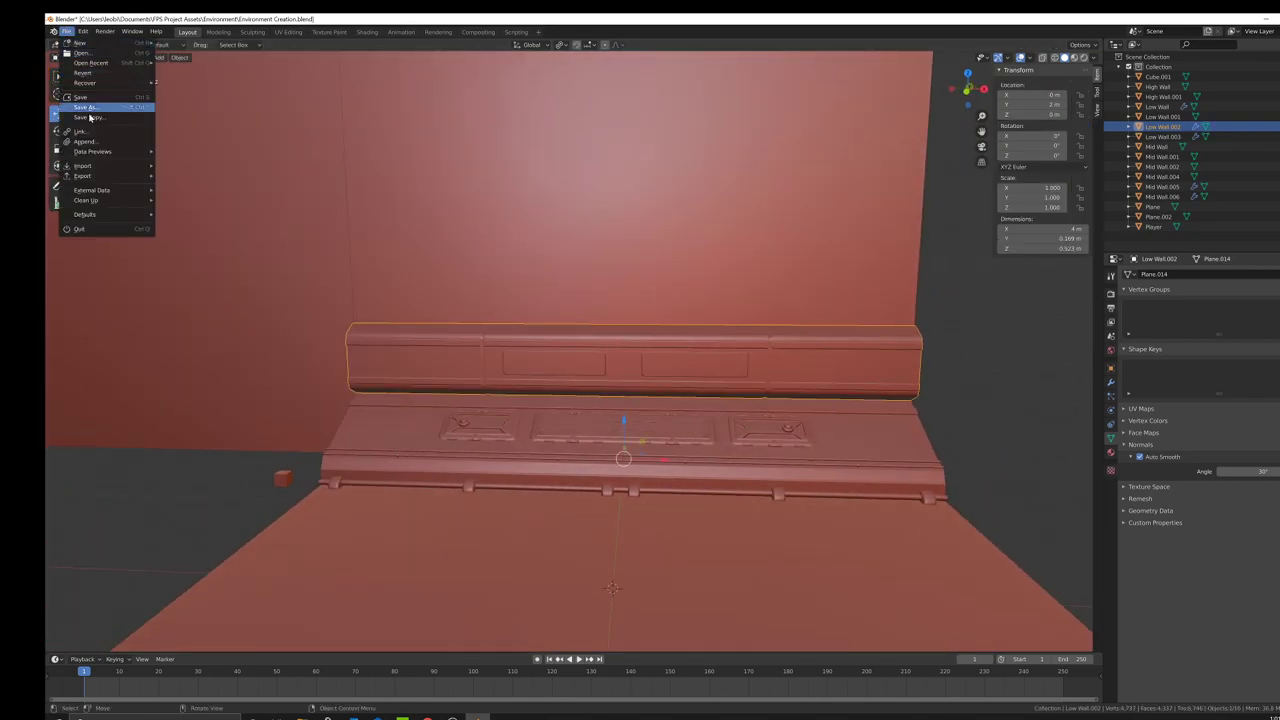
left_click(90, 100)
Step: Examine the strip and the Low Wall below it from several angles and distances
middle_click_drag(707, 421, 743, 408)
scroll(730, 416, "up", 2)
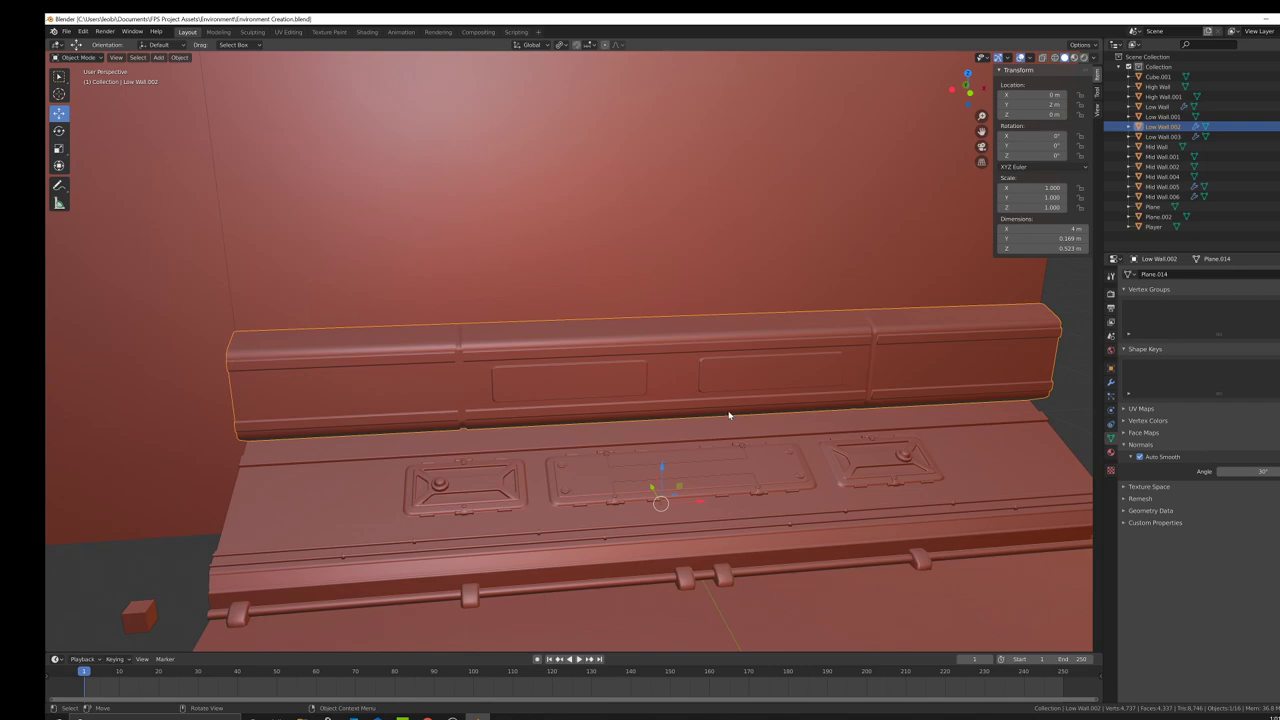
middle_click_drag(704, 418, 595, 376)
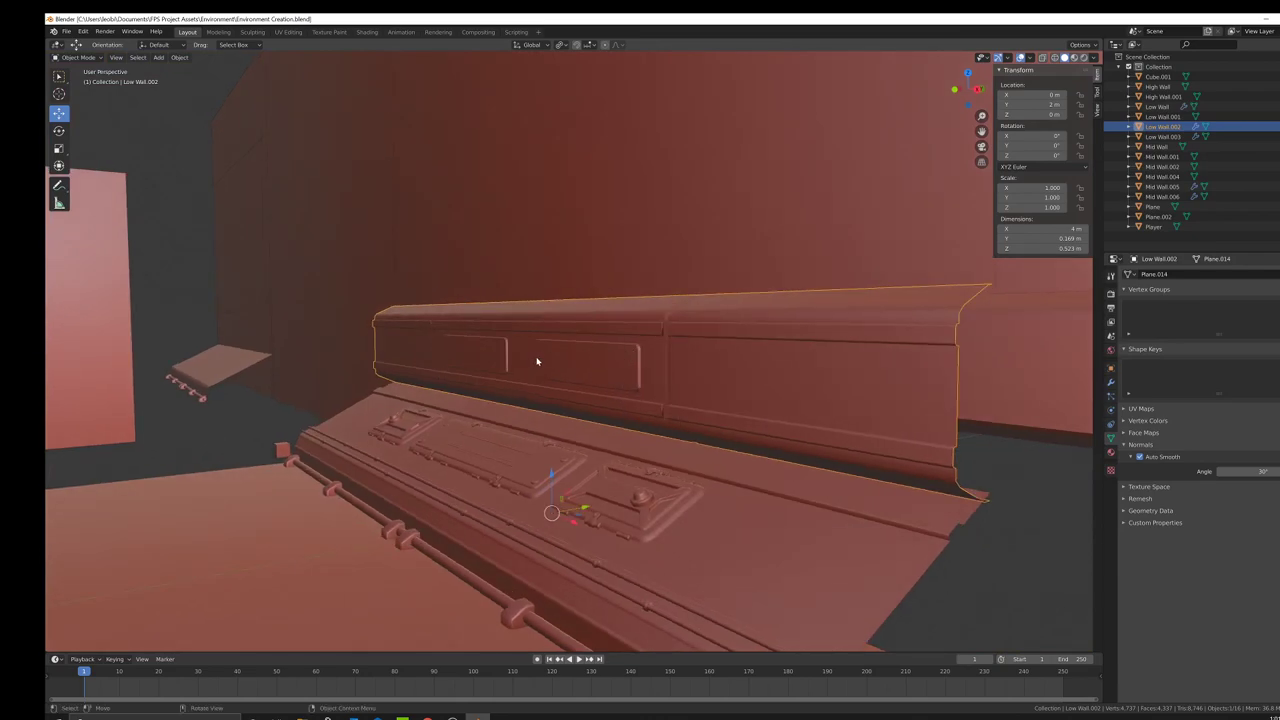
scroll(570, 378, "down", 2)
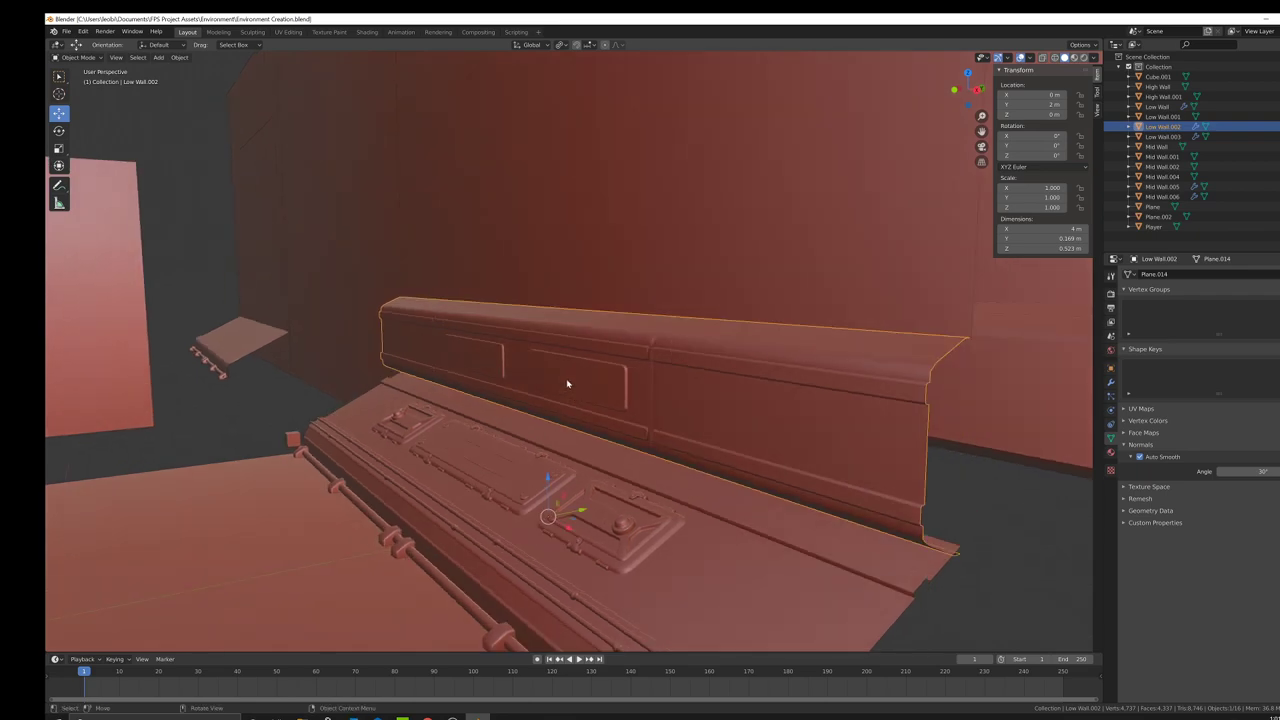
scroll(563, 383, "down", 3)
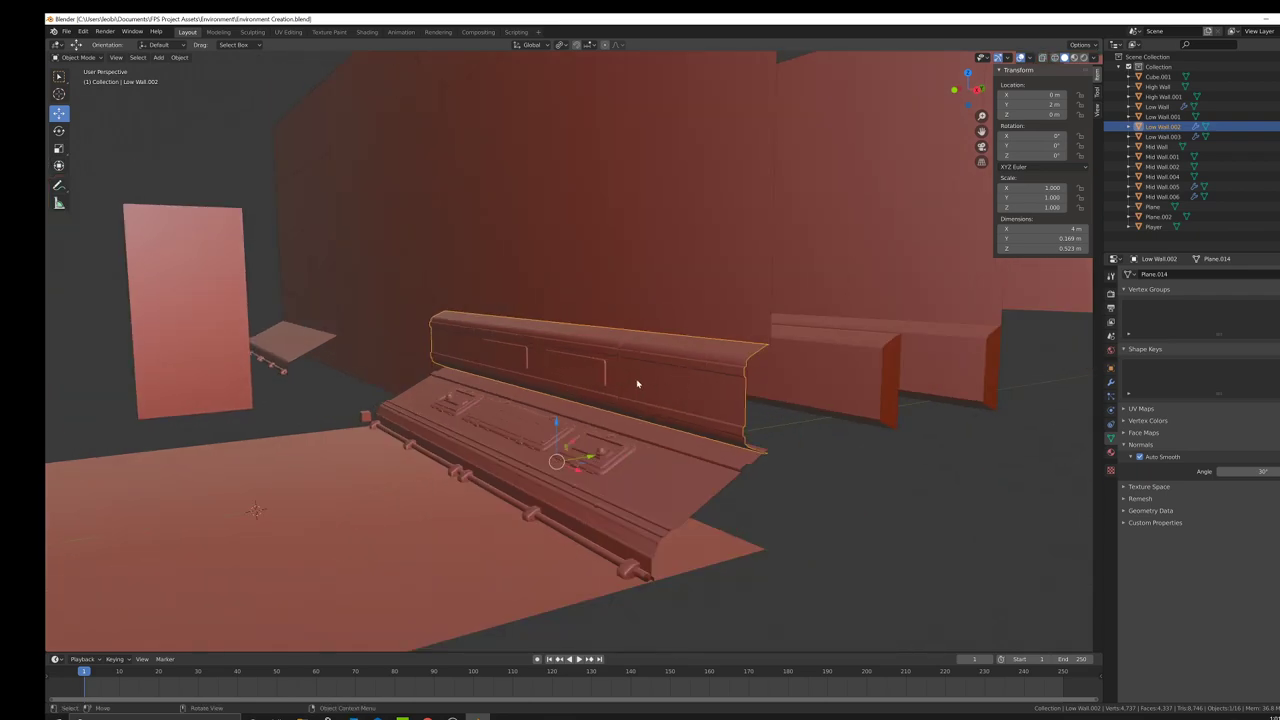
middle_click_drag(637, 383, 666, 390)
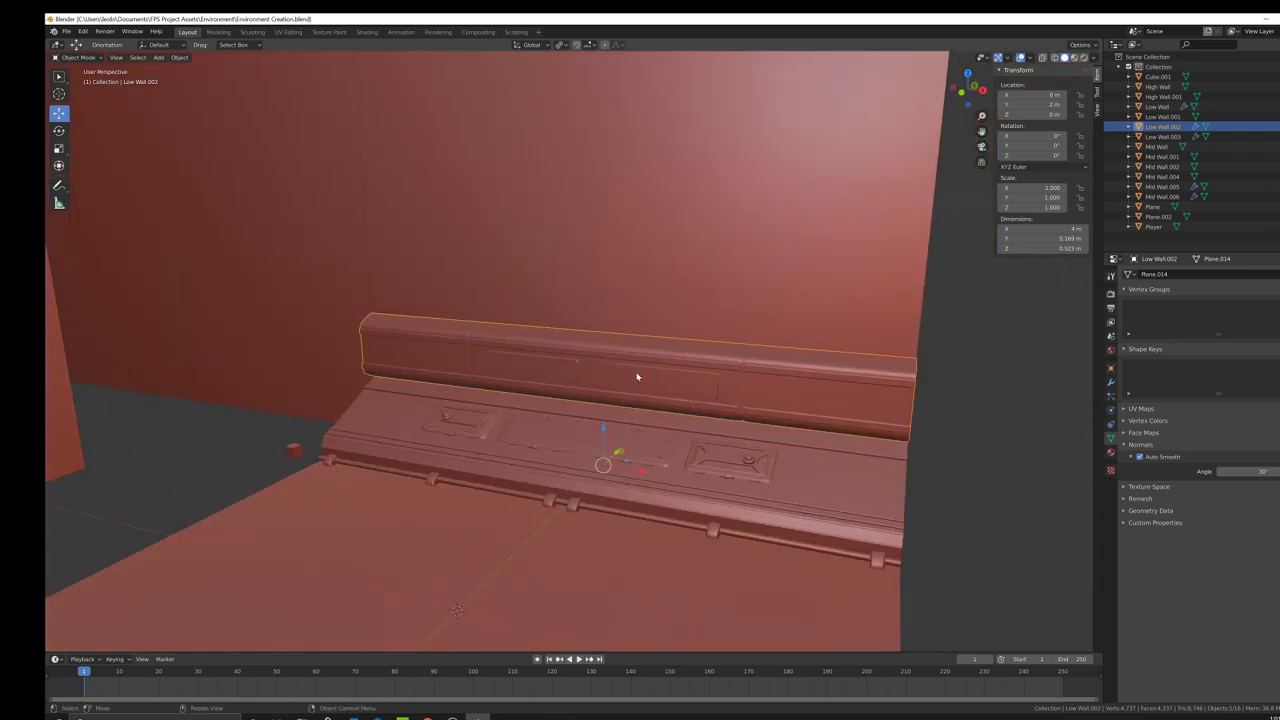
scroll(683, 381, "up", 2)
middle_click_drag(769, 411, 683, 394)
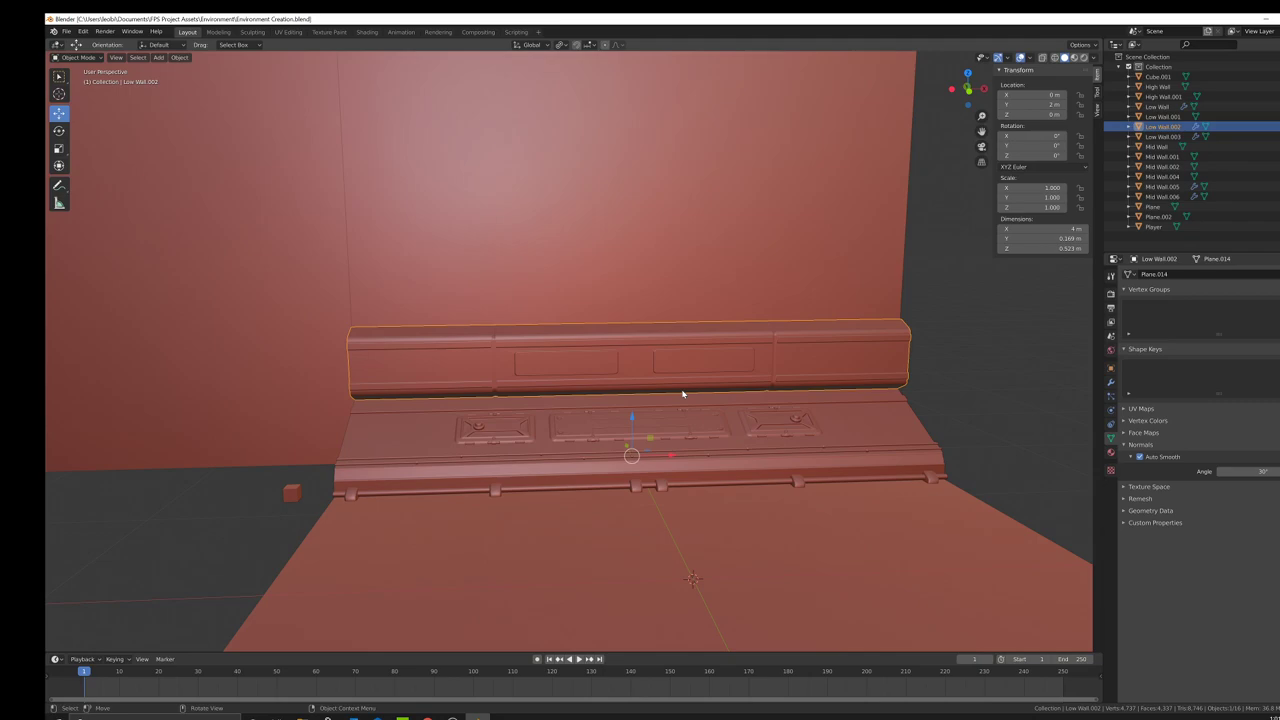
middle_click_drag(680, 393, 654, 404)
scroll(672, 412, "up", 4)
key("Tab")
middle_click_drag(739, 391, 694, 402)
key("Tab")
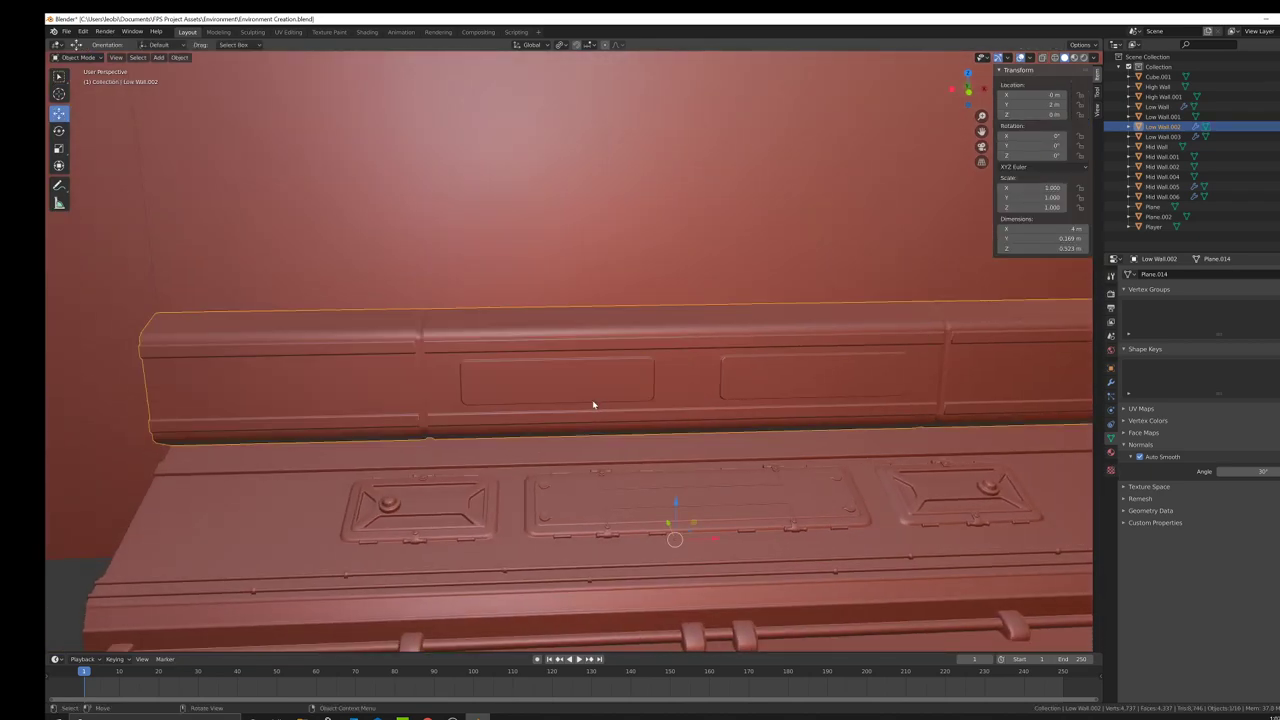
mouse_move(597, 402)
middle_mouse_down()
mouse_move(608, 414)
mouse_move(644, 403)
mouse_move(590, 417)
middle_mouse_up()
scroll(551, 408, "up", 3)
Step: Clear the strip's edge selection, switch to face selection and select the raised panel's front face
key("Tab")
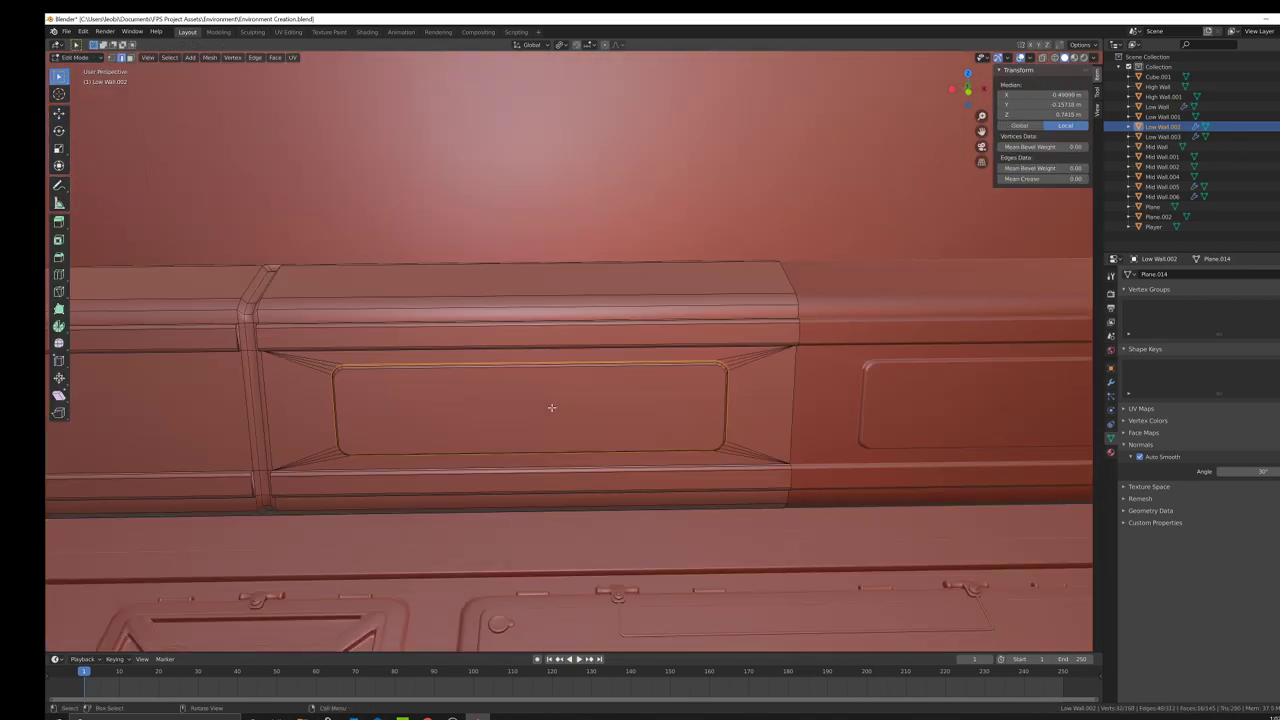
key("alt+a")
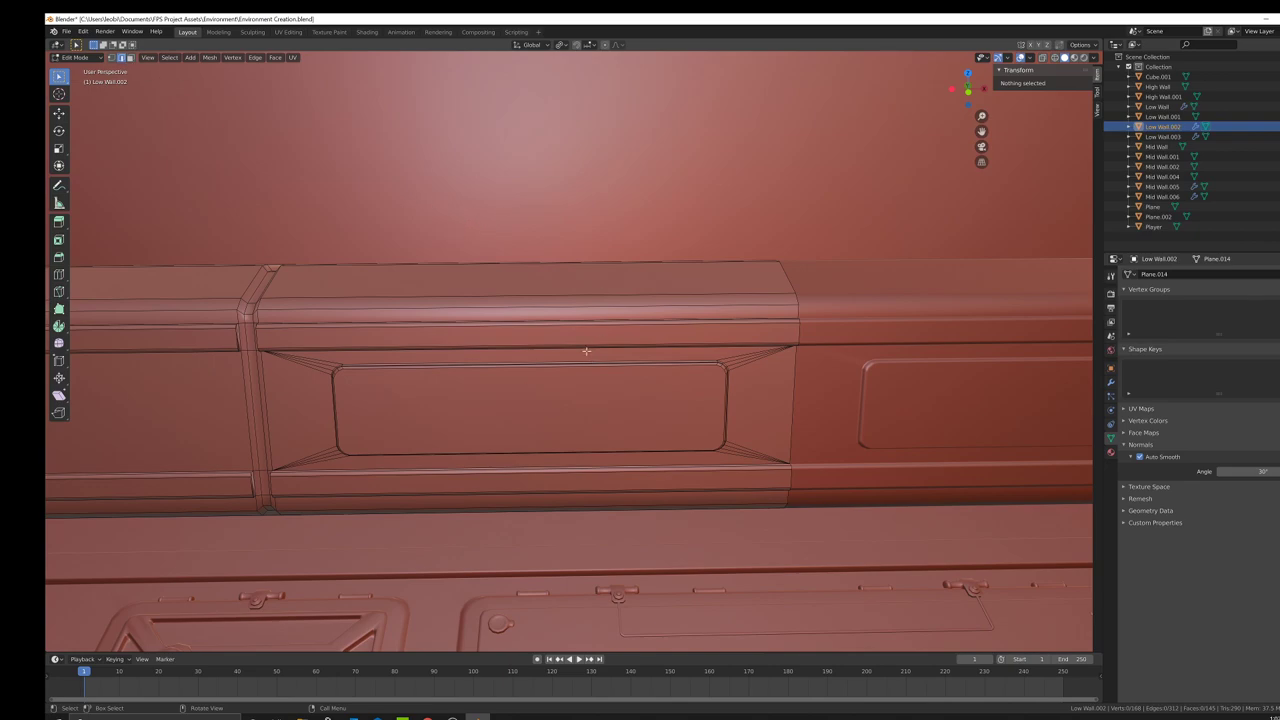
left_click(131, 57)
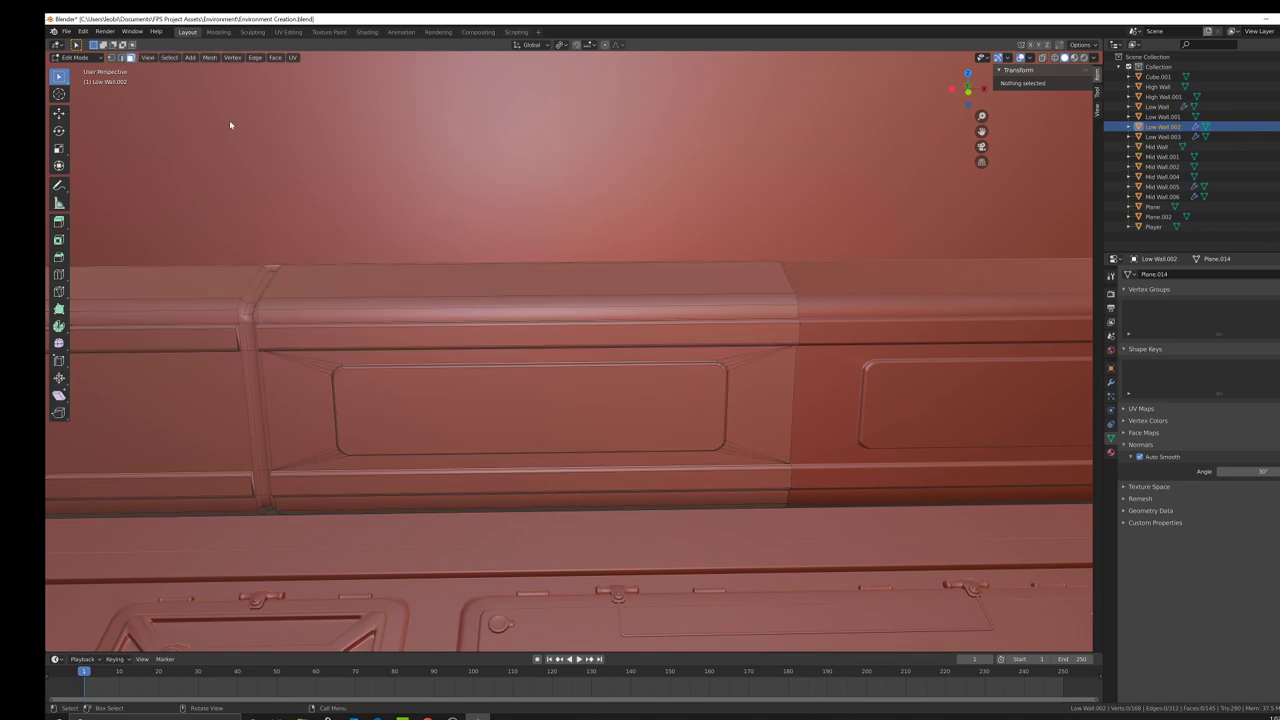
left_click(640, 422)
key("Tab")
scroll(548, 406, "down", 4)
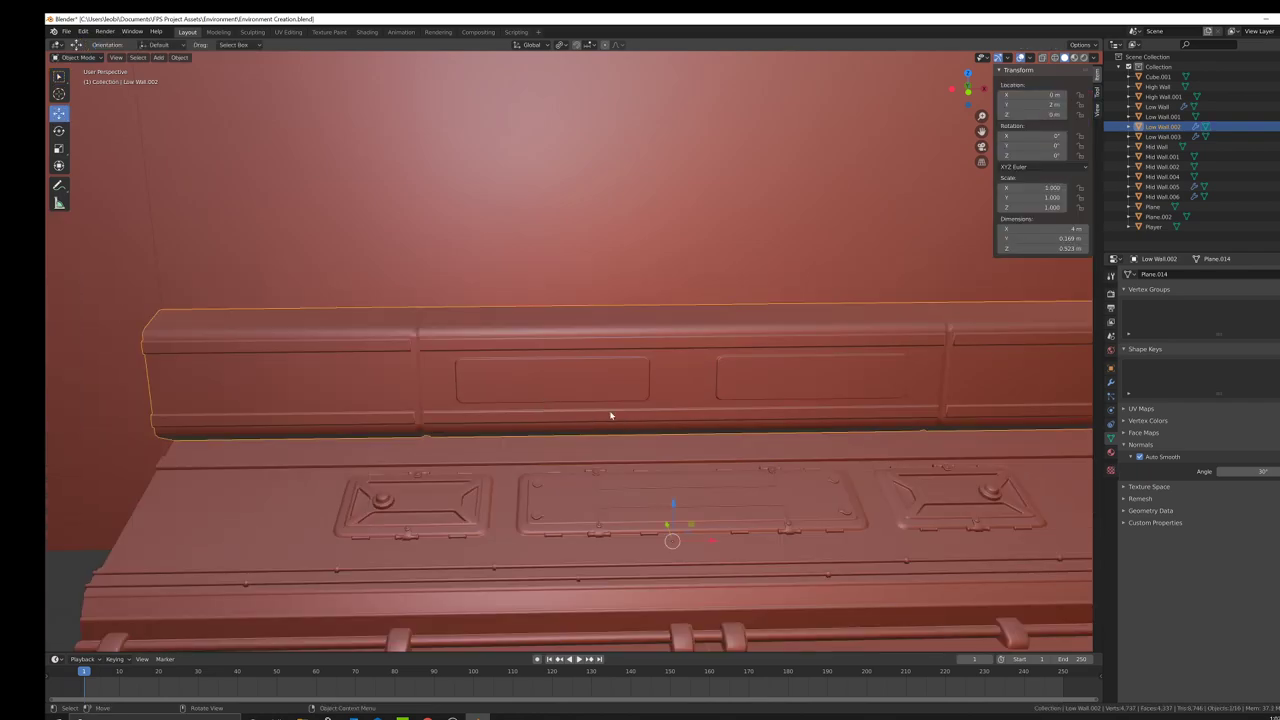
key("Tab")
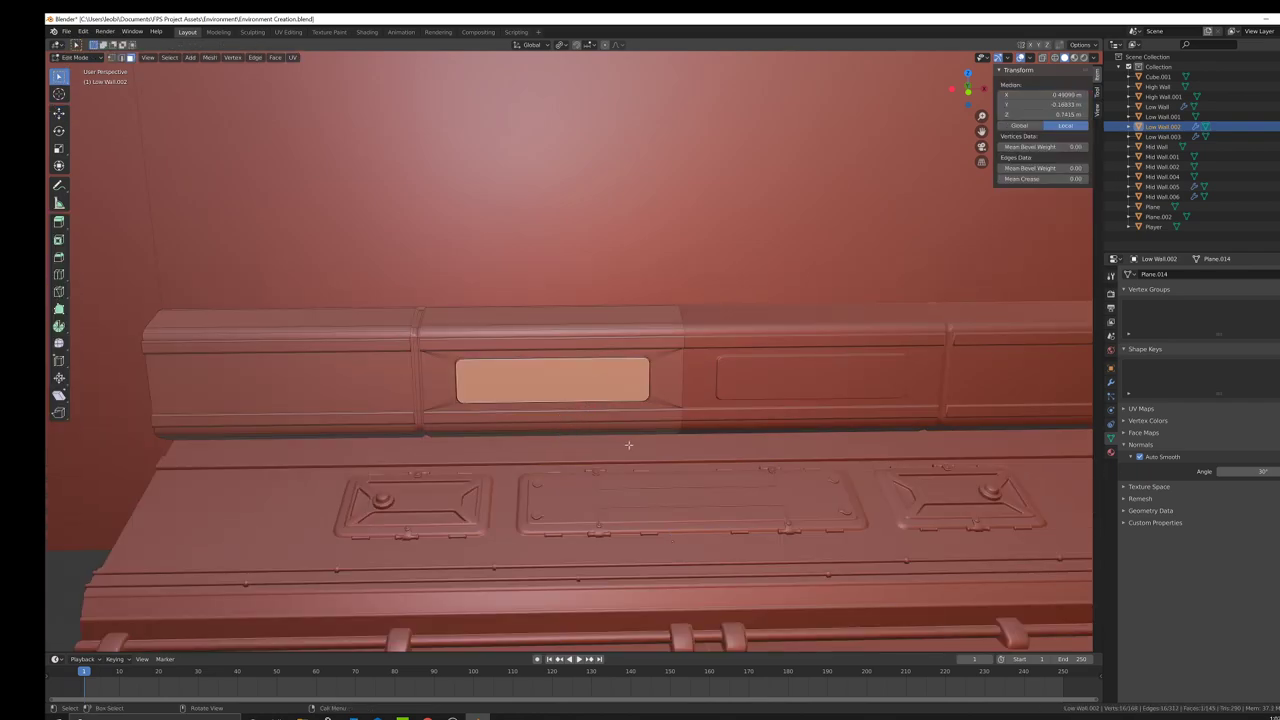
middle_click_drag(591, 420, 600, 407)
key("Tab")
left_click(467, 481)
key("Tab")
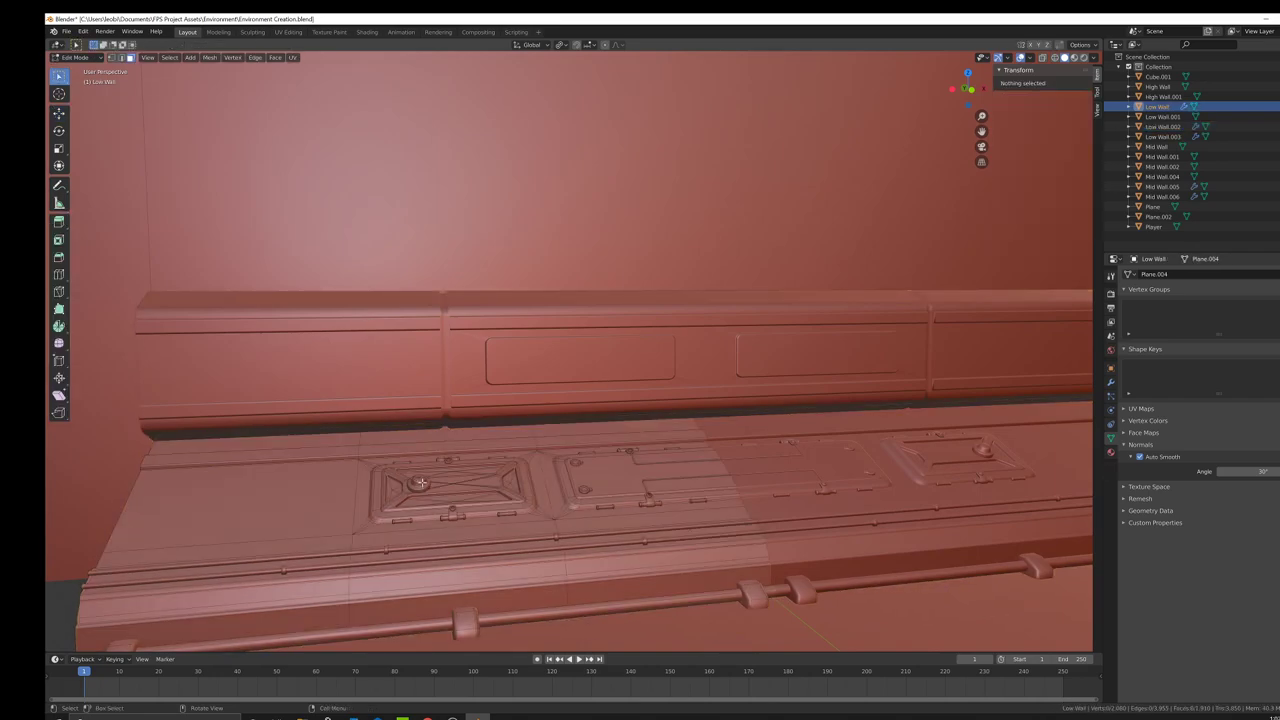
middle_click_drag(727, 432, 785, 420)
key("Tab")
left_click(673, 364)
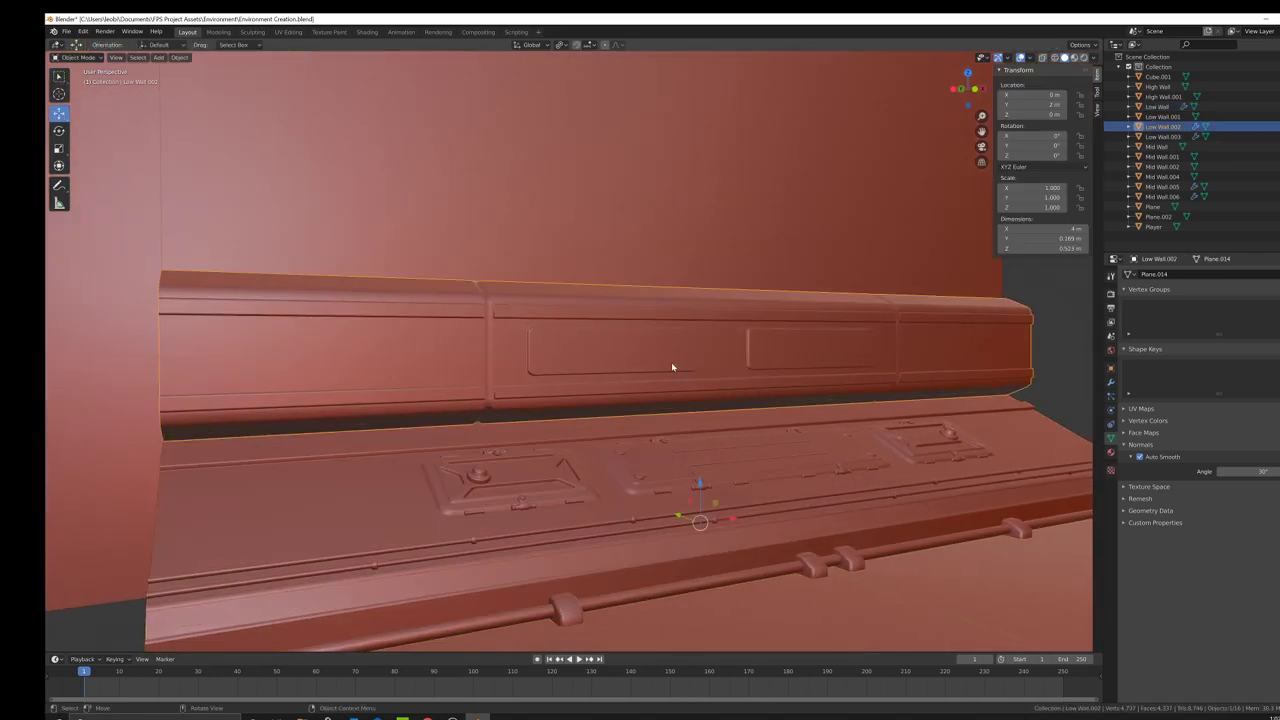
key("Tab")
Step: Add the Low Wall to the strip's selection and open both objects together in edit mode
middle_click_drag(677, 361, 679, 483)
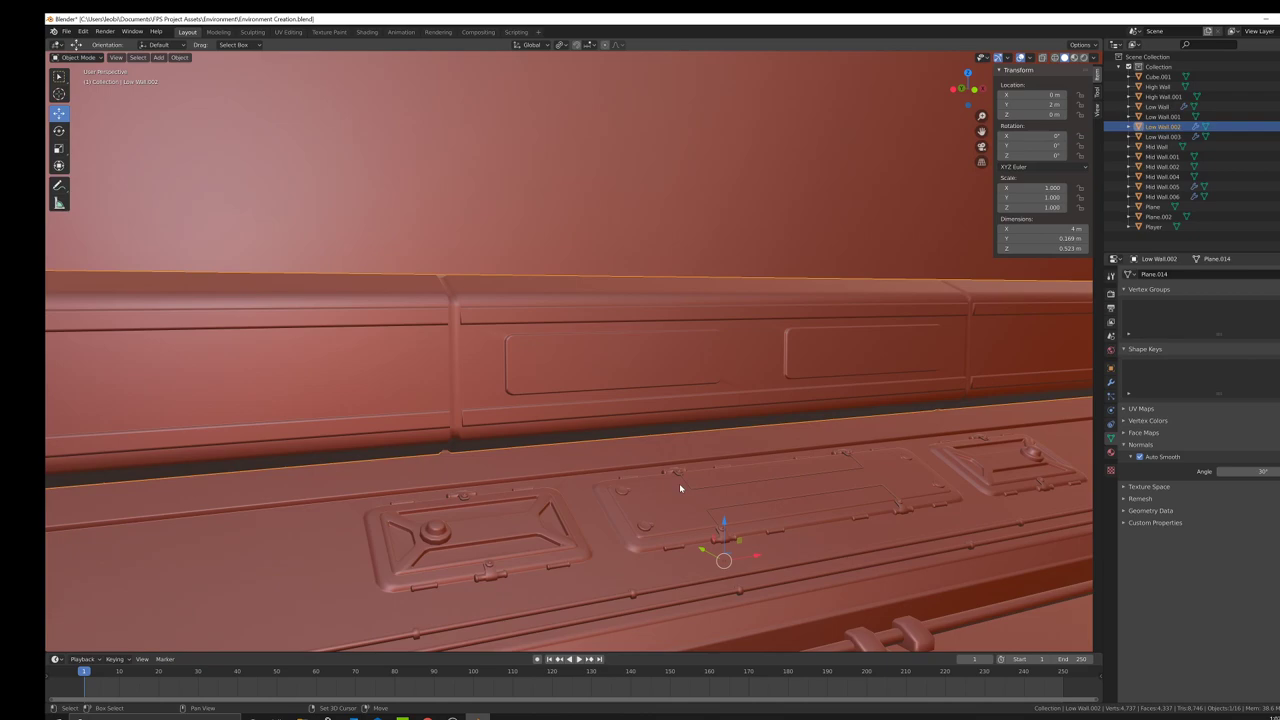
key("alt+q")
left_click(721, 450)
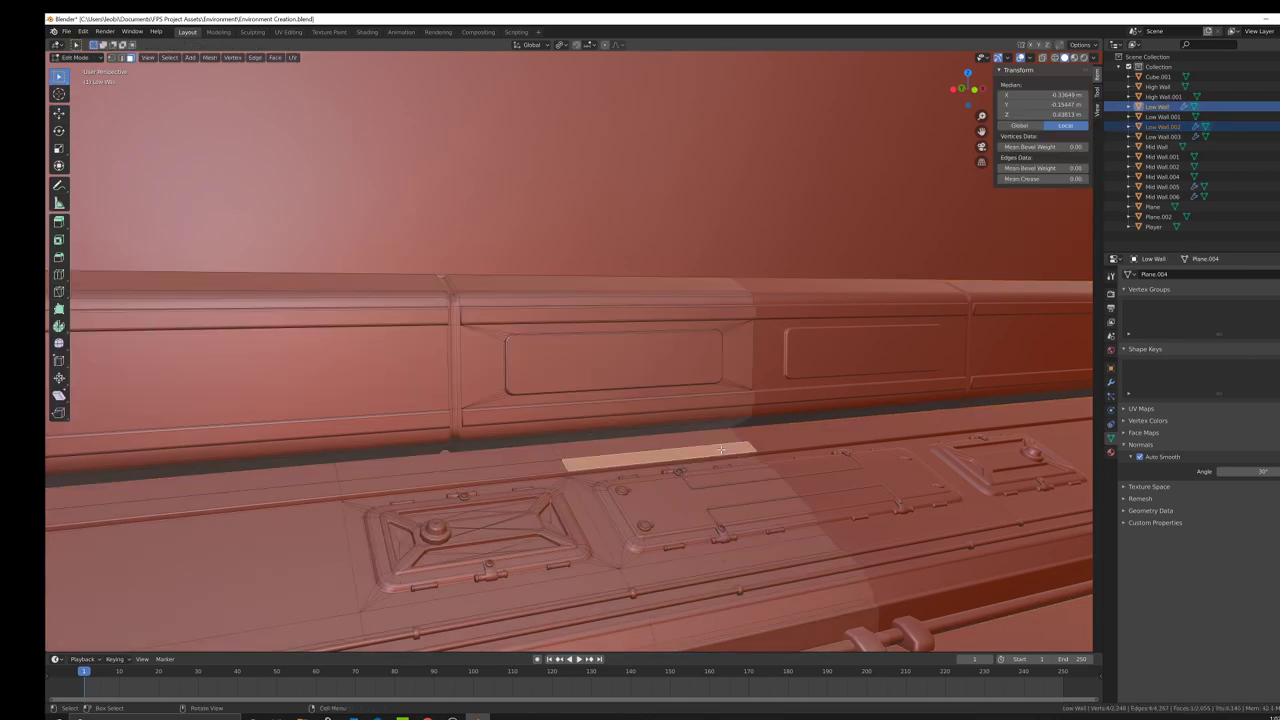
scroll(674, 437, "down", 4)
mouse_move(668, 437)
middle_mouse_down()
mouse_move(706, 454)
mouse_move(668, 445)
mouse_move(530, 496)
mouse_move(677, 409)
middle_mouse_up()
scroll(593, 453, "up", 3)
scroll(677, 405, "up", 5)
middle_click_drag(751, 427, 617, 472)
Step: Select the whole small hinge bar above the Low Wall's side hatch, duplicate it and raise the copy about 0.256 m along Z
left_click(606, 466)
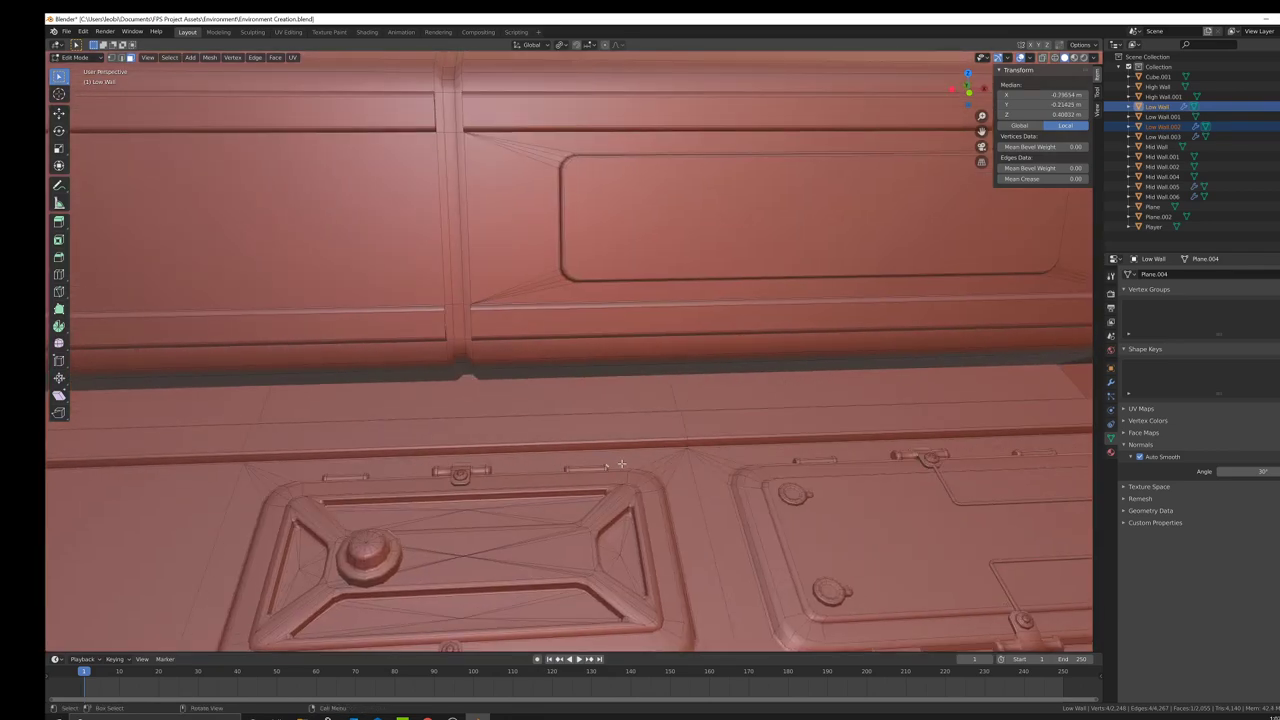
key("ctrl+l")
middle_click_drag(621, 463, 733, 431)
key("shift+d")
right_click(733, 431)
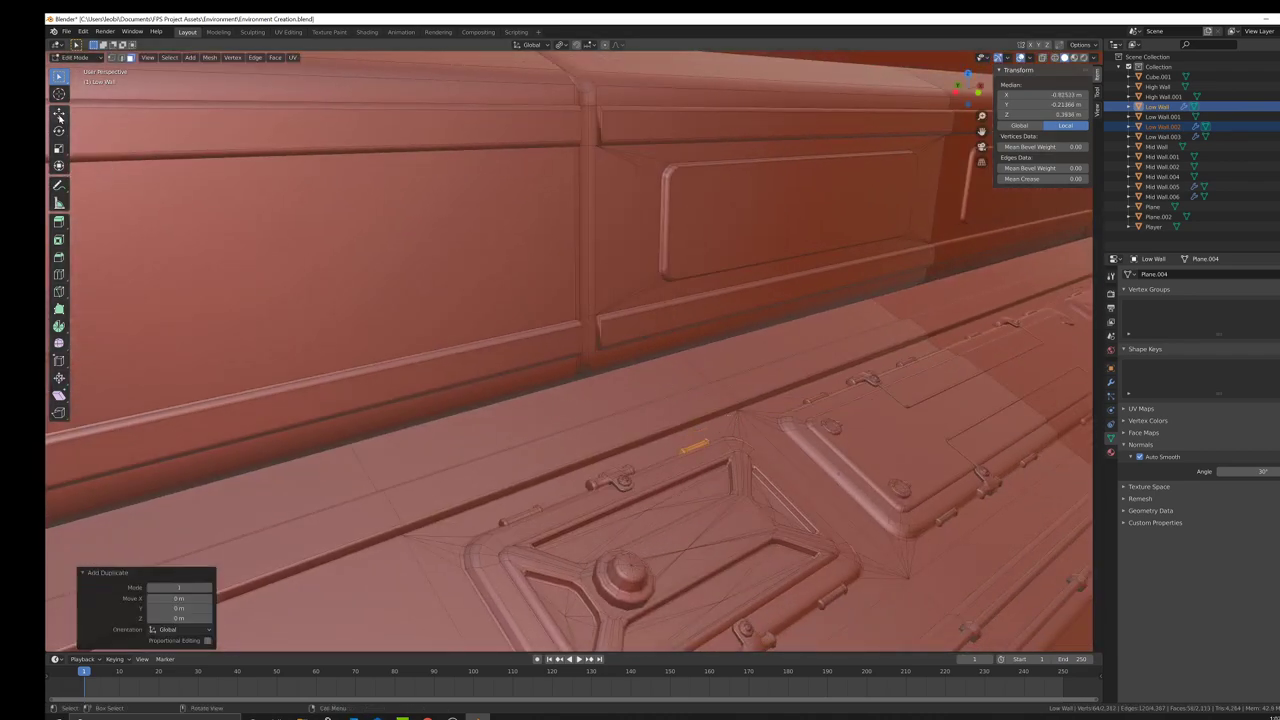
left_click(59, 114)
left_click_drag(706, 409, 706, 248)
middle_click_drag(706, 248, 791, 320)
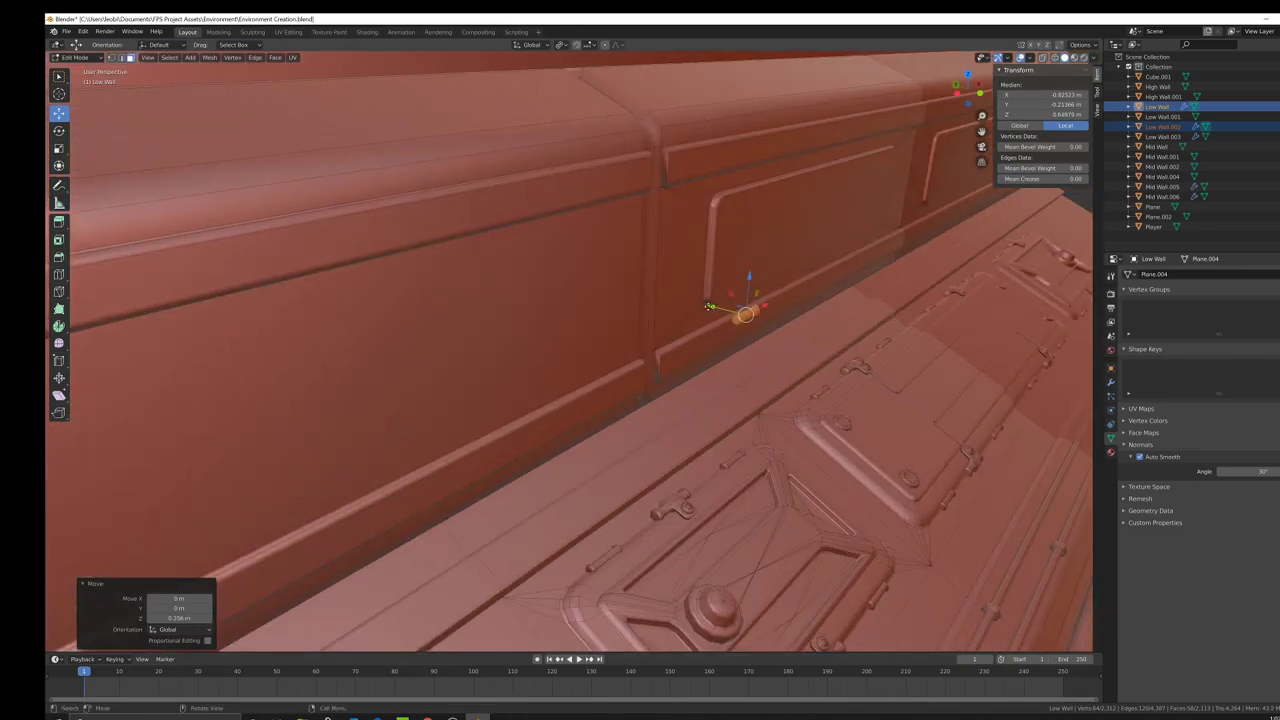
Step: Move the hinge bar copy about 0.049 m in Y and along X beneath the raised panel's lower edge, and separate it into its own object
left_click_drag(709, 306, 684, 296)
middle_click_drag(684, 296, 568, 265)
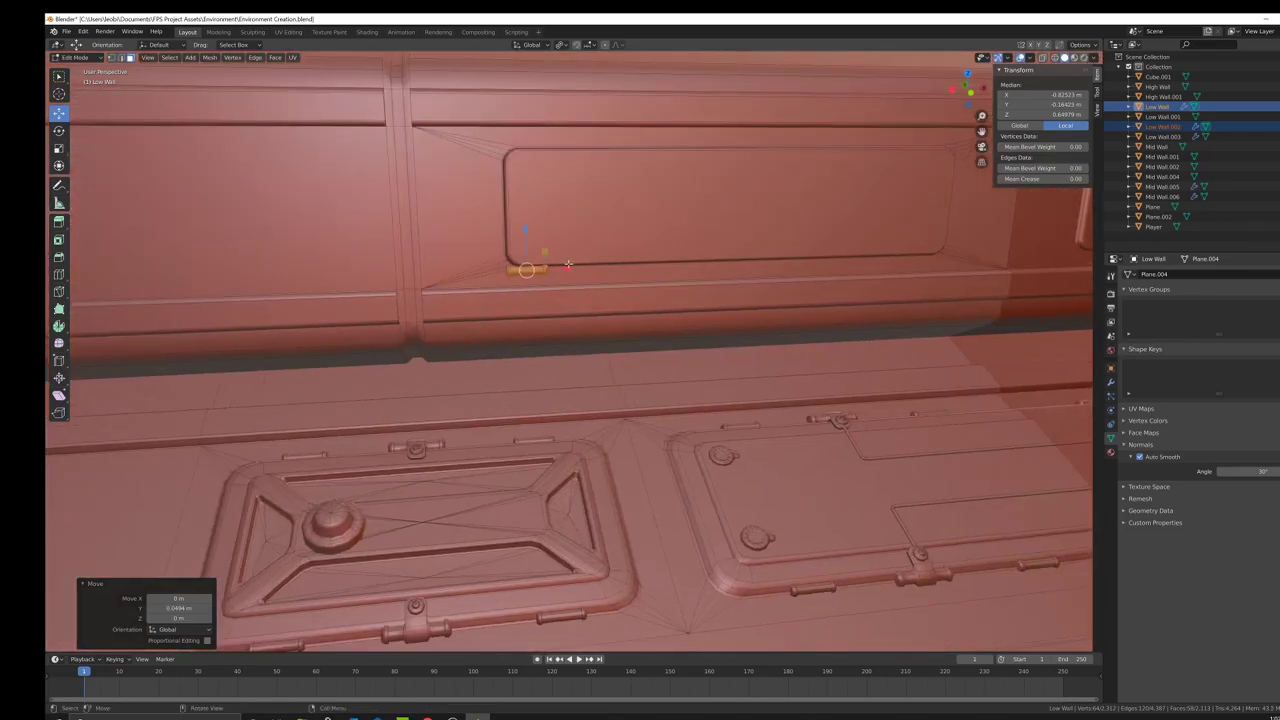
left_click_drag(563, 271, 610, 267)
middle_click_drag(610, 267, 566, 256)
key("p")
left_click(566, 255)
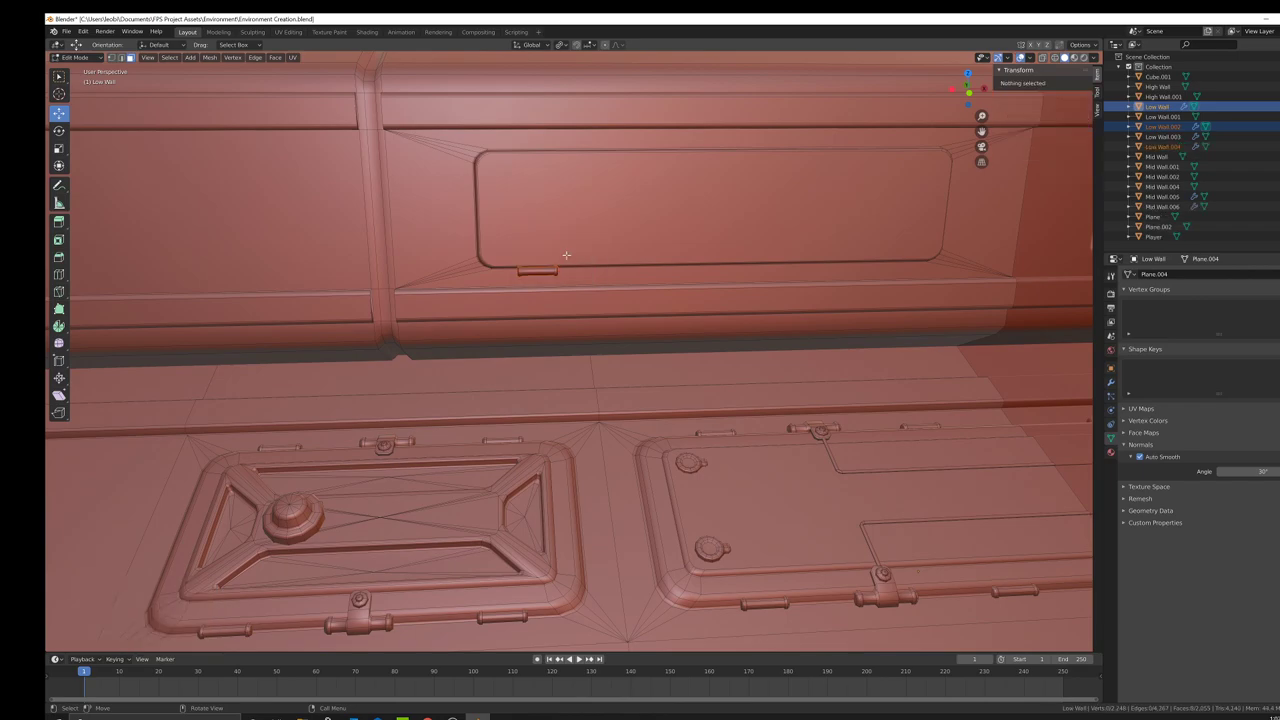
Step: Select the whole round fastener at the upper corner of the Low Wall's centre hatch, duplicate it and raise the copy along Z
left_click(695, 462)
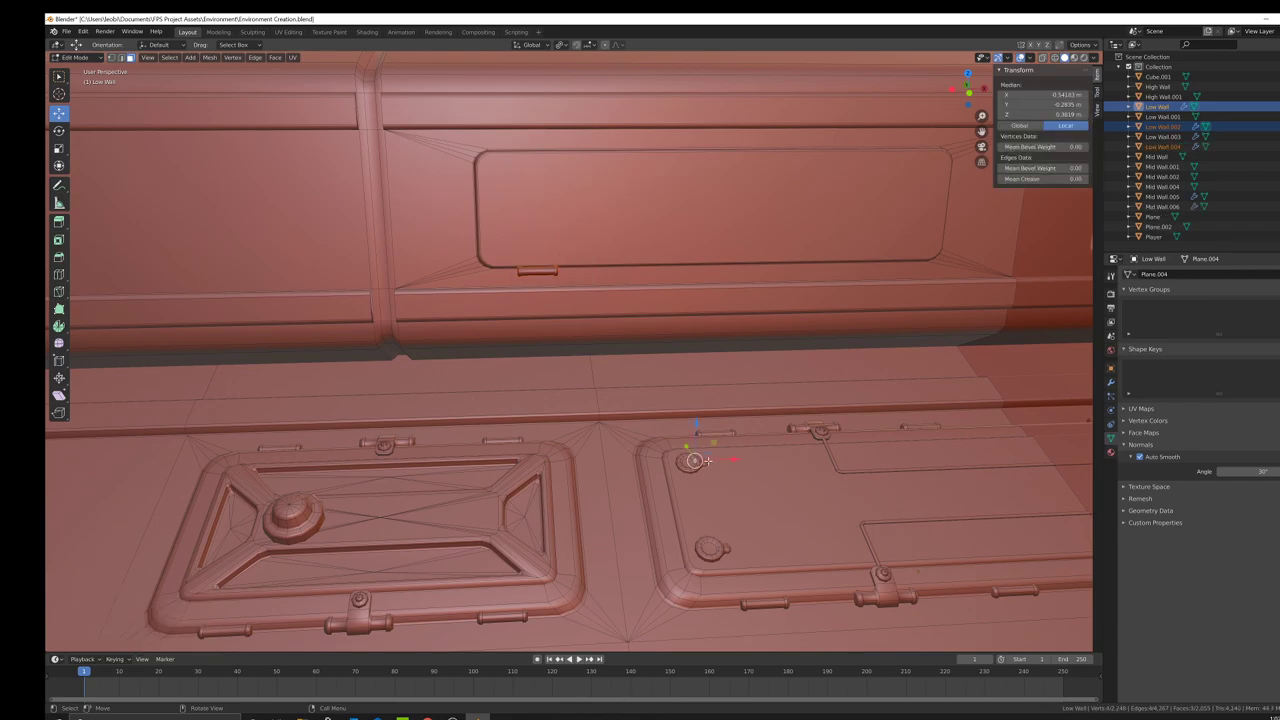
key("ctrl+l")
middle_click_drag(581, 436, 852, 437)
key("shift+d")
right_click(852, 437)
left_click_drag(752, 411, 752, 290)
Step: Separate the raised fastener copy into its own object and set its origin to Center of Mass (Surface)
key("p")
left_click(737, 283)
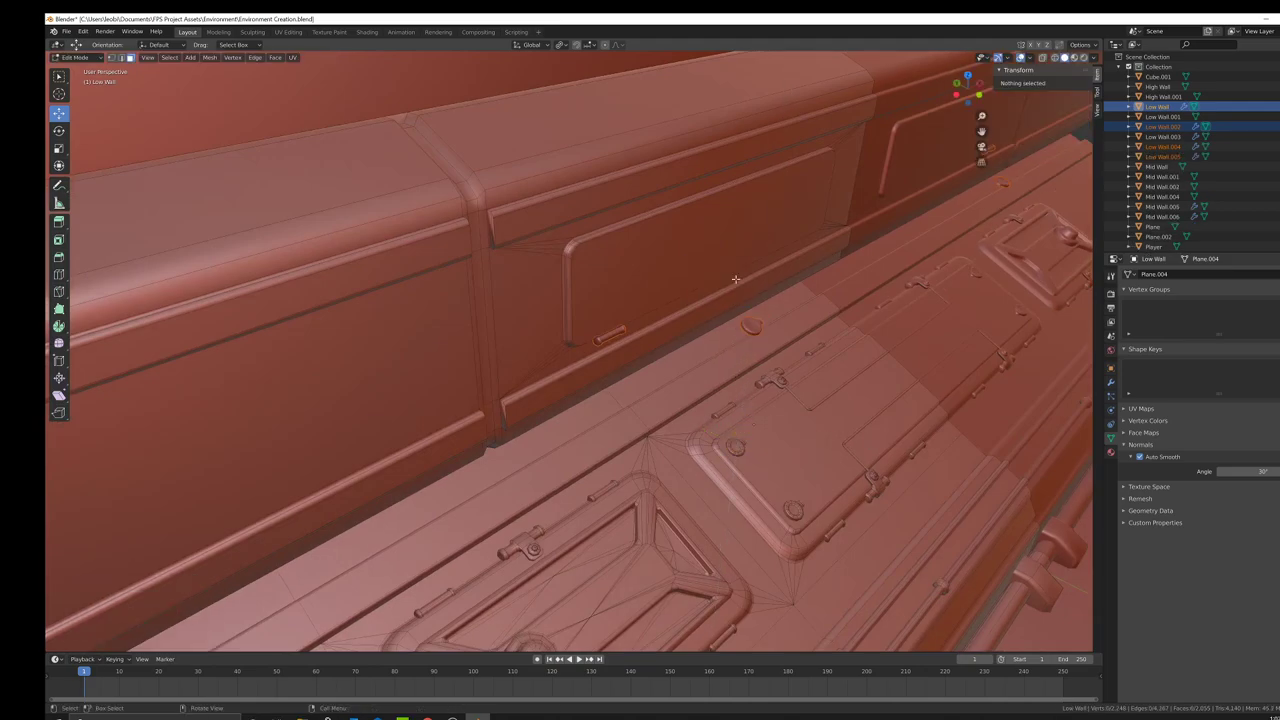
key("Tab")
left_click(752, 328)
middle_click_drag(752, 328, 787, 357, "shift")
right_click(787, 357)
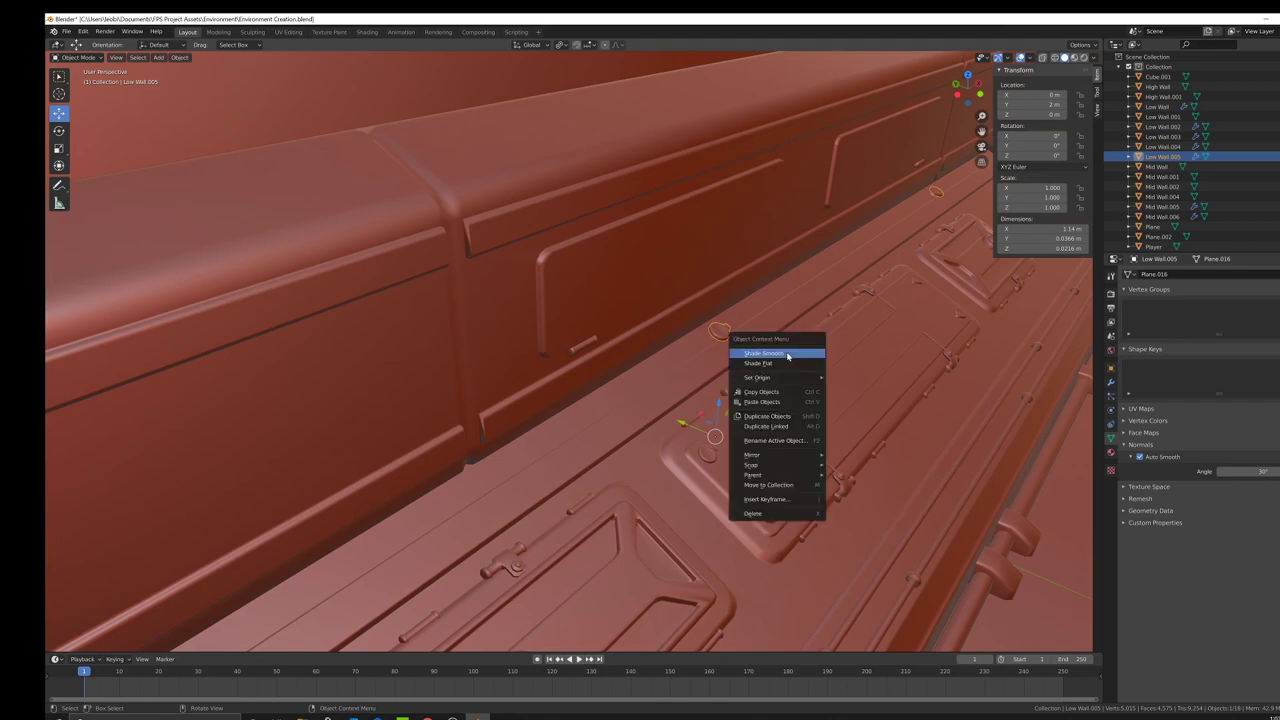
mouse_move(770, 379)
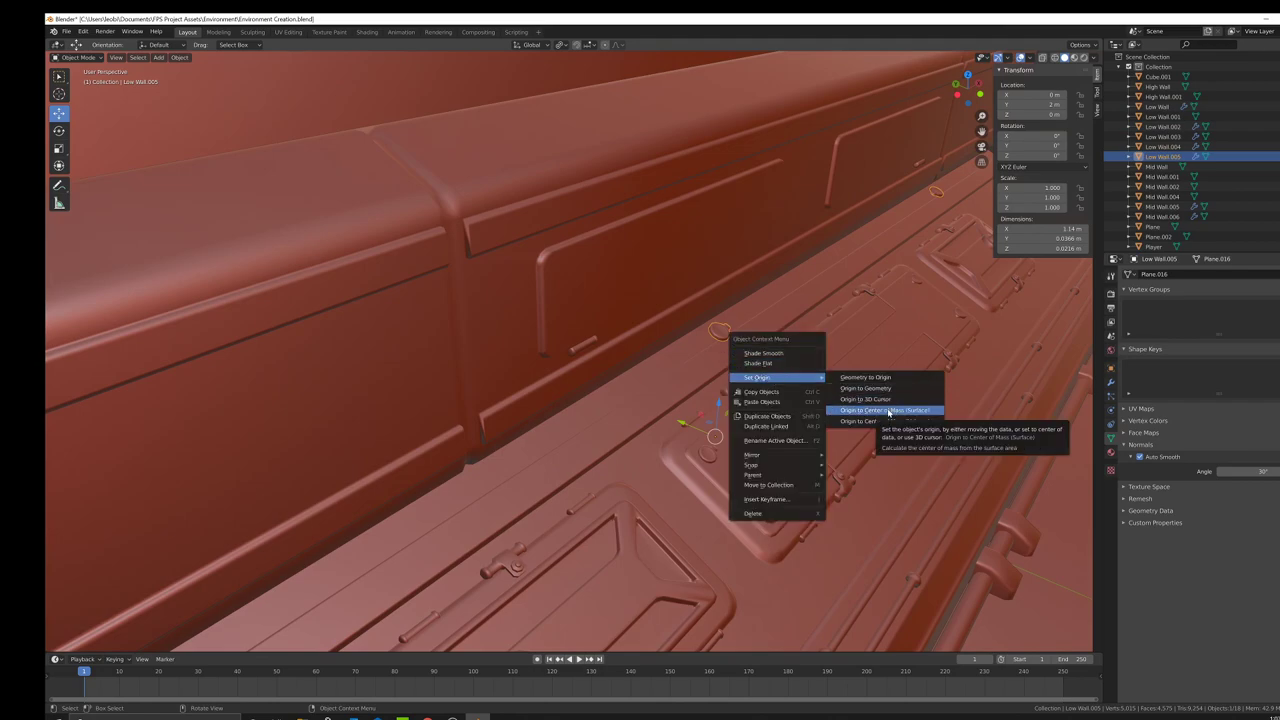
left_click(888, 412)
Step: Rotate the separated fastener 75.5° about the global X axis
scroll(766, 355, "up", 3)
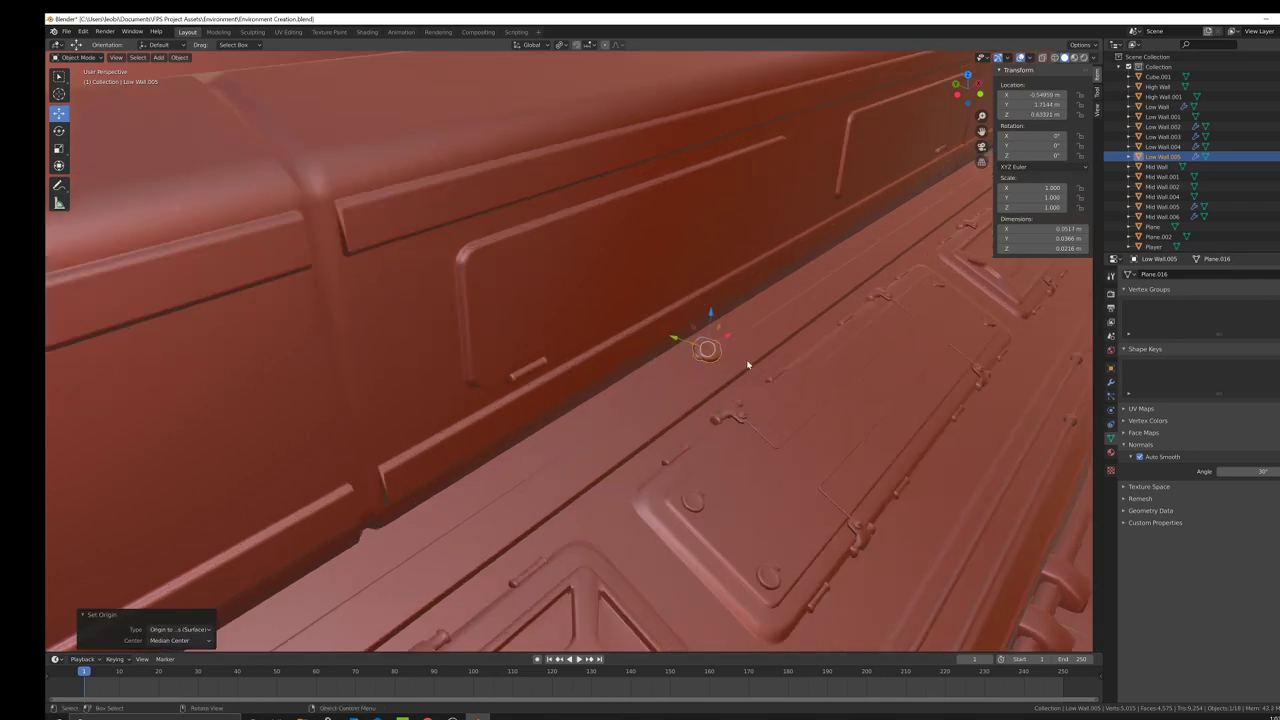
key("r")
key("x")
left_click(757, 421)
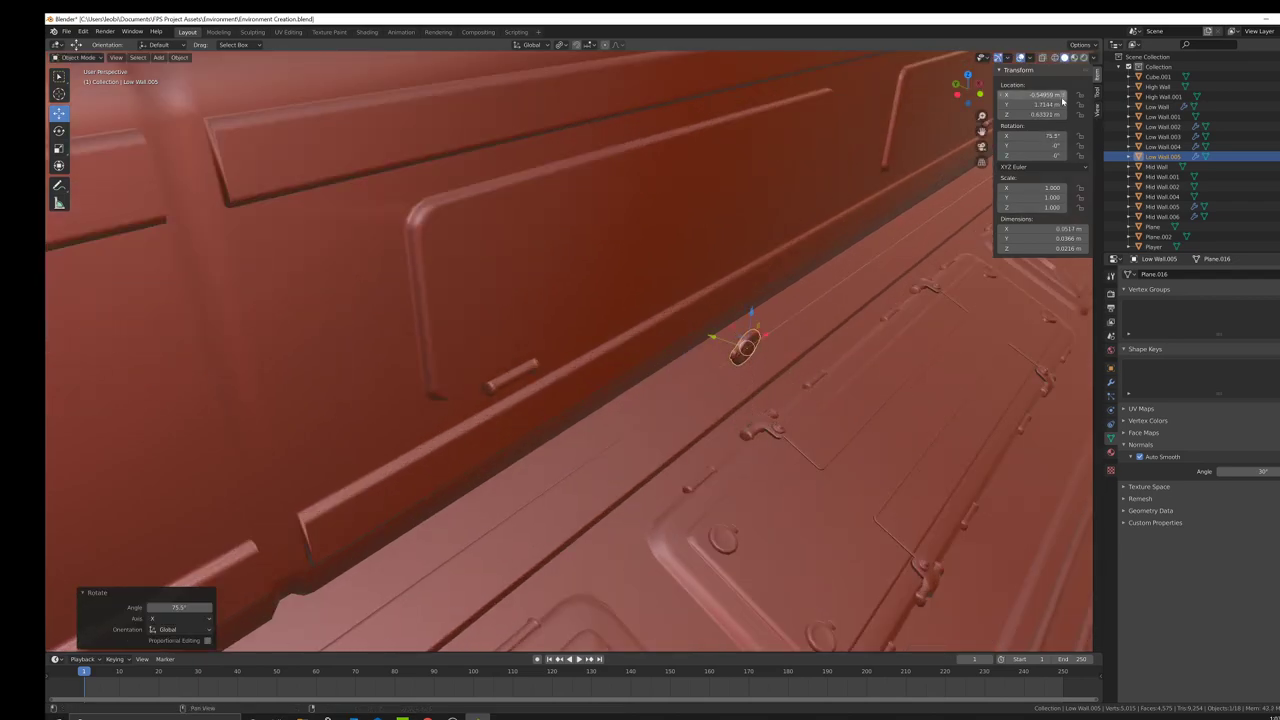
right_click(908, 338)
left_click(912, 338)
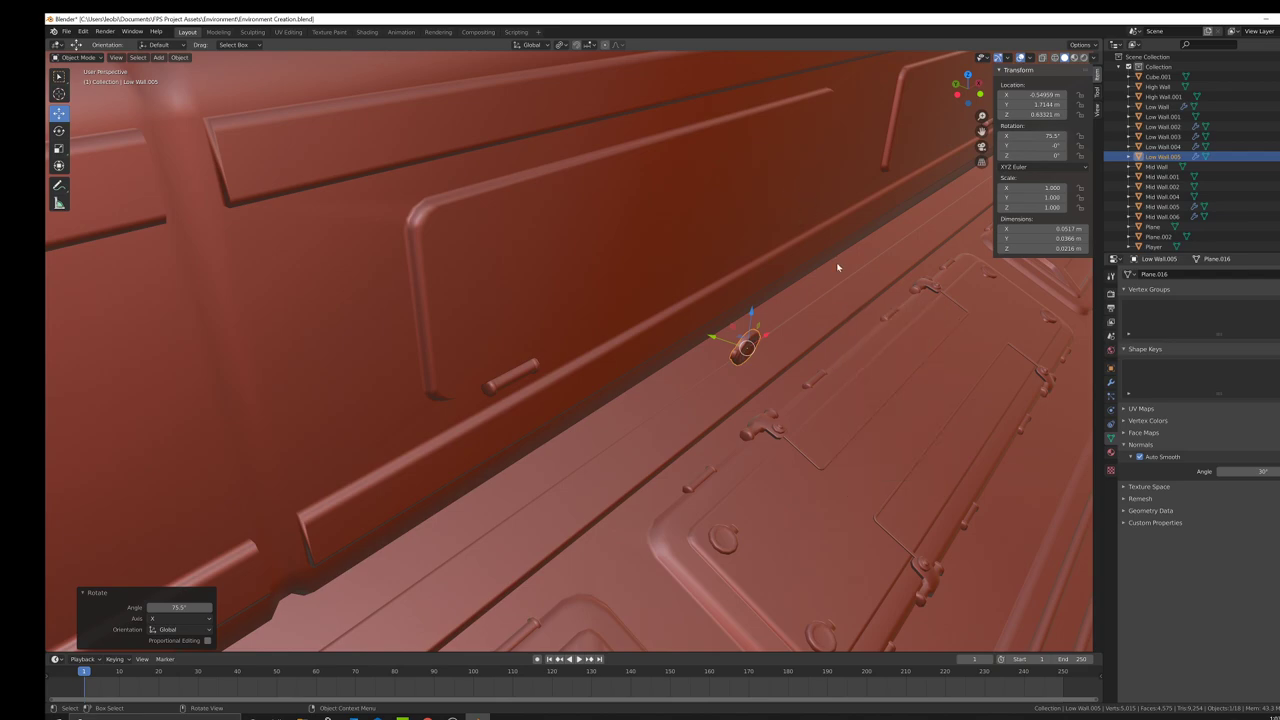
Step: Correct the fastener's tilt by rotating it -14.5° about the global X axis
middle_click_drag(837, 266, 932, 270)
key("r")
key("x")
key("z")
right_click(902, 266)
key("r")
key("x")
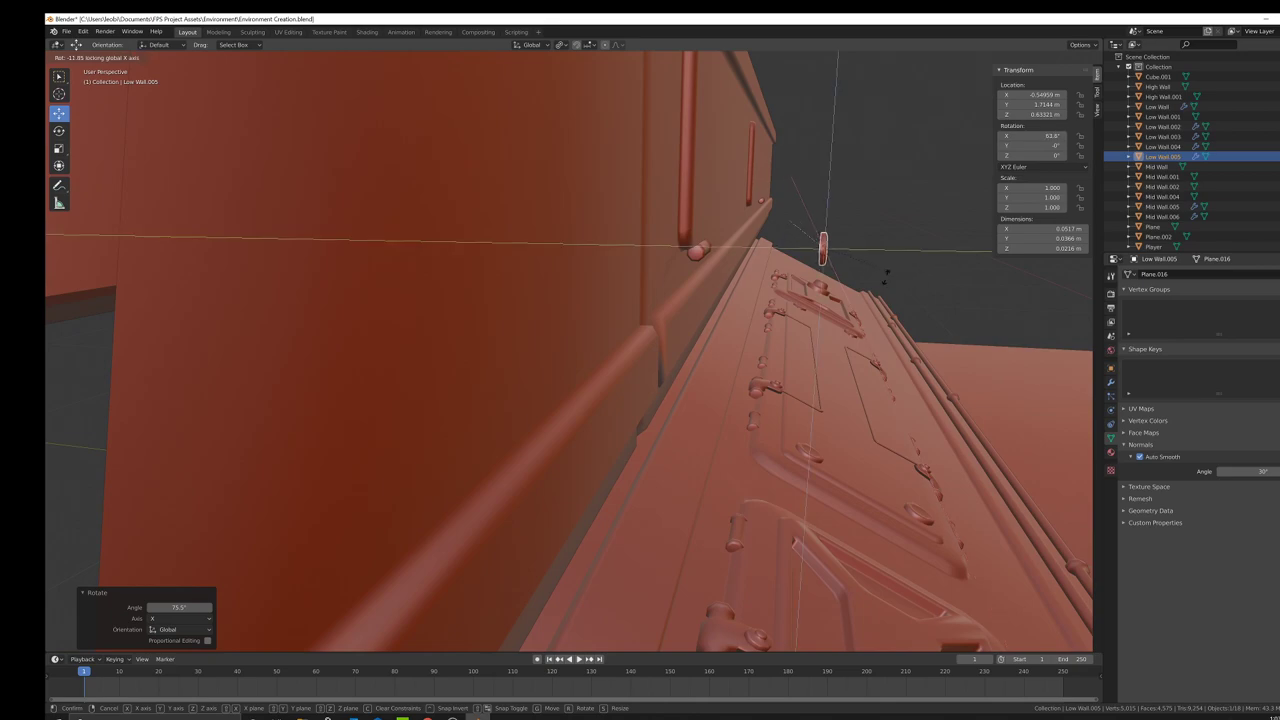
left_click(951, 243)
Step: Move the fastener about 0.12 m along Y to the strip's face and raise it along Z to about 0.72 m
middle_click_drag(880, 249, 805, 285)
key("g")
key("y")
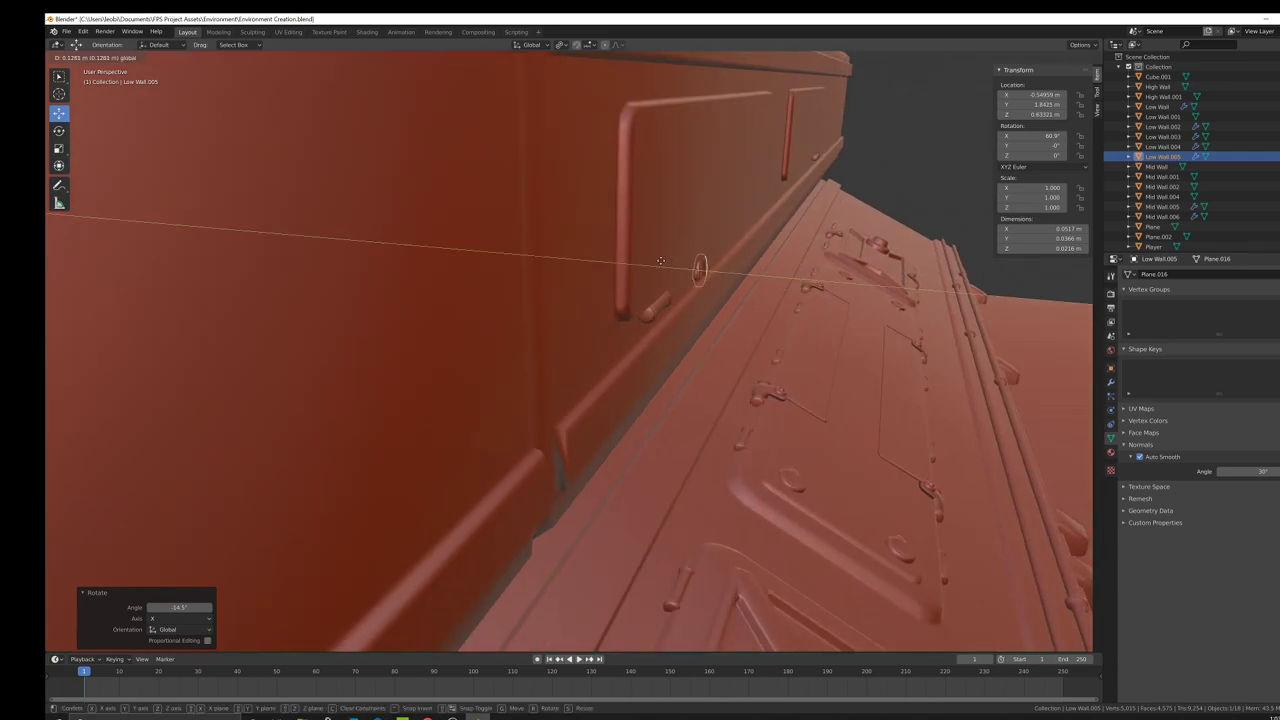
left_click(664, 259)
middle_click_drag(664, 259, 701, 321)
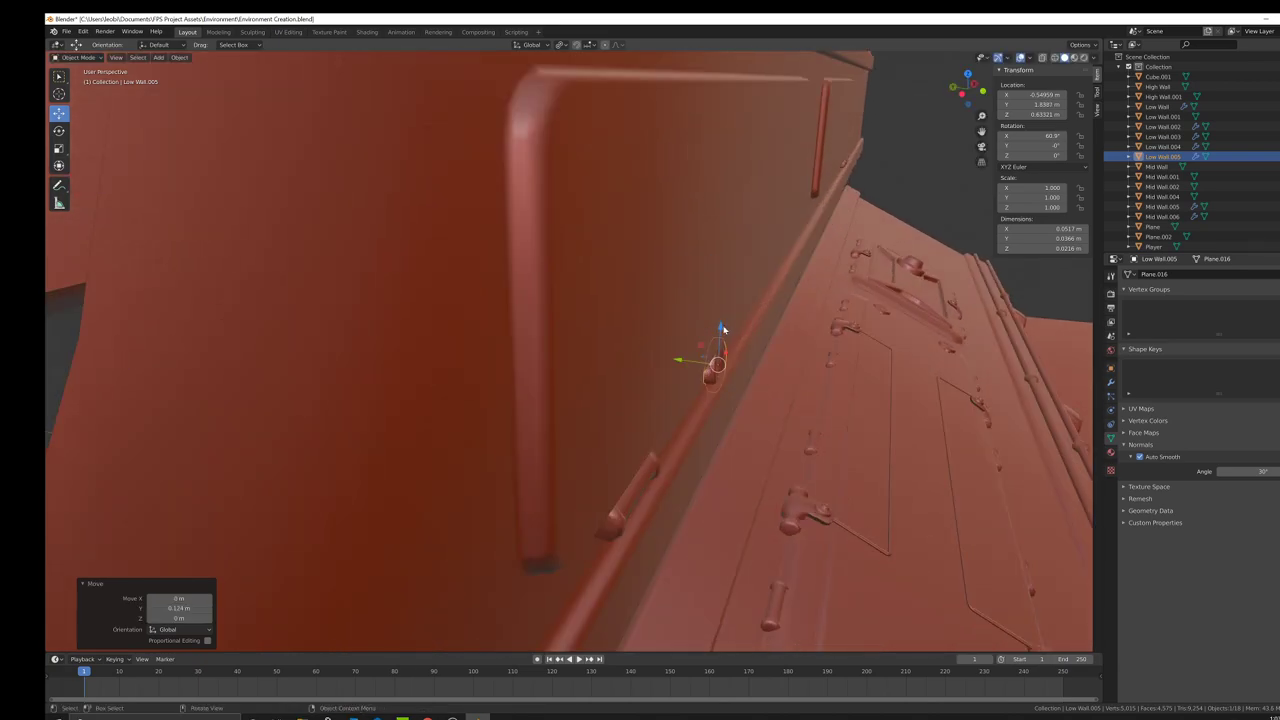
left_click_drag(722, 329, 705, 243)
middle_click_drag(755, 251, 836, 264)
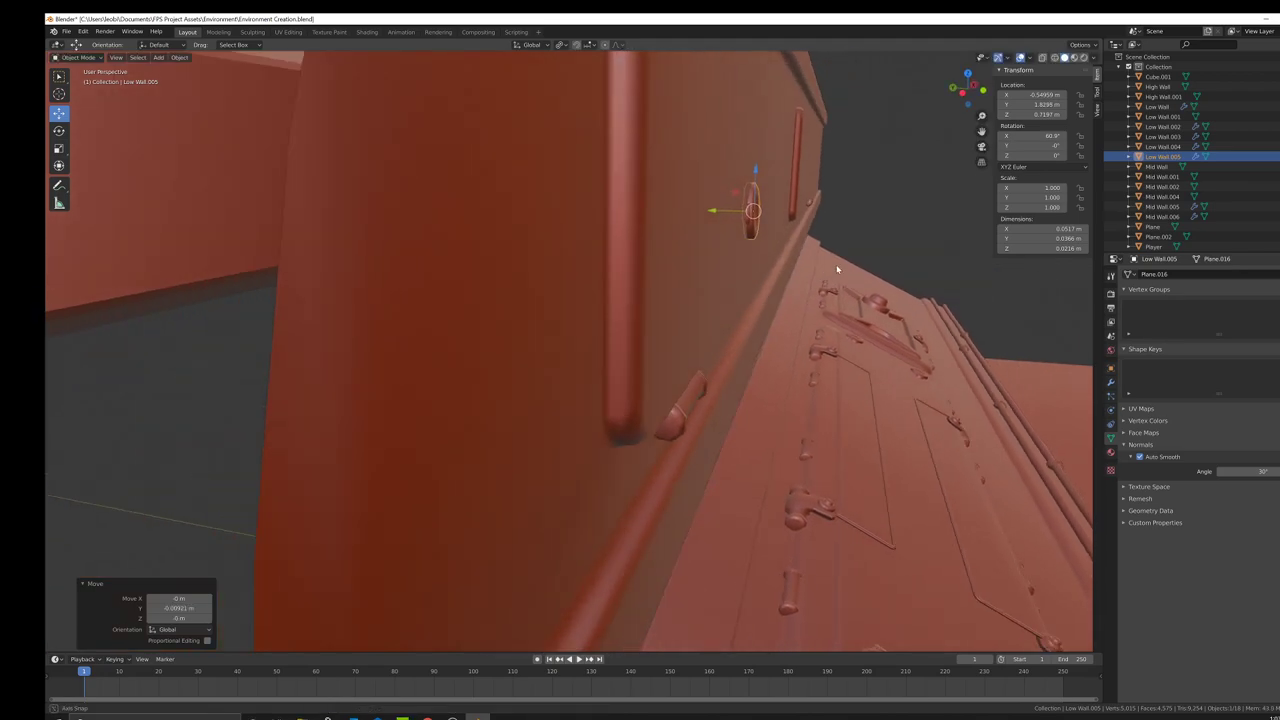
Step: Fine-tune the fastener's X rotation to about 63.3° and its Y position so it sits against the panel face
key("r")
key("x")
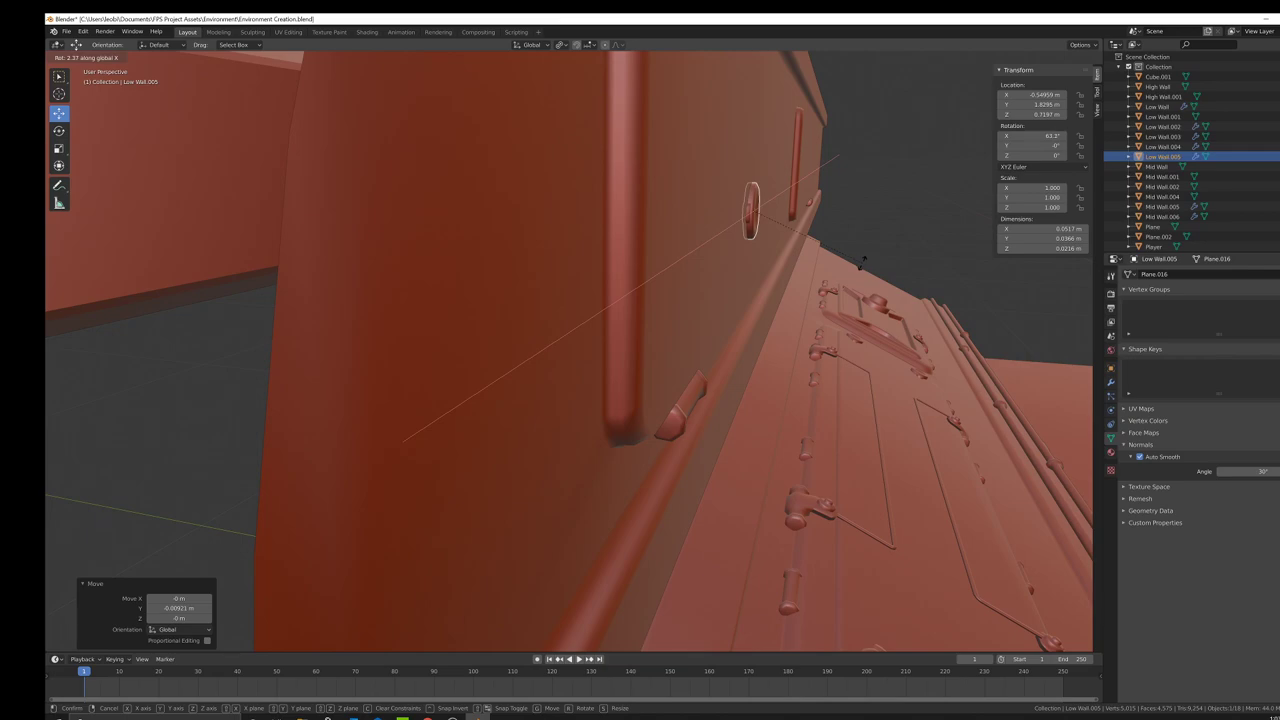
left_click(864, 263)
middle_click_drag(864, 263, 663, 293)
scroll(663, 293, "up", 3)
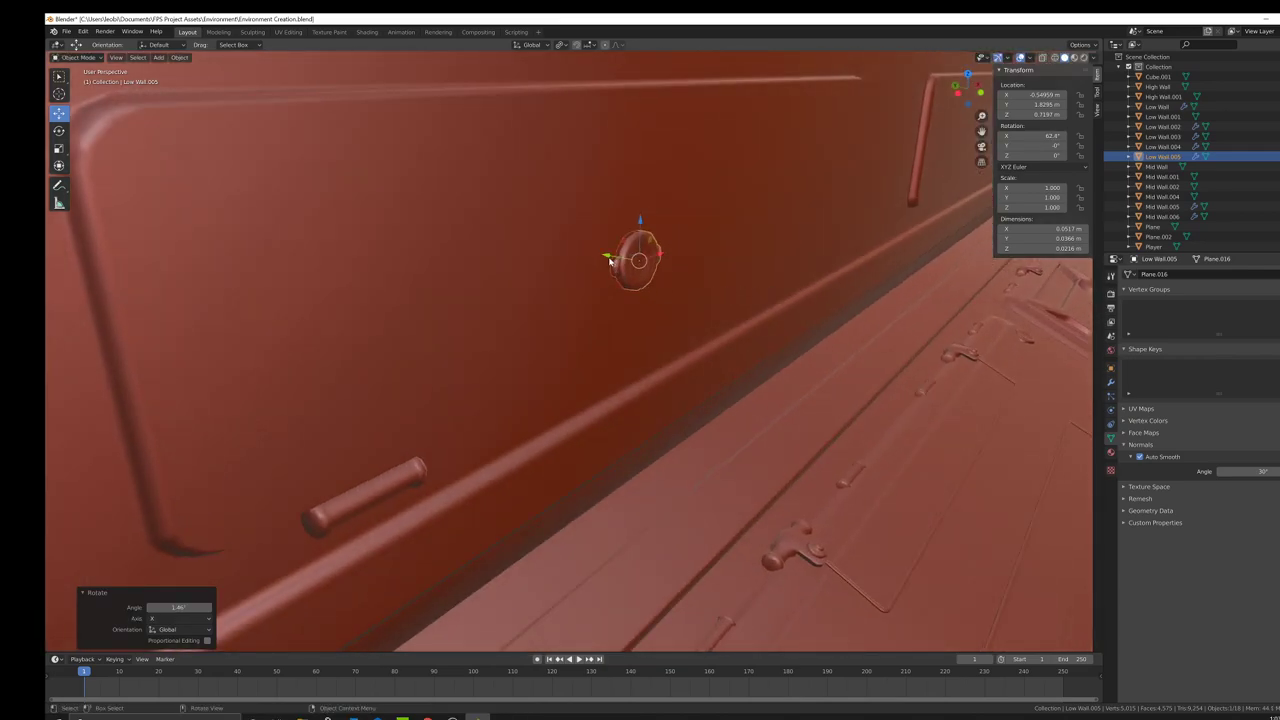
left_click_drag(609, 260, 613, 258)
middle_click_drag(613, 258, 668, 237)
key("r")
key("x")
left_click(669, 232)
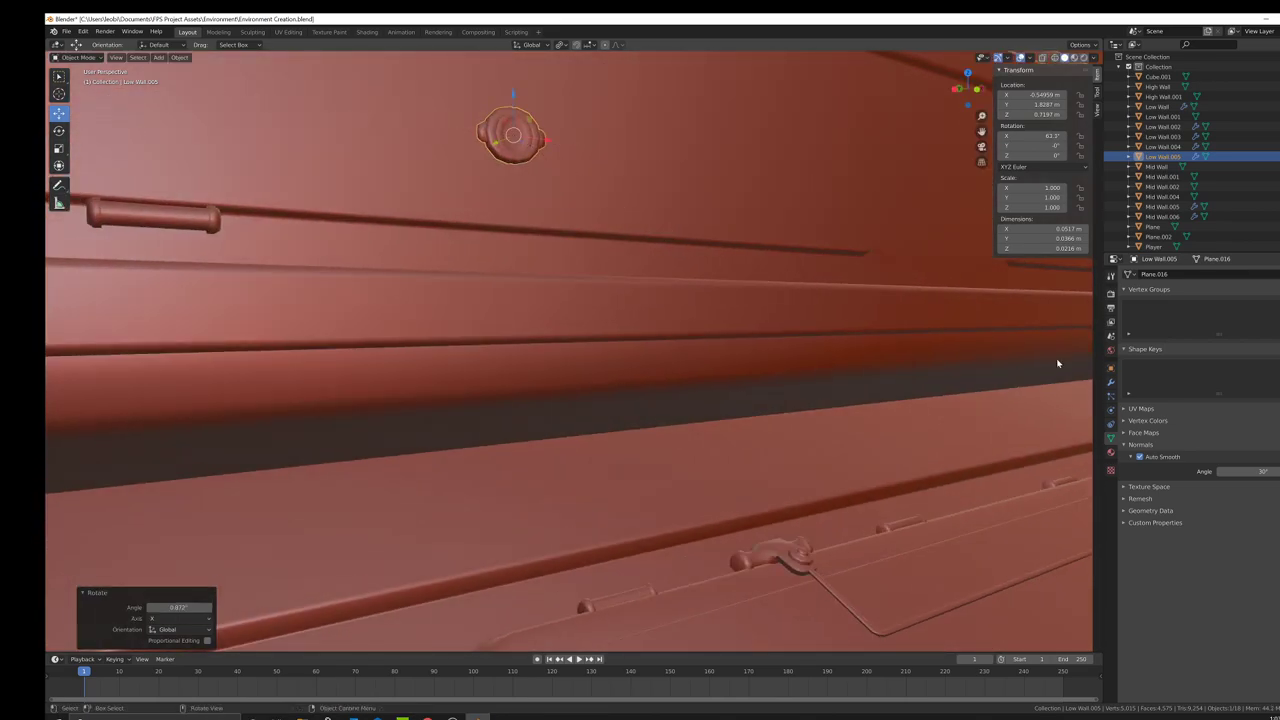
Step: Remove the Mirror modifier from the fastener and raise it about 0.06 m along Z
left_click(1111, 383)
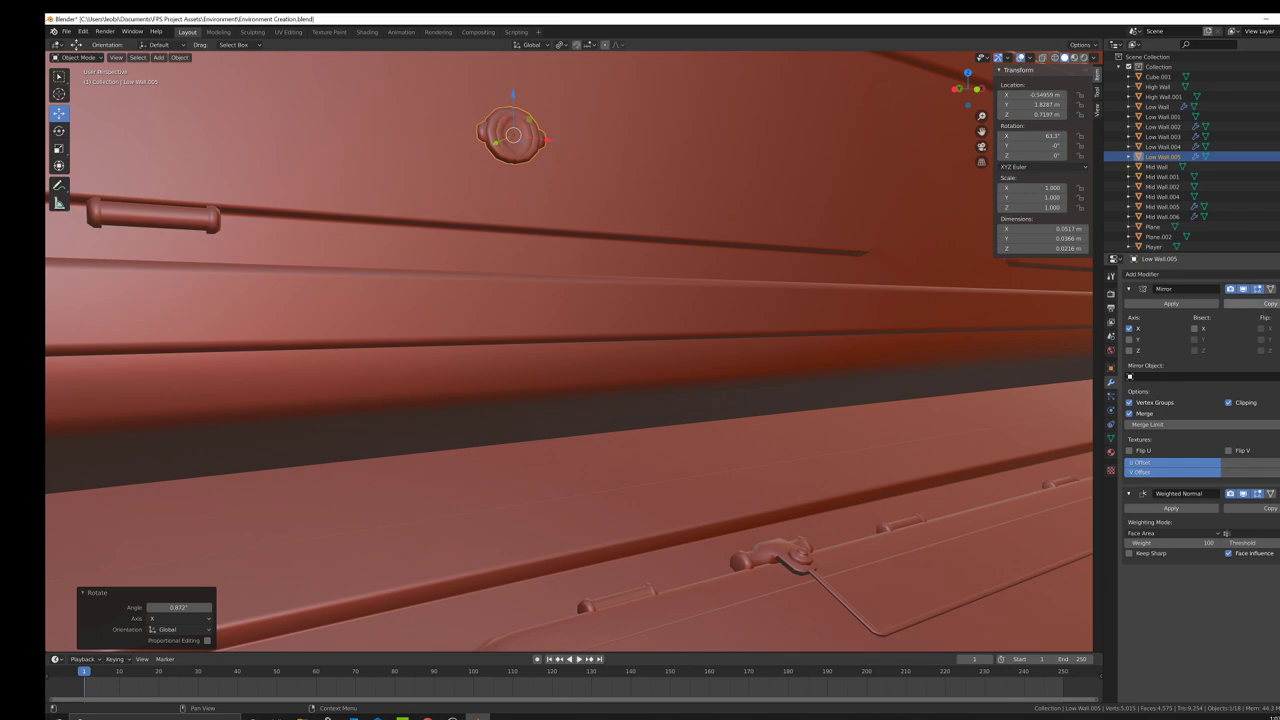
left_click(1279, 289)
scroll(765, 270, "down", 5)
middle_click_drag(671, 277, 712, 321)
left_click_drag(712, 316, 712, 272)
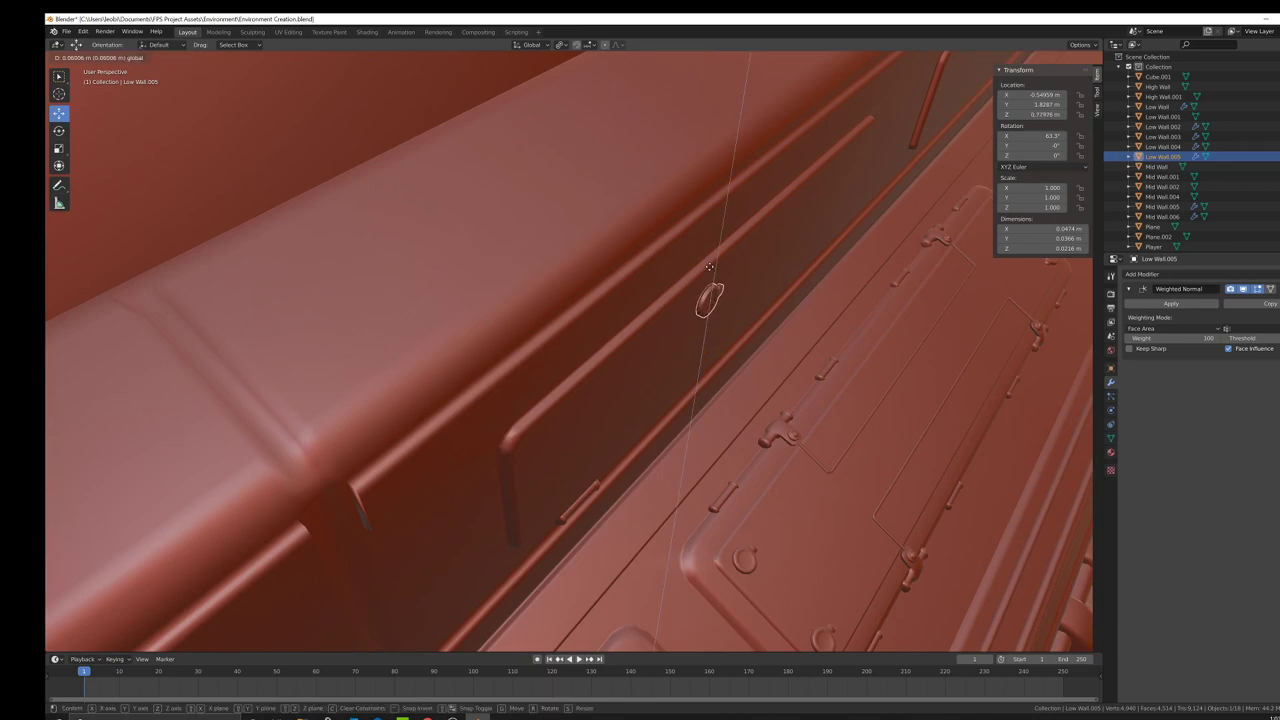
Step: Scale the fastener to about 0.712 and move it into the raised panel's upper-left corner, adjusting its depth and tilt
middle_click_drag(712, 272, 873, 393)
key("s")
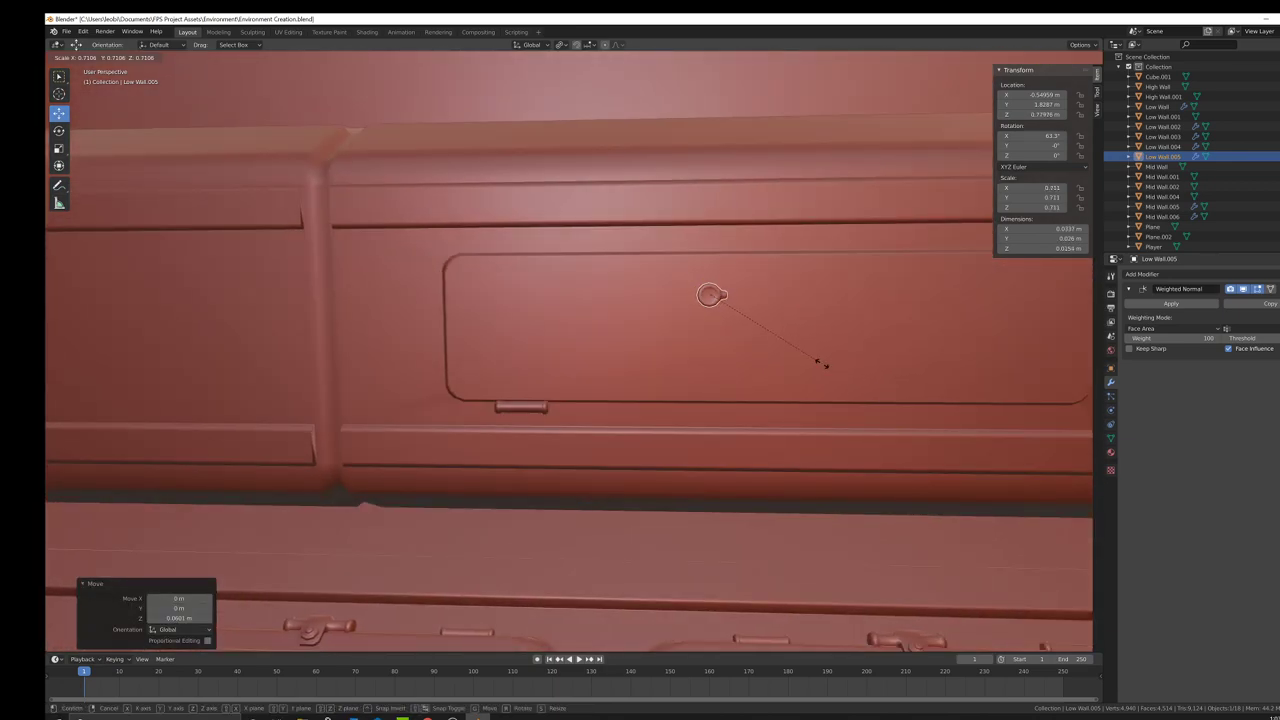
left_click(786, 371)
middle_click_drag(786, 371, 815, 364)
left_click_drag(795, 320, 620, 370)
middle_click_drag(620, 370, 786, 346)
left_click_drag(773, 319, 875, 333)
left_click(872, 333)
middle_click_drag(743, 374, 655, 289)
Step: Duplicate the corner fastener and lower the copy along Z to the panel's lower-left corner
key("shift+d")
right_click(535, 254)
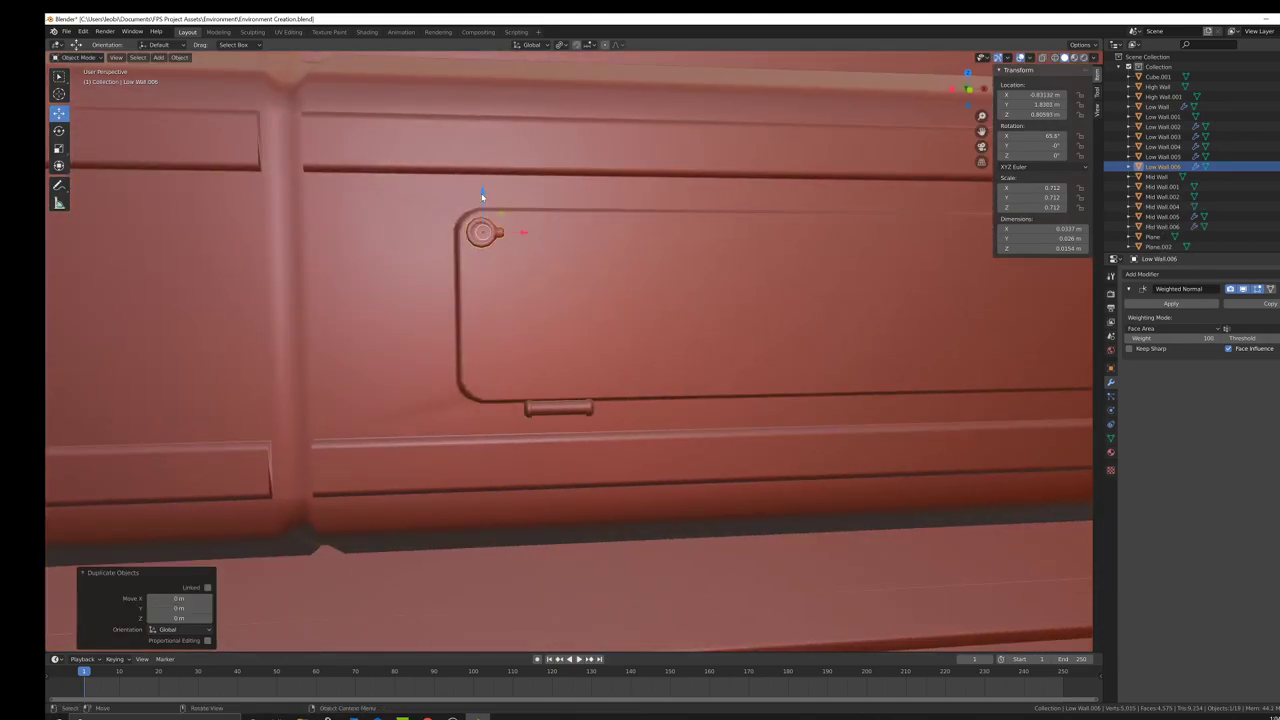
left_click_drag(482, 196, 482, 340)
Step: Set the origin of the hinge bar below the panel to Center of Mass (Surface) and remove its Mirror modifier
left_click(577, 409)
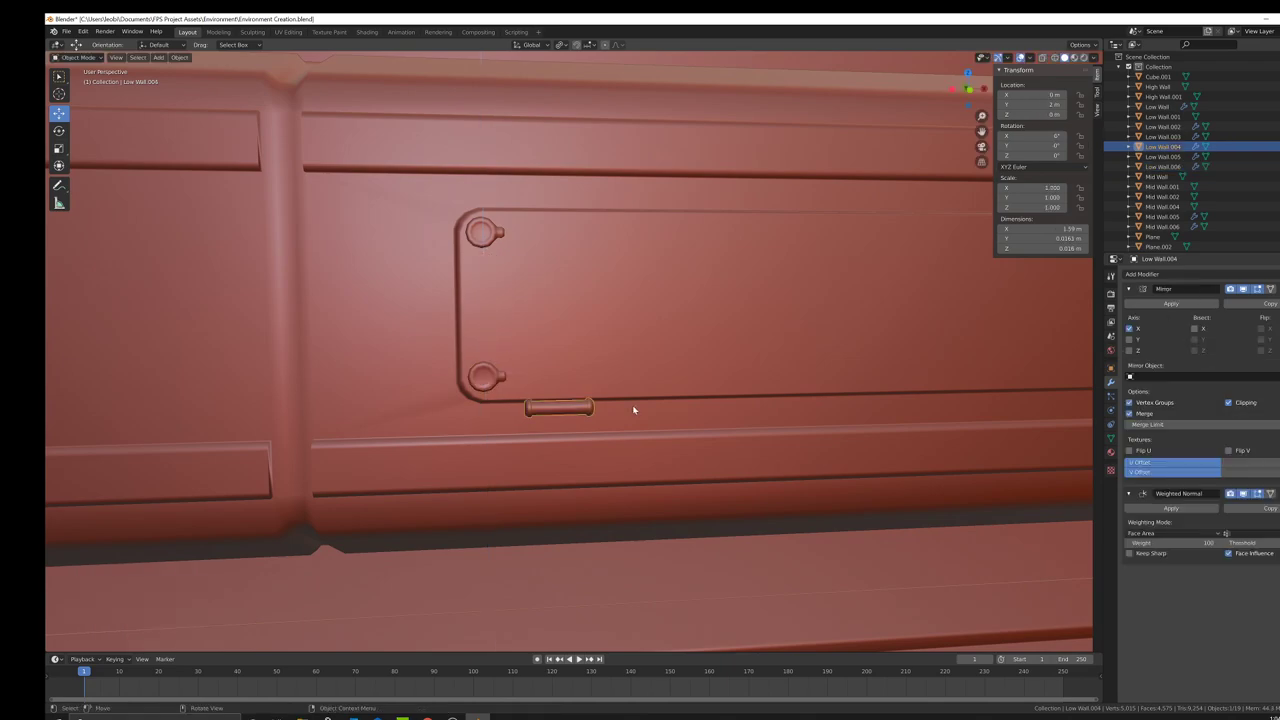
scroll(633, 409, "down", 3)
middle_click_drag(634, 400, 663, 391)
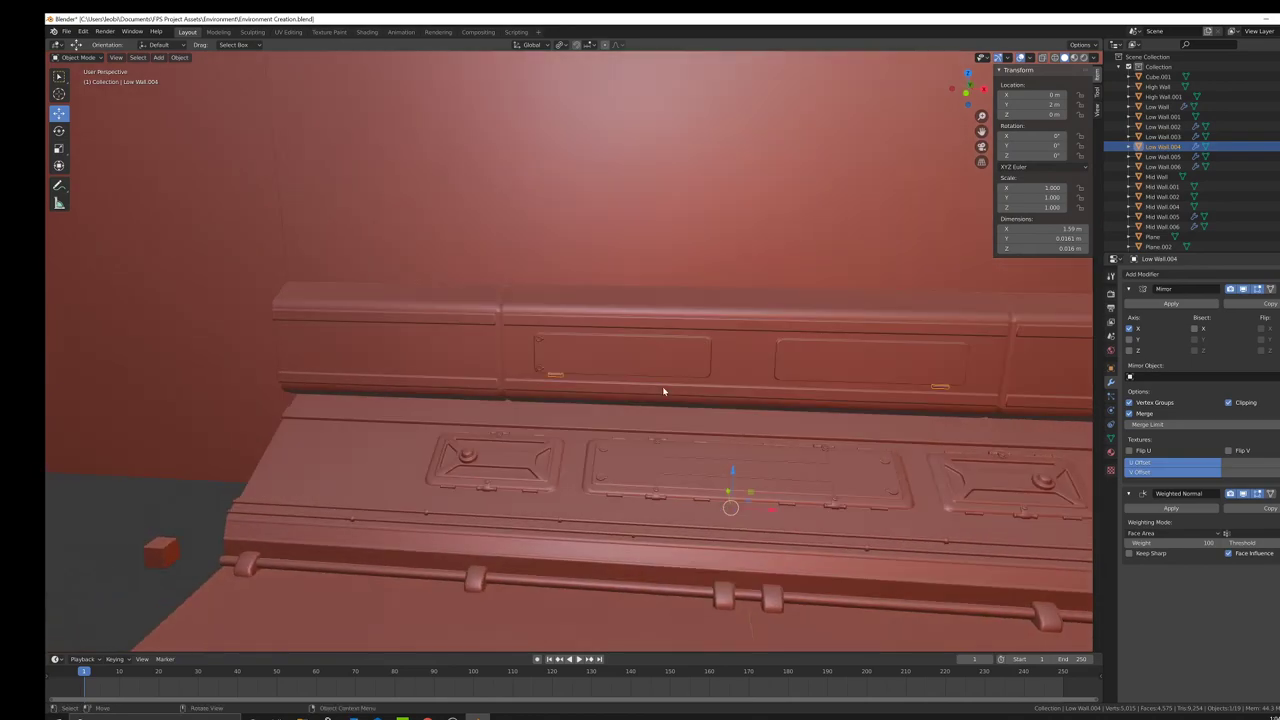
right_click(663, 391)
mouse_move(660, 388)
left_click(766, 418)
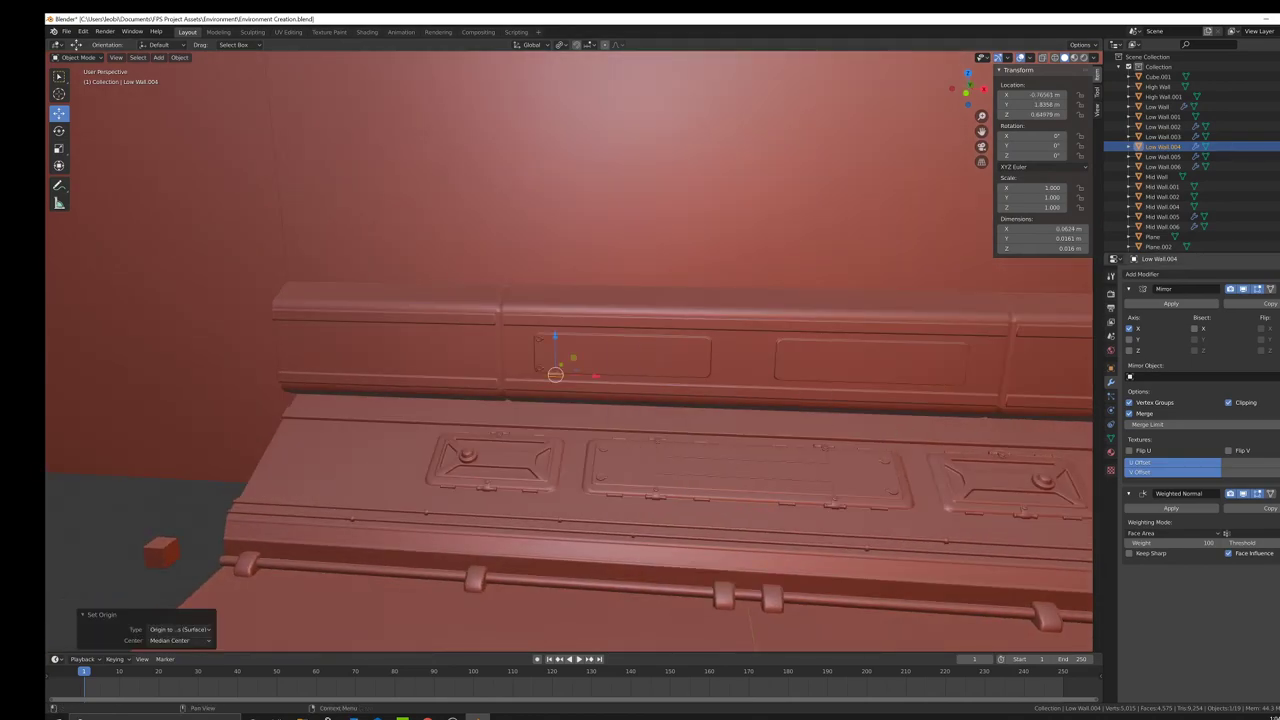
left_click(1279, 289)
scroll(663, 401, "up", 2)
key("shift+d")
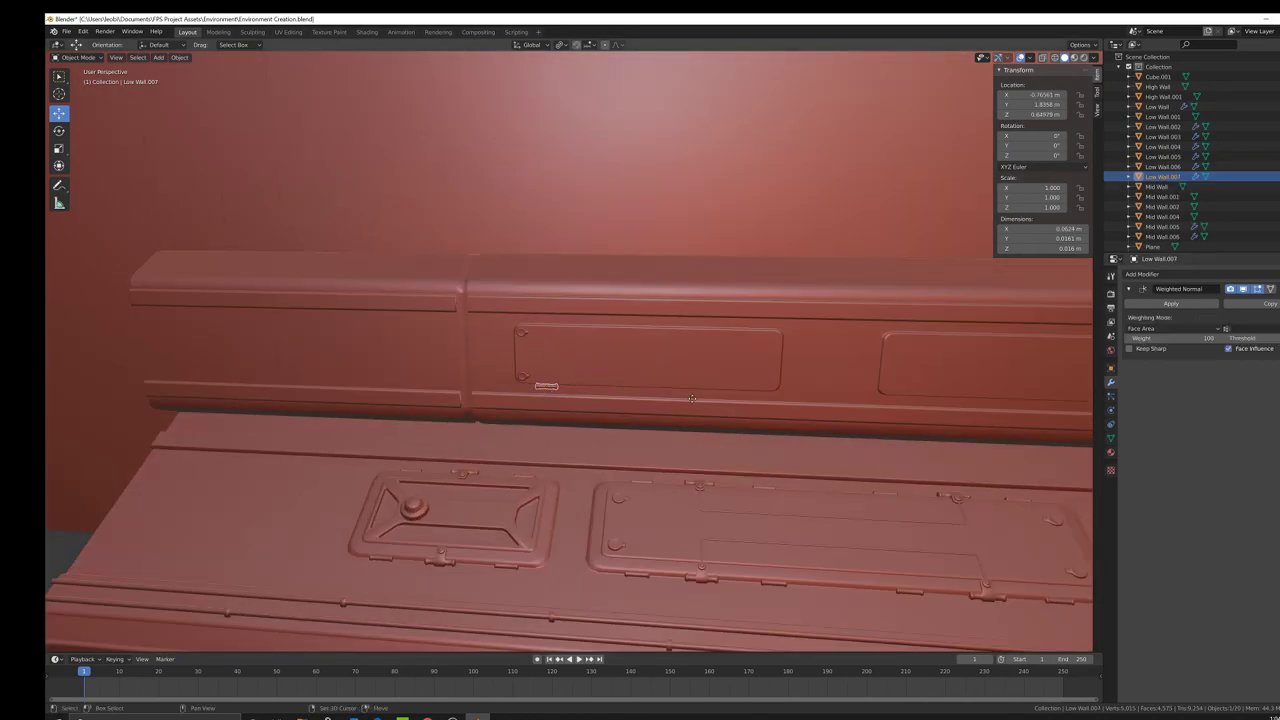
right_click(632, 402)
scroll(632, 402, "up", 2)
key("g")
key("x")
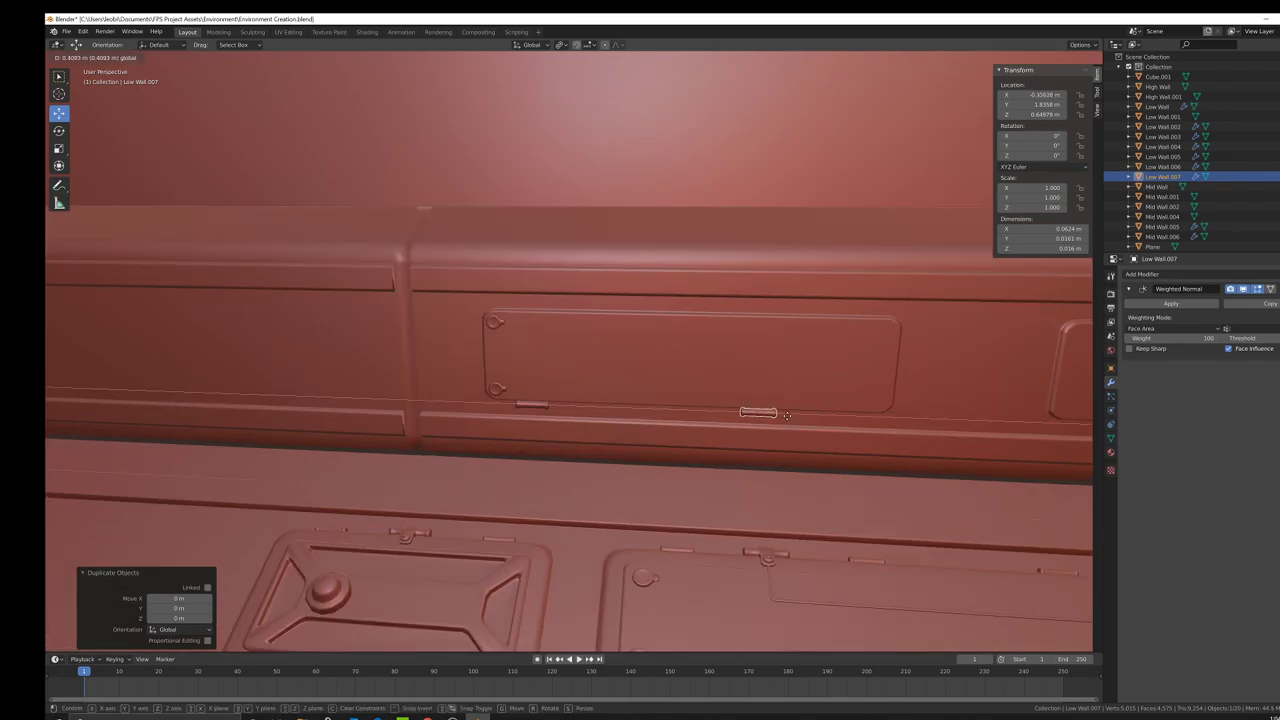
left_click(755, 422)
key("x")
key("Escape")
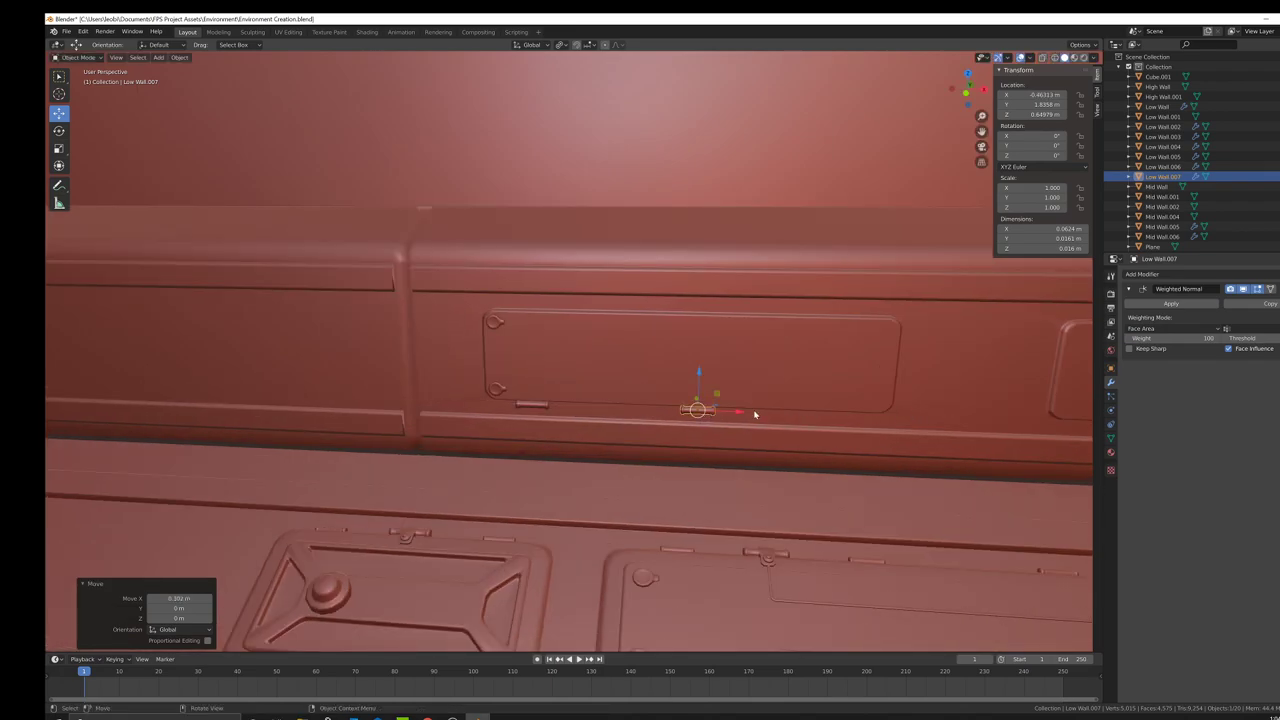
key("x")
left_click(745, 413)
Step: Move the hinge bar at the panel's lower edge about 0.005 m along Y toward the wall face
left_click(544, 405)
middle_click_drag(577, 408, 580, 363)
scroll(661, 351, "up", 2)
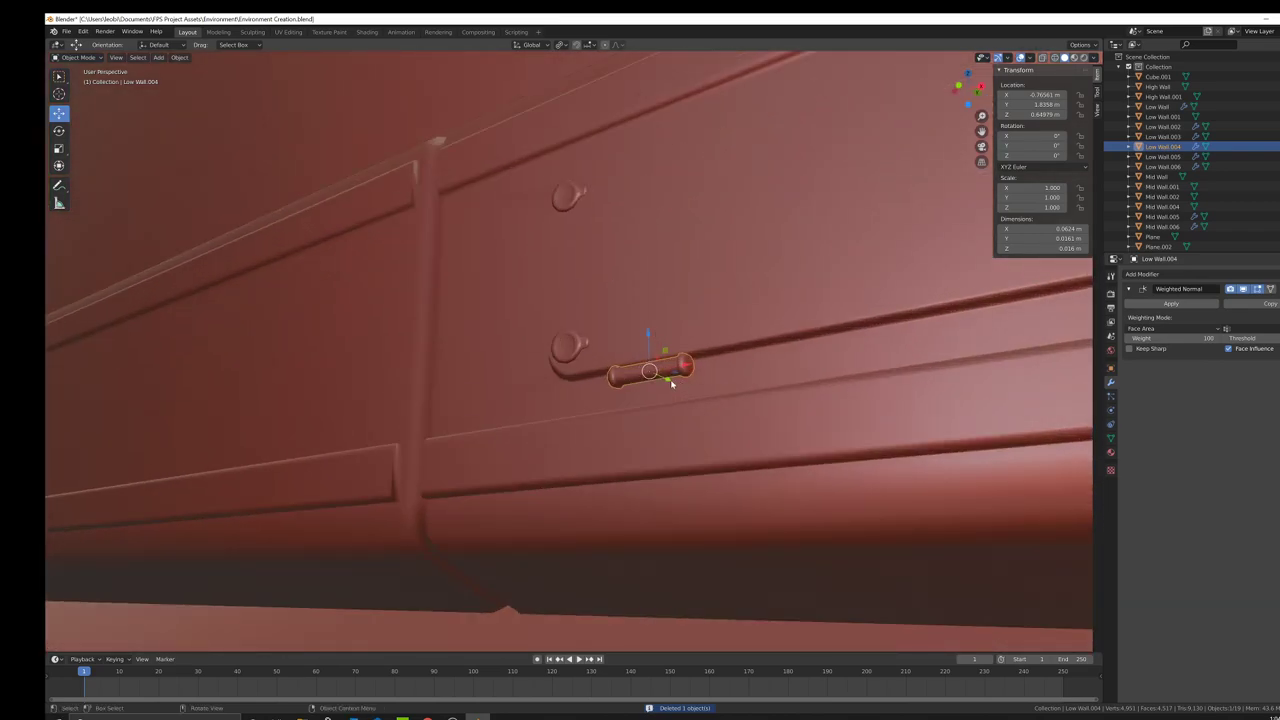
key("g")
key("y")
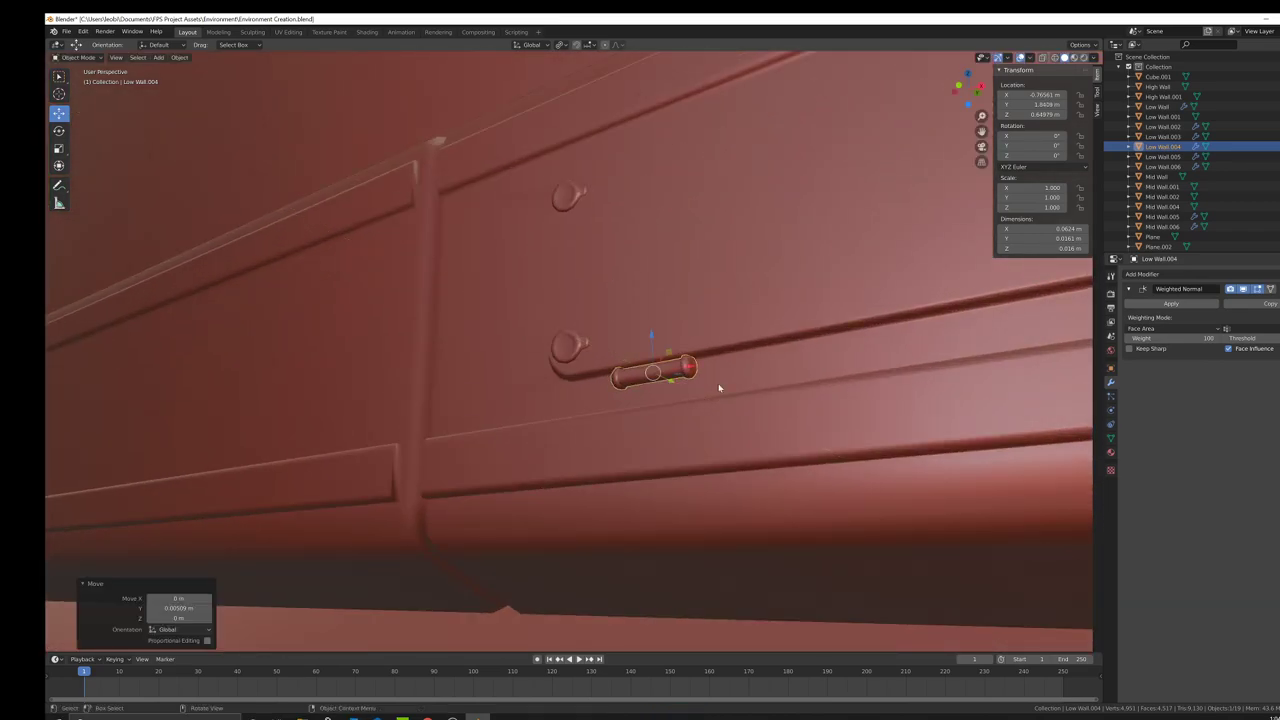
Step: Duplicate the hinge bar and raise the copy about 0.178 m along Z to the panel's upper edge
middle_click_drag(718, 388, 653, 415)
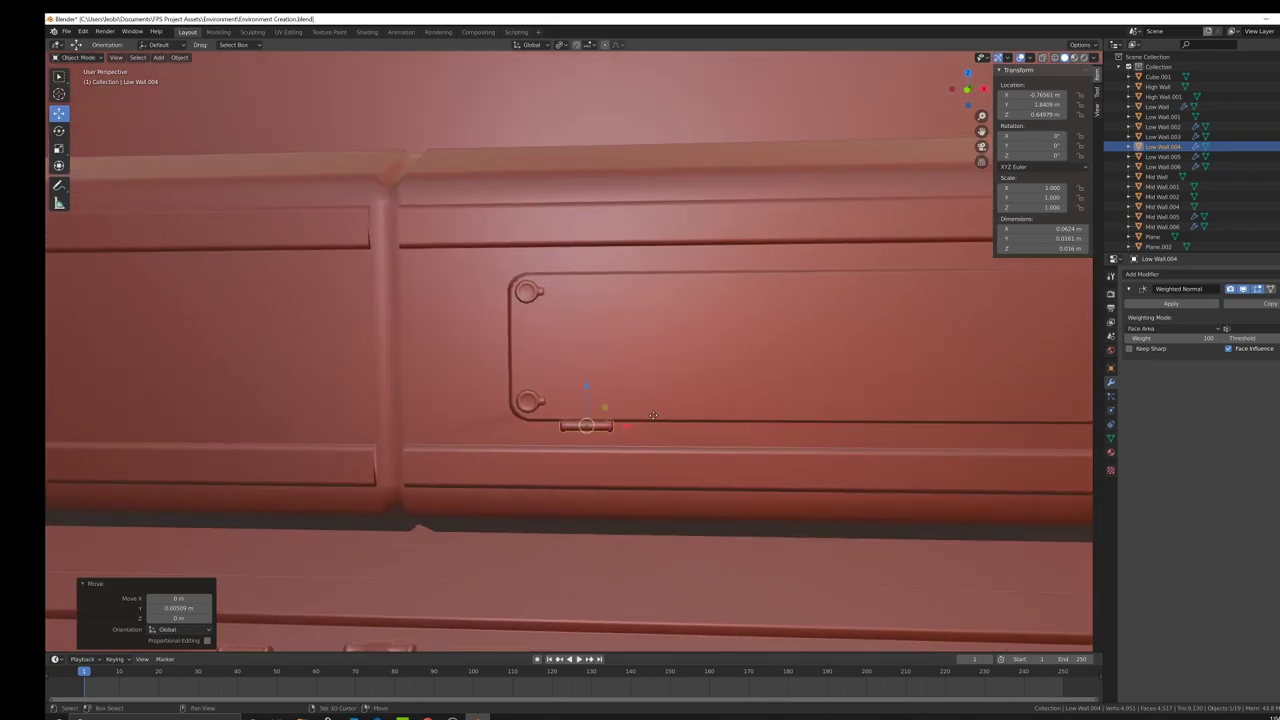
key("shift+d")
key("z")
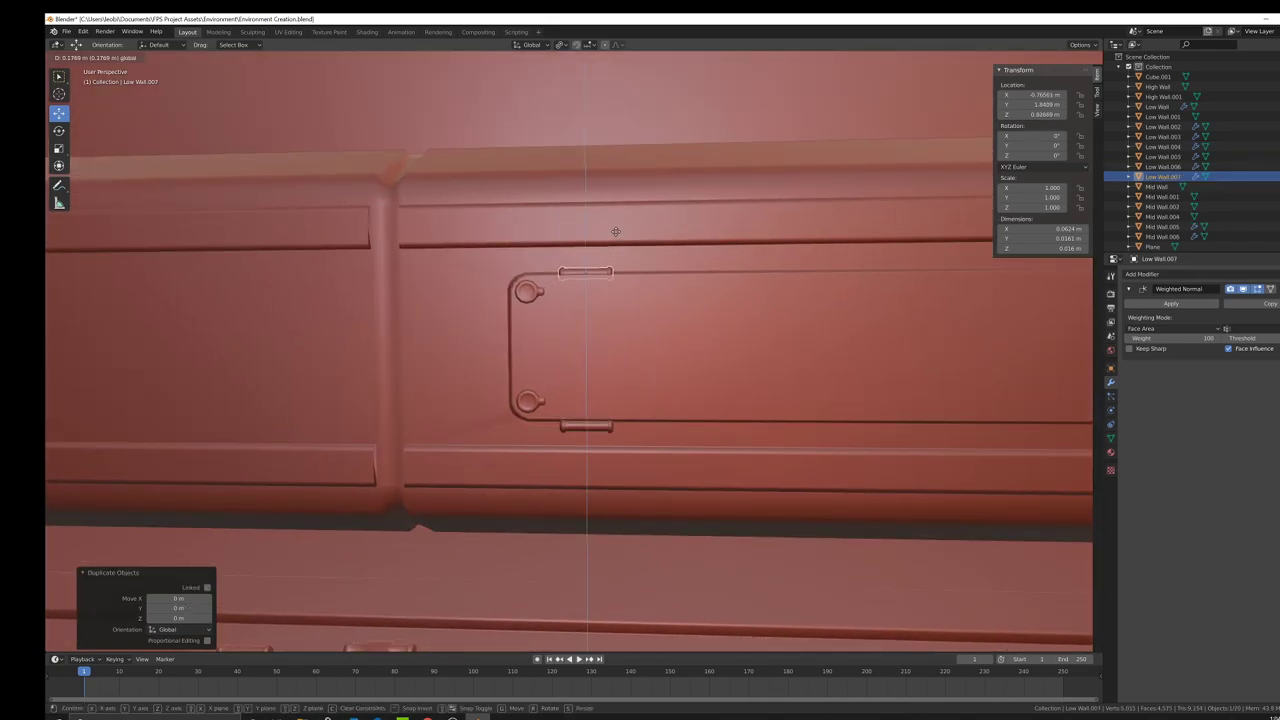
left_click(617, 235)
Step: Raise the lower hinge bar about 0.005 m along Z onto the panel's lower edge
left_click(590, 424)
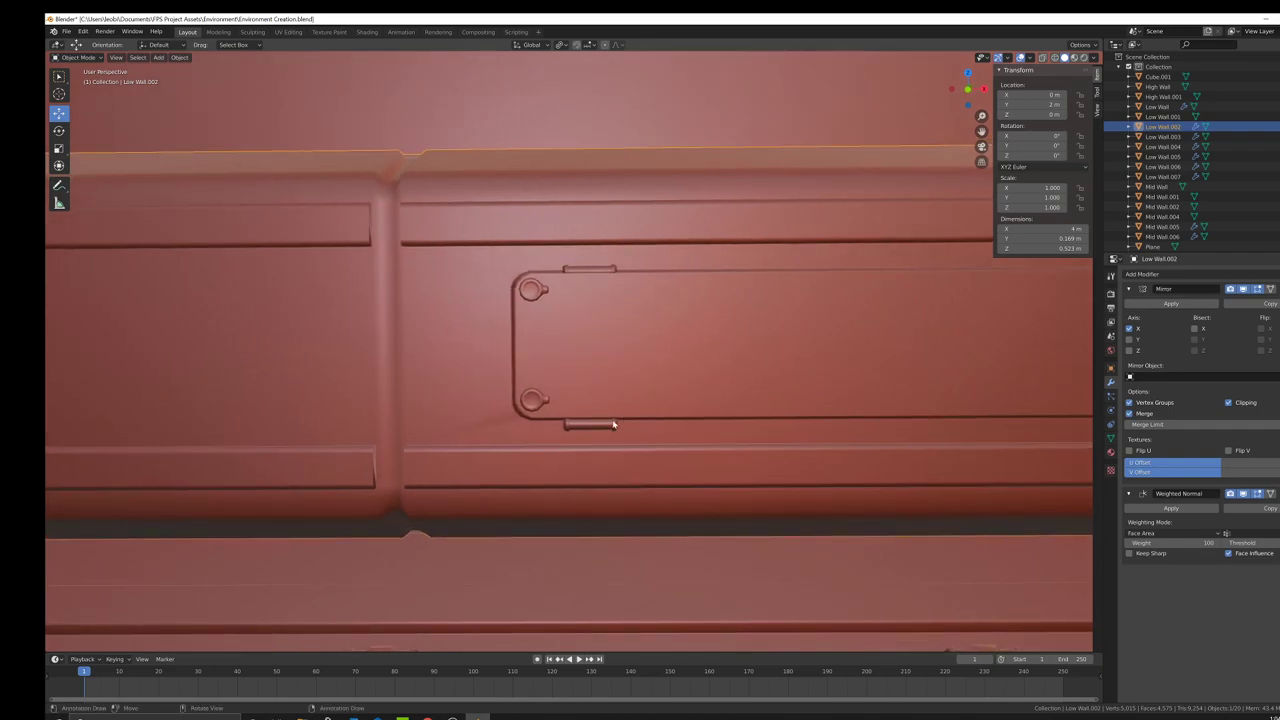
key("g")
key("z")
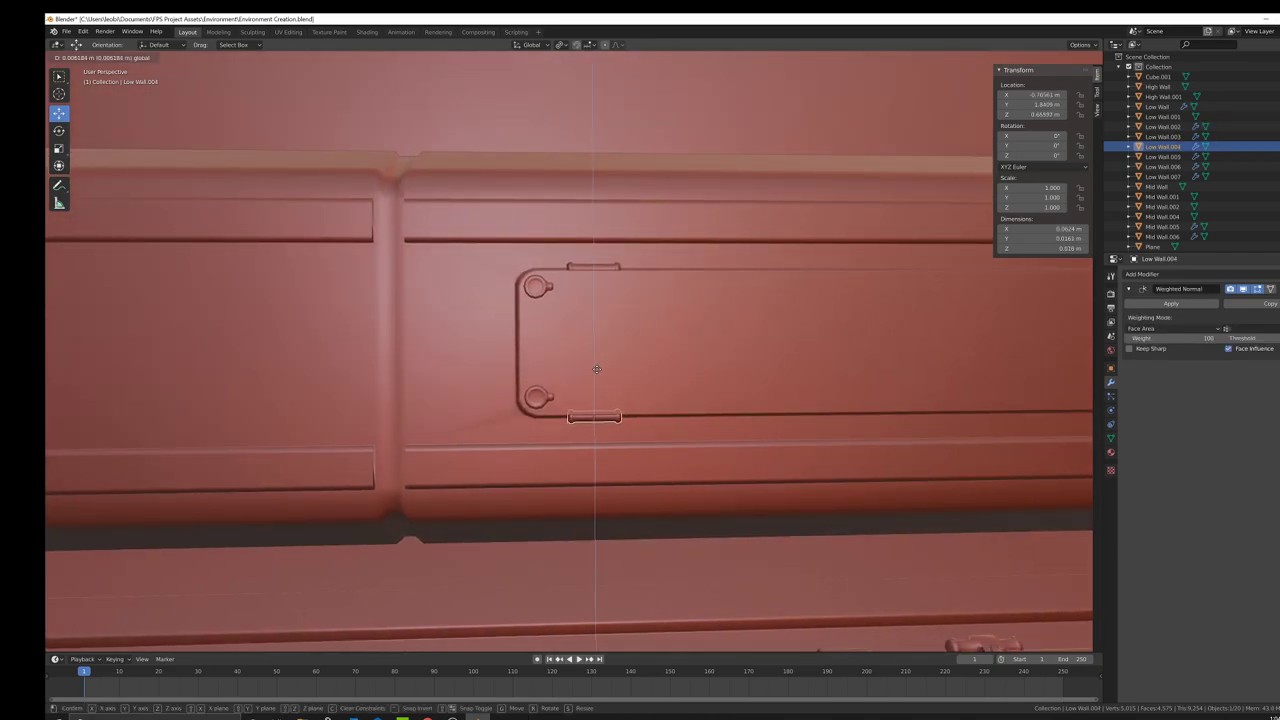
left_click(596, 370)
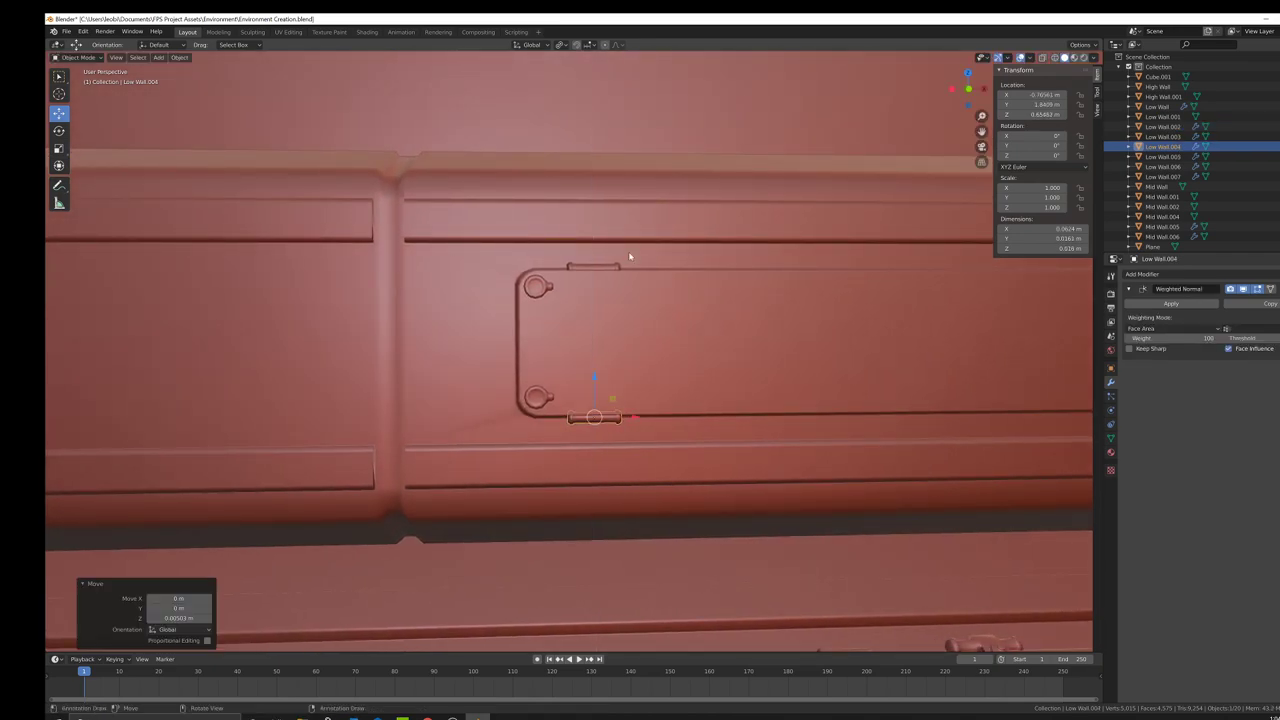
Step: Join both hinge bars and both corner fasteners into one object
left_click(514, 298)
left_click(539, 397, "shift")
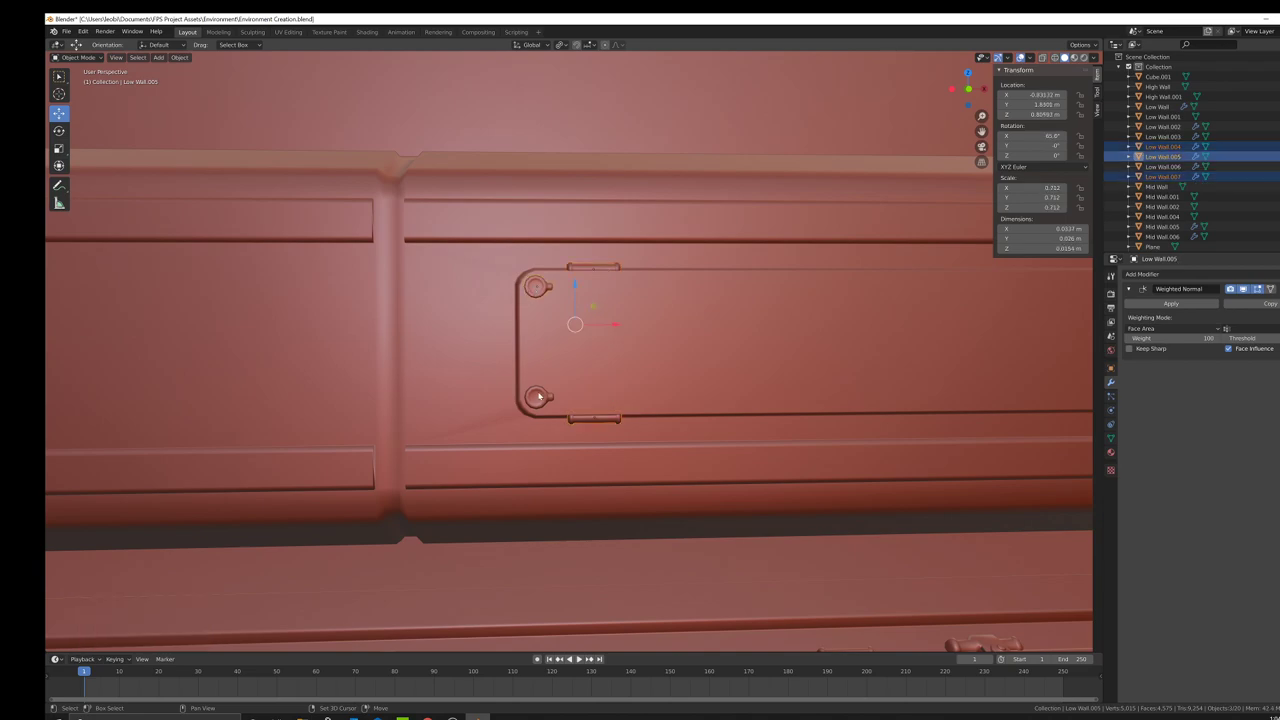
left_click(539, 401, "shift")
key("ctrl+j")
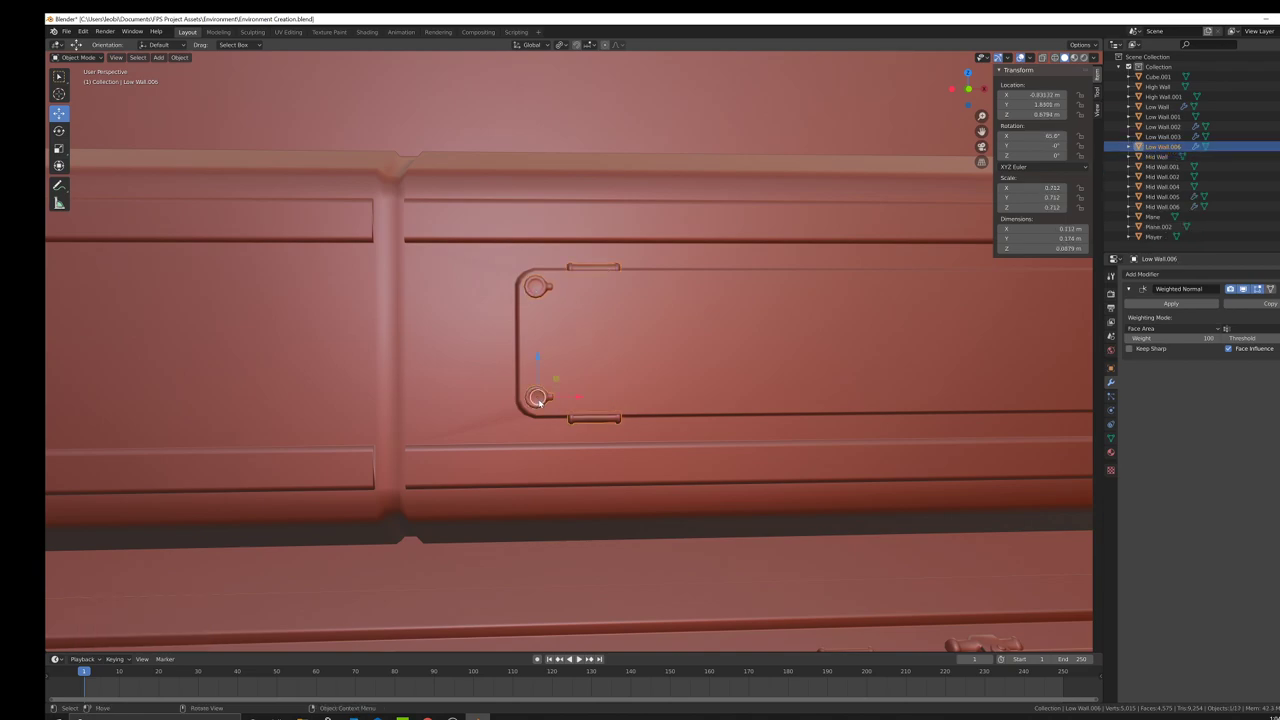
Step: Place the 3D cursor at the centre of the raised panel that carries the fasteners and hinge bars
scroll(600, 395, "down", 6)
scroll(703, 390, "down", 2)
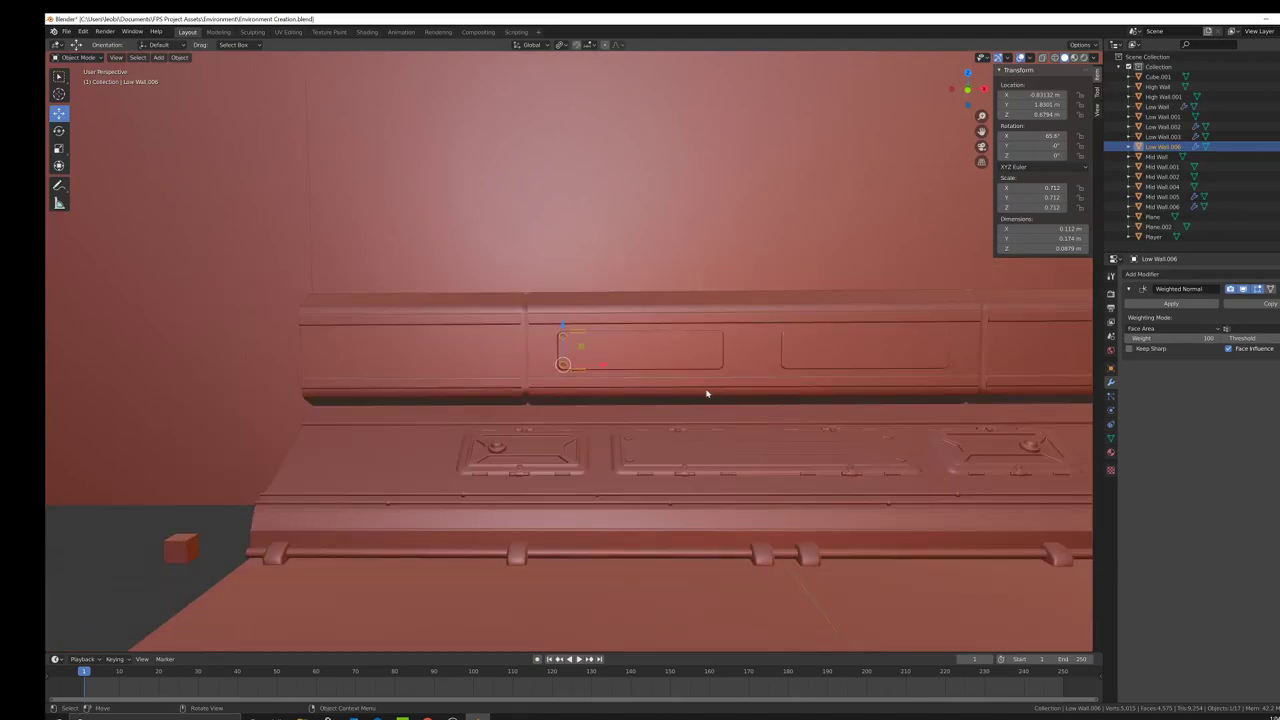
scroll(657, 406, "up", 5)
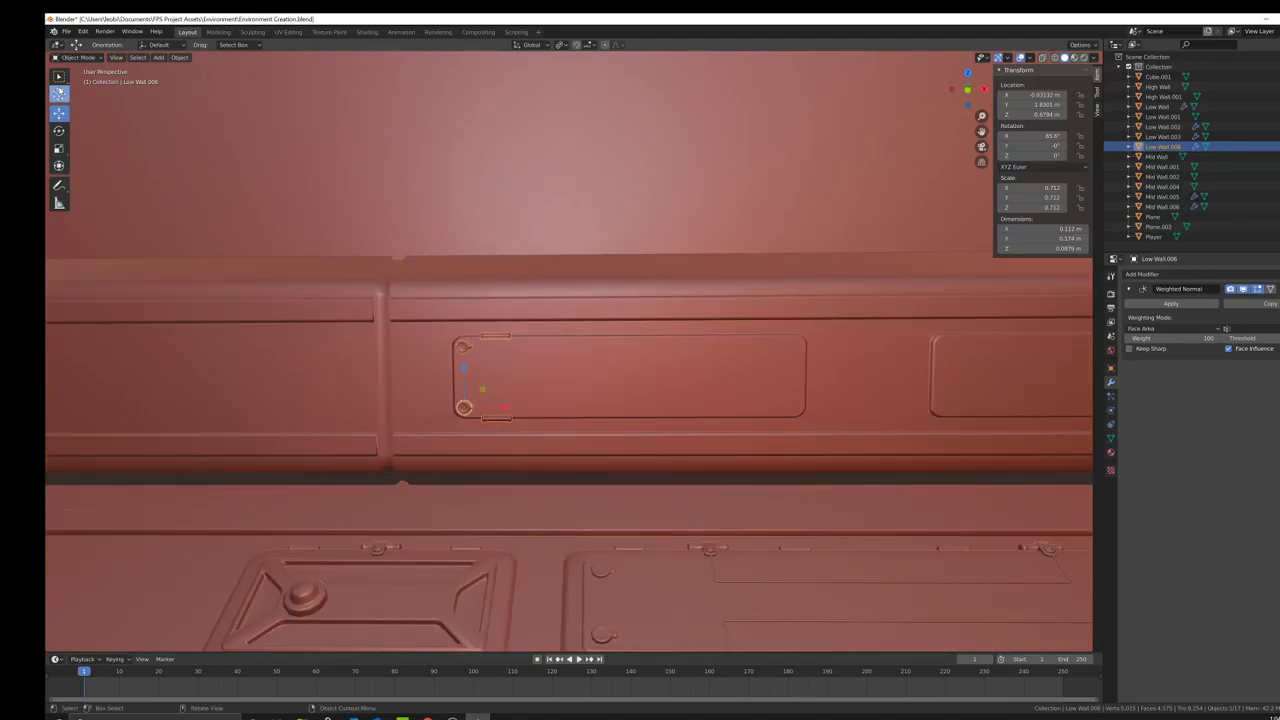
left_click(60, 92)
left_click(628, 377)
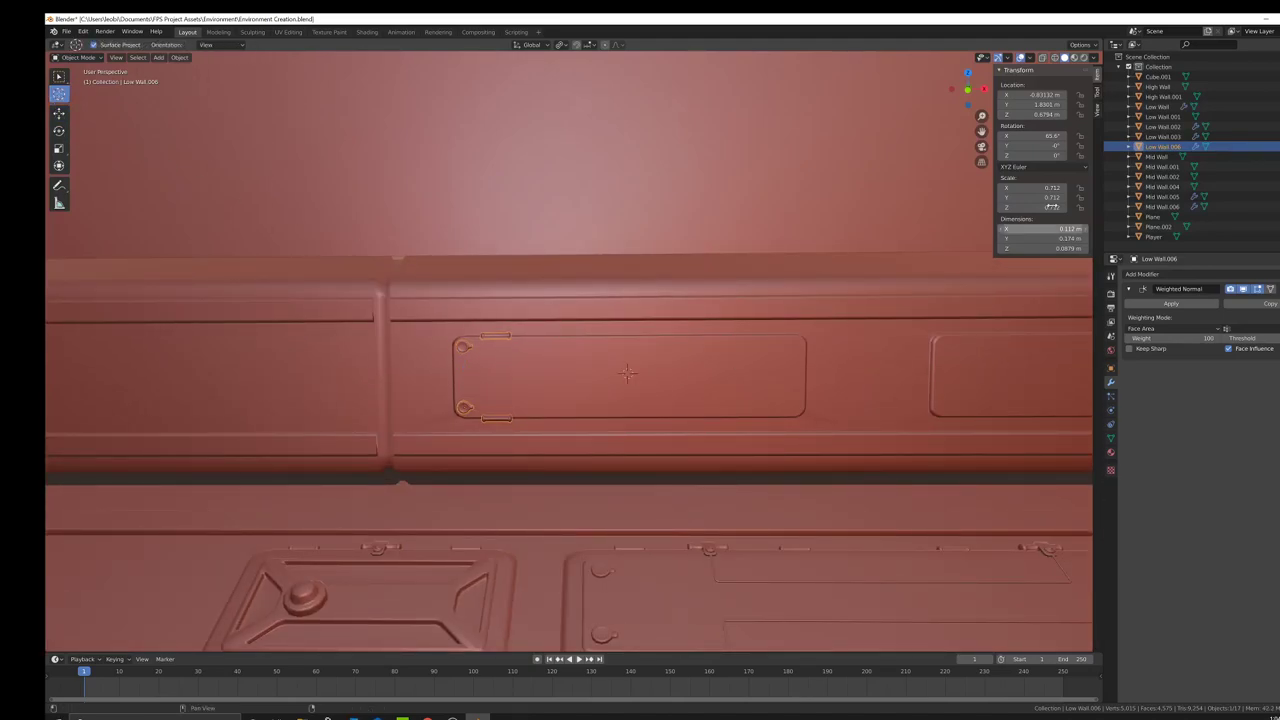
Step: Set the 3D cursor's X location to -0.5 m and move the hinge-and-fastener object's origin to the 3D cursor
left_click(1097, 110)
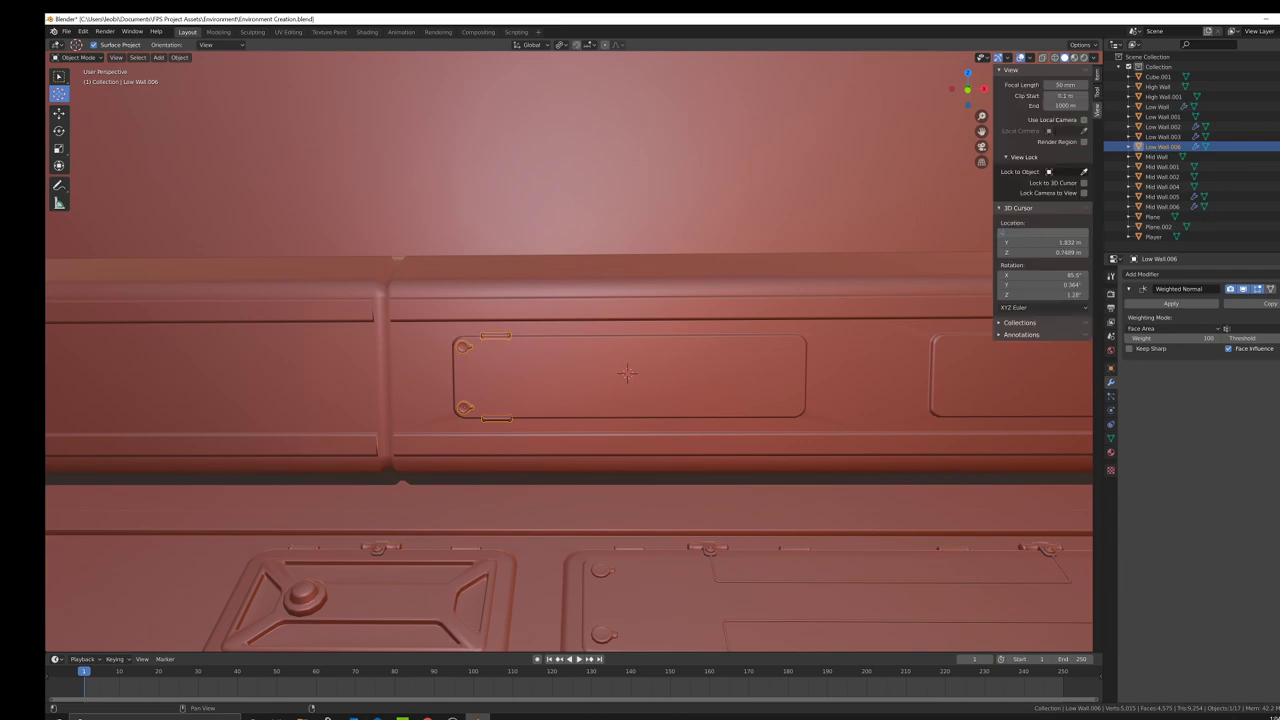
right_click(537, 436)
mouse_move(545, 432)
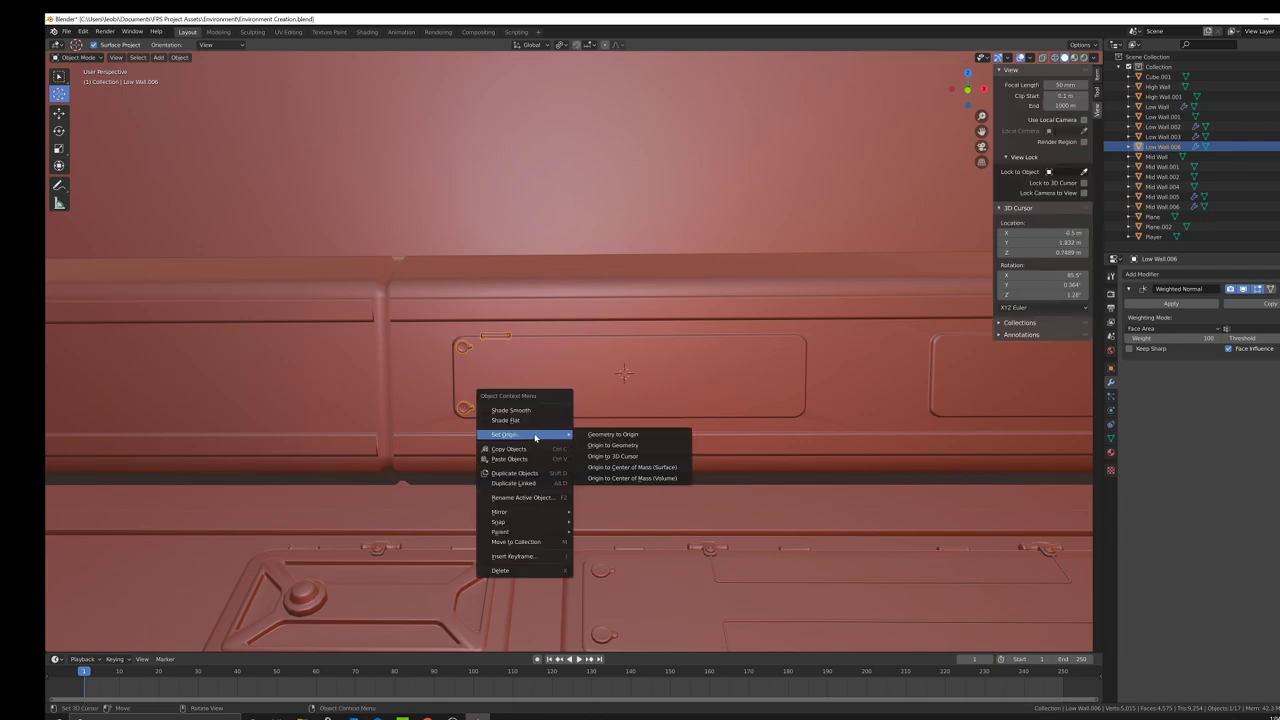
left_click(630, 452)
Step: Mirror the hinge bars and fasteners across X to the panel's opposite end and apply the Mirror modifier
left_click(1188, 275)
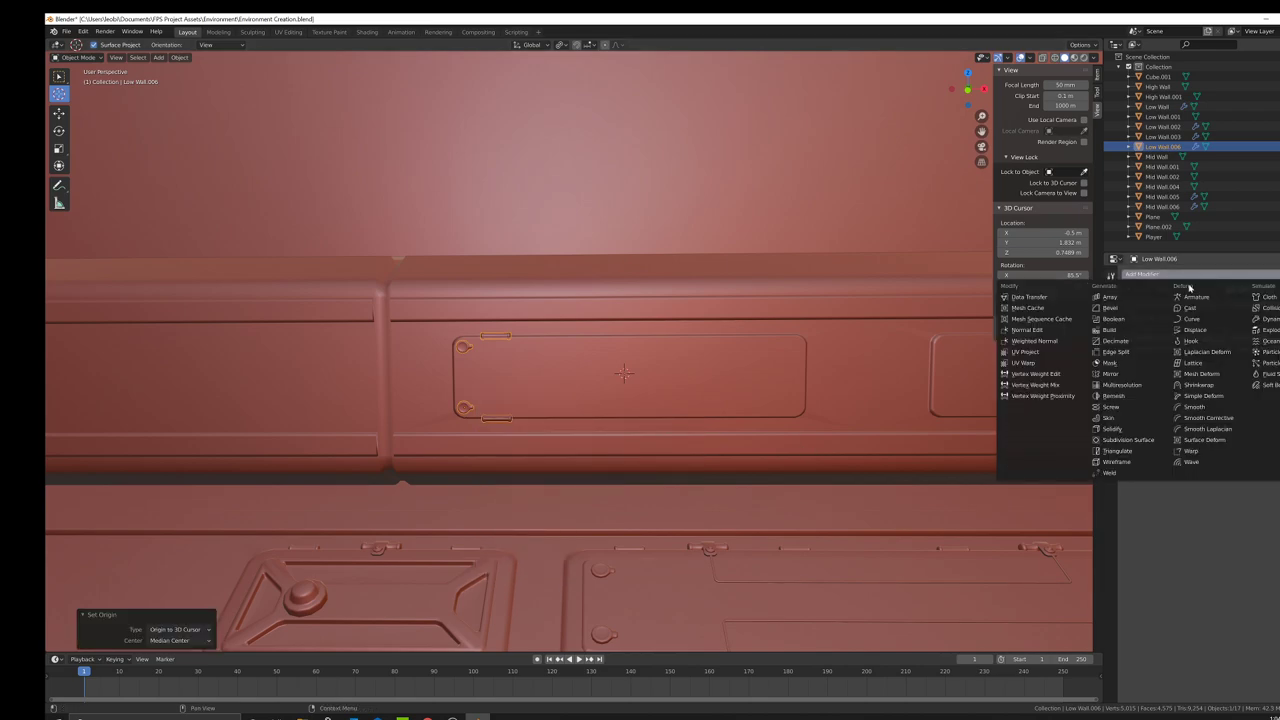
left_click(1121, 374)
middle_click_drag(887, 443, 752, 419)
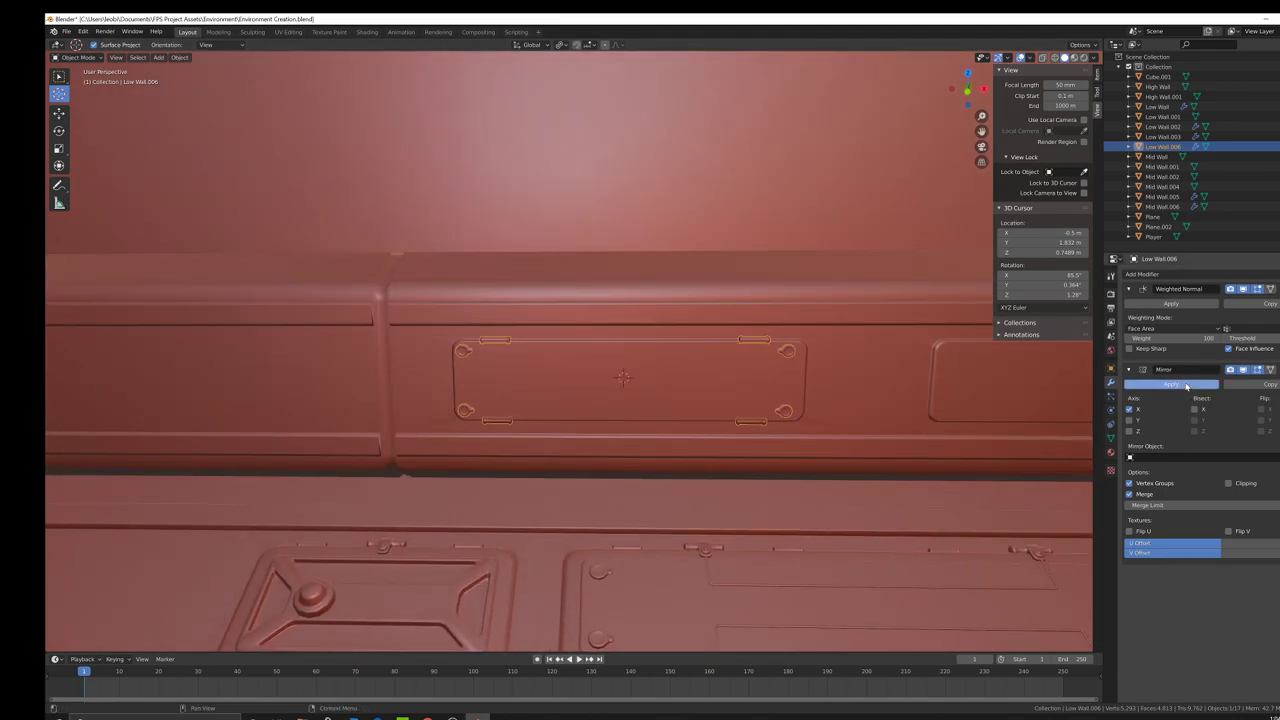
left_click(1187, 386)
Step: Move the mirrored hinge bars and fasteners about 0.02 m along X to fit the panel's far corners
key("Tab")
key("shift+z")
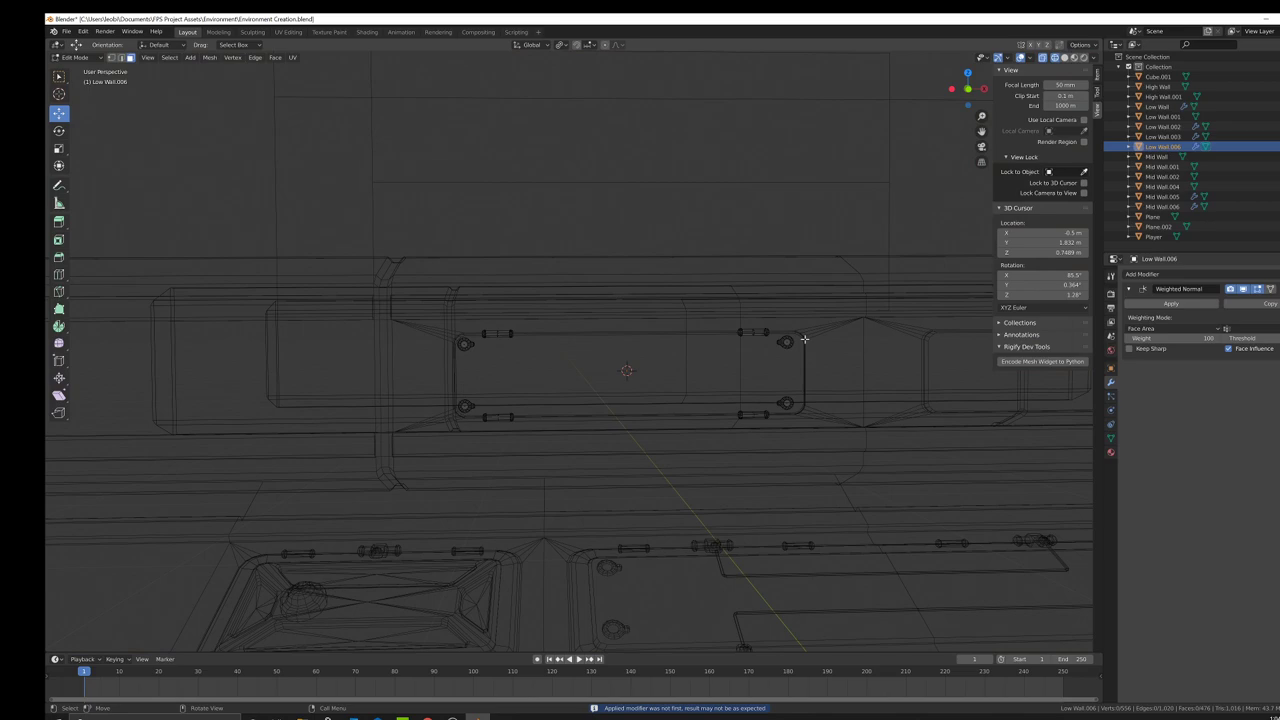
key("c")
scroll(795, 342, "down", 7)
left_click(778, 378)
right_click(778, 378)
key("shift+z")
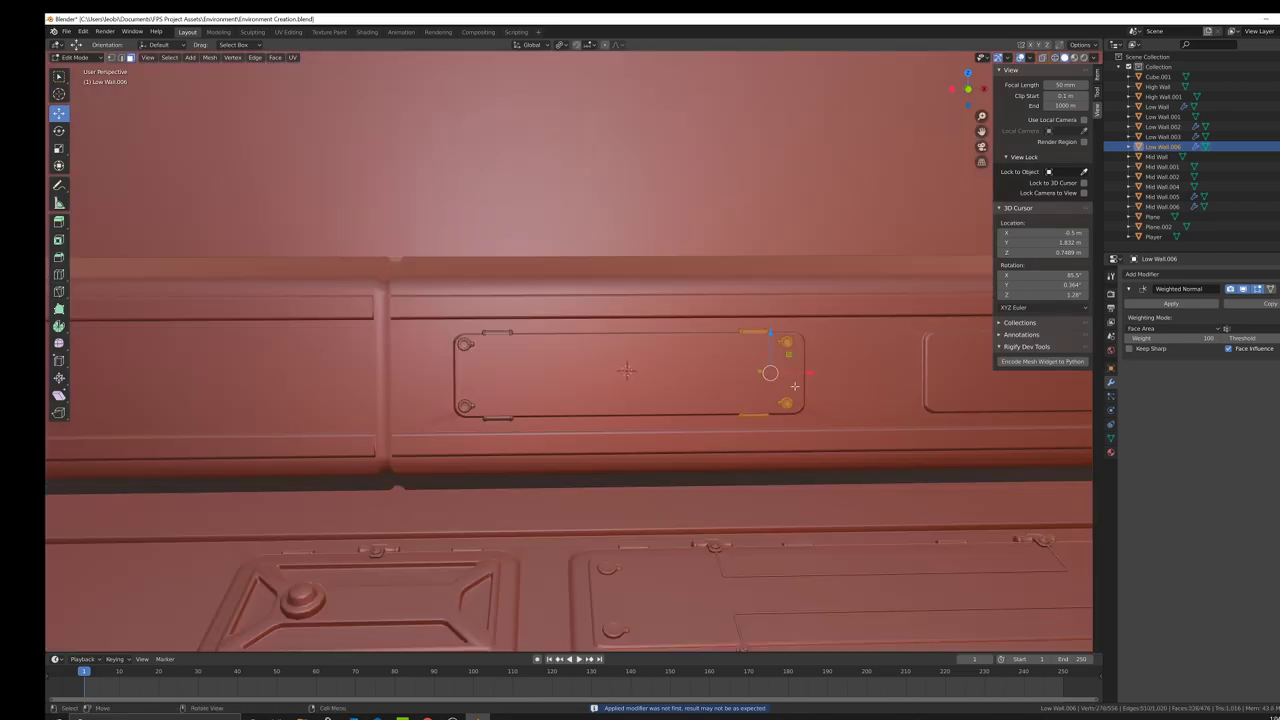
key("g")
key("x")
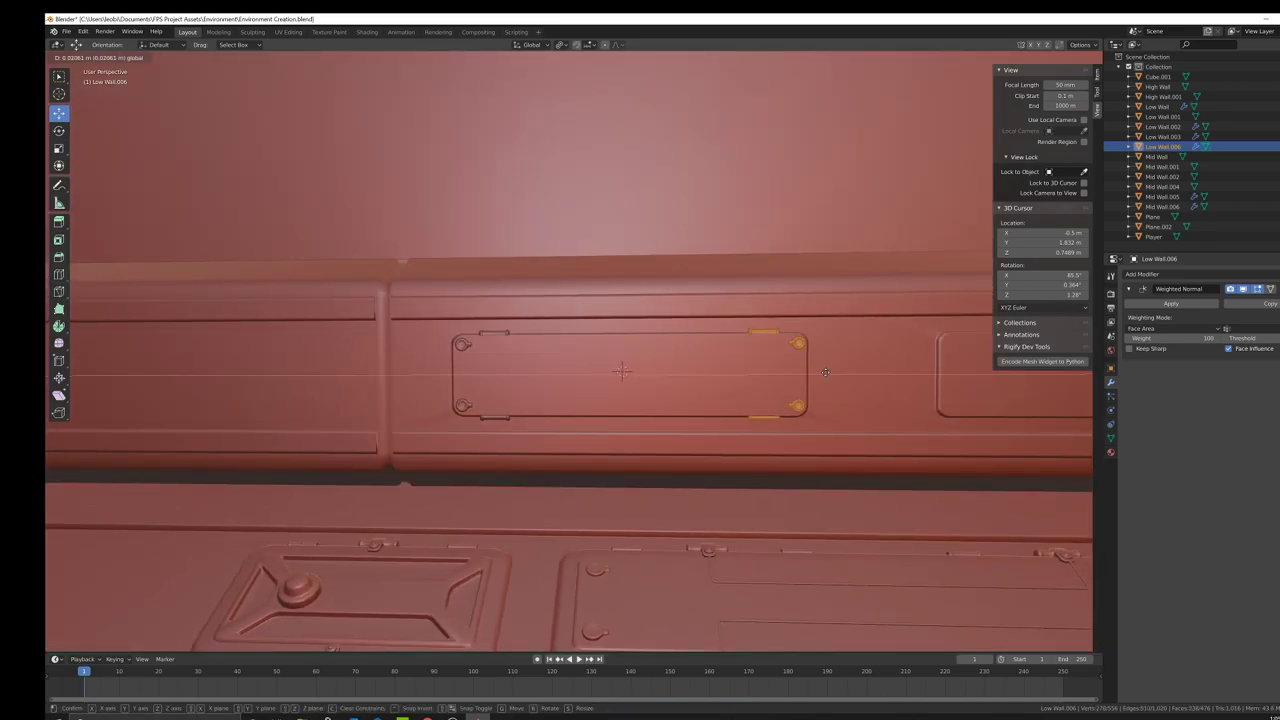
left_click(823, 372)
key("Tab")
Step: Join the hinge bars and fasteners into the upper wall strip object
left_click(846, 404, "shift")
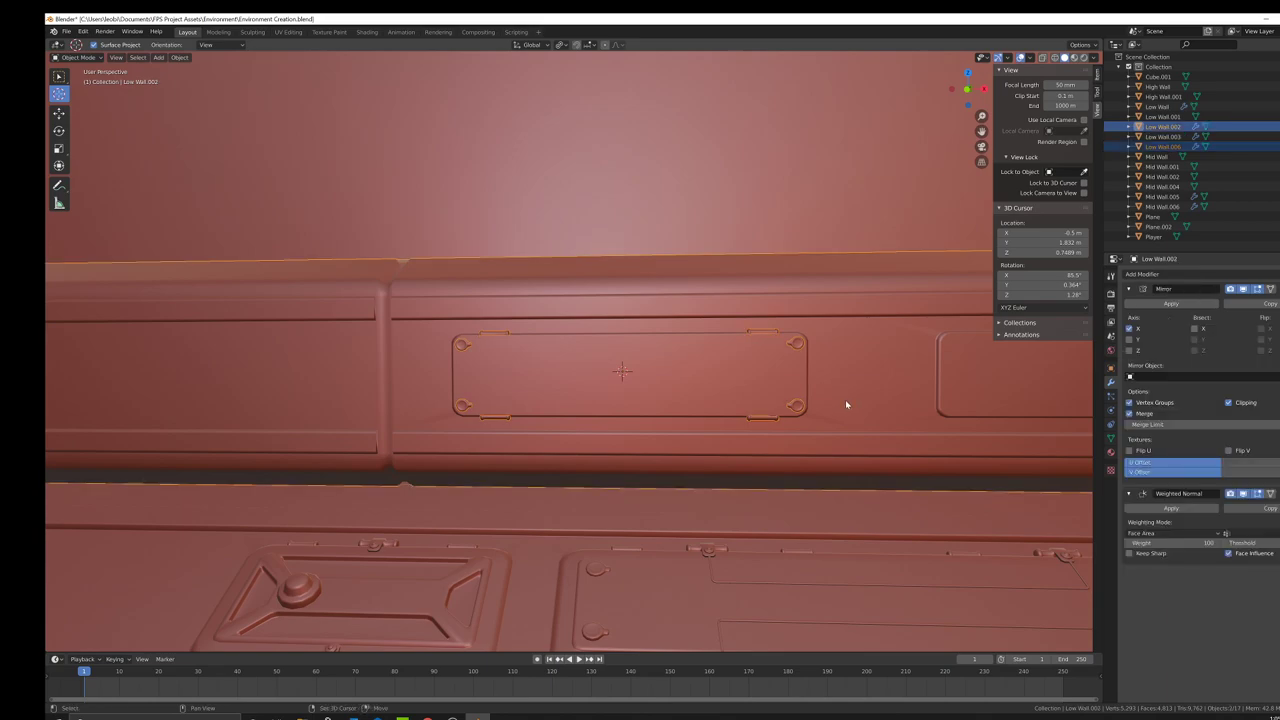
key("ctrl+j")
scroll(841, 397, "down", 3)
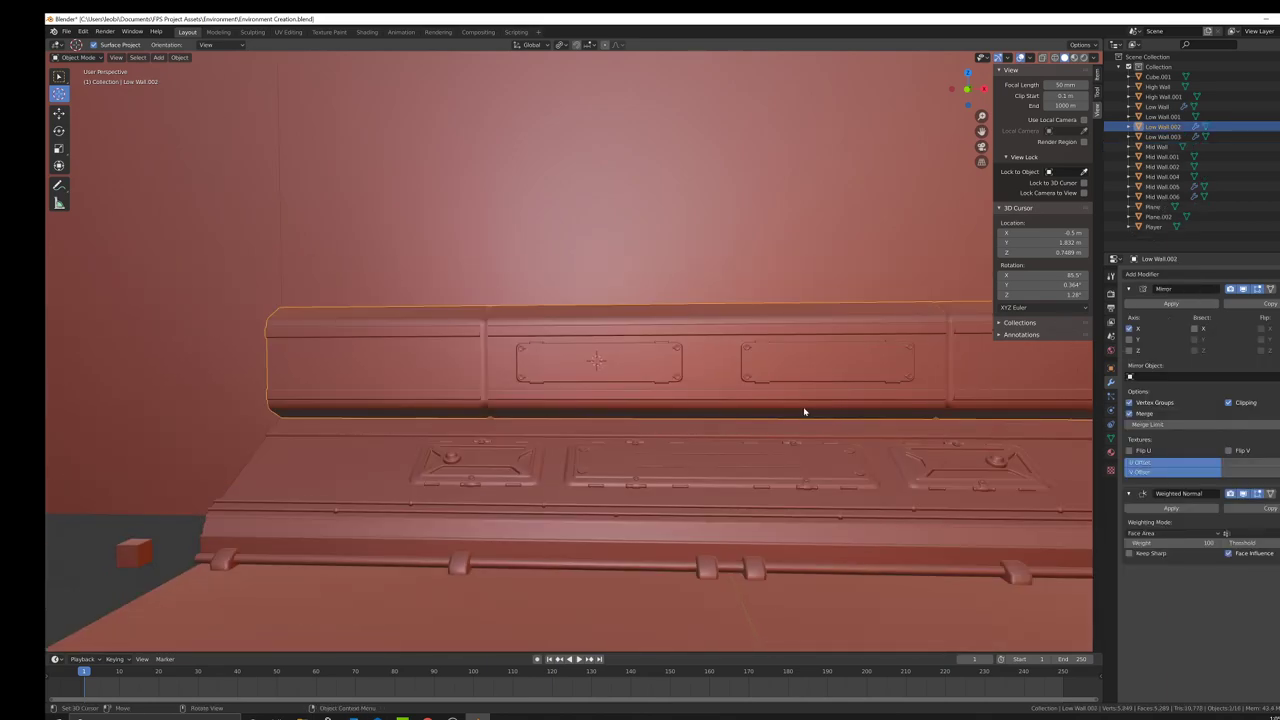
mouse_move(803, 409)
middle_mouse_down()
mouse_move(777, 403)
mouse_move(774, 414)
mouse_move(836, 418)
mouse_move(791, 423)
middle_mouse_up()
Step: Extrude the raised panel's front face in place and scale the new face to about 0.948
scroll(649, 440, "up", 5)
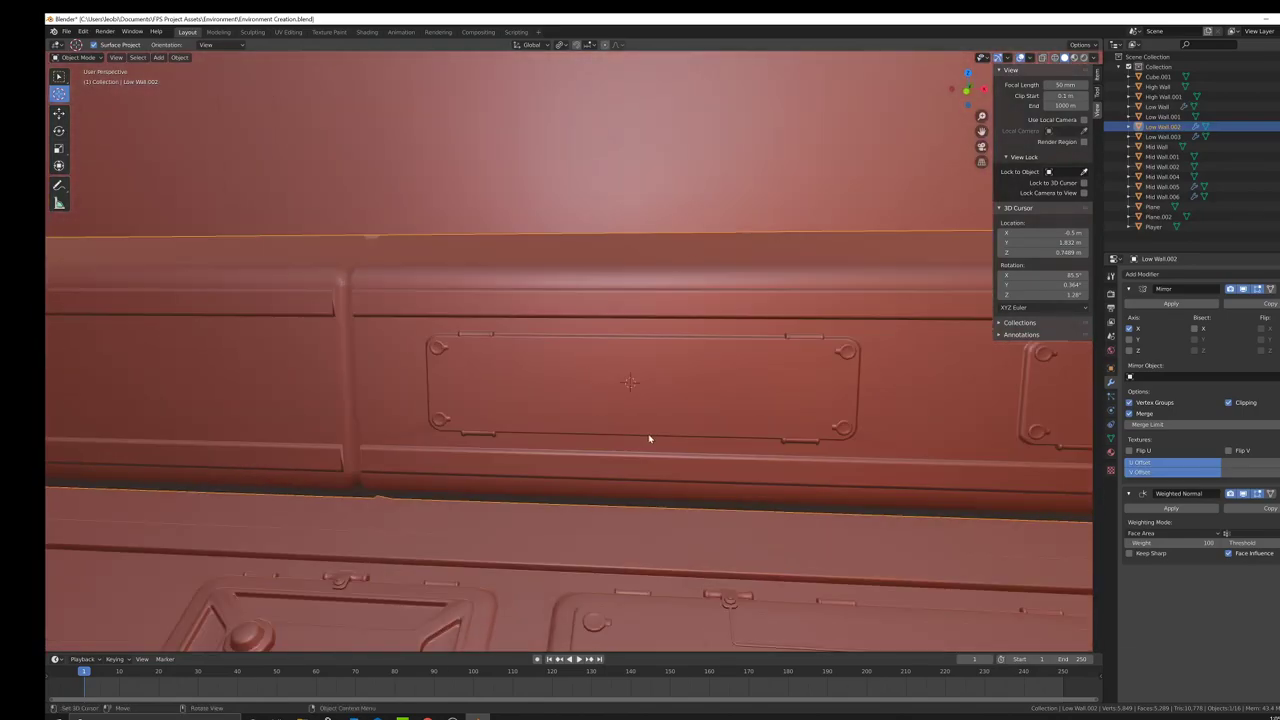
middle_click_drag(649, 440, 635, 401)
key("Tab")
left_click(633, 396)
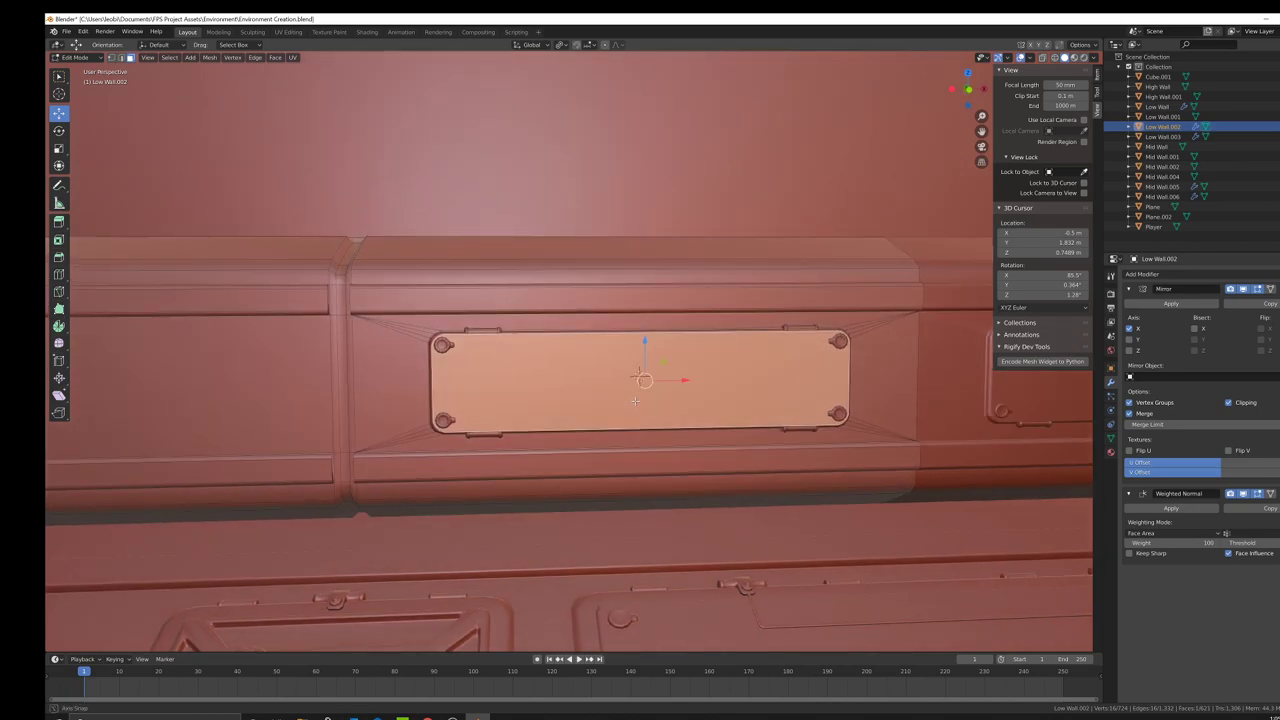
mouse_move(740, 408)
middle_mouse_down()
mouse_move(705, 404)
mouse_move(739, 400)
middle_mouse_up()
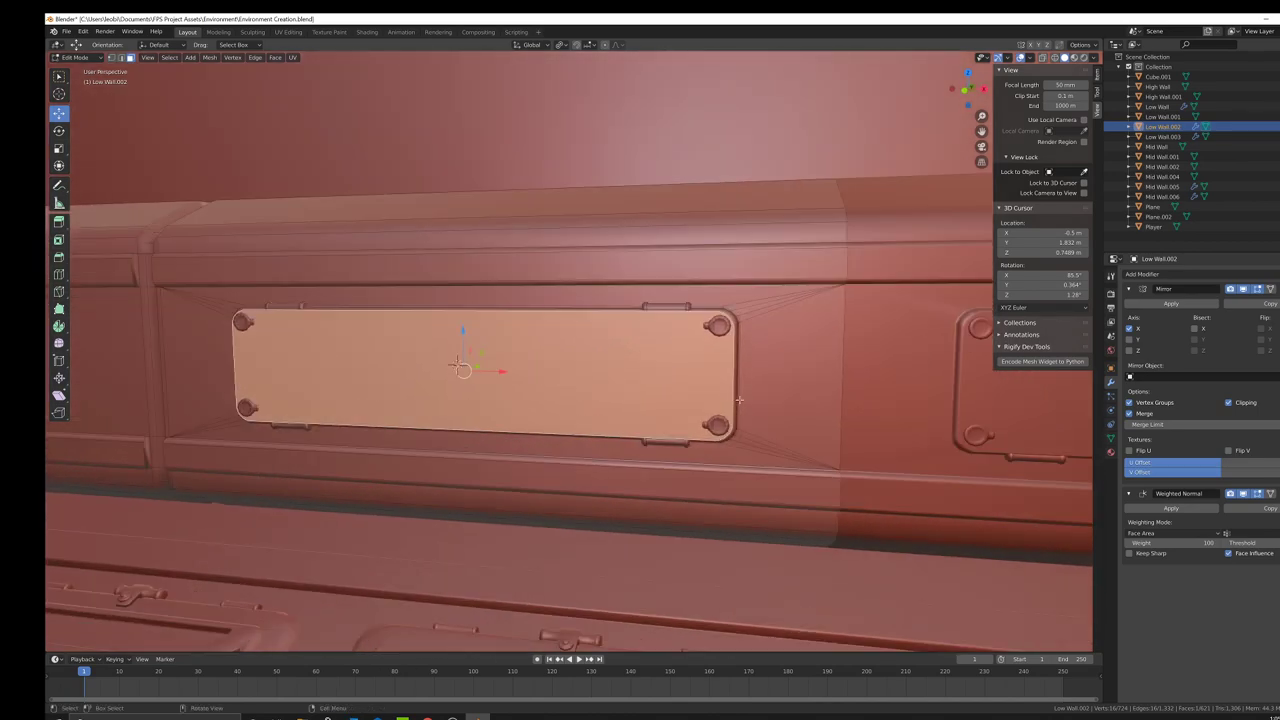
key("i")
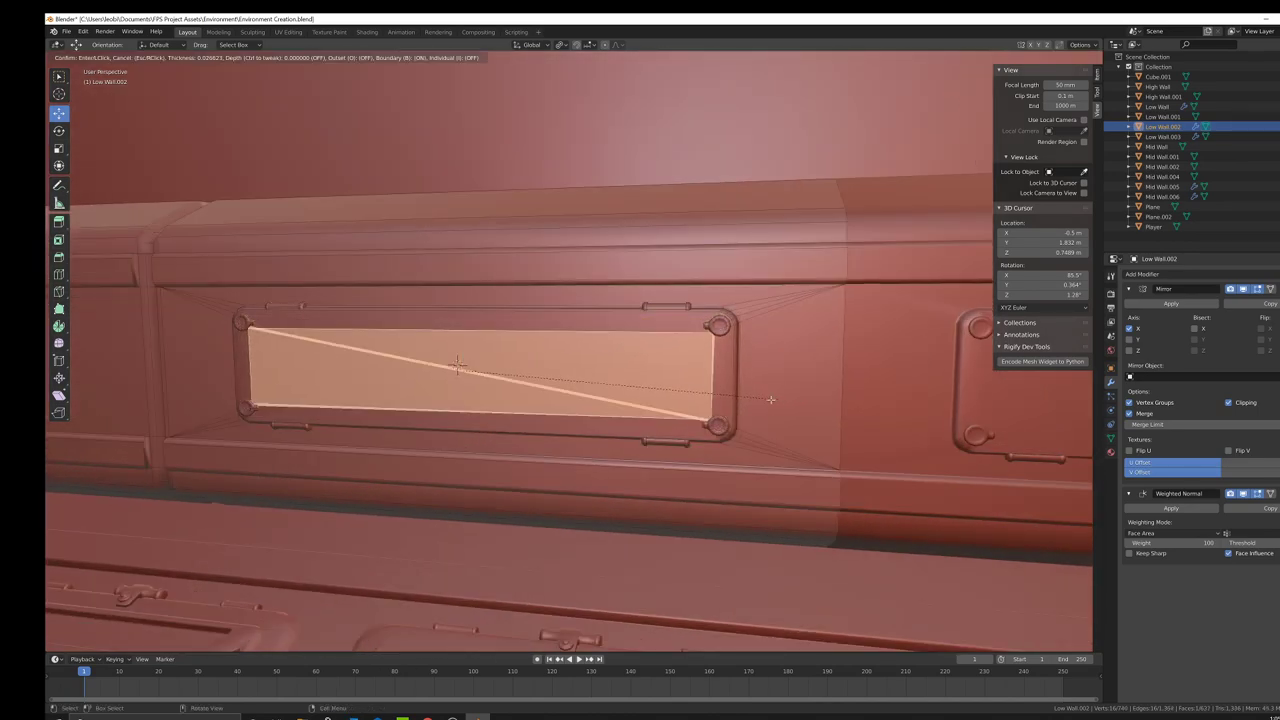
right_click(773, 399)
key("s")
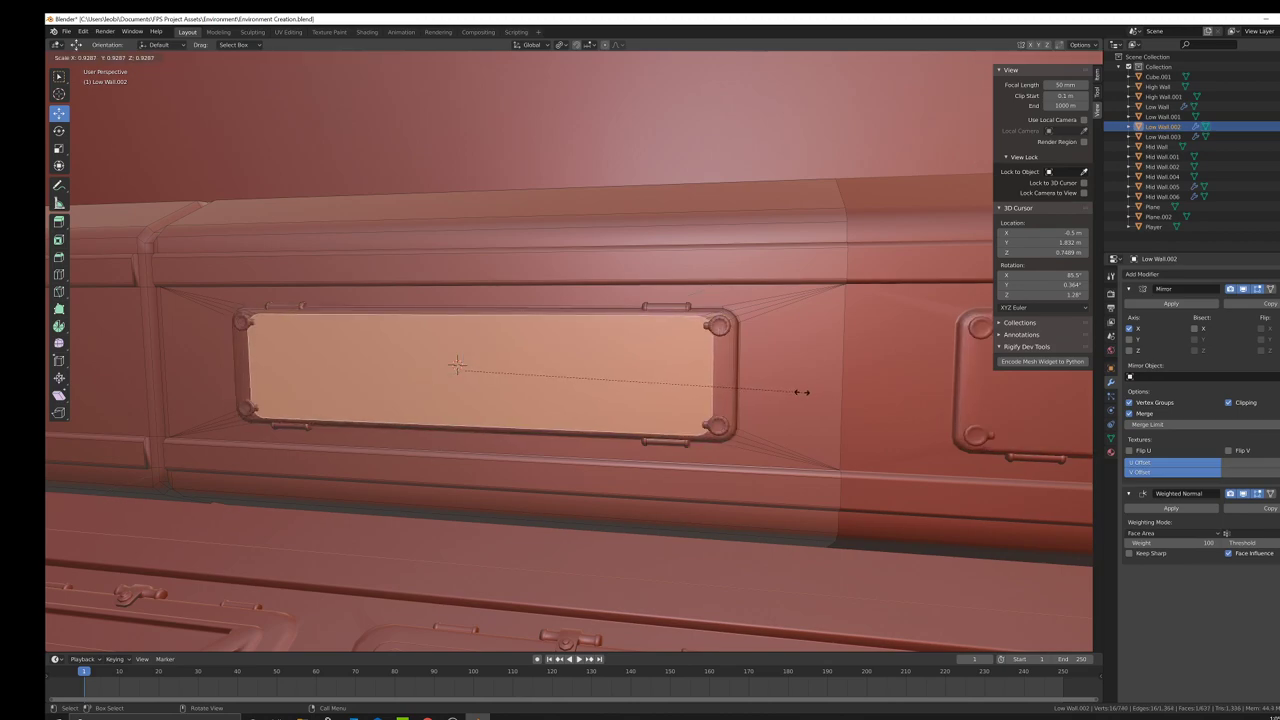
key("z")
right_click(767, 387)
key("s")
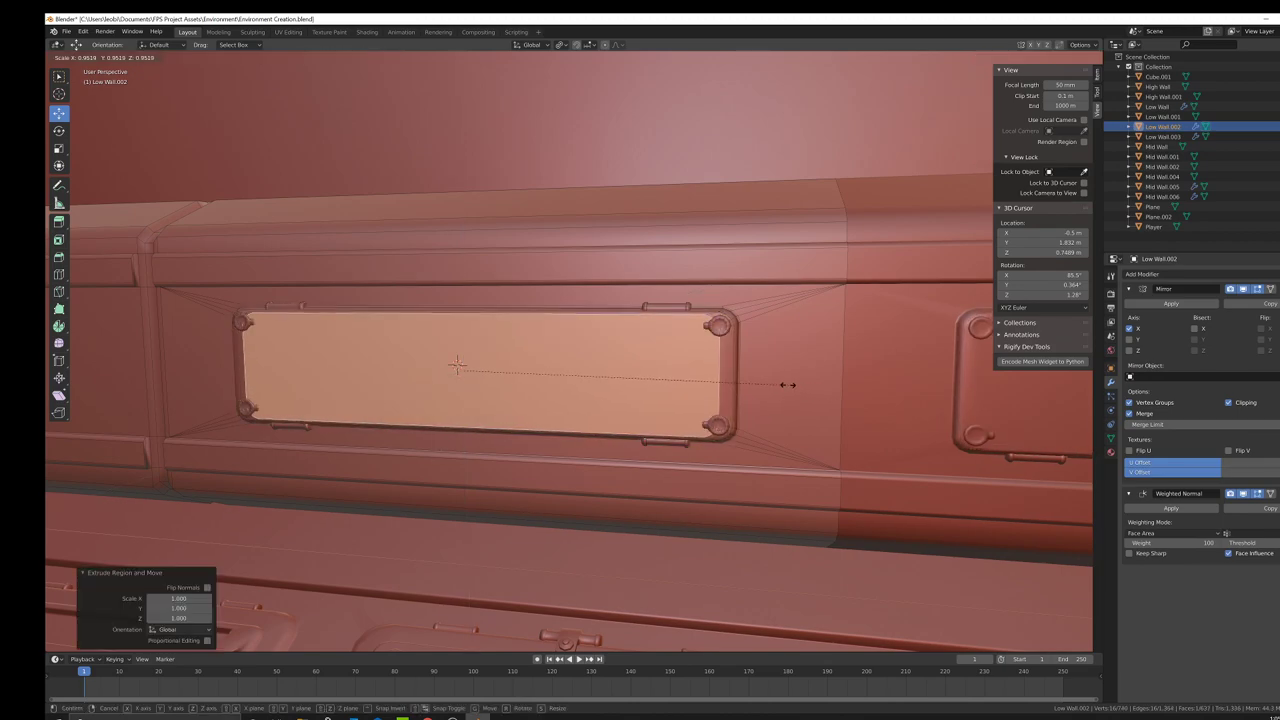
left_click(787, 384)
Step: Scale the panel's inner face along Z to about 0.871
key("s")
key("z")
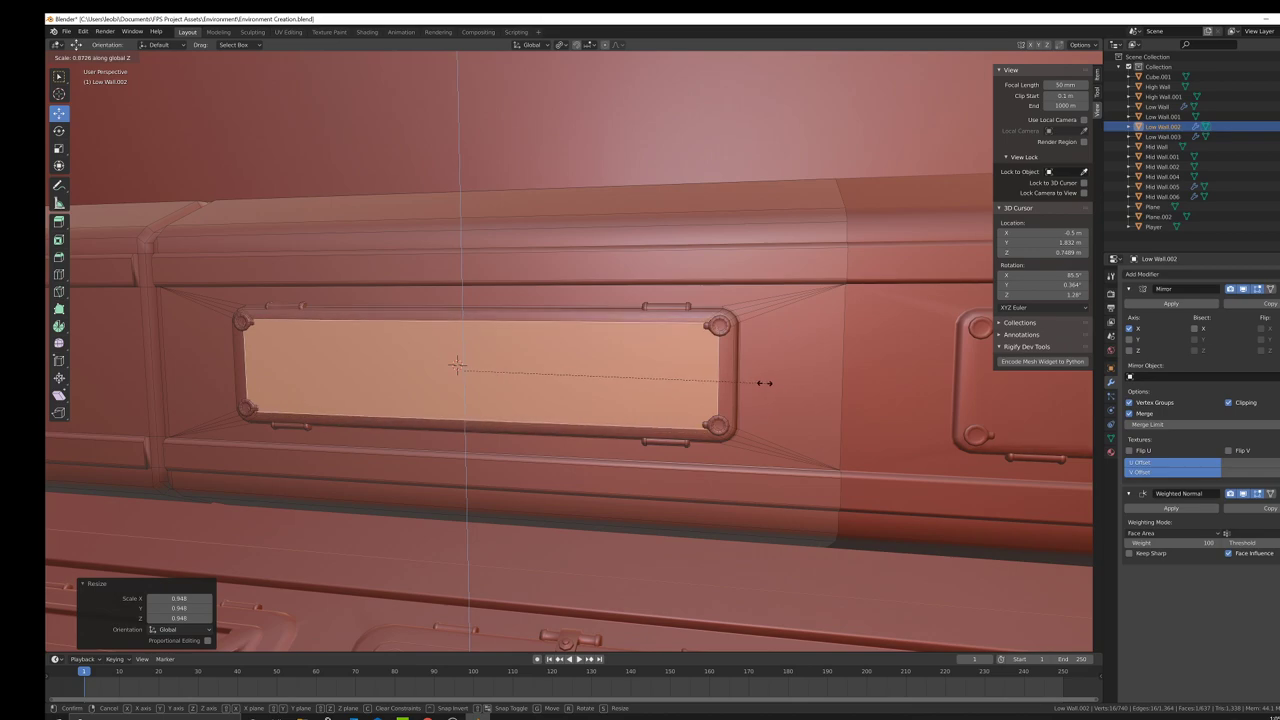
left_click(766, 383)
key("s")
right_click(797, 380)
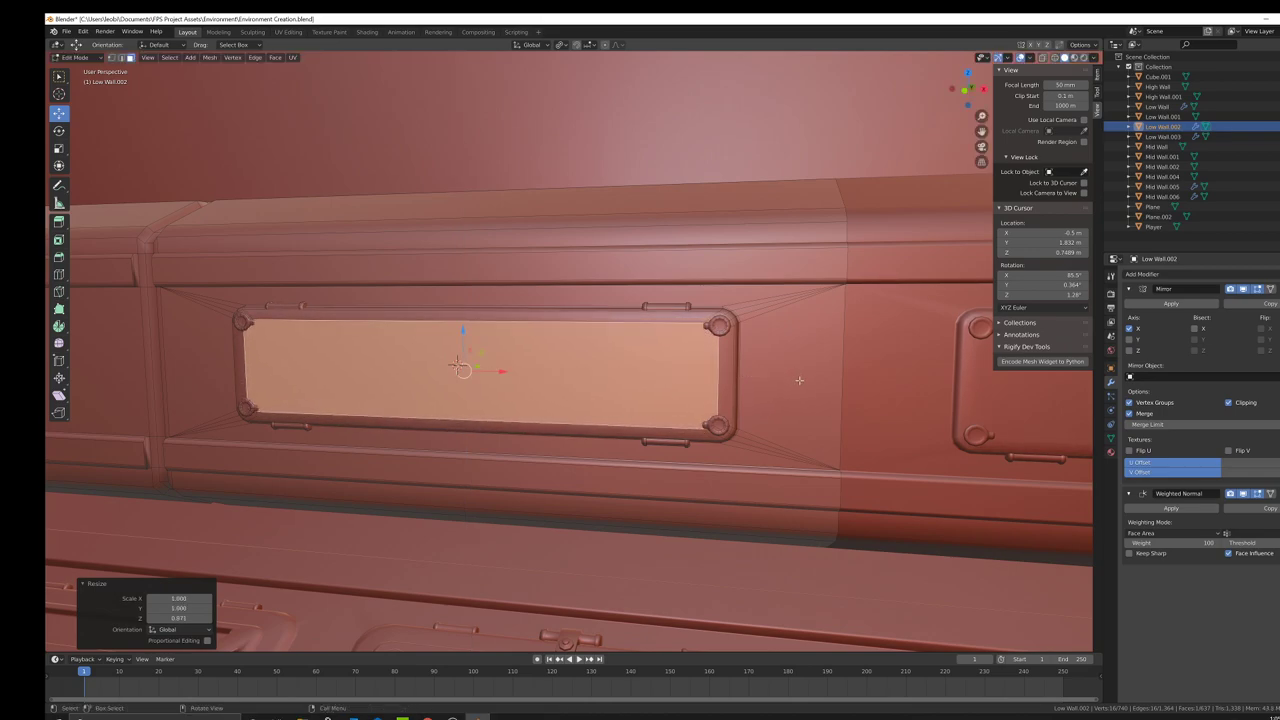
key("s")
right_click(815, 378)
Step: Scale the panel's inner face along Z once more, by about 0.953
key("s")
key("z")
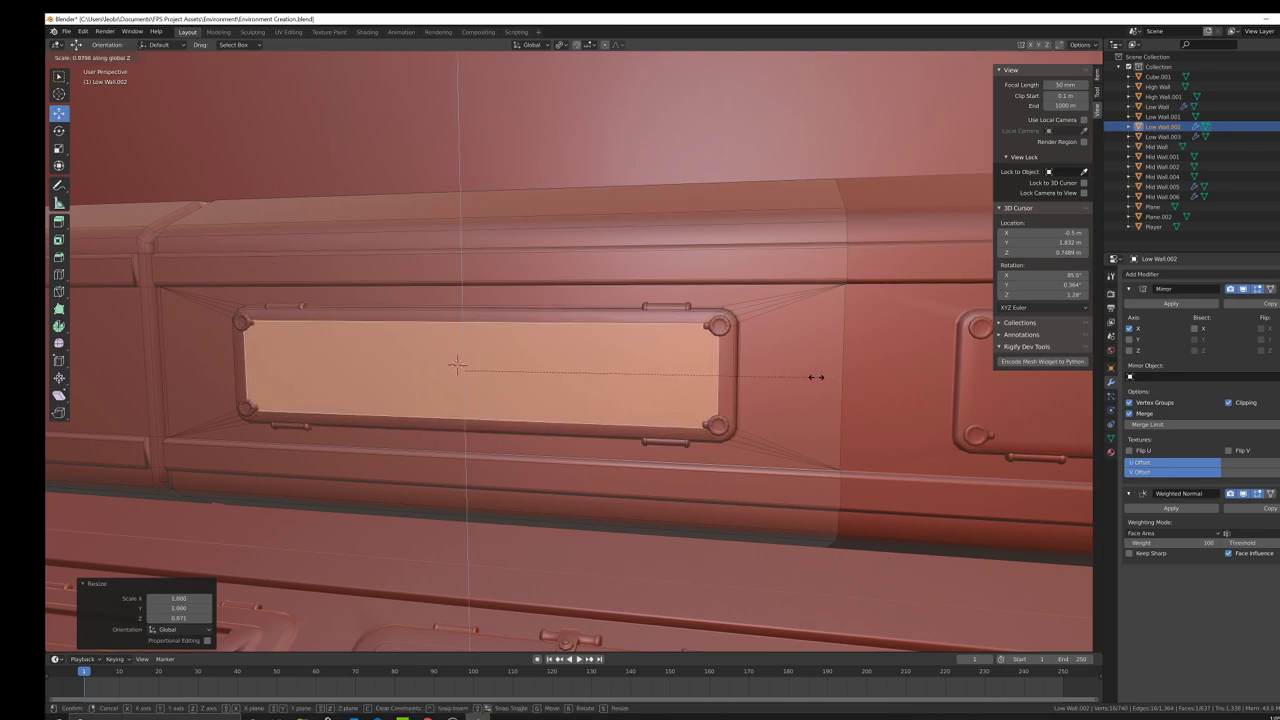
left_click(808, 376)
key("s")
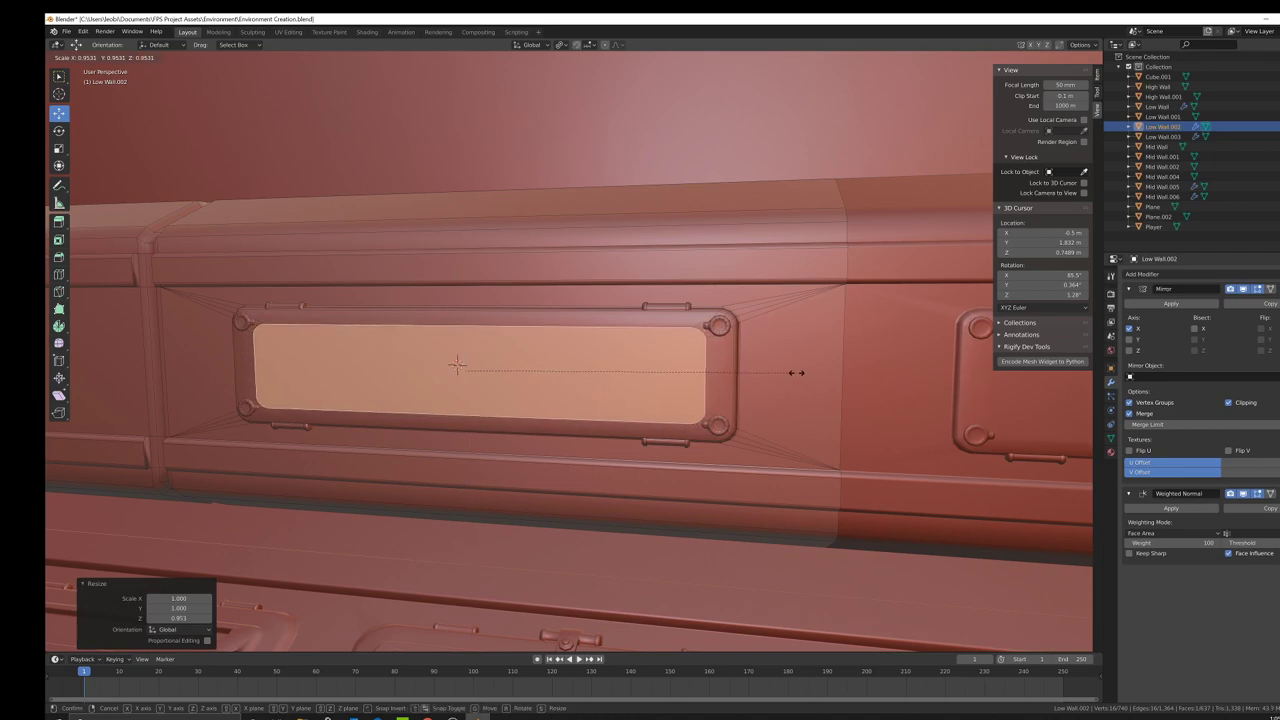
right_click(817, 372)
Step: Extrude the panel's inner face inward about 0.004 m and scale it to about 0.981
middle_click_drag(817, 372, 733, 412)
key("e")
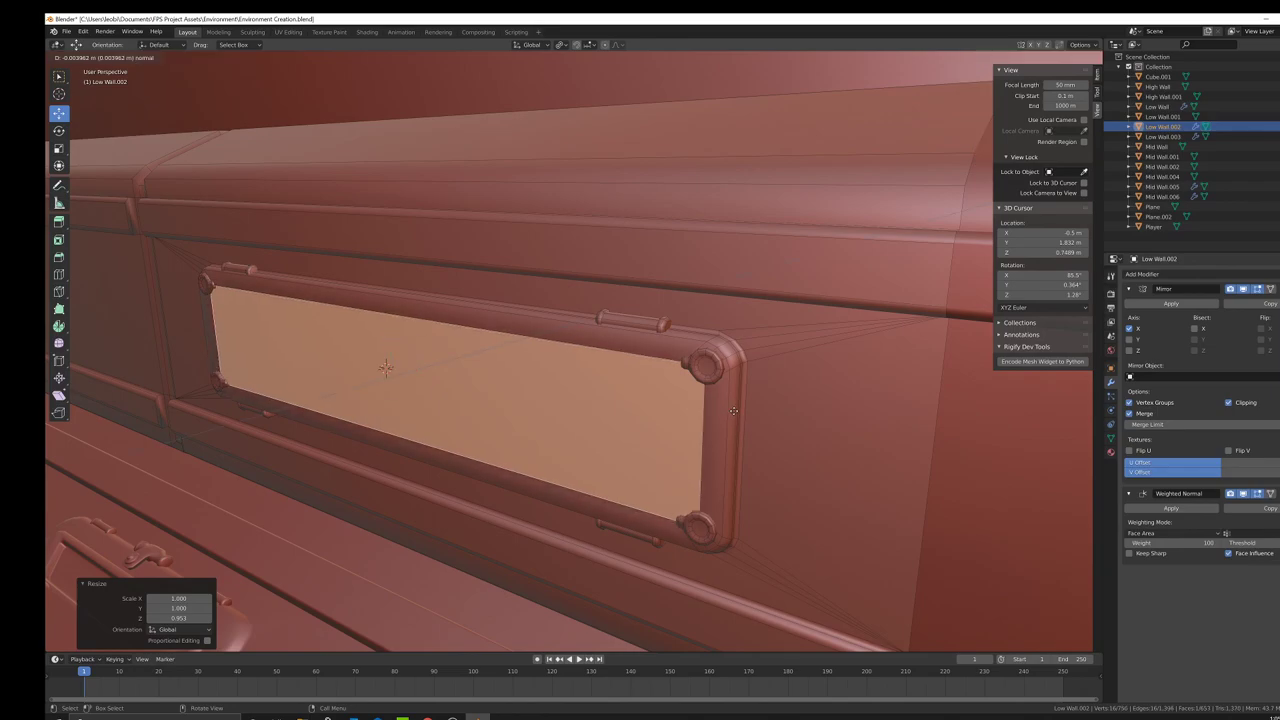
left_click(733, 410)
key("s")
left_click(752, 409)
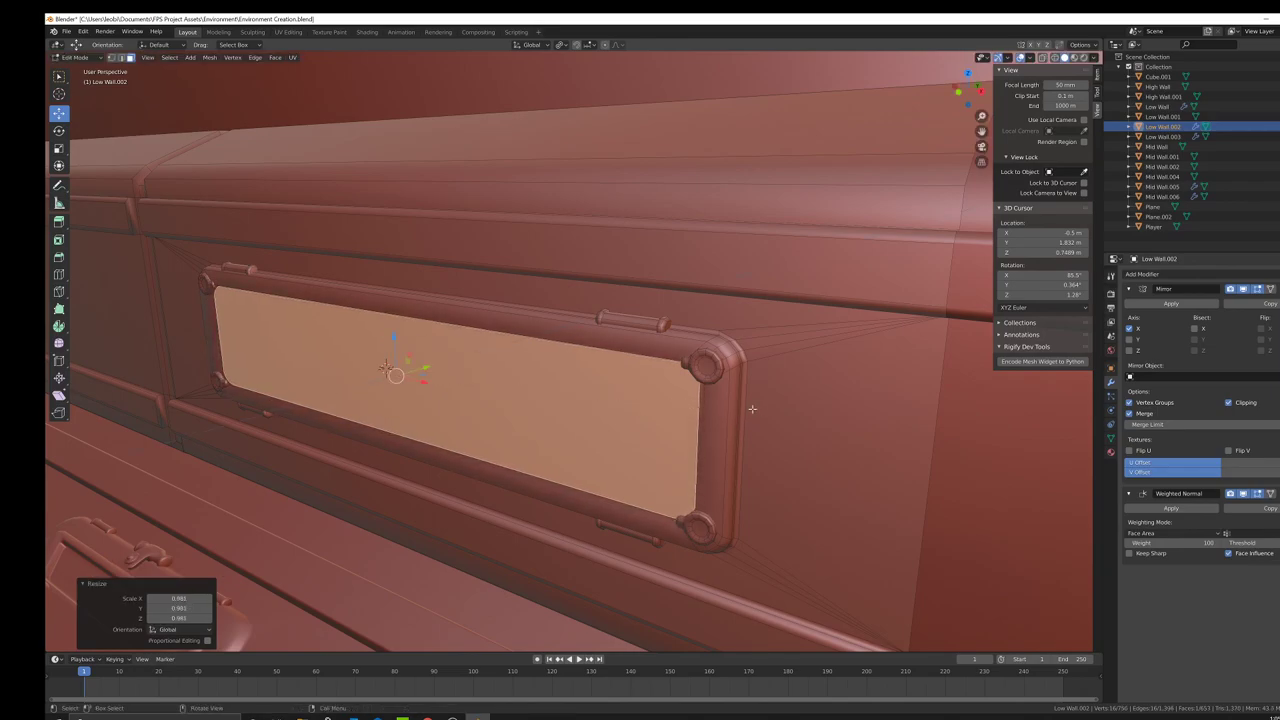
Step: Extrude the panel's inner face again to complete the recess inside the raised frame
key("e")
left_click(736, 414)
key("Tab")
middle_click_drag(706, 423, 625, 419)
scroll(613, 410, "down", 3)
scroll(687, 400, "down", 4)
Step: Flatten the strip's faces surrounding the raised panel by scaling them along Y to about 0.157
key("Tab")
scroll(642, 406, "up", 4)
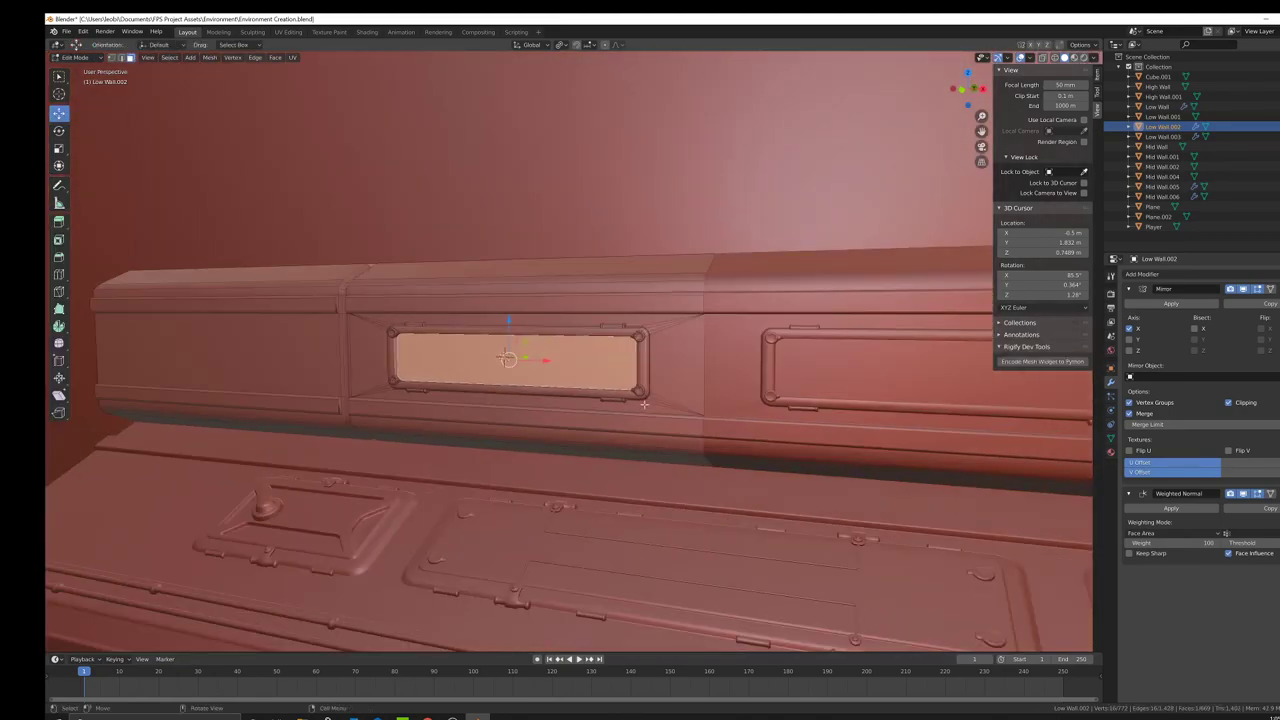
left_click(672, 403)
scroll(676, 406, "up", 4)
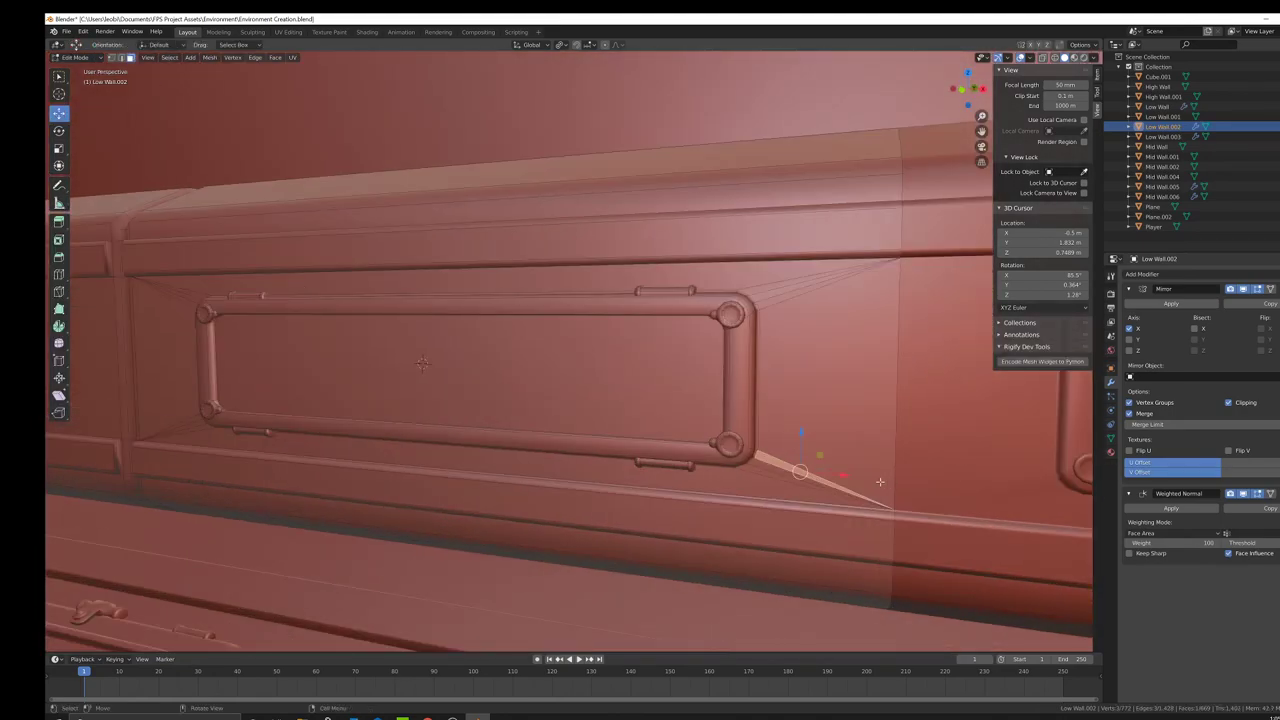
key("c")
scroll(843, 445, "up", 4)
left_click_drag(837, 446, 838, 443)
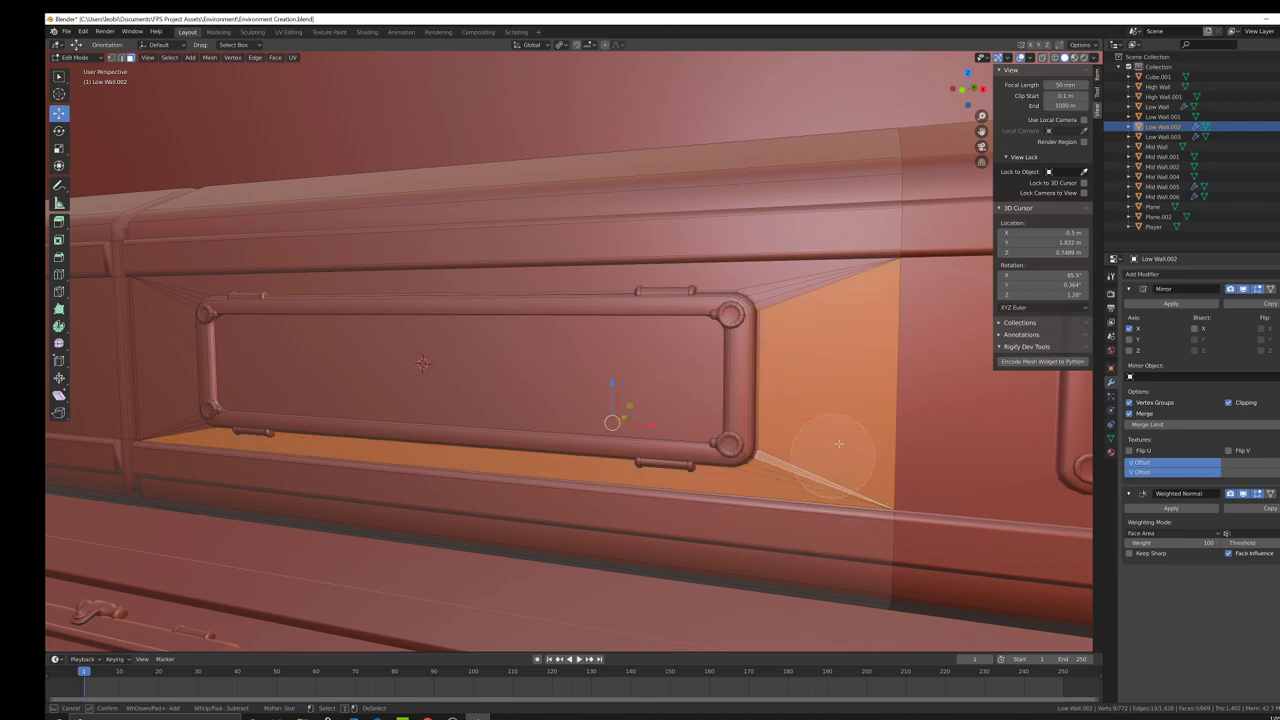
left_click(825, 304)
right_click(797, 319)
middle_click_drag(377, 333, 723, 343, "shift")
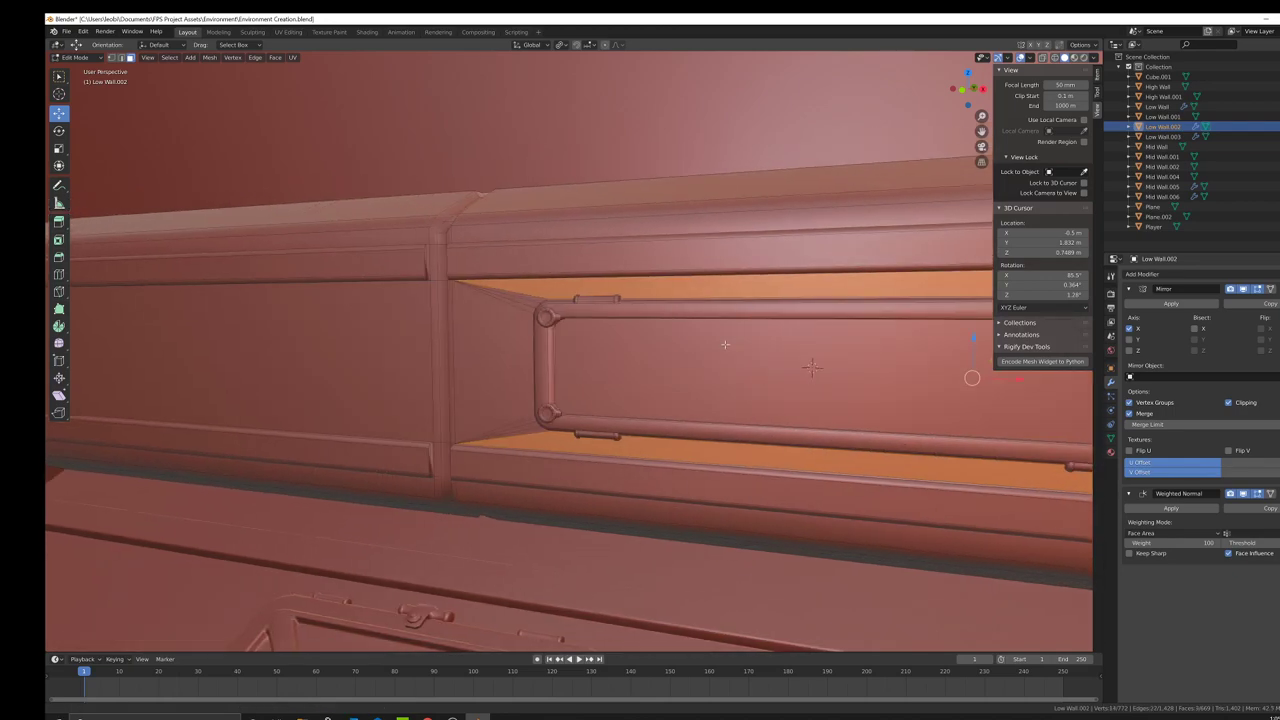
middle_click_drag(545, 346, 594, 349)
scroll(592, 347, "up", 1)
key("c")
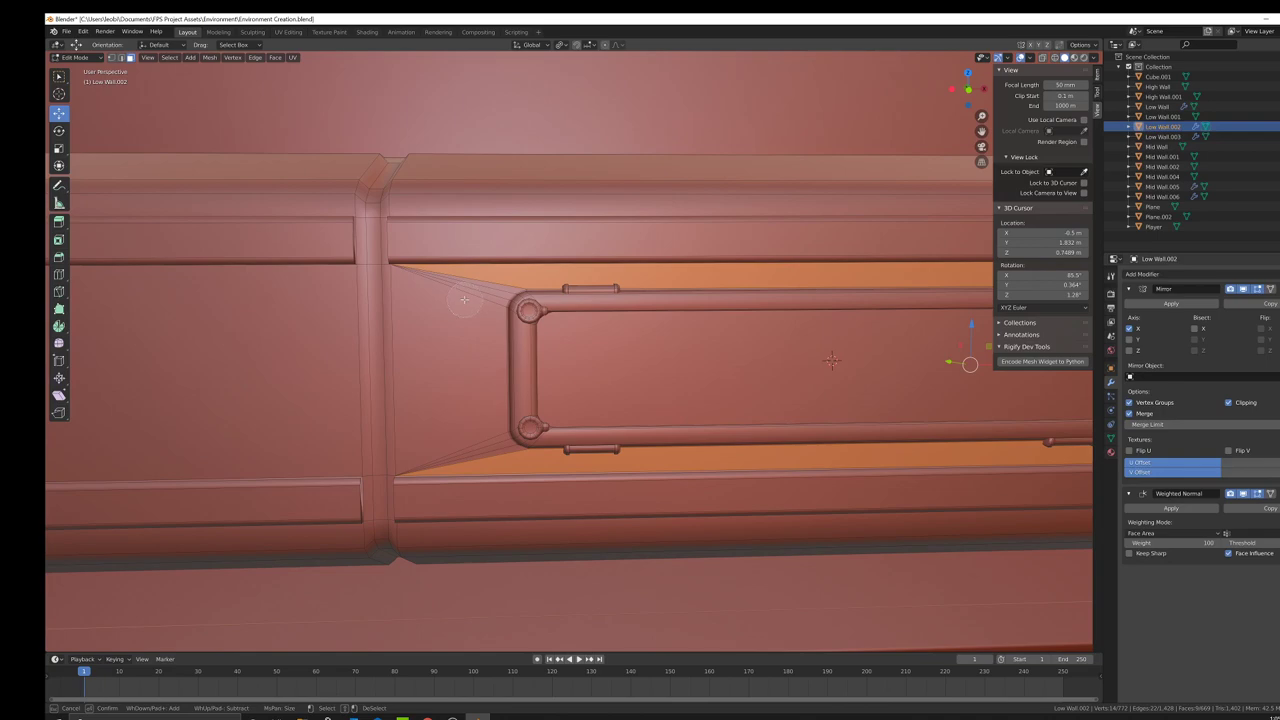
left_click(465, 295)
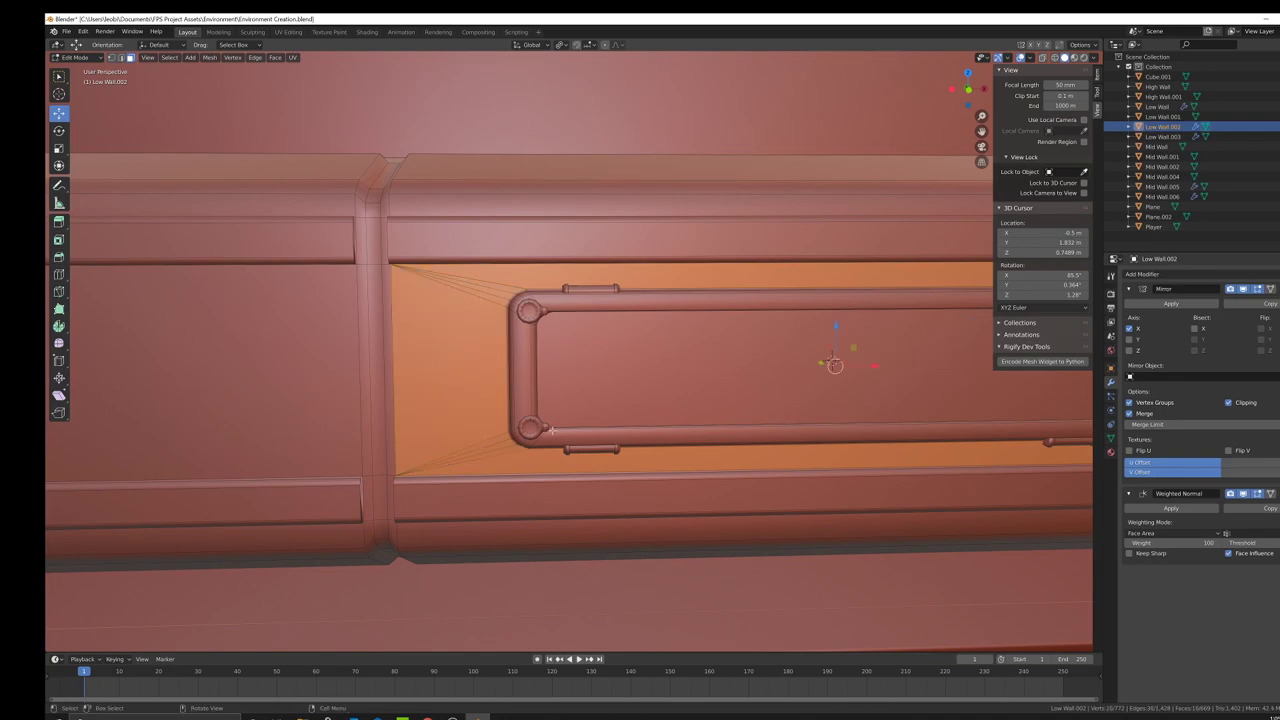
middle_click_drag(551, 430, 686, 348)
key("s")
key("y")
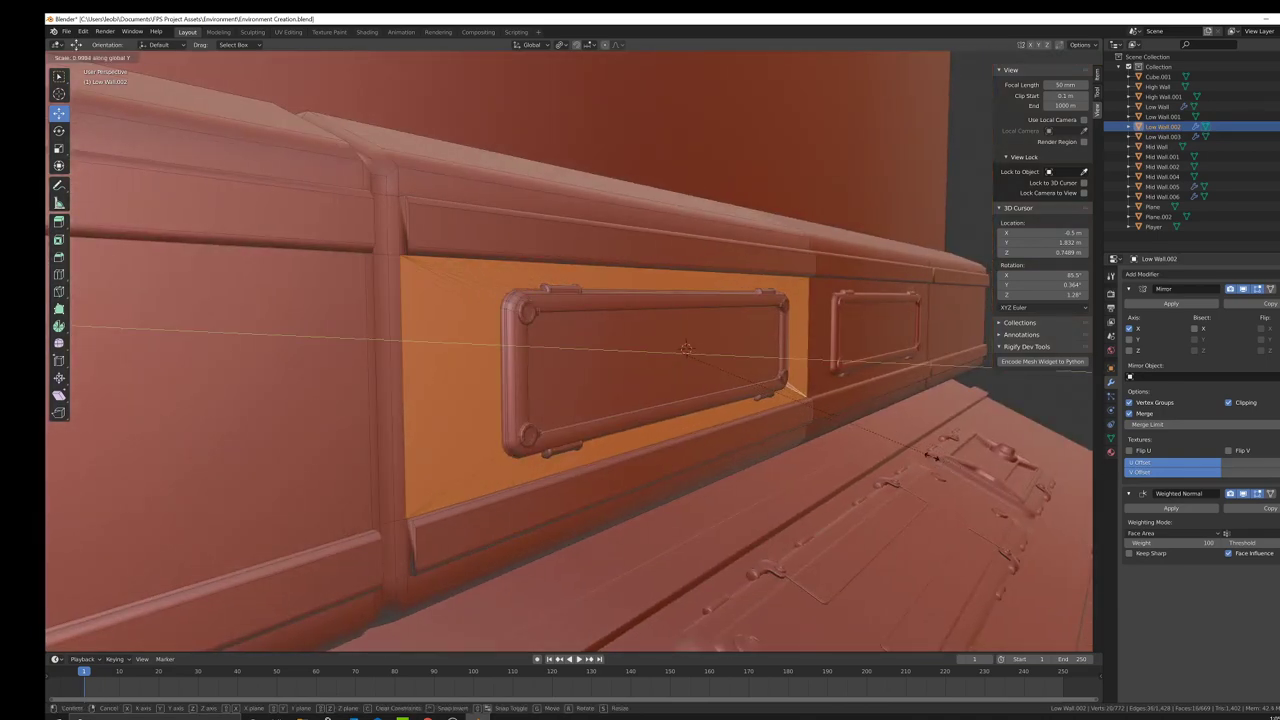
left_click(786, 369)
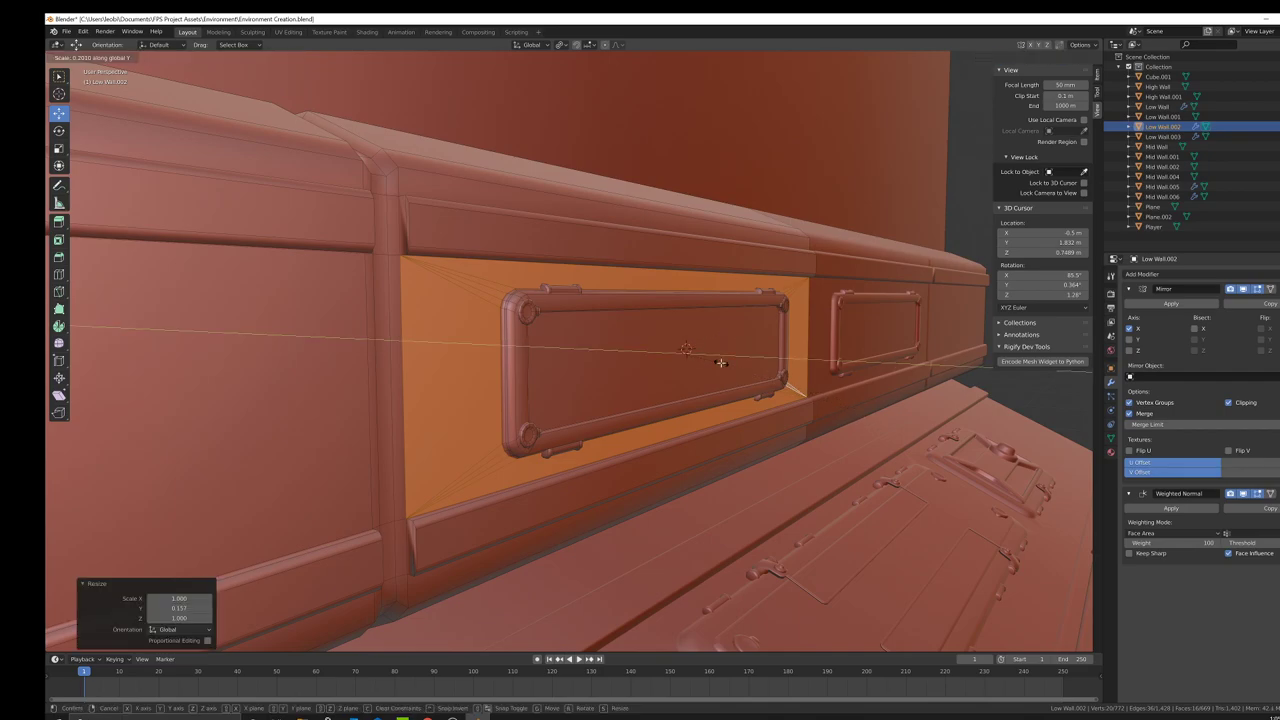
Step: Examine the flattened faces and framed panel from several angles for shading and fit with the whole wall
key("Tab")
middle_click_drag(840, 421, 554, 374)
key("Tab")
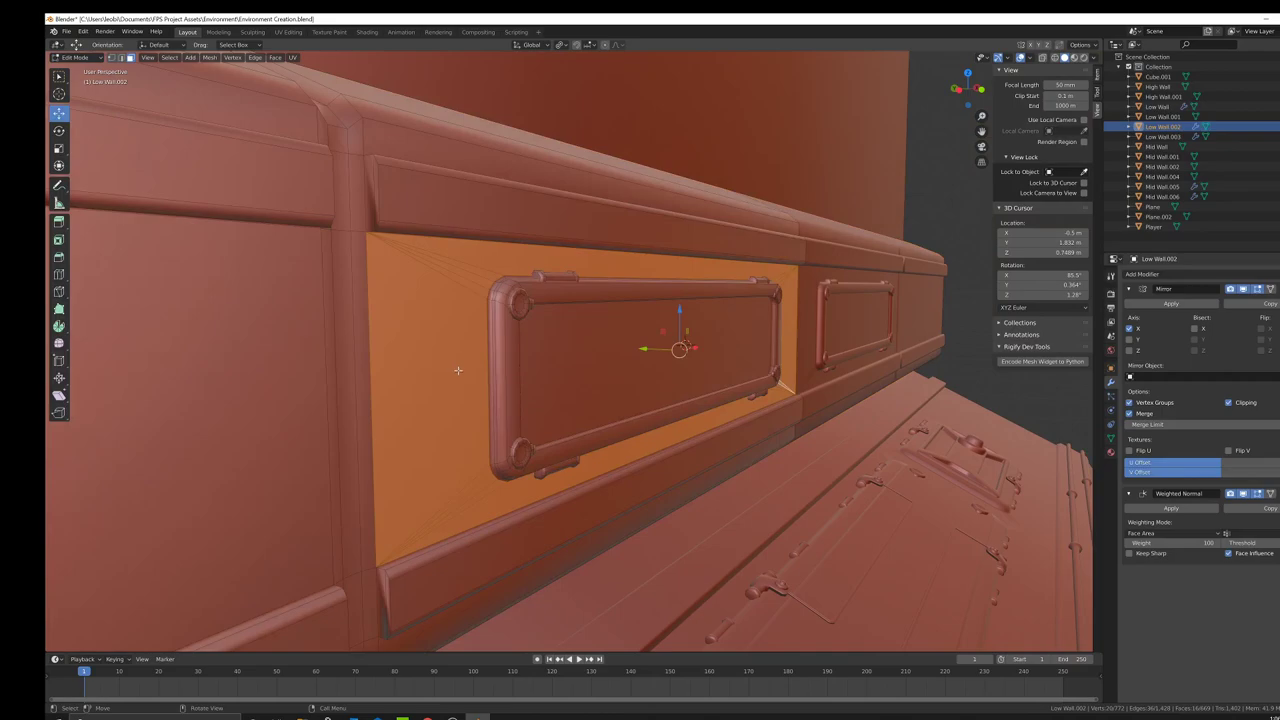
middle_click_drag(457, 366, 522, 437)
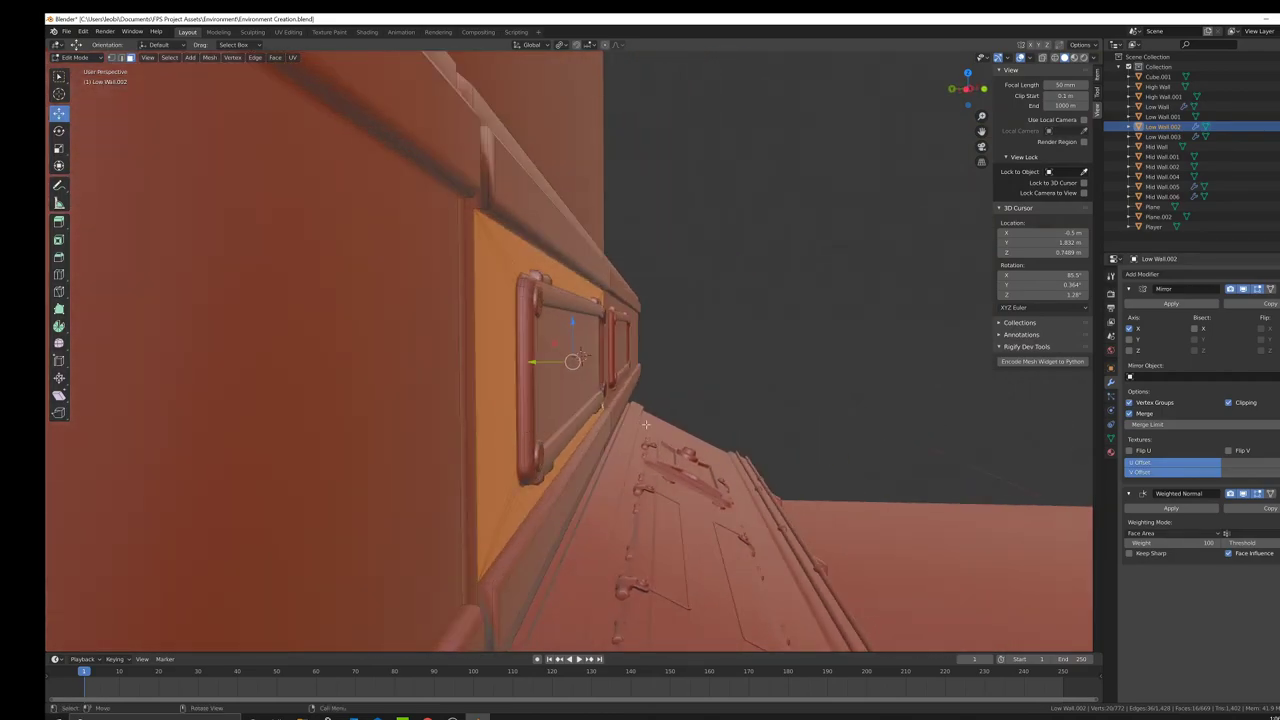
middle_click_drag(645, 425, 632, 414)
middle_click_drag(794, 406, 450, 384)
key("Tab")
scroll(816, 424, "down", 2)
middle_click_drag(691, 420, 660, 420)
middle_click_drag(400, 366, 658, 352, "shift")
key("Tab")
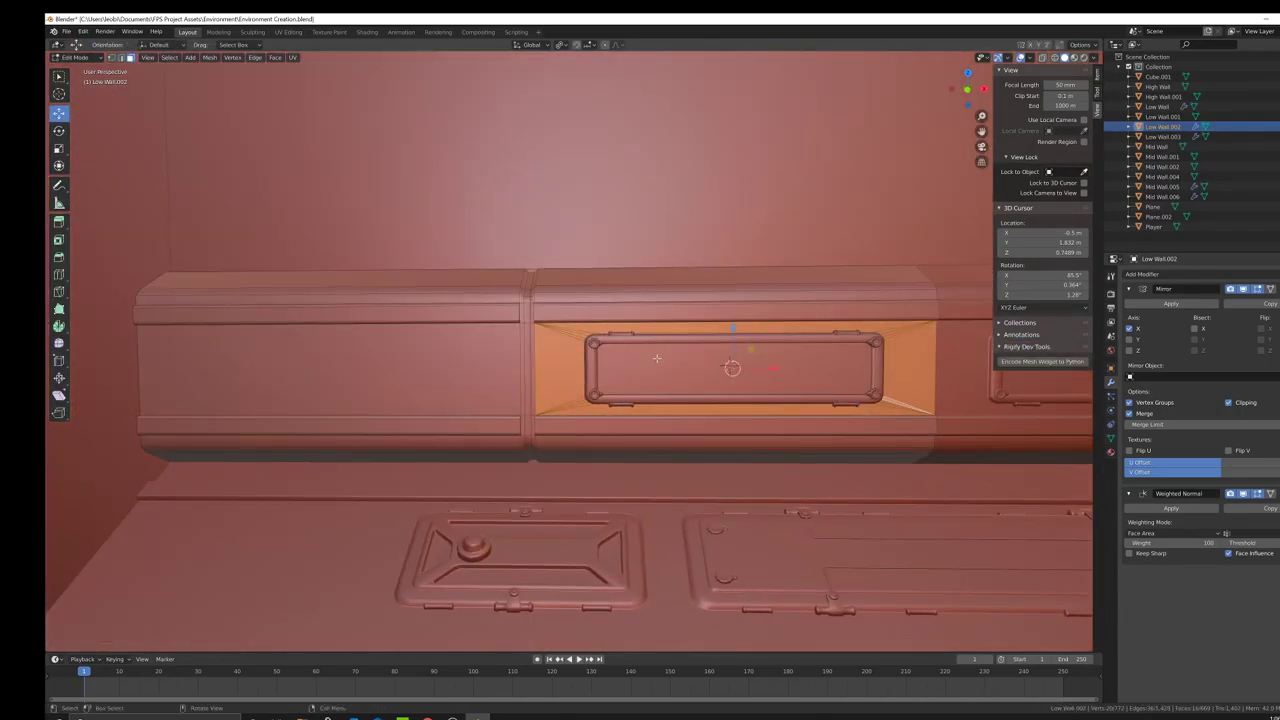
key("Tab")
scroll(771, 403, "down", 5)
middle_click_drag(771, 403, 724, 400)
scroll(738, 405, "up", 3)
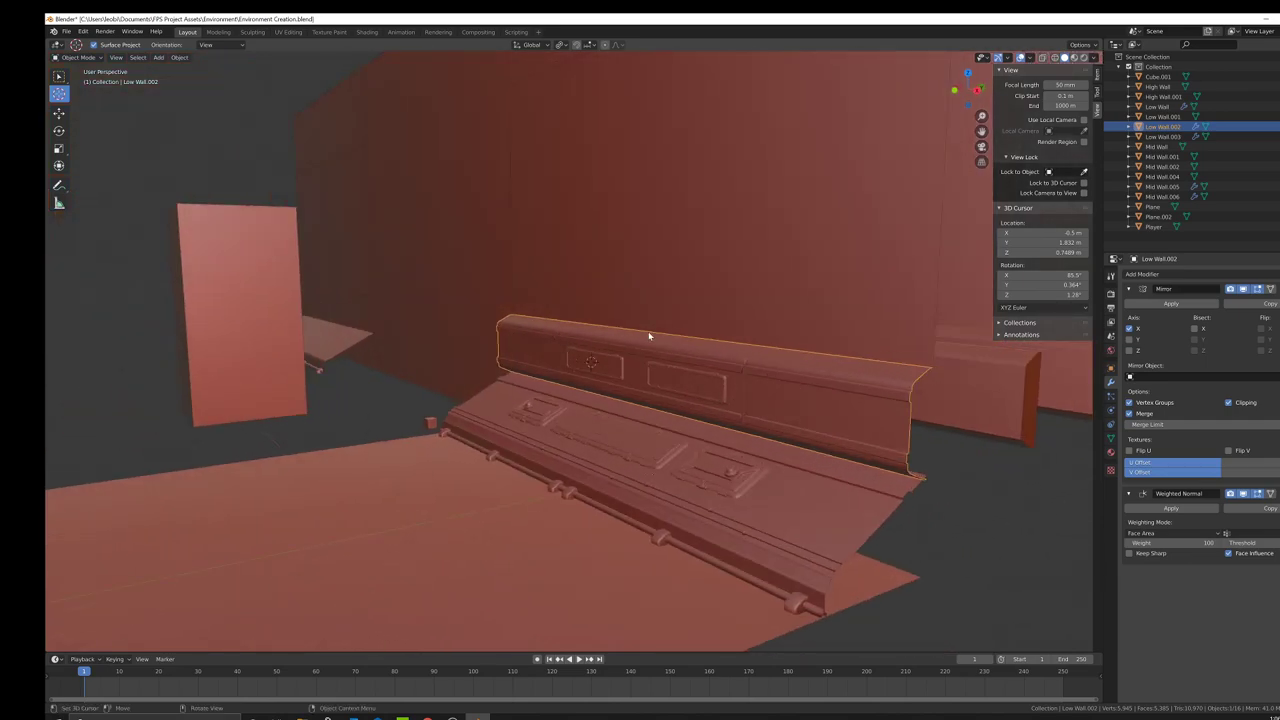
Step: Save the Environment Creation.blend file
left_click(66, 31)
left_click(90, 99)
middle_click_drag(550, 374, 583, 400)
scroll(668, 398, "up", 4)
scroll(592, 404, "down", 4)
middle_click_drag(645, 427, 739, 440)
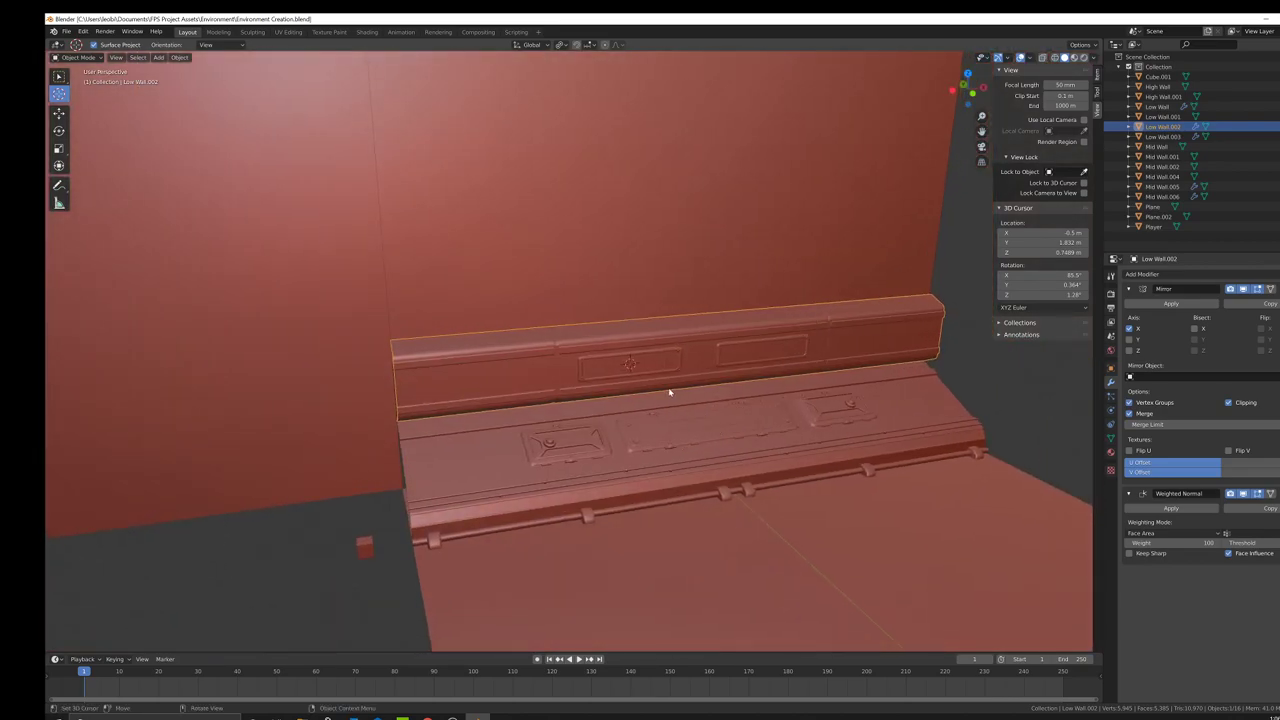
scroll(667, 391, "up", 4)
middle_click_drag(657, 391, 597, 366)
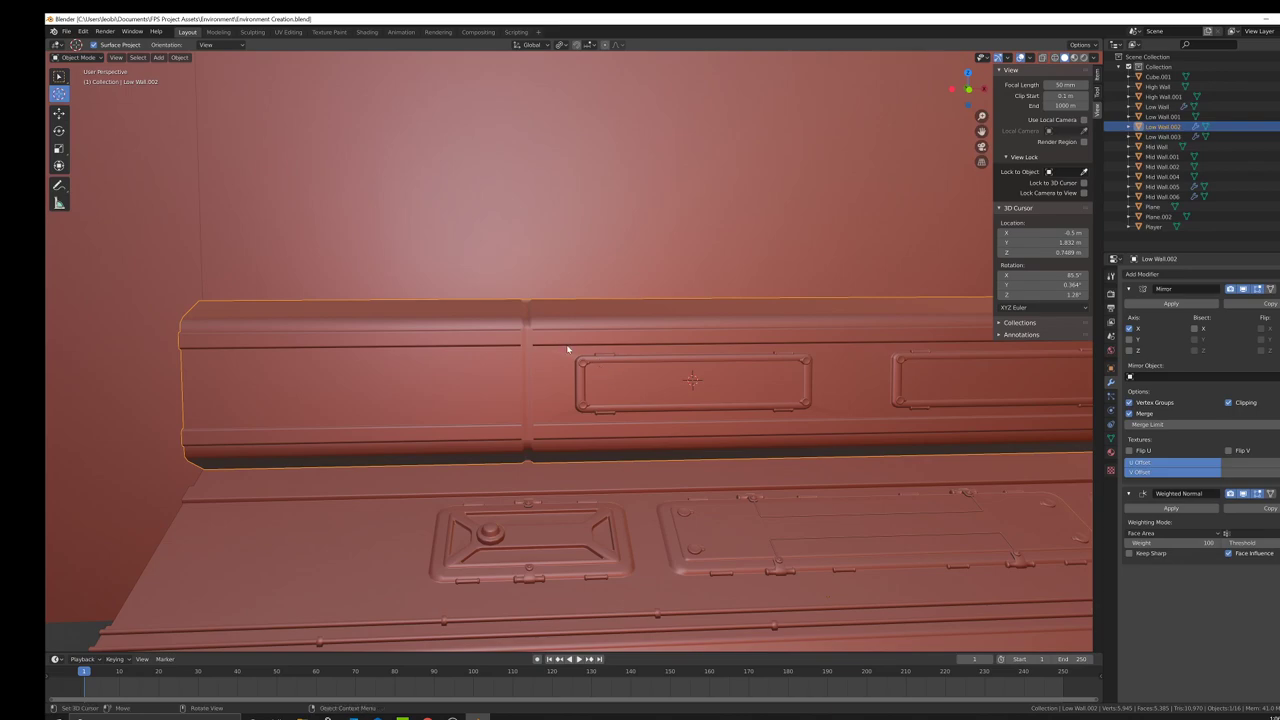
Step: Shift the framed panel's inner face along Y, first by about -0.00956 m and again by 0.00146 m
middle_click_drag(540, 346, 424, 332, "shift")
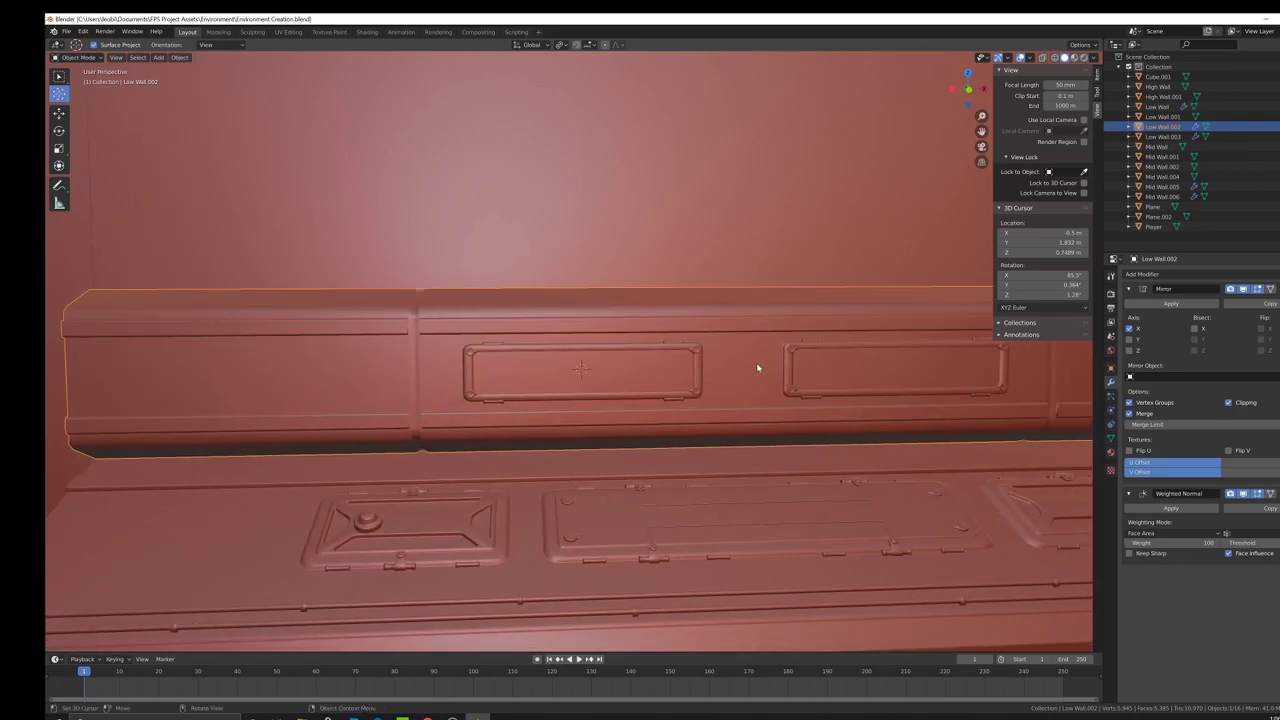
middle_click_drag(757, 366, 720, 371)
key("Tab")
scroll(667, 385, "up", 4)
left_click(651, 397)
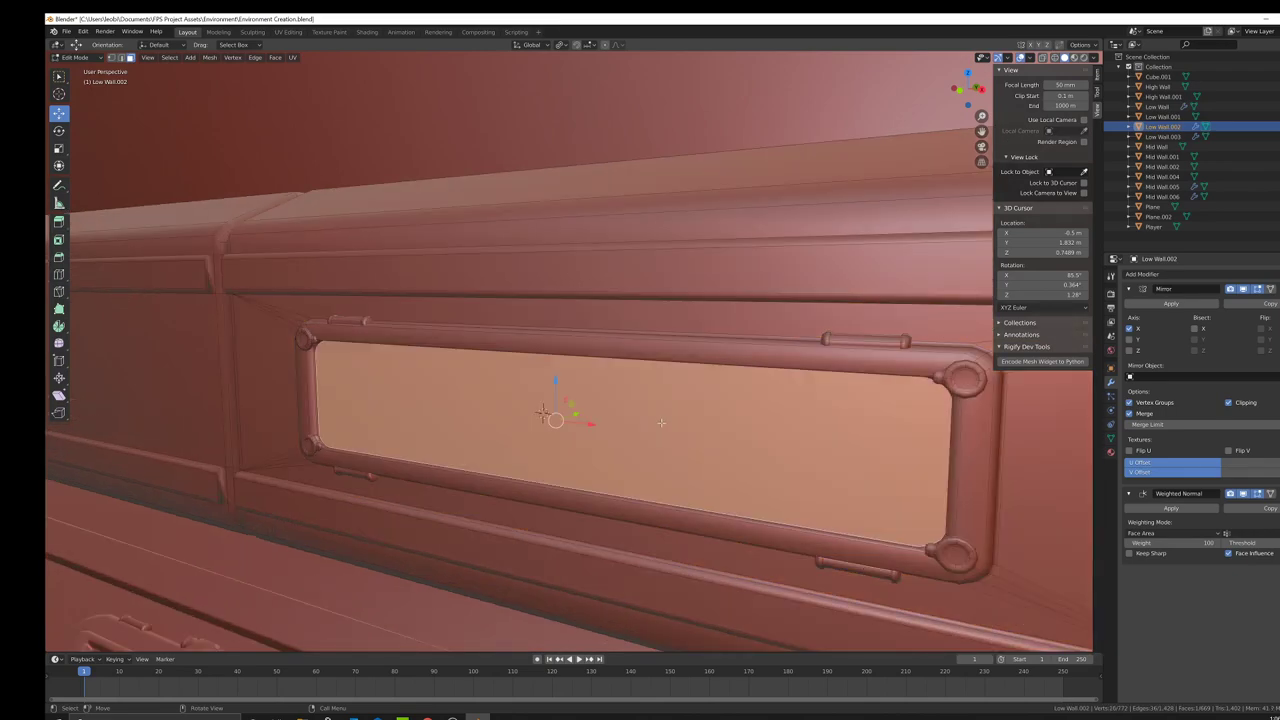
middle_click_drag(651, 397, 587, 427)
left_click_drag(569, 419, 560, 420)
left_click(560, 419)
middle_click_drag(560, 419, 856, 430)
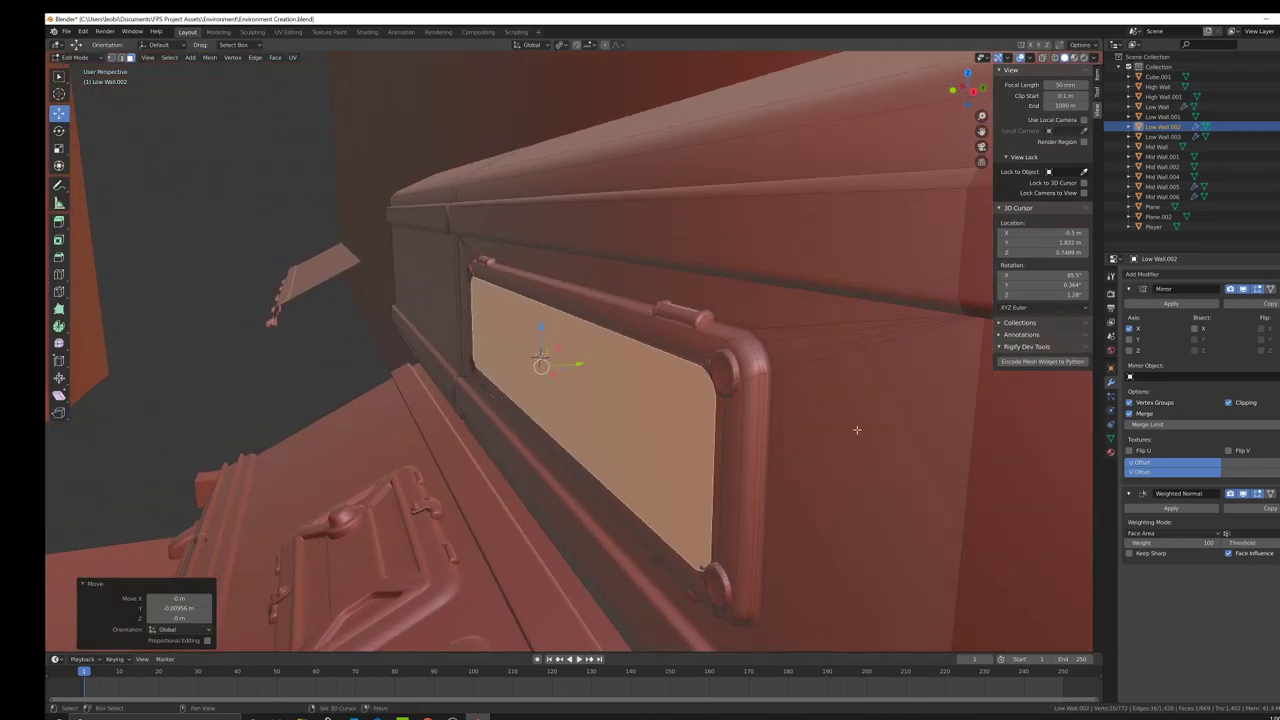
left_click_drag(576, 364, 582, 363)
Step: Extrude the panel's inner face about 0.00112 m outward, scale it down slightly overall, and scale it along Z for a bevelled edge
key("e")
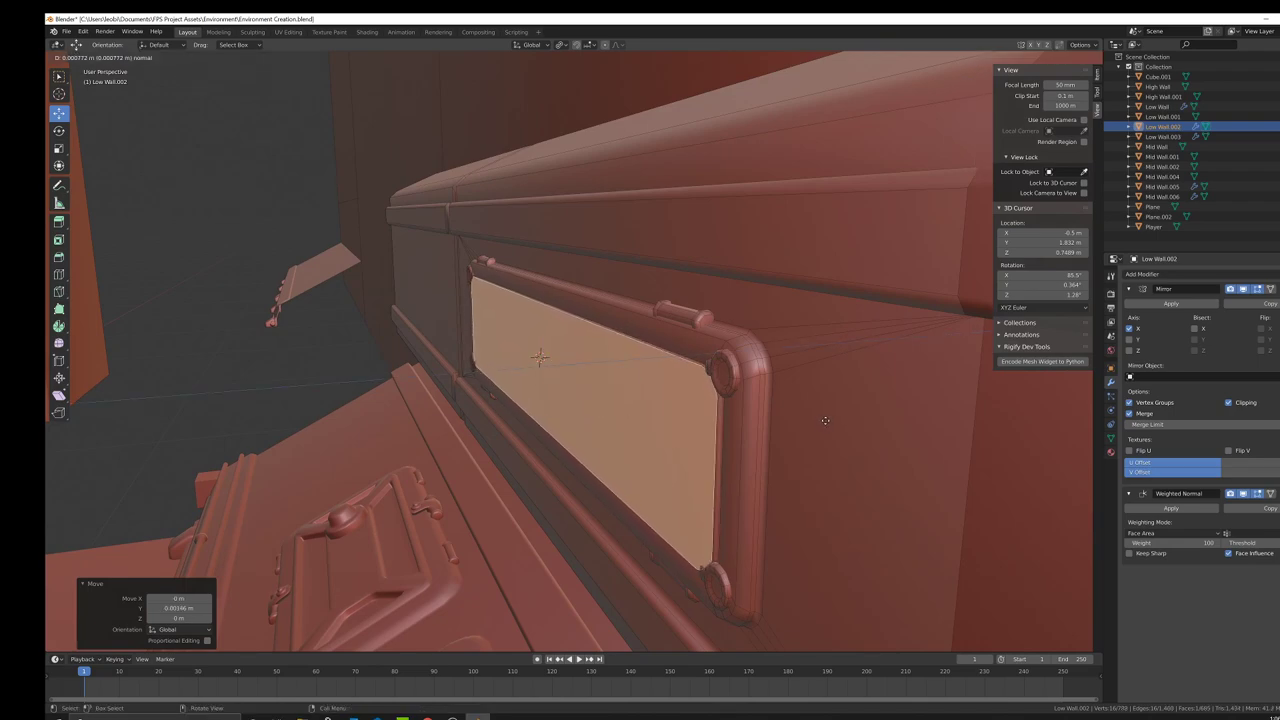
left_click(825, 420)
key("s")
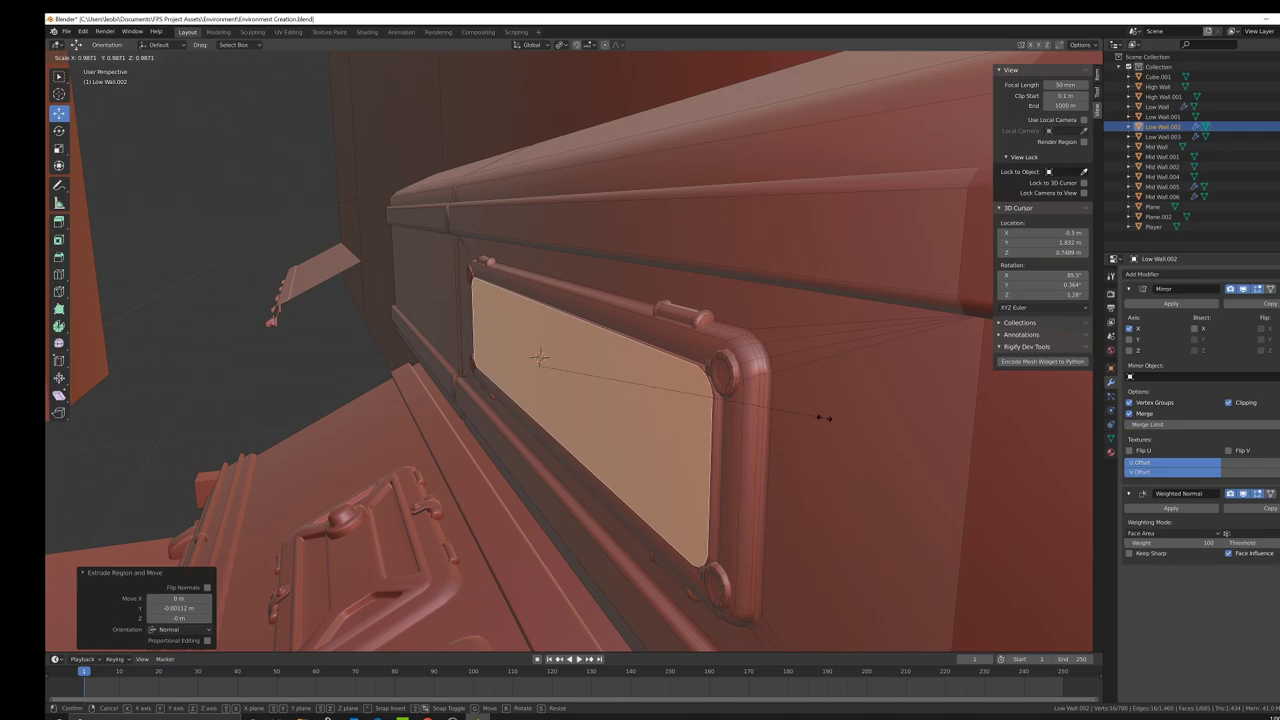
left_click(825, 418)
key("s")
key("z")
left_click(812, 415)
key("Tab")
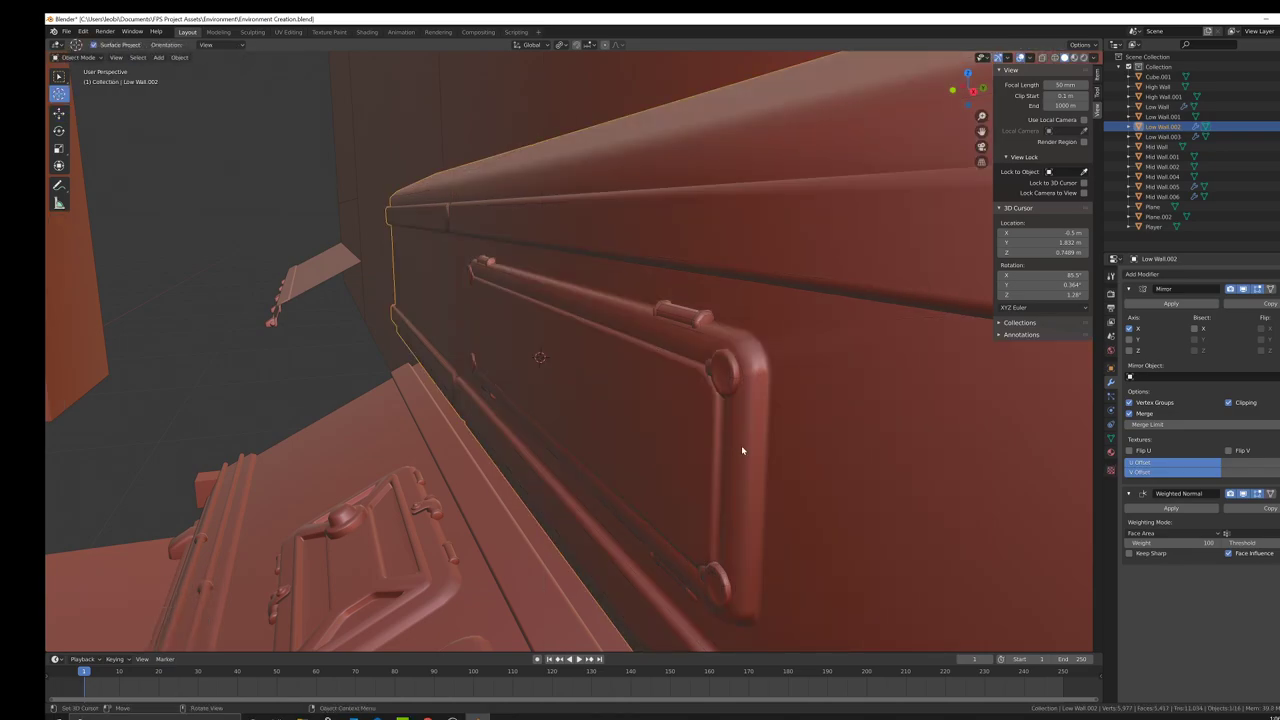
Step: Reset the 3D cursor to the world origin and examine the panelled strip together with the other wall pieces from several angles
scroll(771, 446, "up", 3)
middle_click_drag(741, 445, 779, 459)
scroll(790, 440, "down", 4)
key("shift+c")
scroll(779, 459, "up", 2)
middle_click_drag(583, 421, 660, 417)
scroll(700, 420, "up", 4)
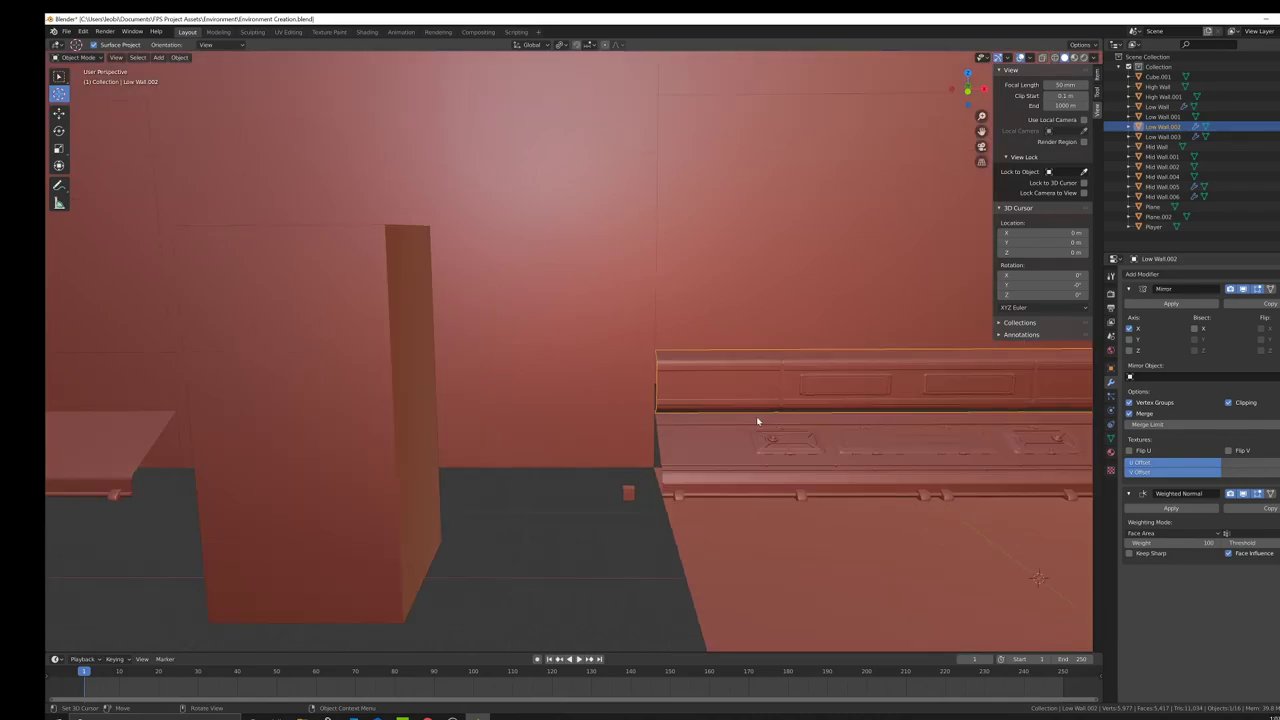
middle_click_drag(757, 422, 791, 411)
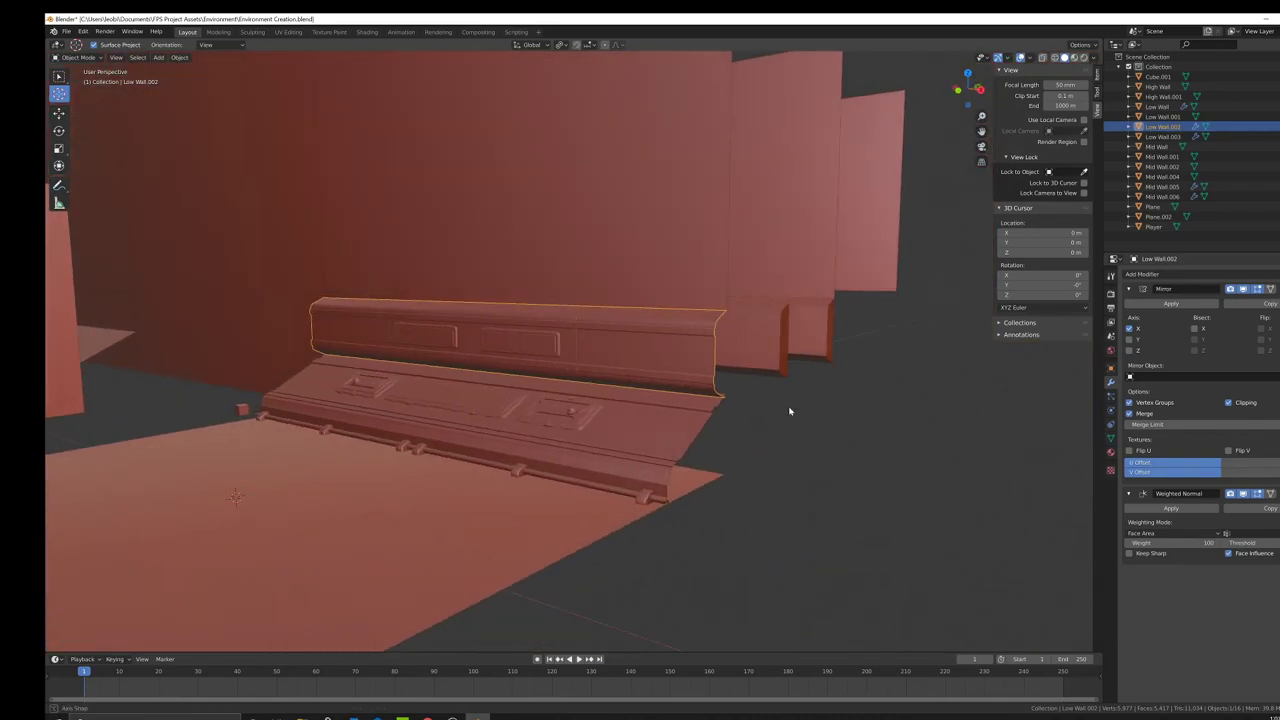
middle_click_drag(605, 398, 685, 388)
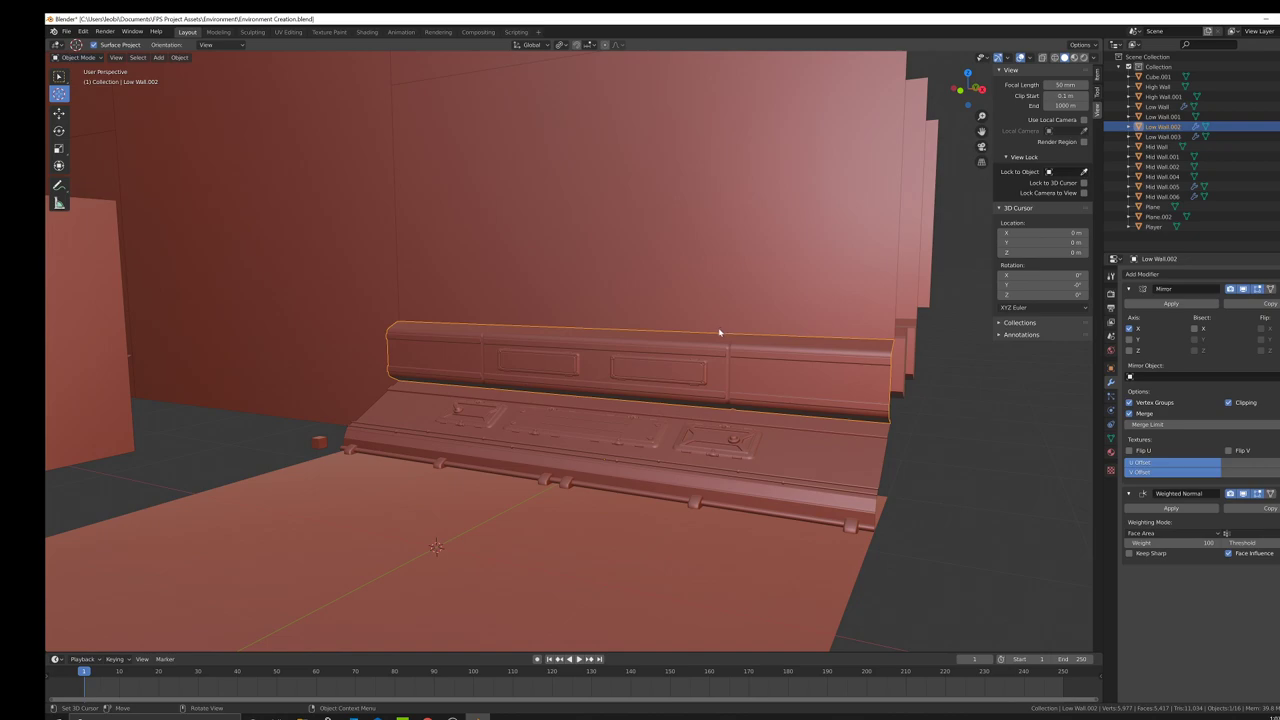
middle_click_drag(698, 347, 662, 389)
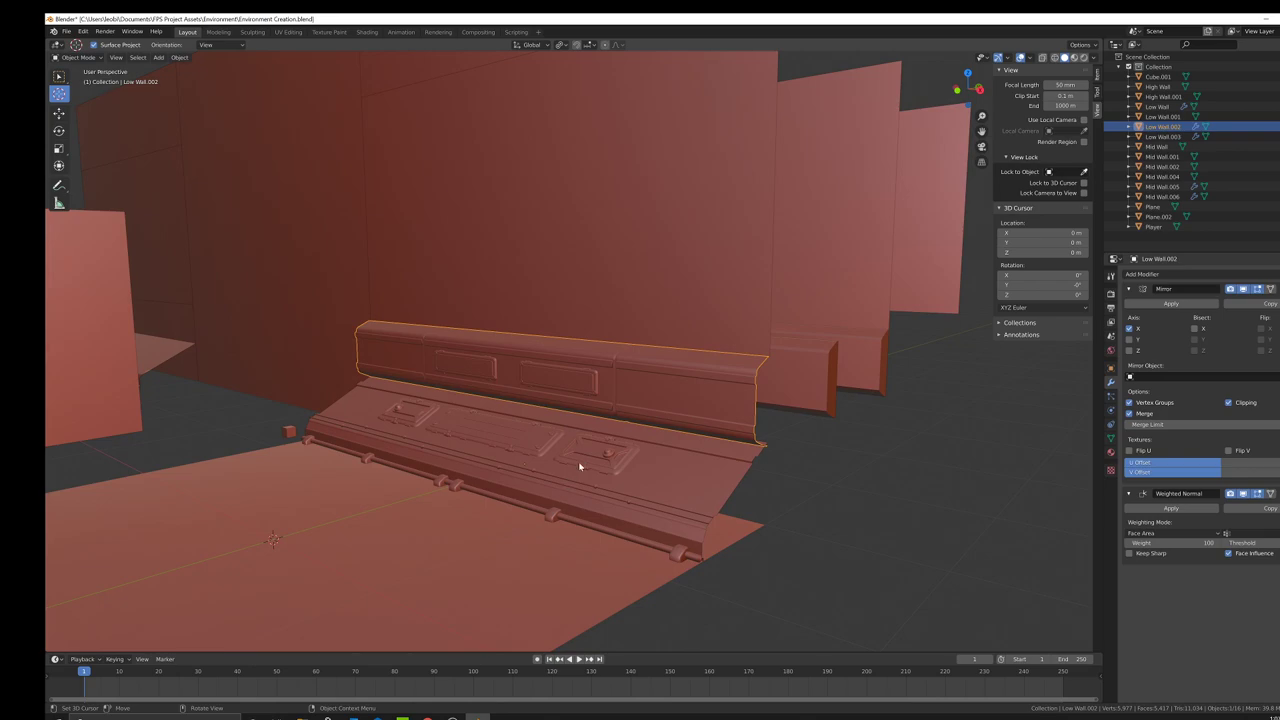
scroll(562, 444, "down", 3)
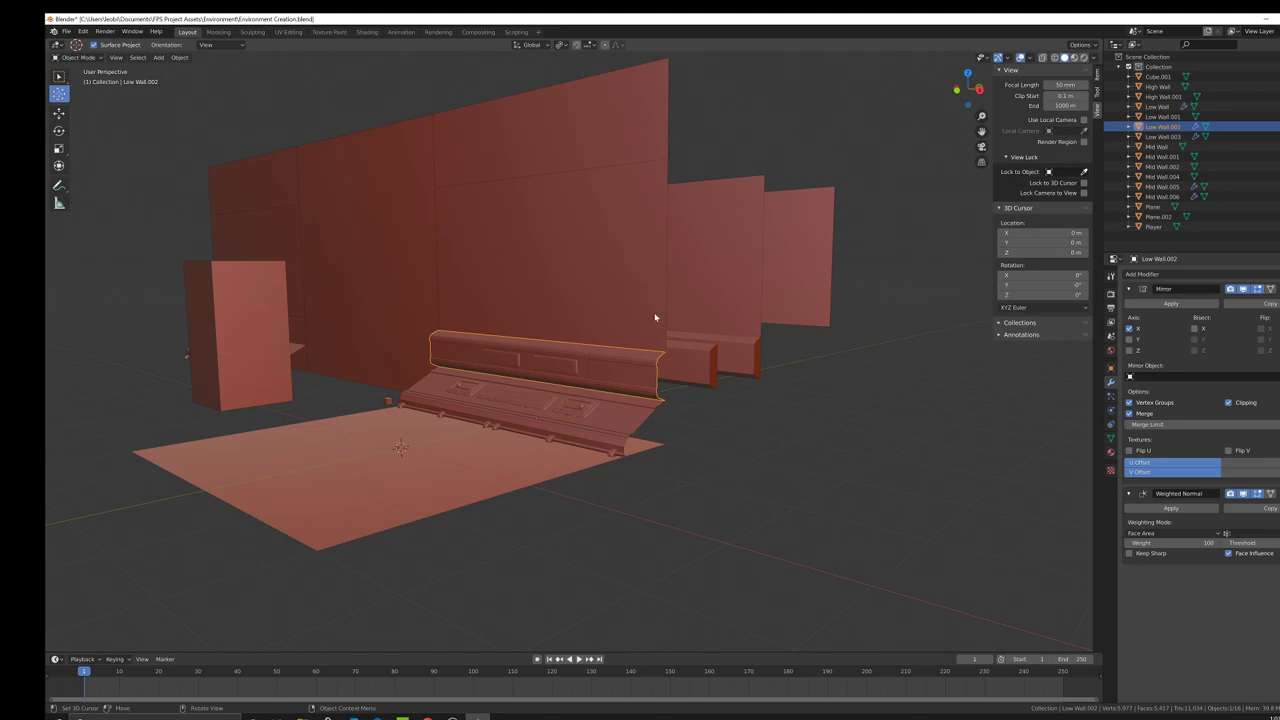
scroll(624, 329, "up", 3)
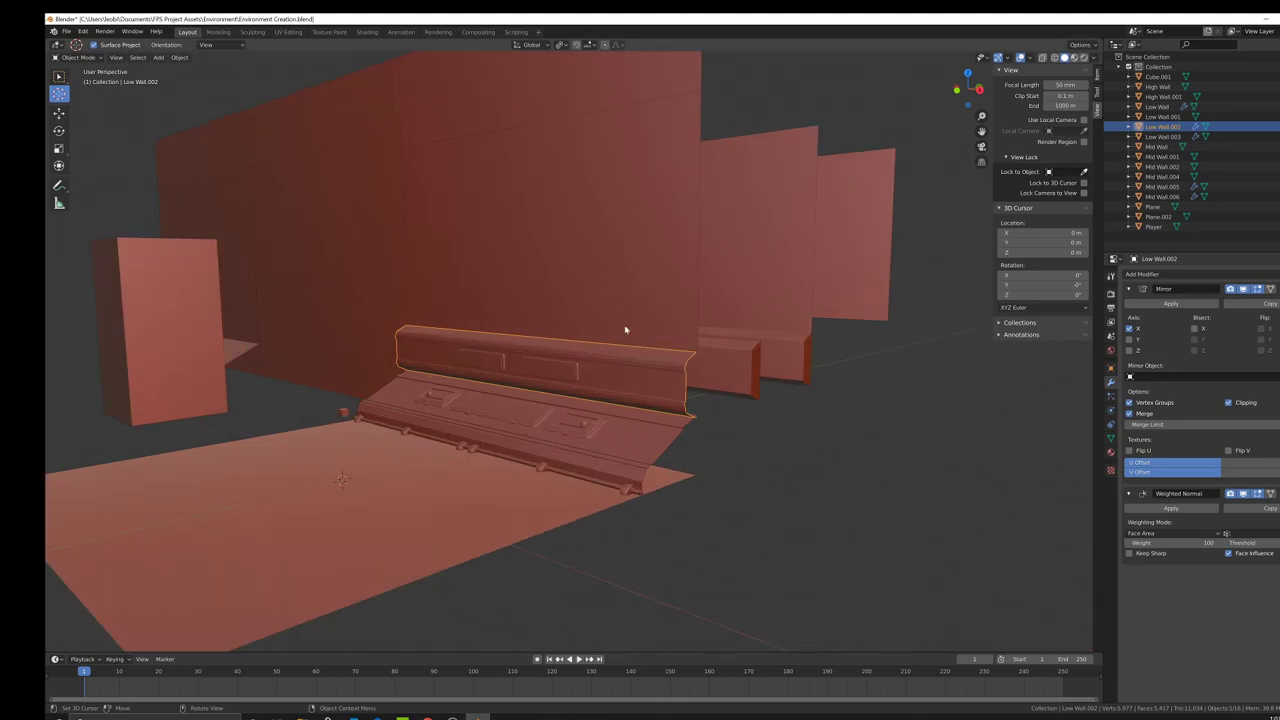
Step: Join the upper strip Low Wall.002 with the Low Wall object
scroll(606, 445, "down", 1)
left_click(656, 476, "shift")
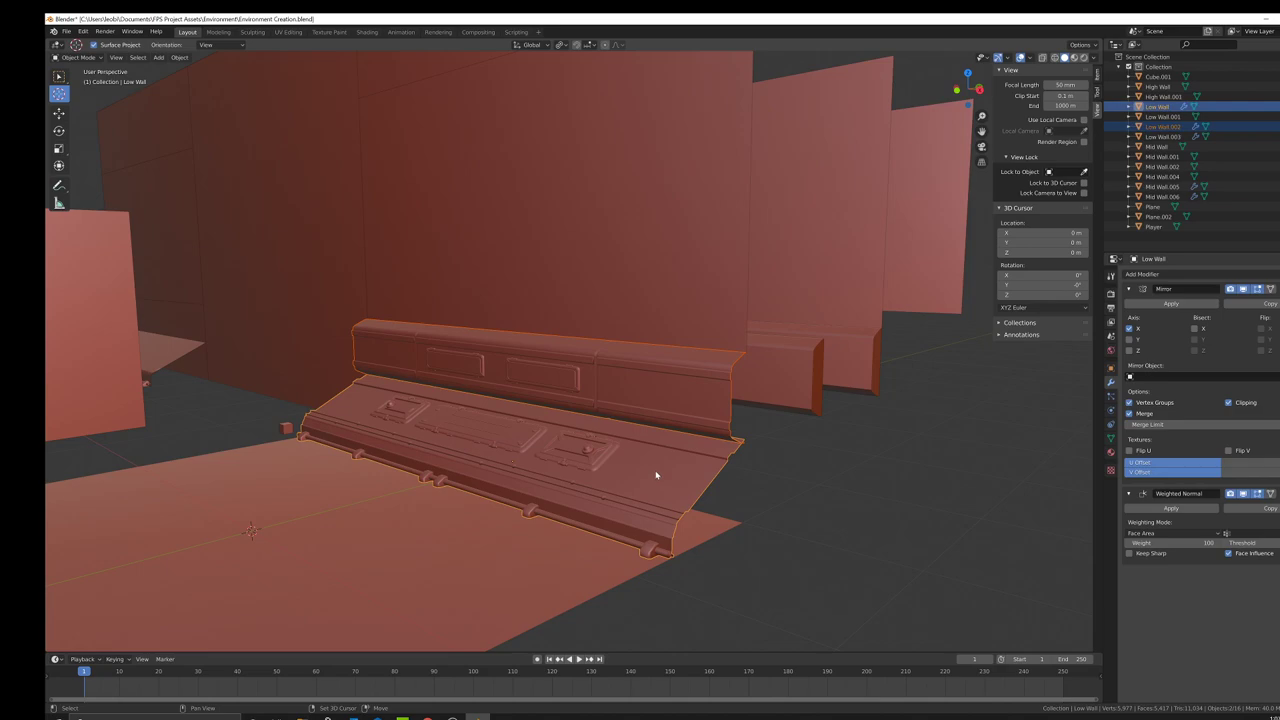
key("ctrl+j")
scroll(637, 463, "down", 3)
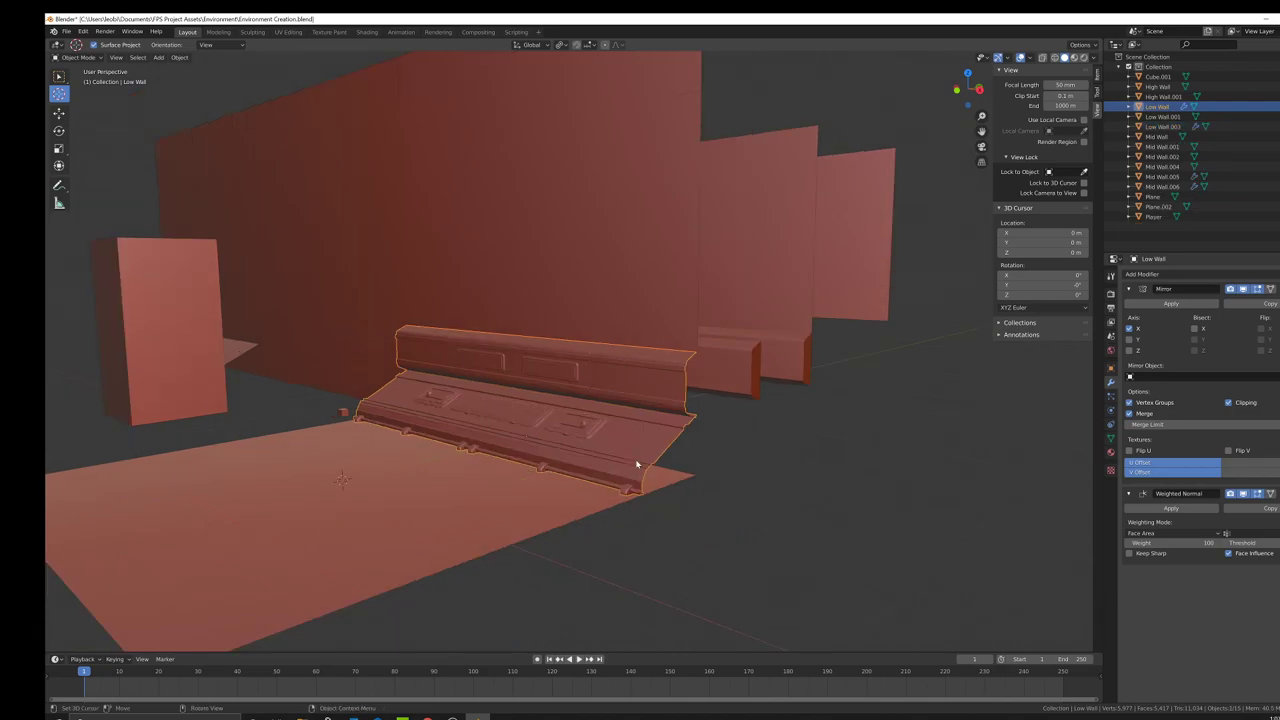
Step: Try moving the joined Low Wall along Y and undo that move
middle_click_drag(643, 452, 621, 467)
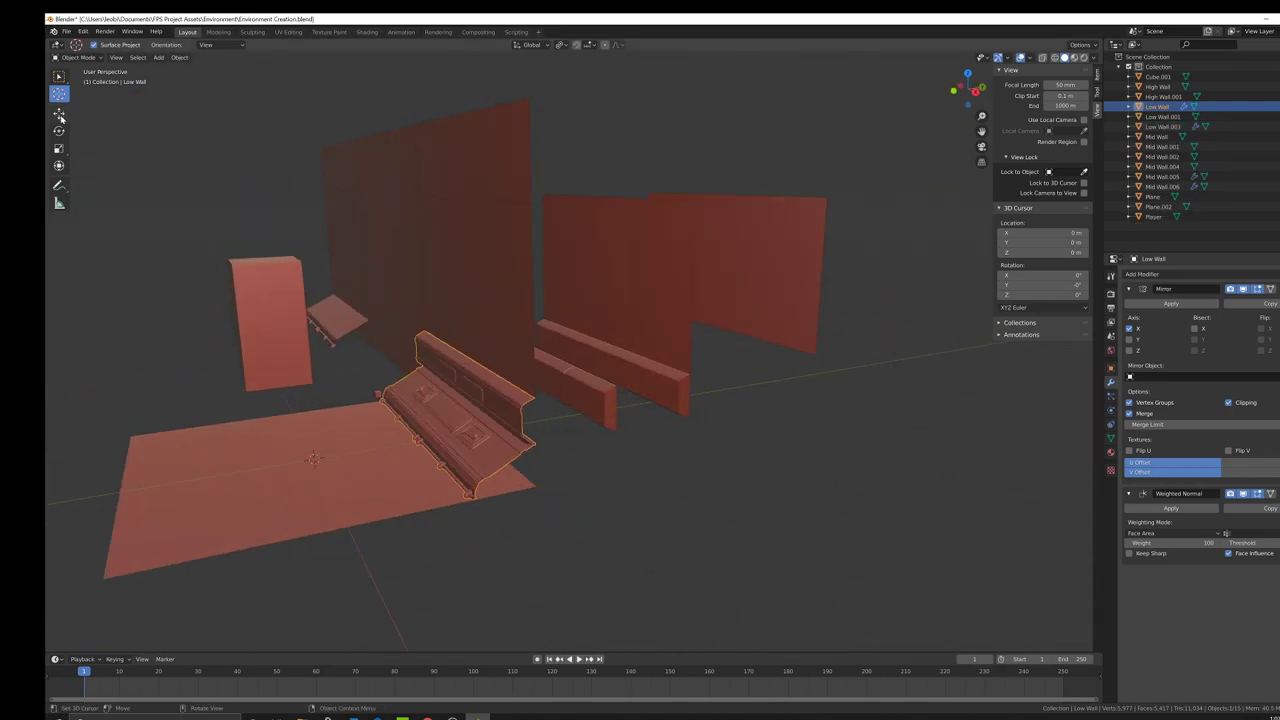
left_click(59, 115)
middle_click_drag(583, 420, 528, 426)
left_click_drag(518, 428, 603, 417)
key("ctrl+z")
Step: Examine the joined Low Wall's framed panels, hinges and fasteners up close and as a whole
middle_click_drag(604, 420, 717, 423)
scroll(707, 449, "up", 10)
scroll(711, 412, "down", 4)
scroll(706, 423, "up", 4)
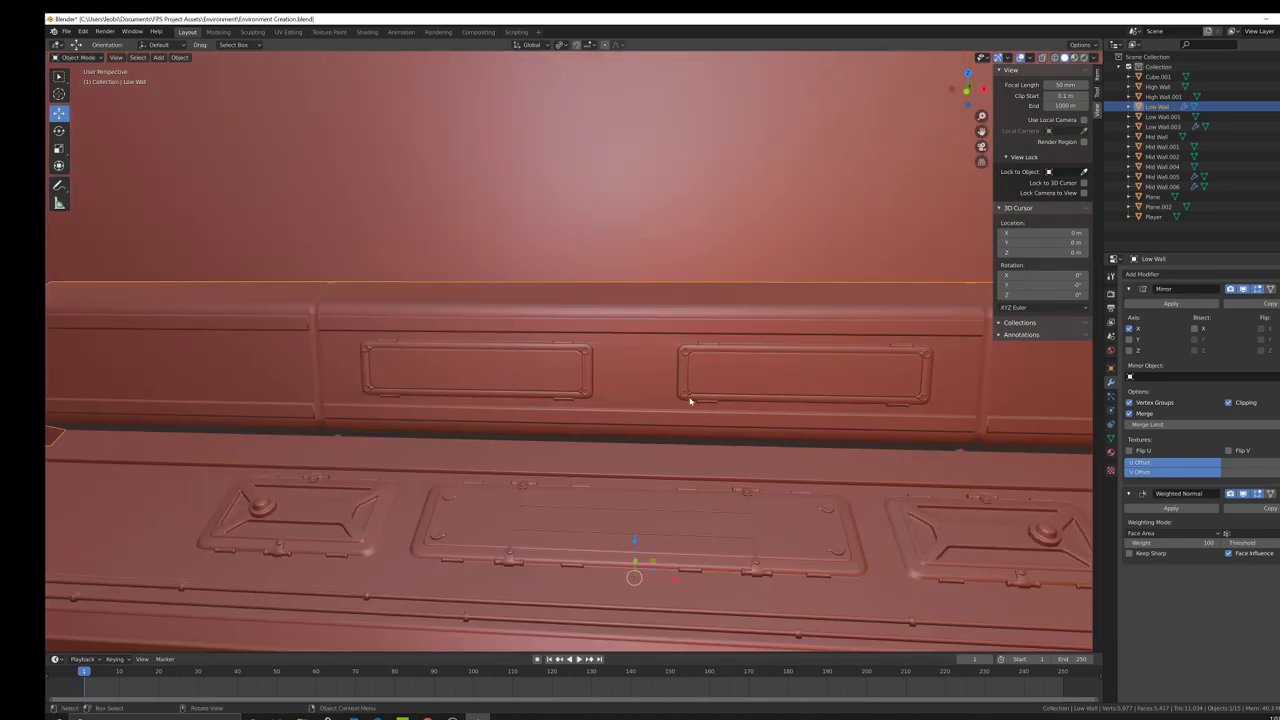
scroll(630, 393, "down", 5)
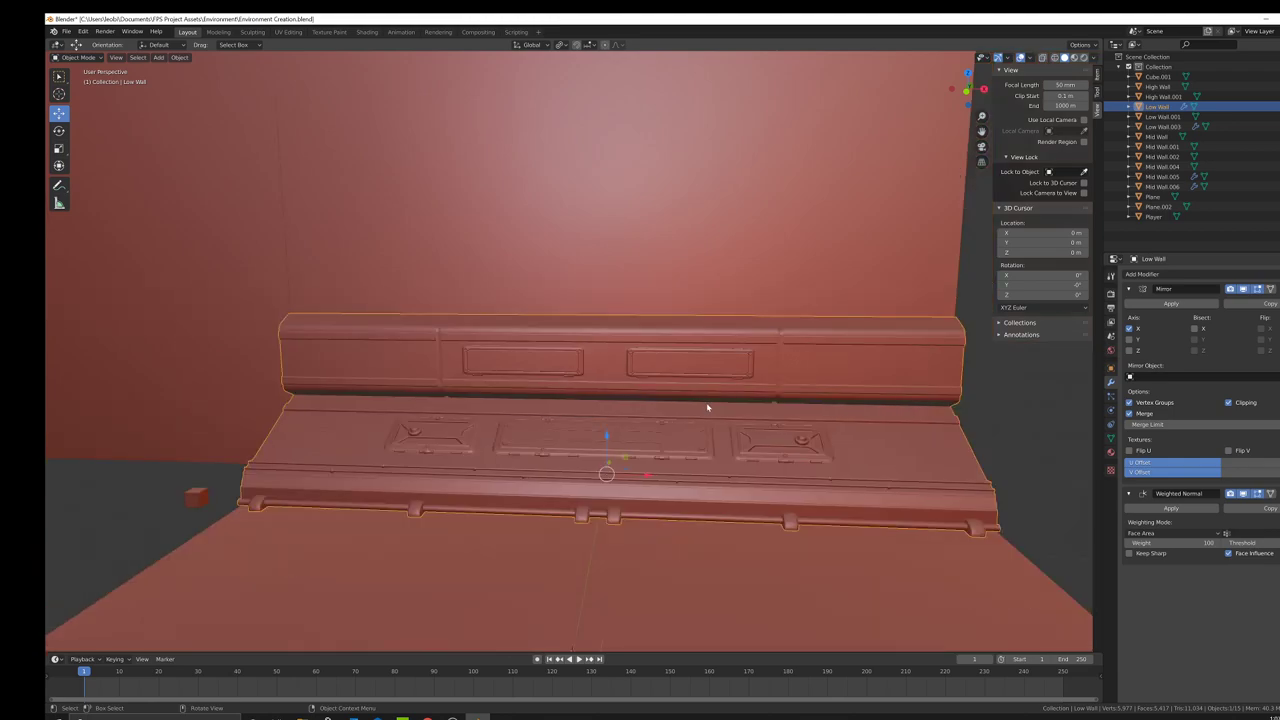
middle_click_drag(708, 406, 735, 418)
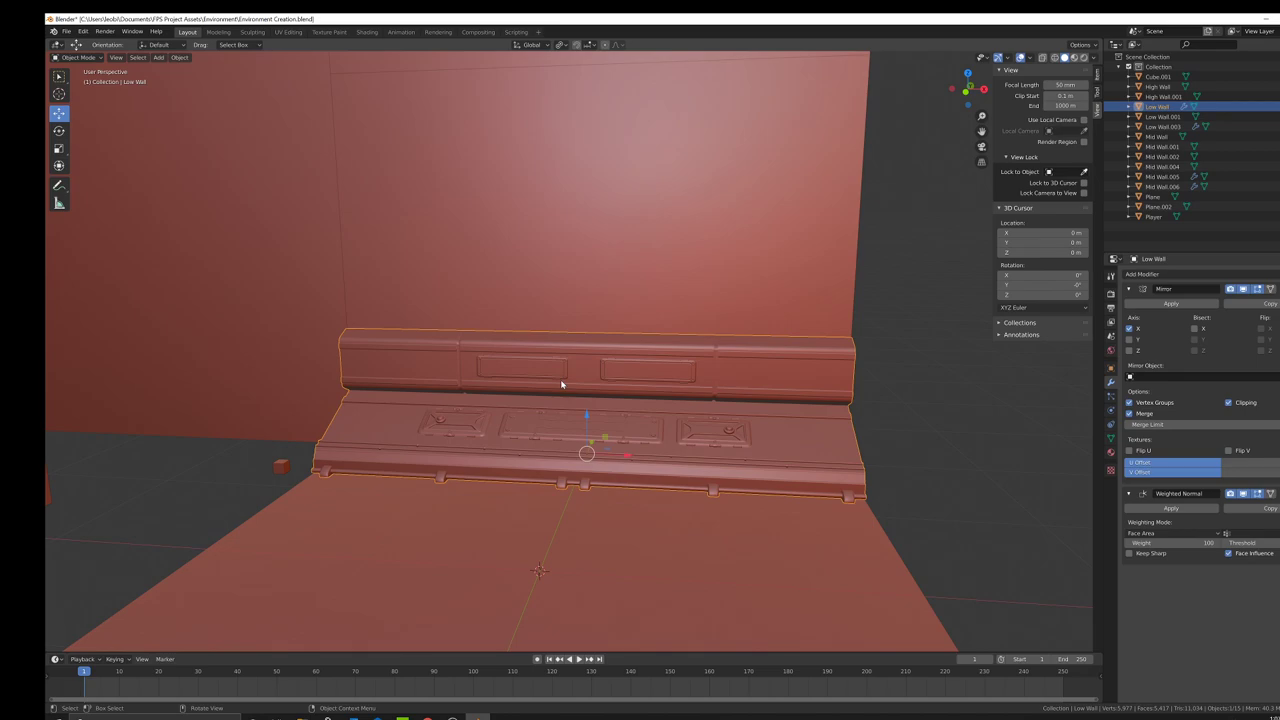
scroll(553, 375, "up", 6)
middle_click_drag(559, 389, 579, 388)
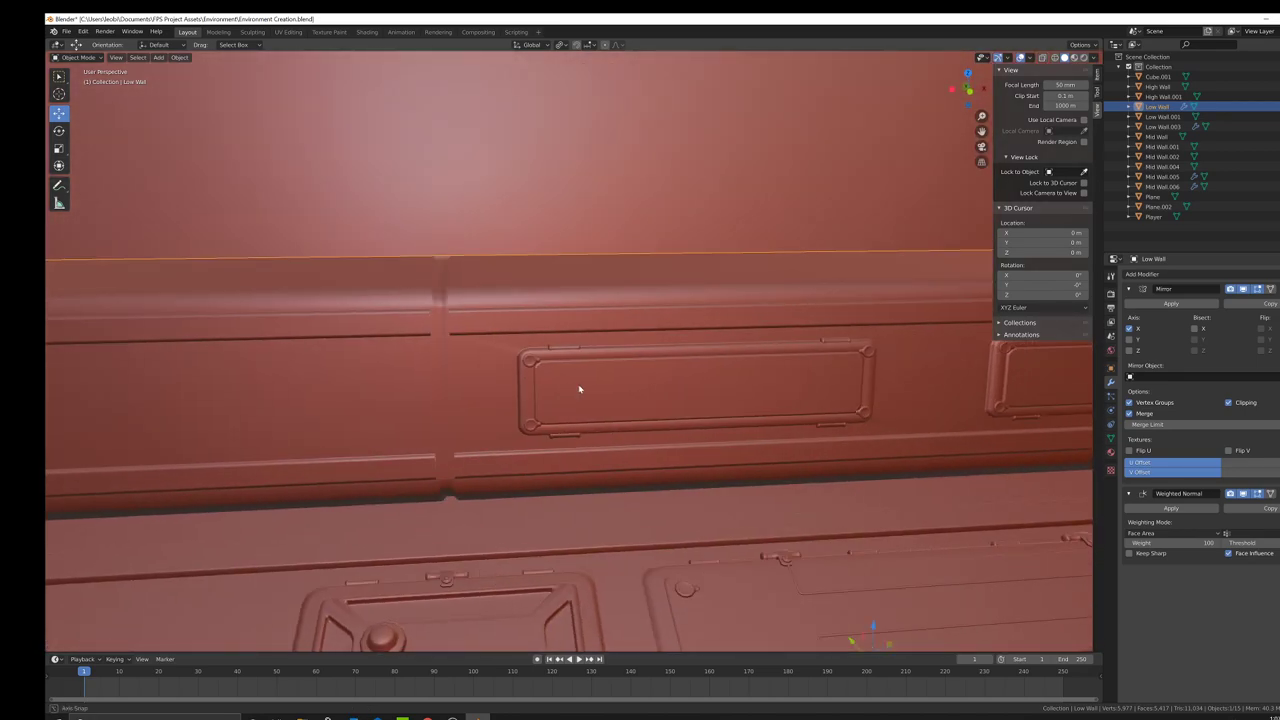
scroll(579, 389, "down", 6)
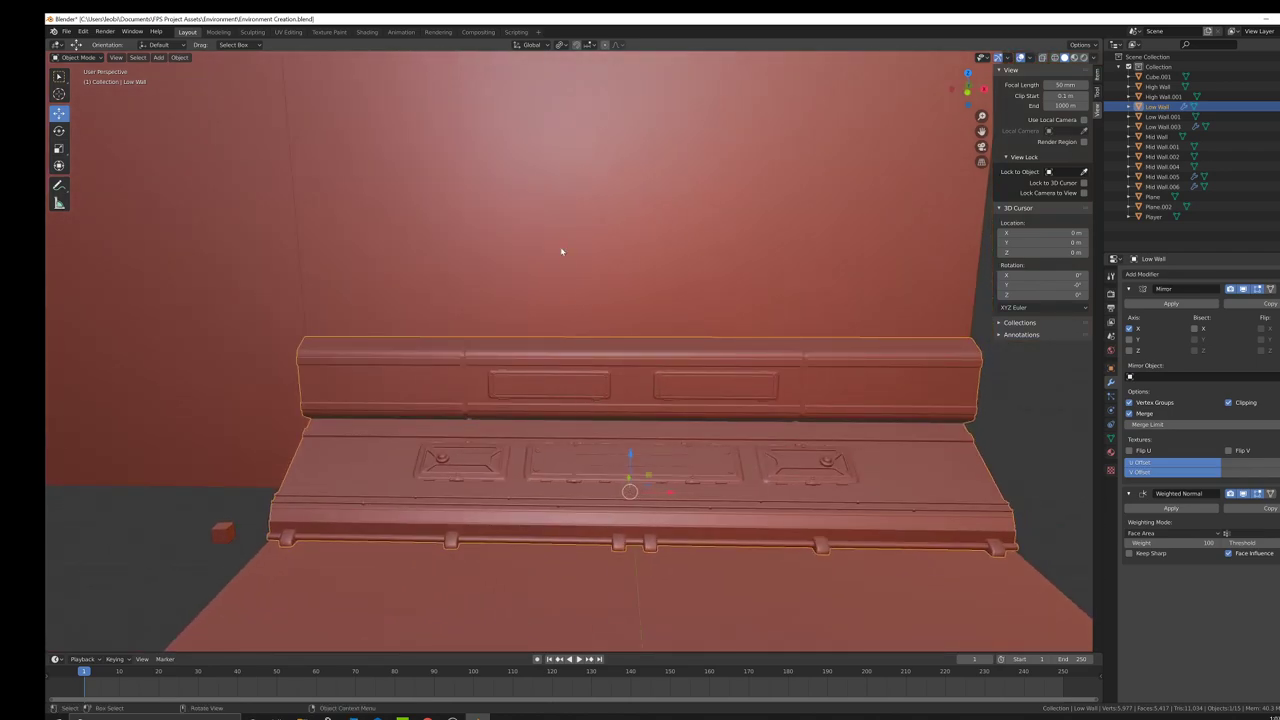
Step: Save the Environment Creation.blend file
left_click(66, 31)
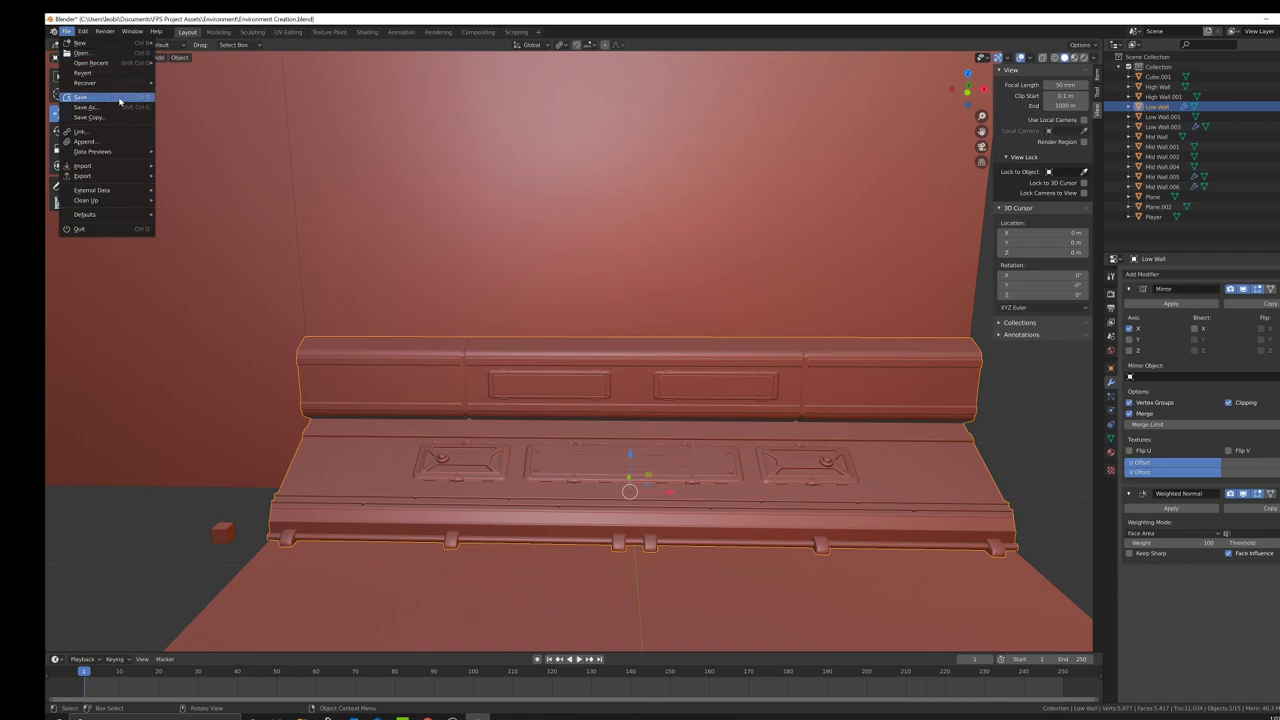
scroll(771, 373, "up", 5)
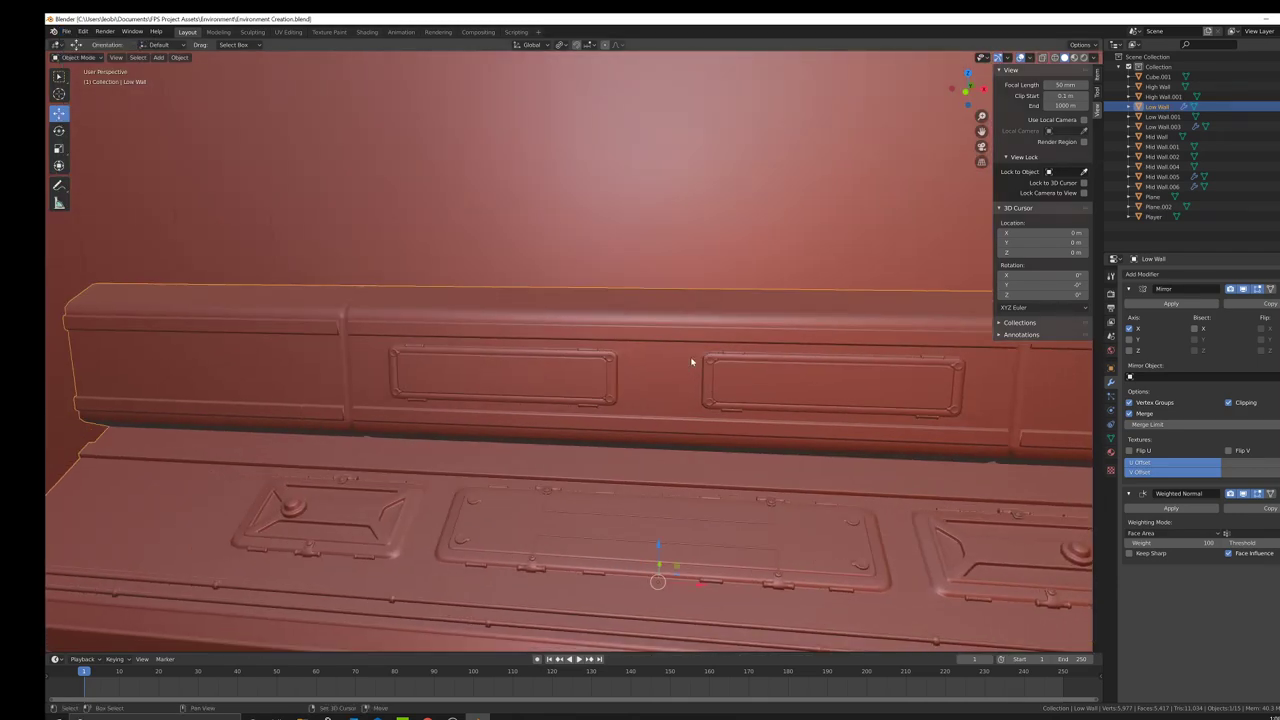
middle_click_drag(676, 364, 633, 357)
Step: Extrude the face of the Mid Wall plane above the Low Wall along Y to give it thickness
scroll(689, 371, "down", 5)
scroll(657, 316, "down", 6)
left_click(671, 377)
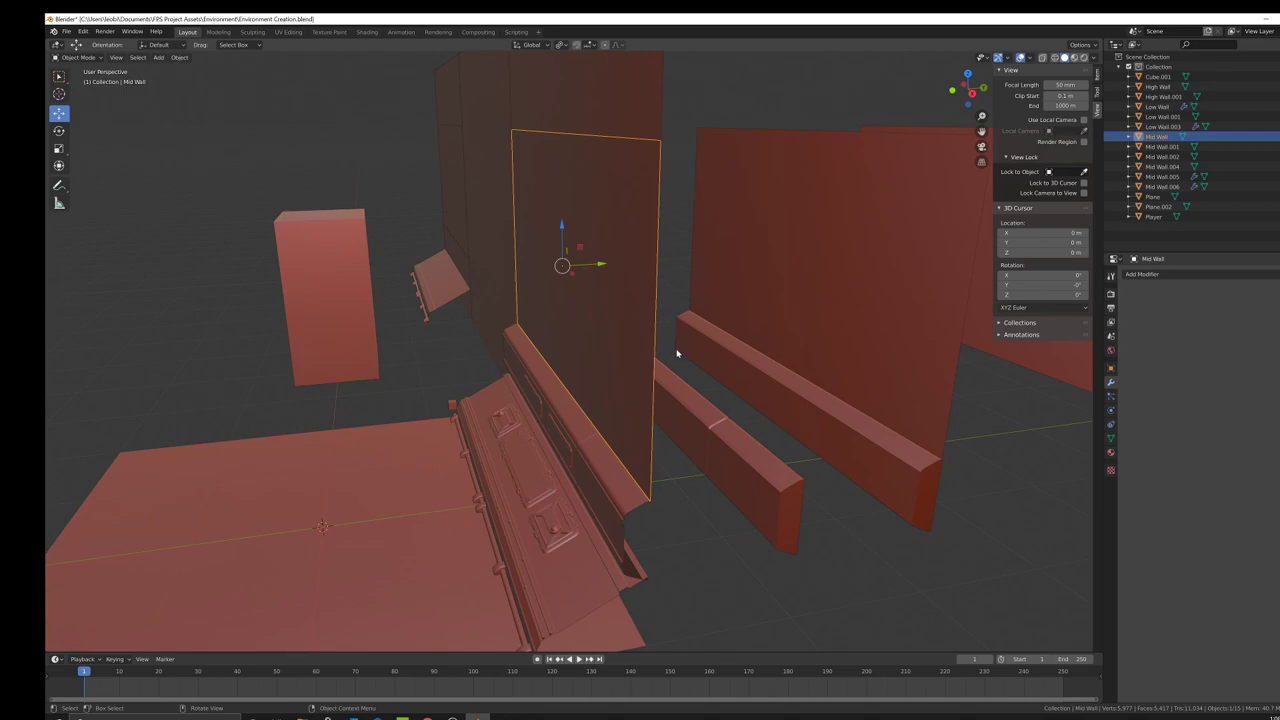
scroll(623, 346, "down", 3)
left_click(776, 338)
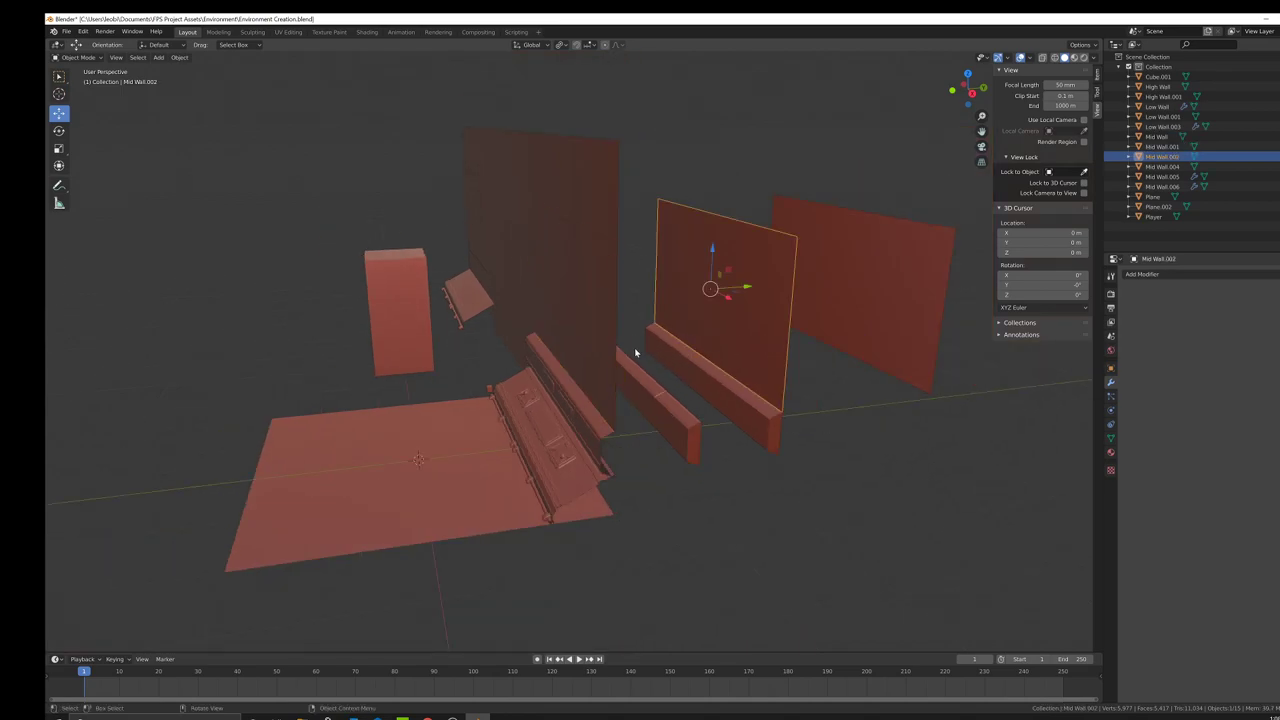
left_click(595, 350)
key("KP_Decimal")
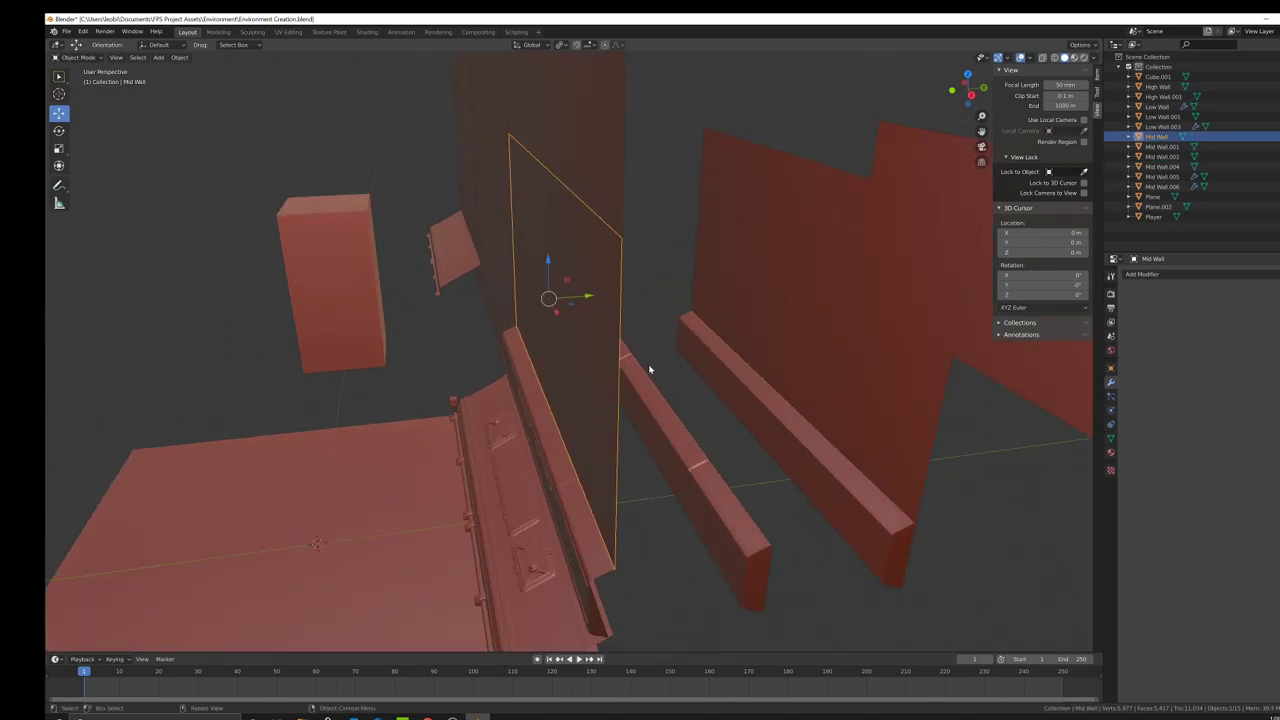
key("Tab")
mouse_move(602, 338)
middle_mouse_down()
mouse_move(711, 360)
mouse_move(598, 345)
middle_mouse_up()
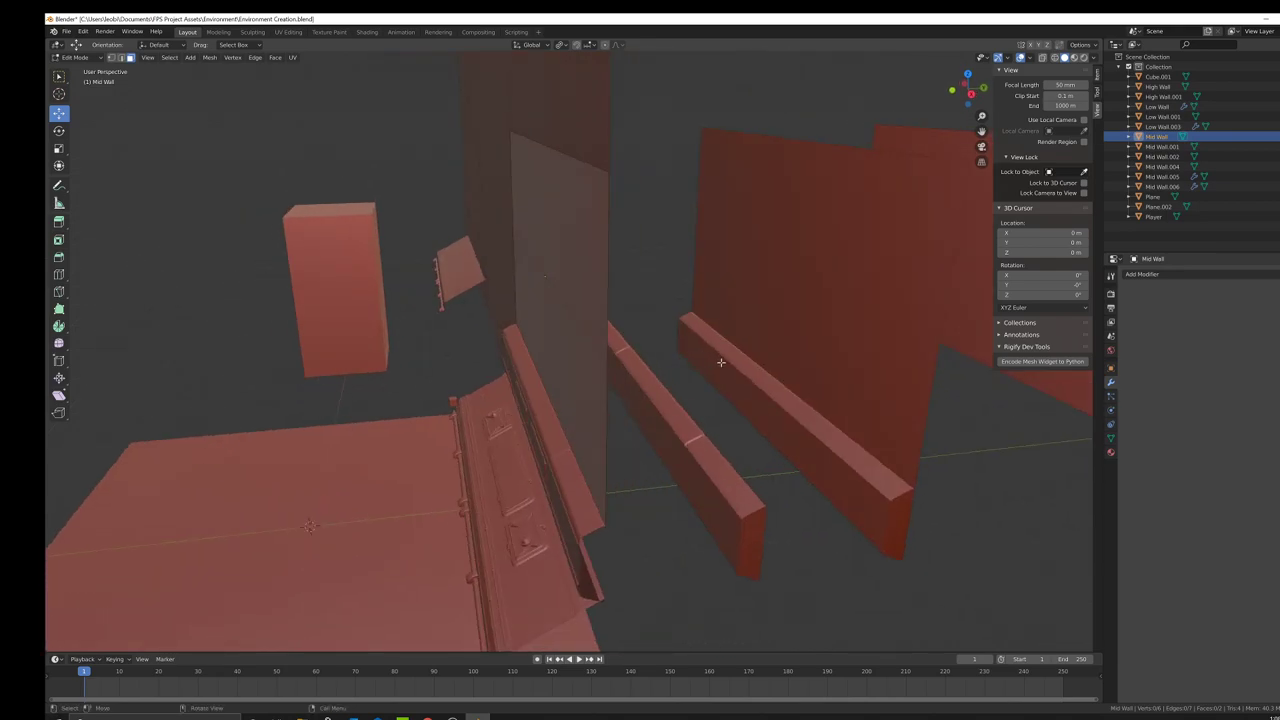
left_click(615, 295)
key("e")
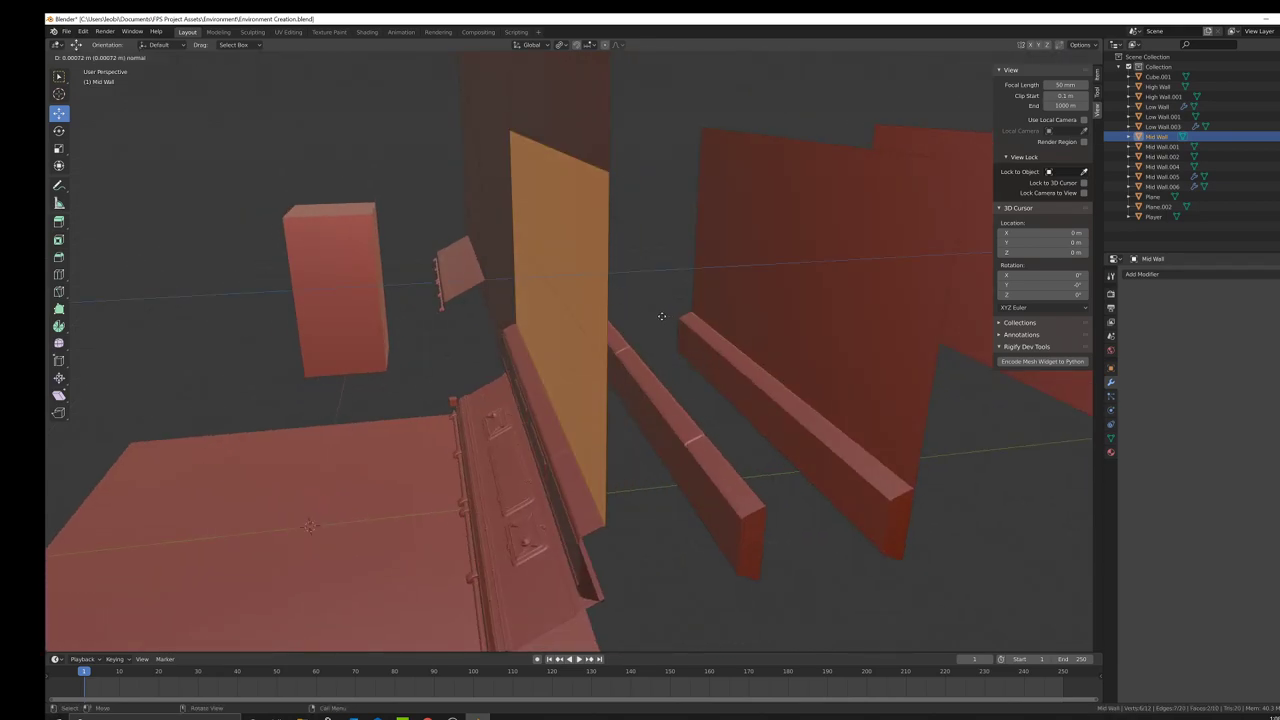
left_click(667, 314)
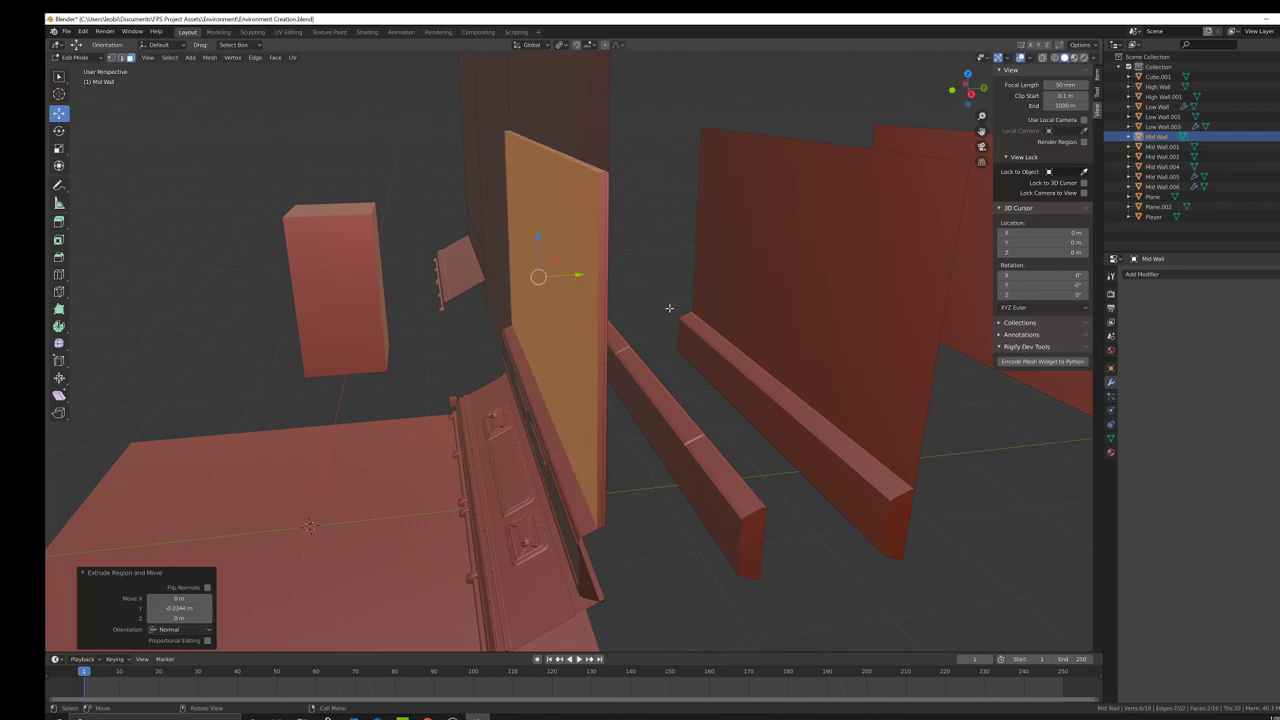
Step: Scale the Mid Wall's extruded front face along Z to about 0.964 to slope its upper and lower edges
key("s")
key("z")
left_click(717, 295)
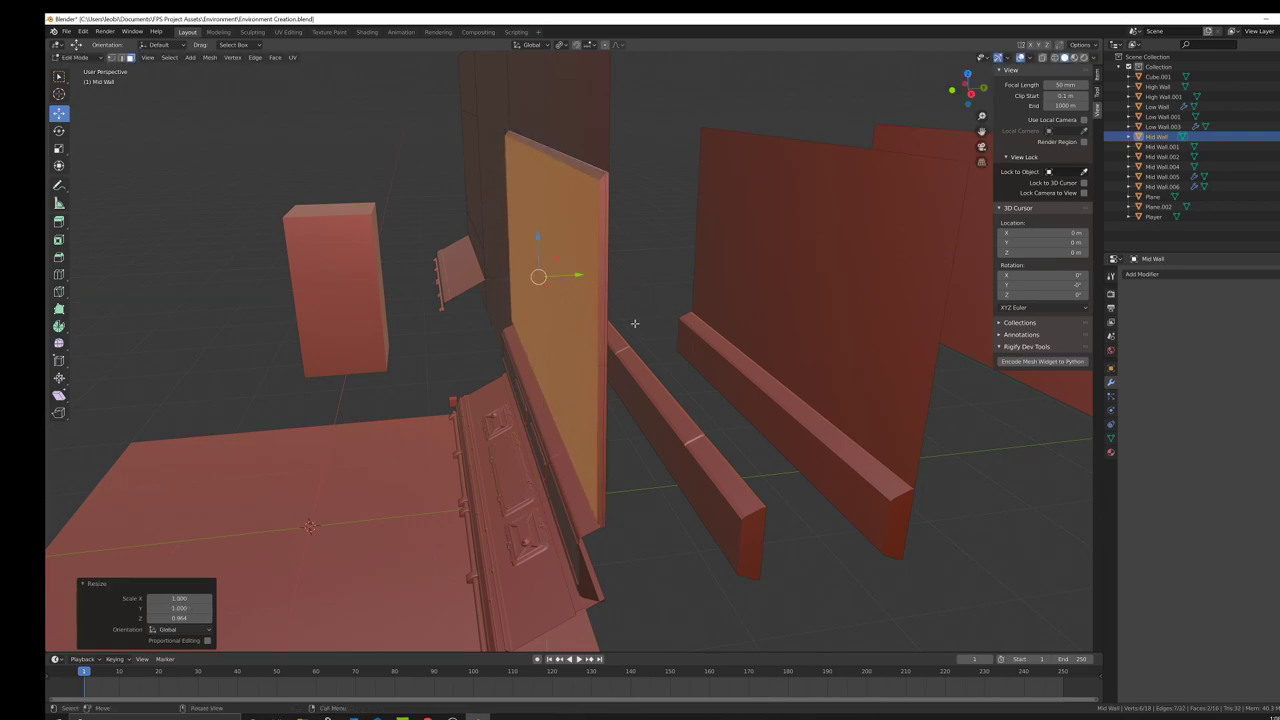
Step: In wireframe shading, add one vertical loop cut through the middle of the Mid Wall and mark it as a seam
mouse_move(634, 323)
middle_mouse_down()
mouse_move(711, 309)
mouse_move(772, 326)
mouse_move(619, 360)
mouse_move(621, 338)
mouse_move(602, 320)
mouse_move(614, 334)
middle_mouse_up()
key("z")
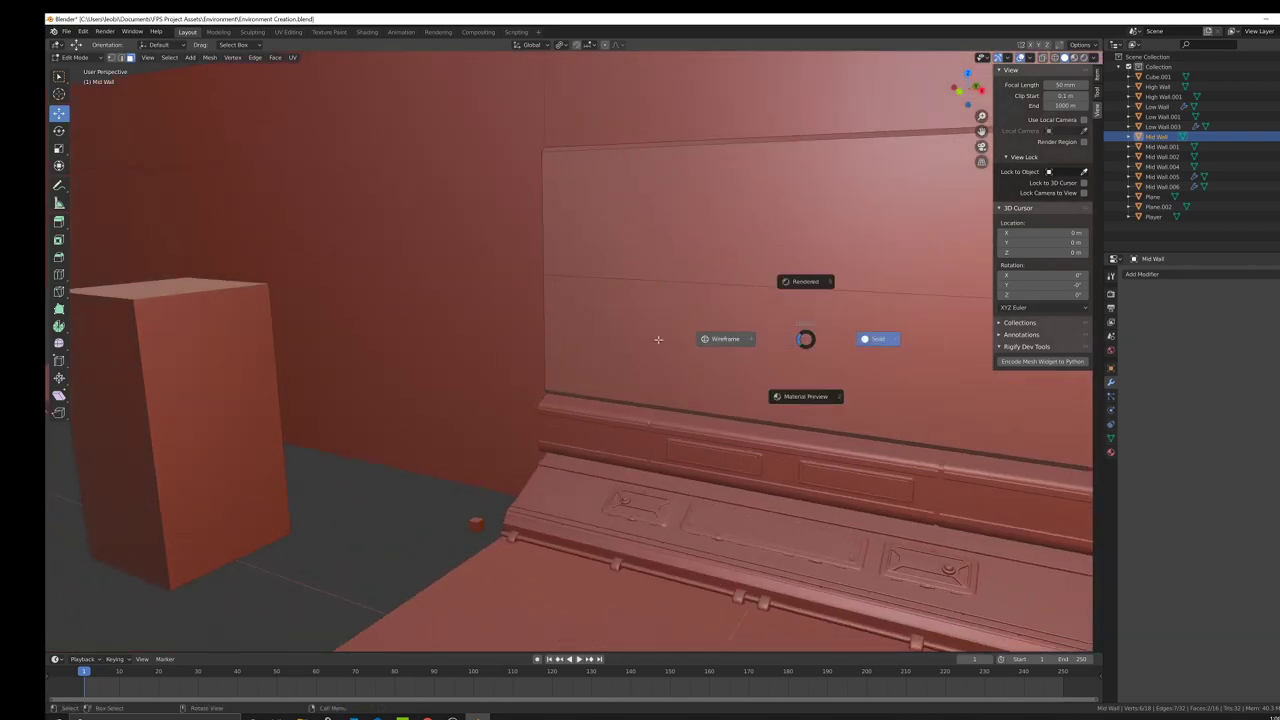
left_click(714, 337)
left_click(58, 274)
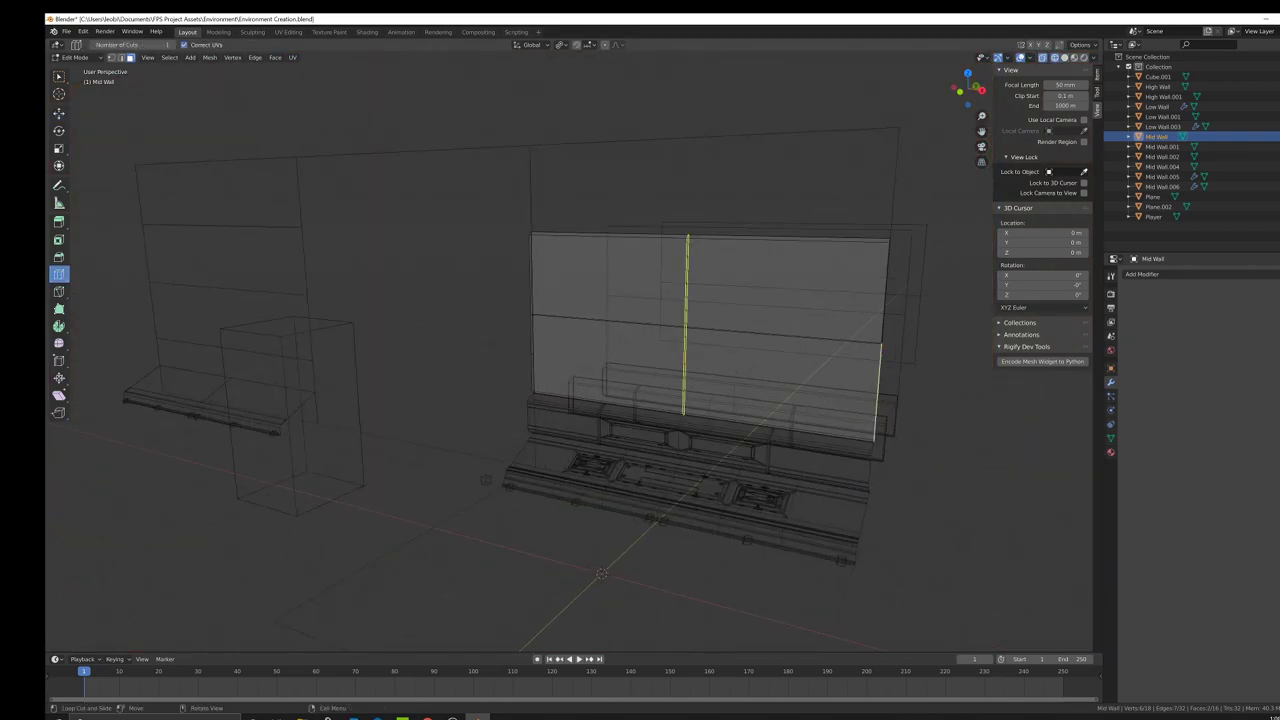
left_click(722, 317)
middle_click_drag(722, 317, 934, 307)
right_click(935, 308)
key("Escape")
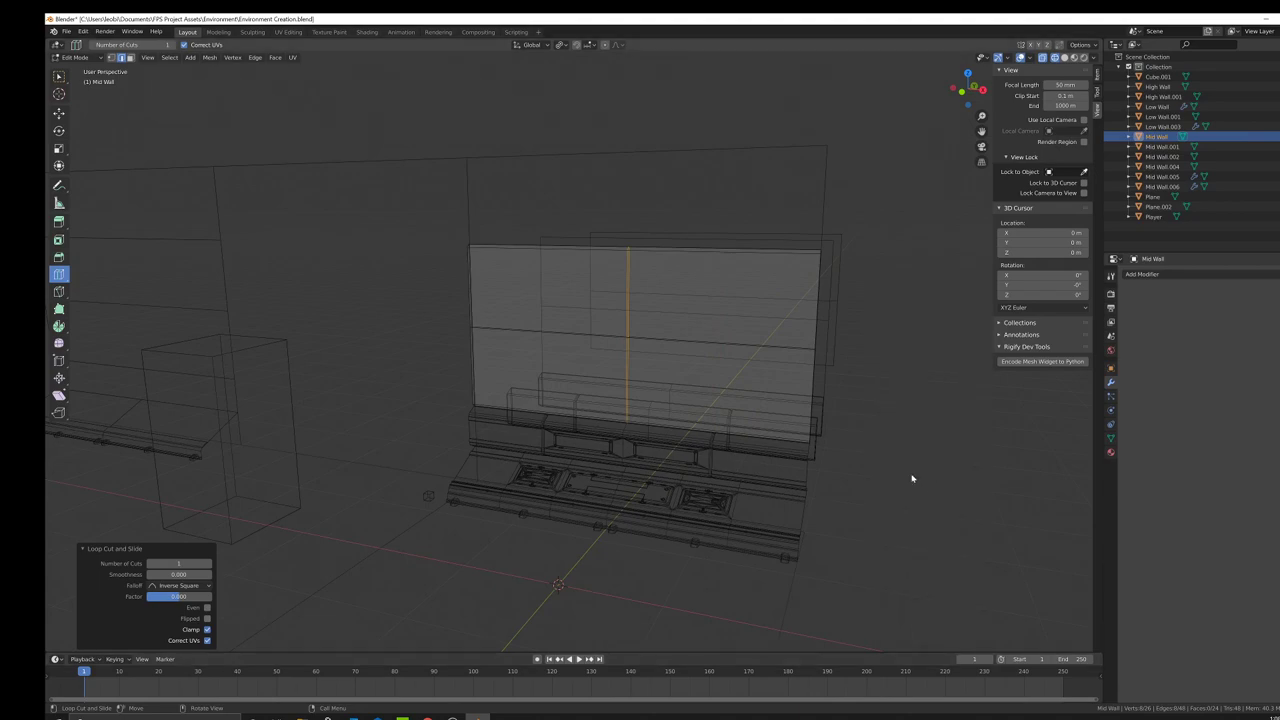
right_click(911, 477)
left_click(886, 604)
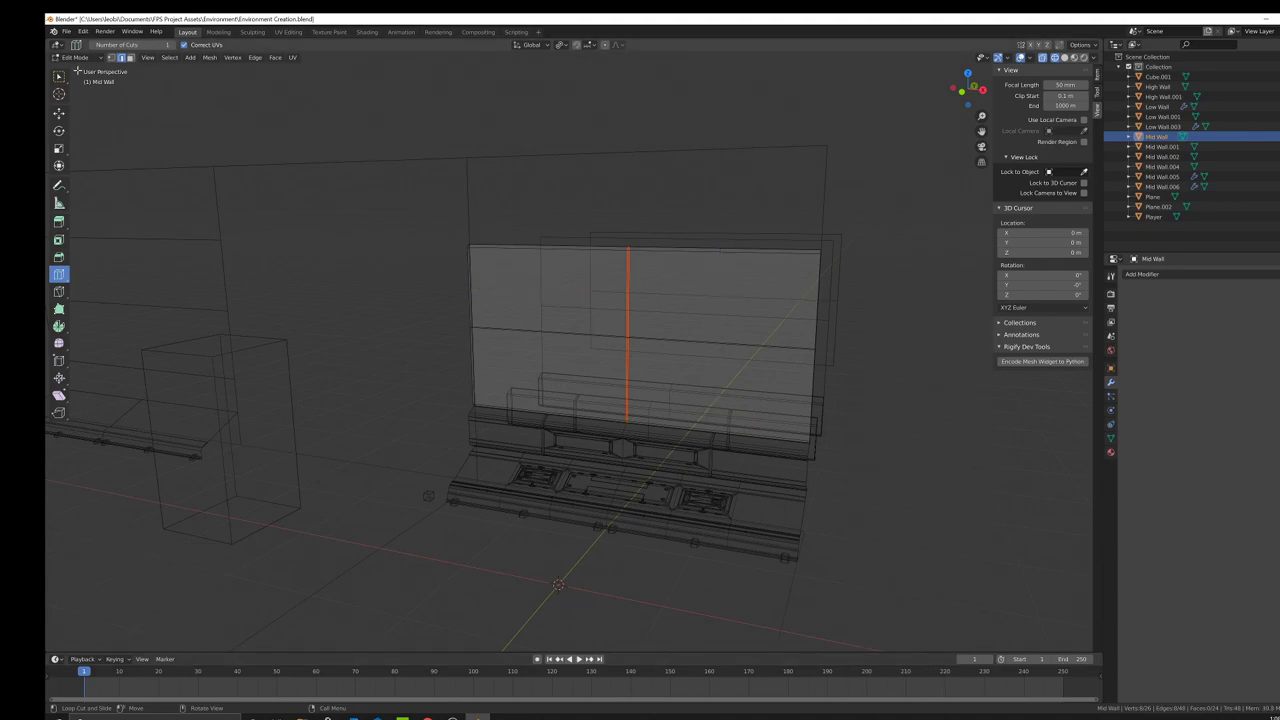
Step: Select the +X half of the Mid Wall up to its central seam and delete it
left_click(59, 76)
left_click(554, 117)
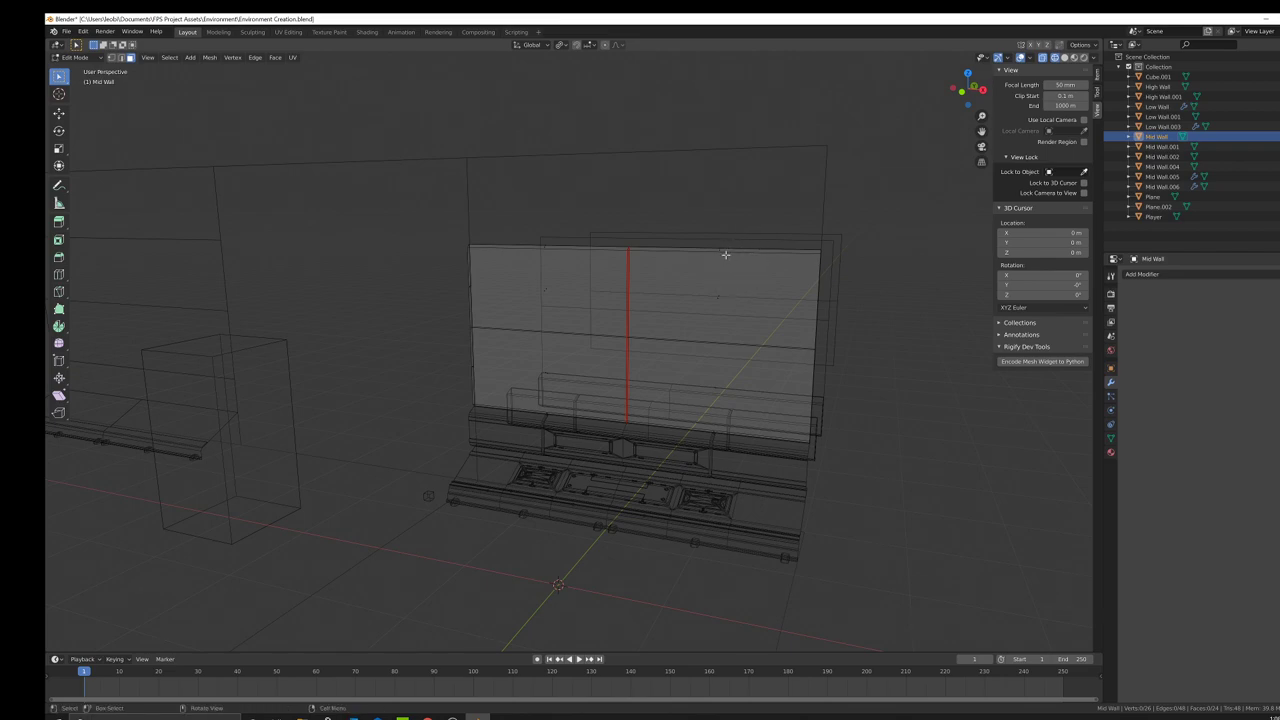
left_click(726, 251)
key("ctrl+l")
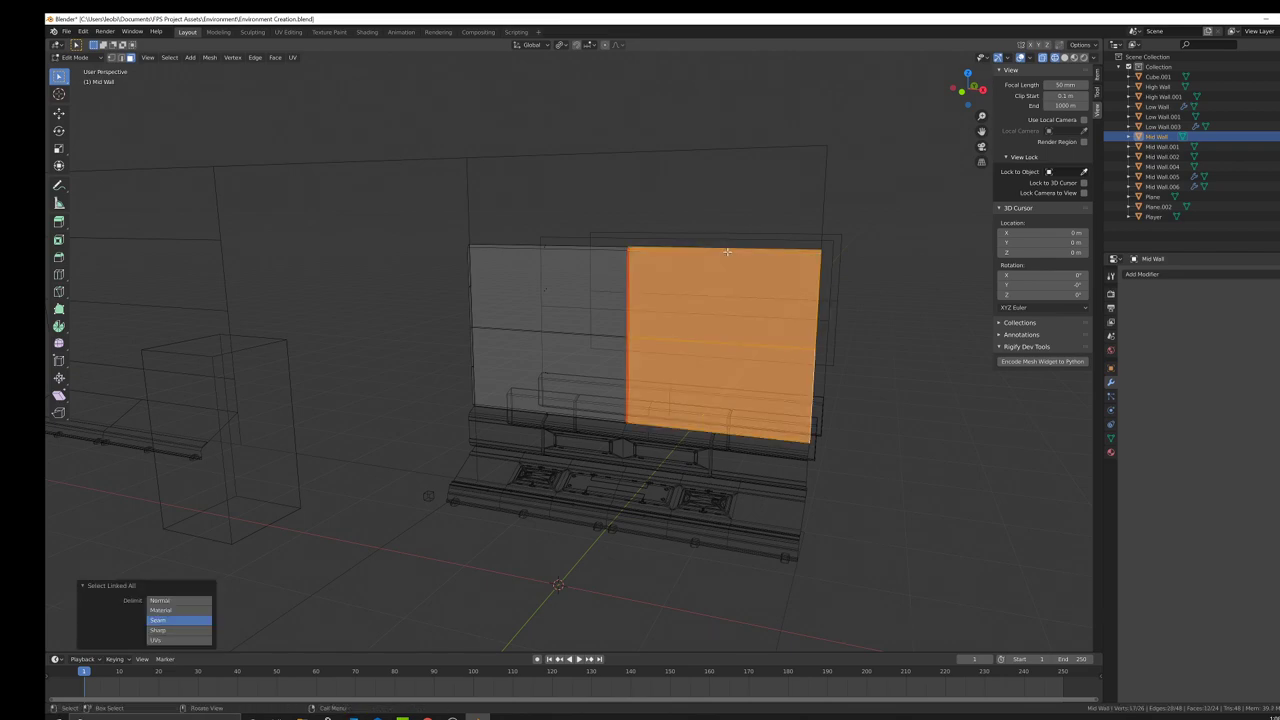
key("x")
left_click(731, 257)
Step: Circle-select the narrow side faces at the Mid Wall's outer end, opposite the seam, and delete them
middle_click_drag(677, 317, 879, 321)
scroll(624, 376, "up", 3)
middle_click_drag(603, 360, 625, 360)
key("c")
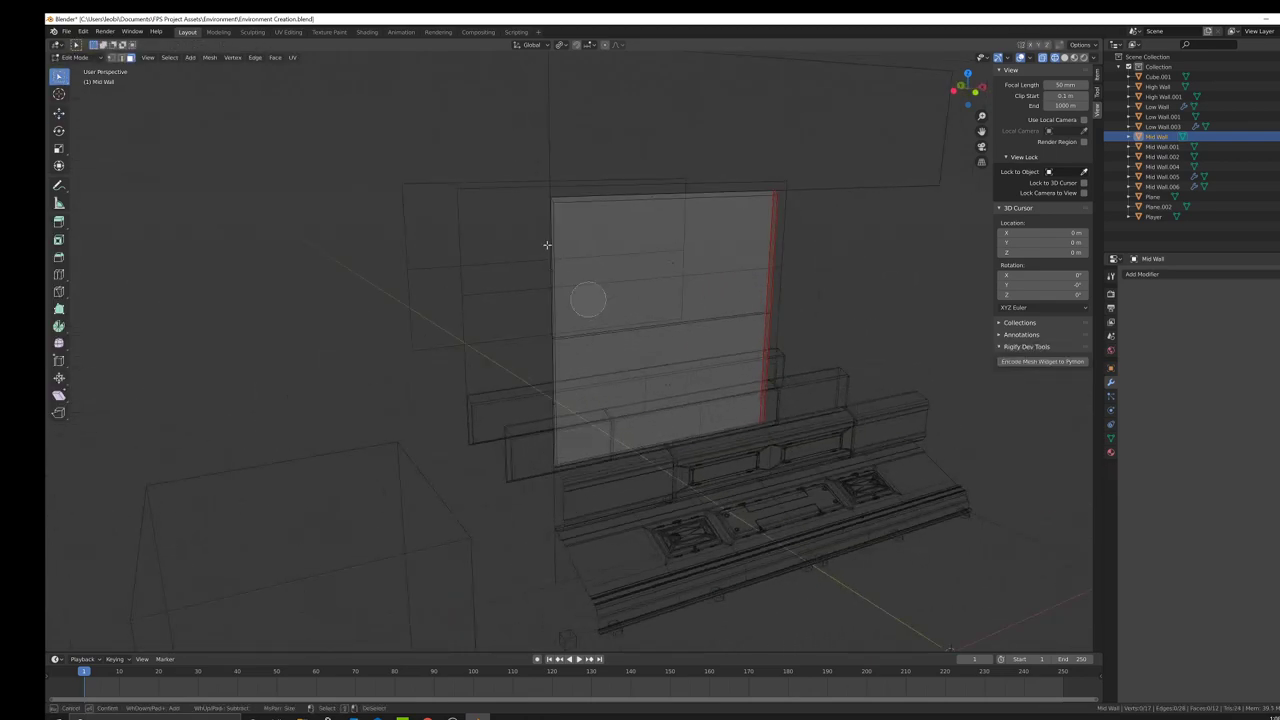
left_click_drag(545, 243, 551, 400)
right_click(550, 402)
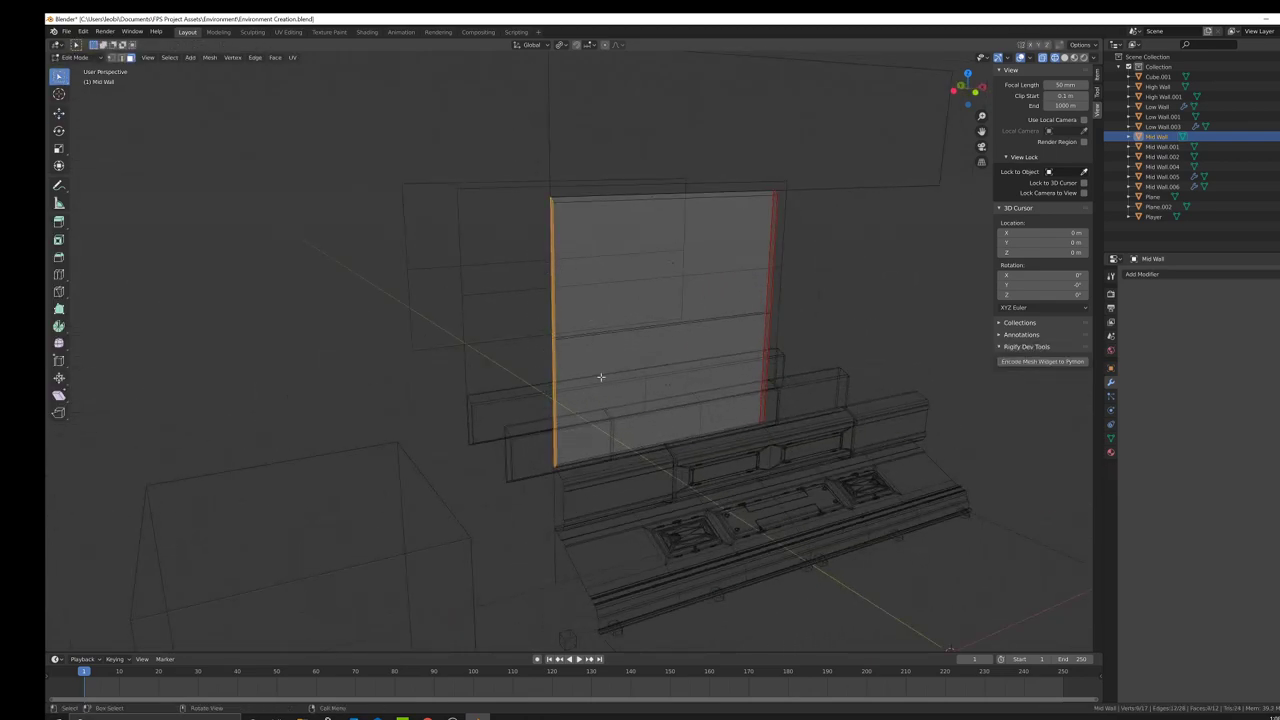
key("x")
left_click(657, 367)
Step: Return to solid shading and delete the two hidden back faces of the Mid Wall half
key("z")
left_click(847, 270)
mouse_move(763, 309)
middle_mouse_down()
mouse_move(709, 346)
mouse_move(817, 320)
mouse_move(690, 358)
middle_mouse_up()
left_click(687, 361)
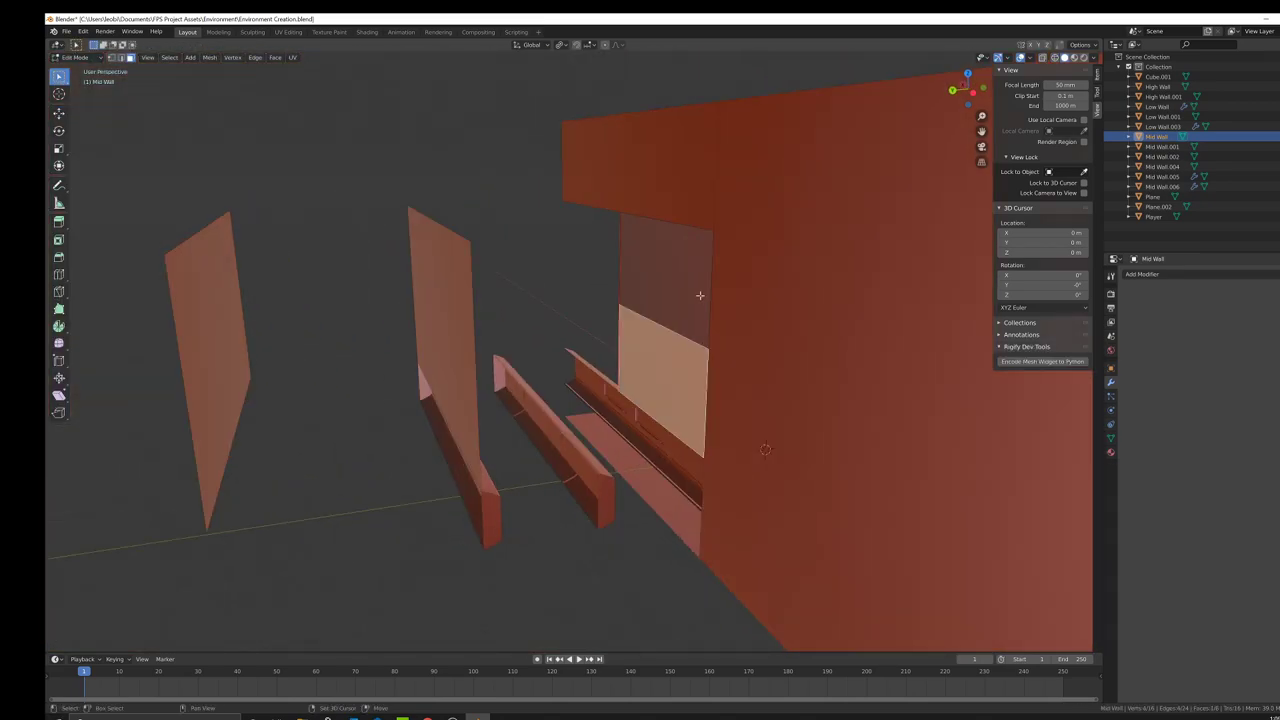
left_click(700, 294, "shift")
key("x")
left_click(898, 378)
Step: Add a Mirror modifier on the X axis to the Mid Wall with Clipping enabled
middle_click_drag(816, 362, 712, 330)
key("Tab")
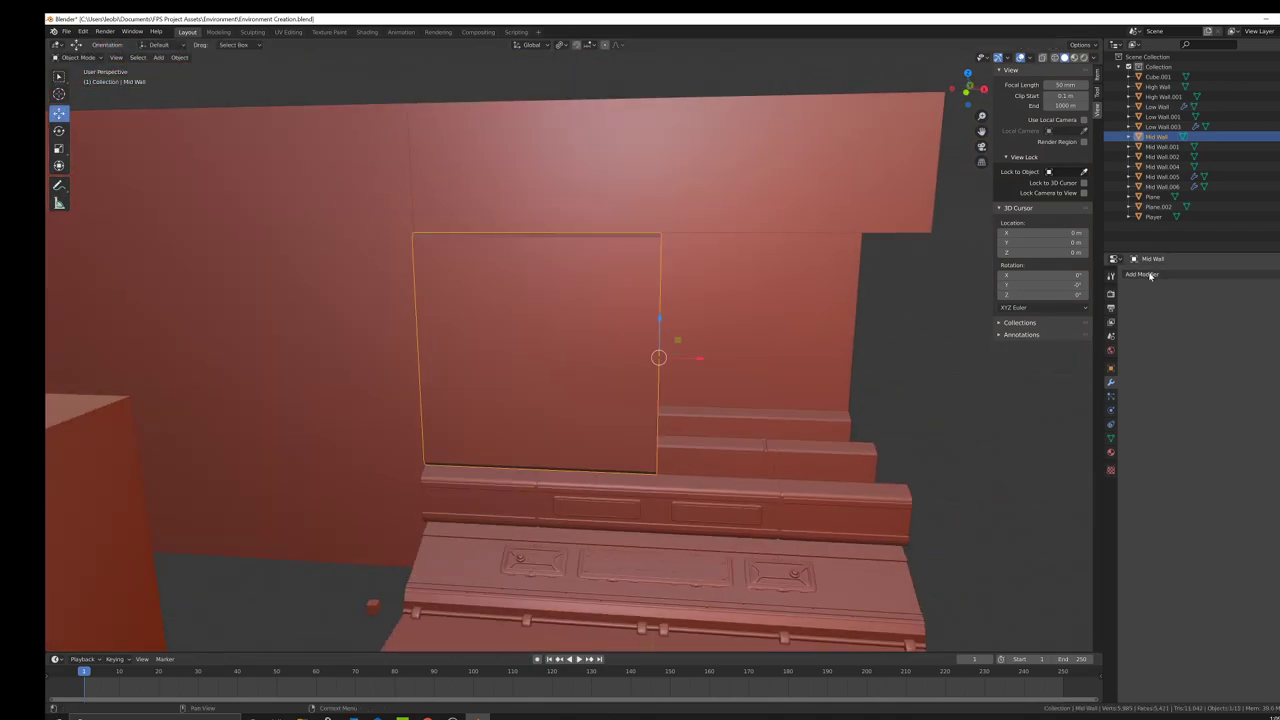
left_click(1150, 275)
left_click(1115, 372)
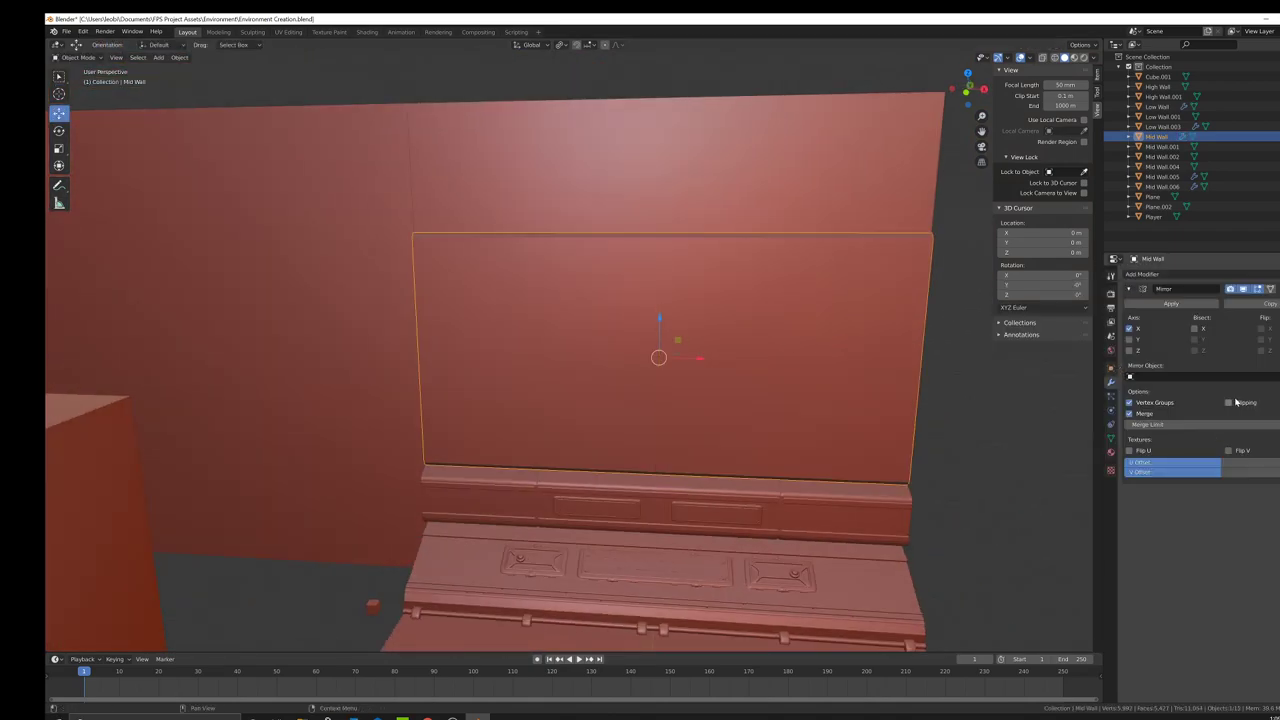
middle_click_drag(622, 456, 628, 387)
scroll(671, 431, "down", 3)
Step: Bevel the Mid Wall's horizontal middle edge into a narrow strip with a single segment and an offset of about 0.021 m
key("Tab")
scroll(609, 391, "up", 1)
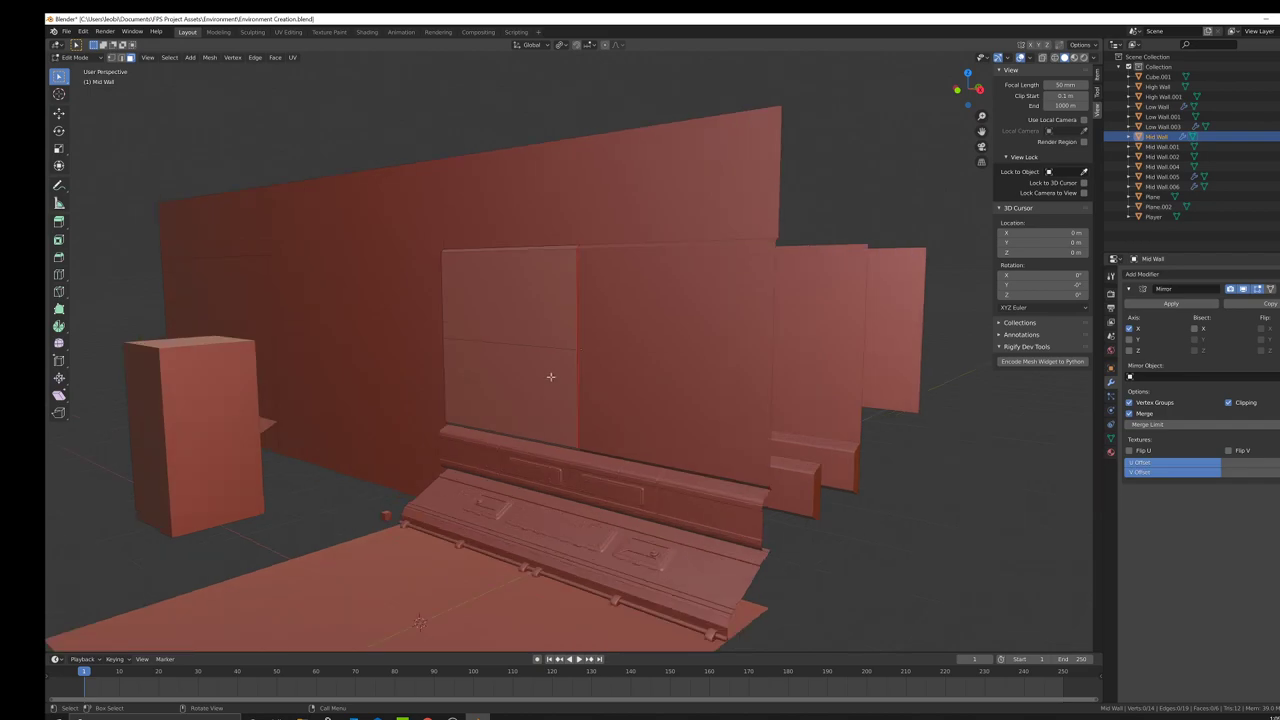
middle_click_drag(551, 377, 581, 378)
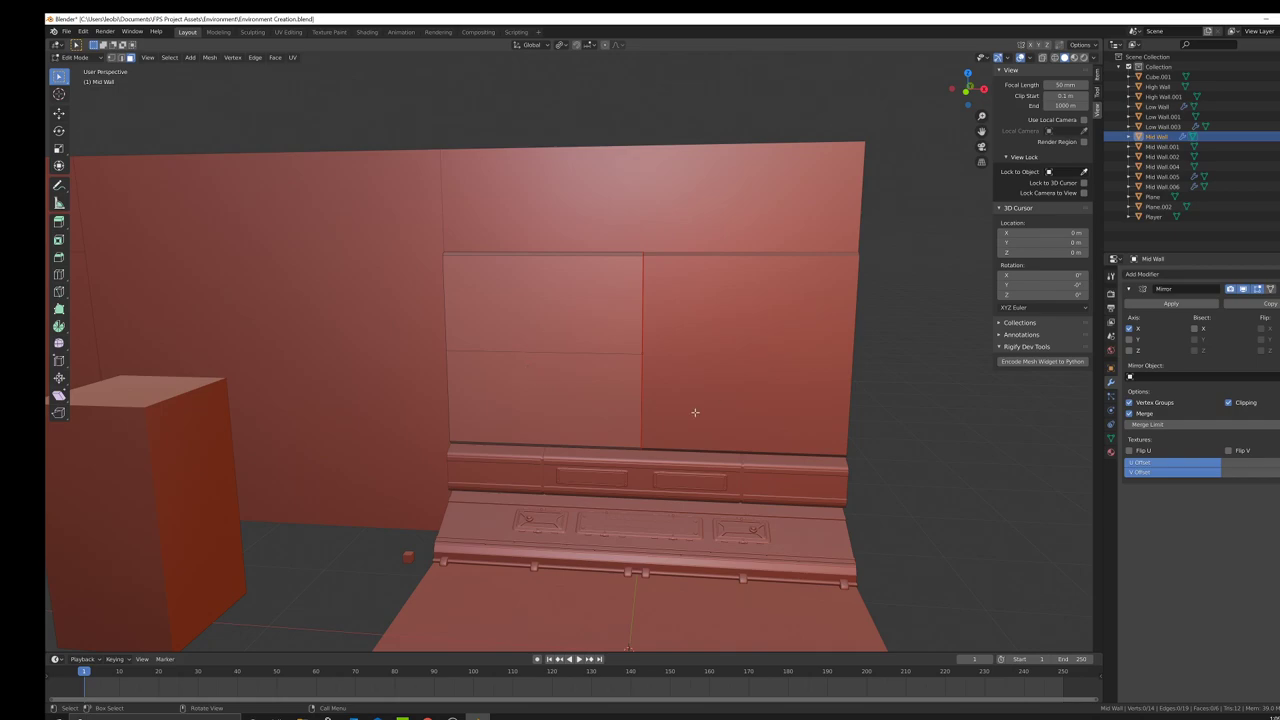
middle_click_drag(610, 377, 616, 354)
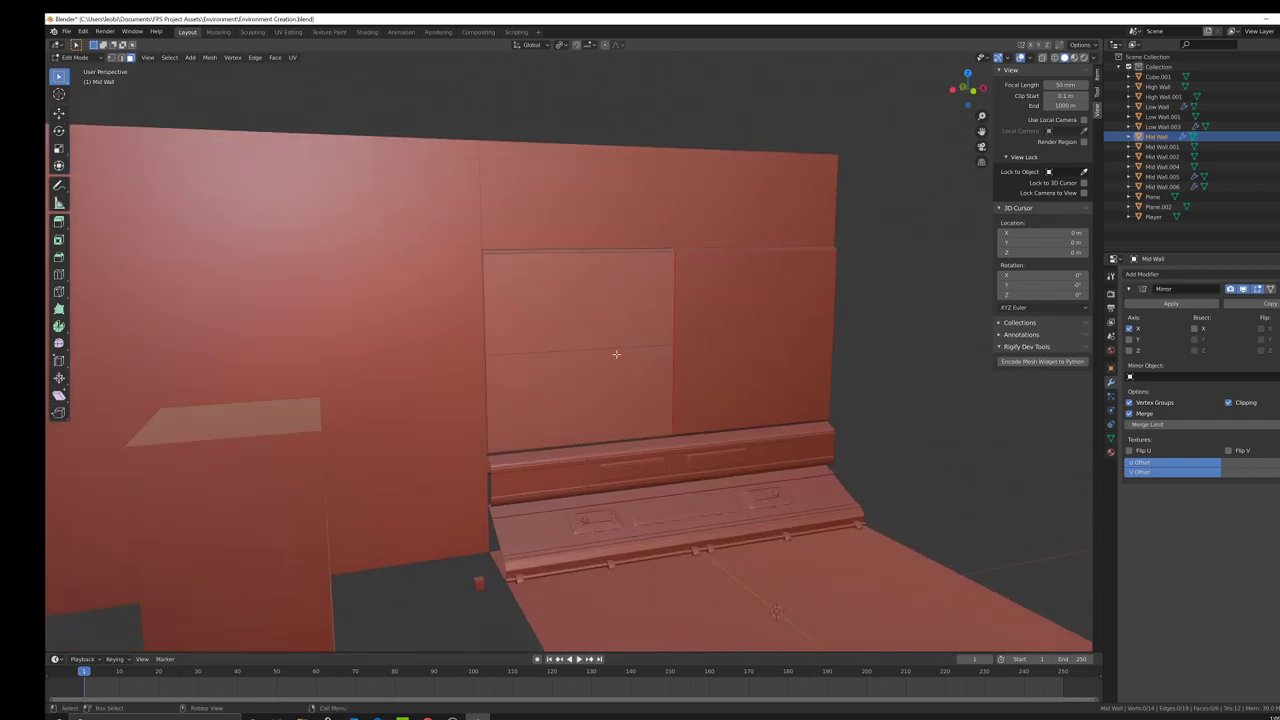
scroll(567, 360, "down", 5)
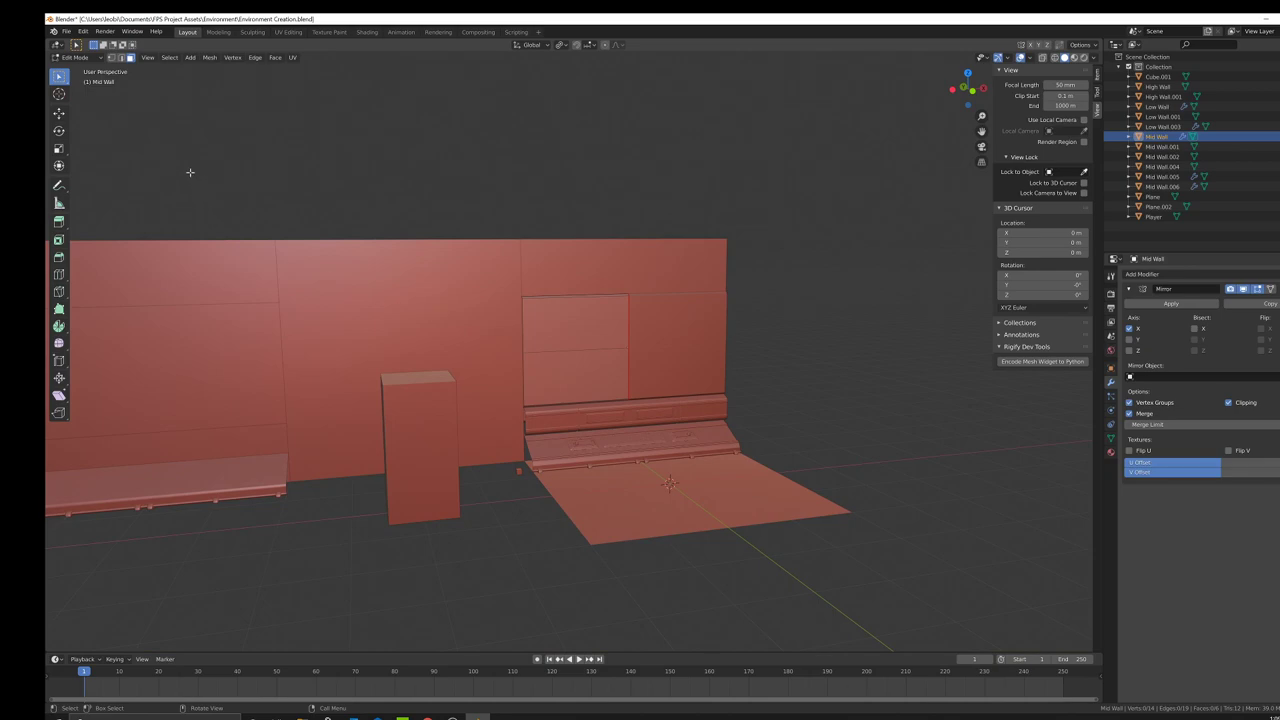
scroll(558, 395, "up", 3)
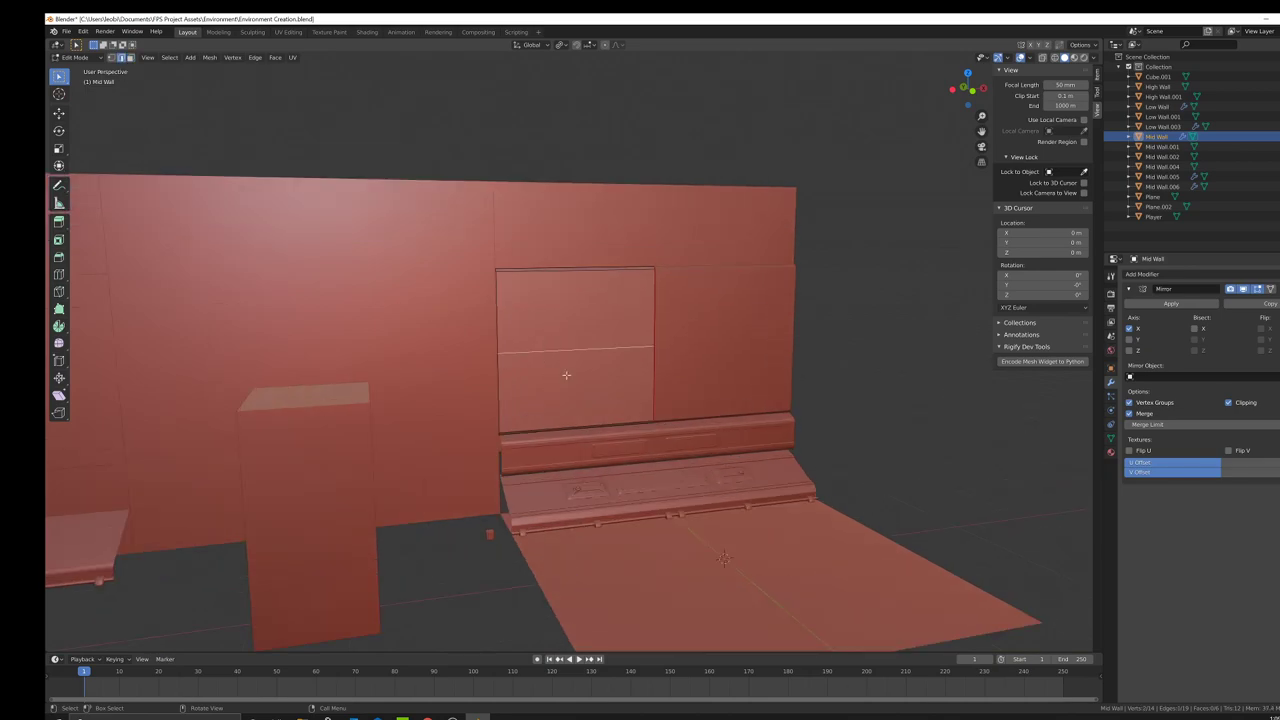
scroll(596, 392, "up", 3)
scroll(660, 401, "up", 2)
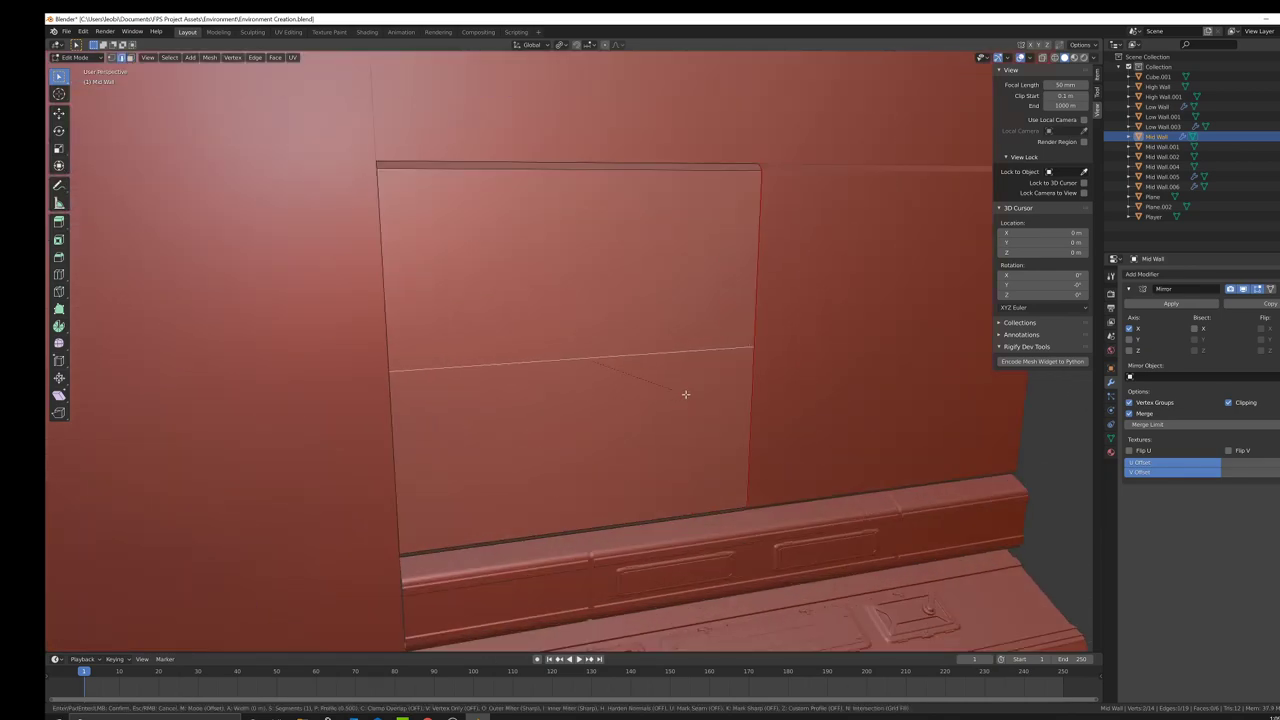
key("ctrl+b")
left_click(693, 391)
Step: Scale the beveled strip across the Mid Wall along Z to about 1.362
middle_click_drag(693, 391, 547, 400)
key("s")
key("z")
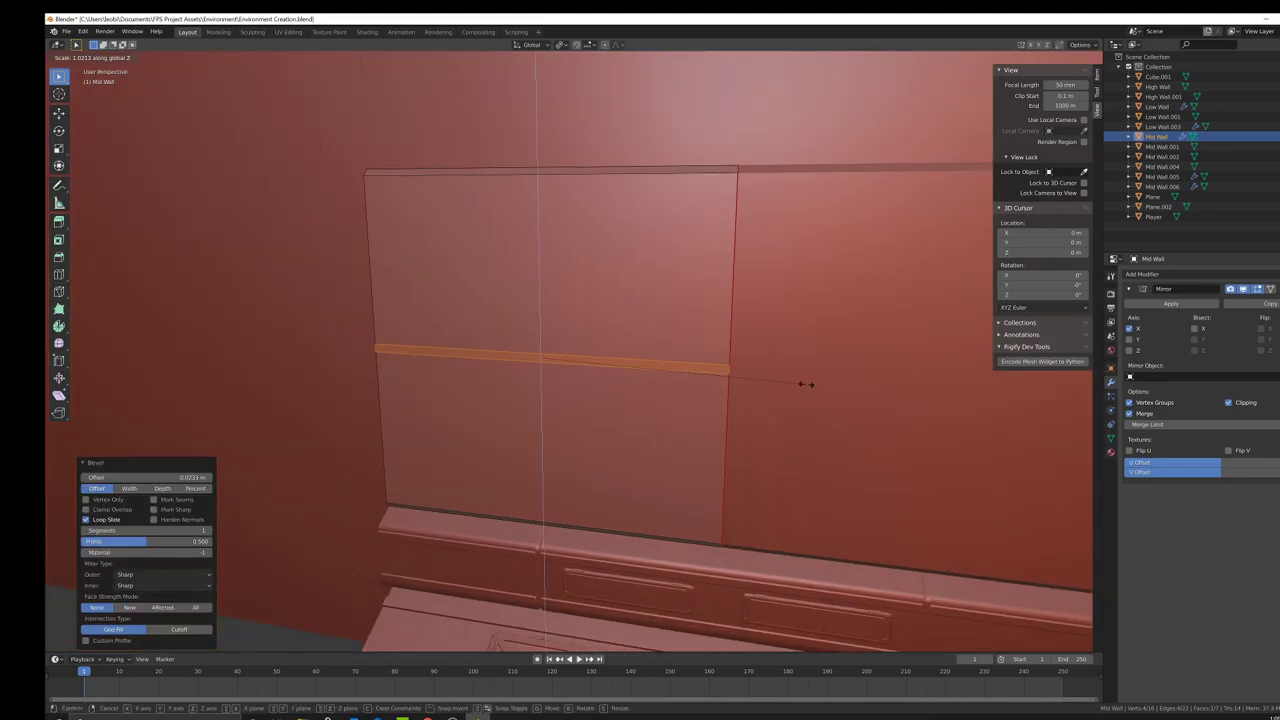
left_click(897, 351)
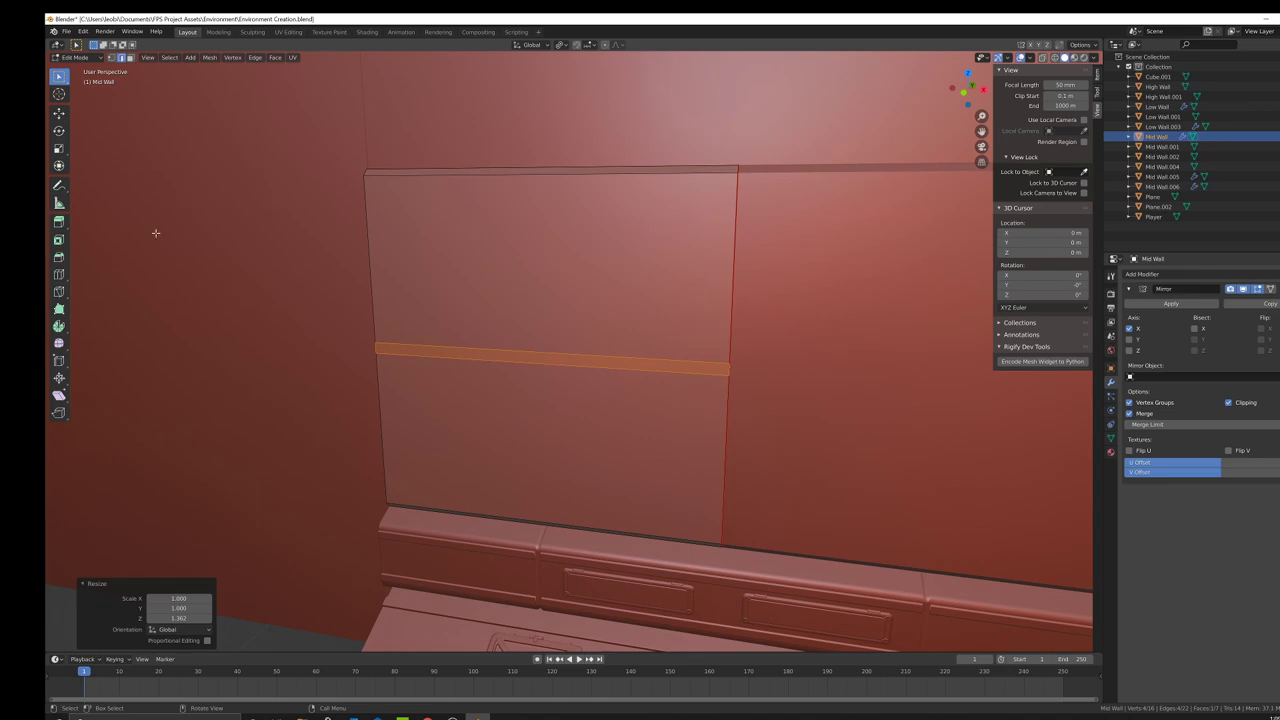
Step: Add one horizontal loop cut along the strip and move it about 0.036 m along Y to form a groove
left_click(58, 274)
left_click(729, 370)
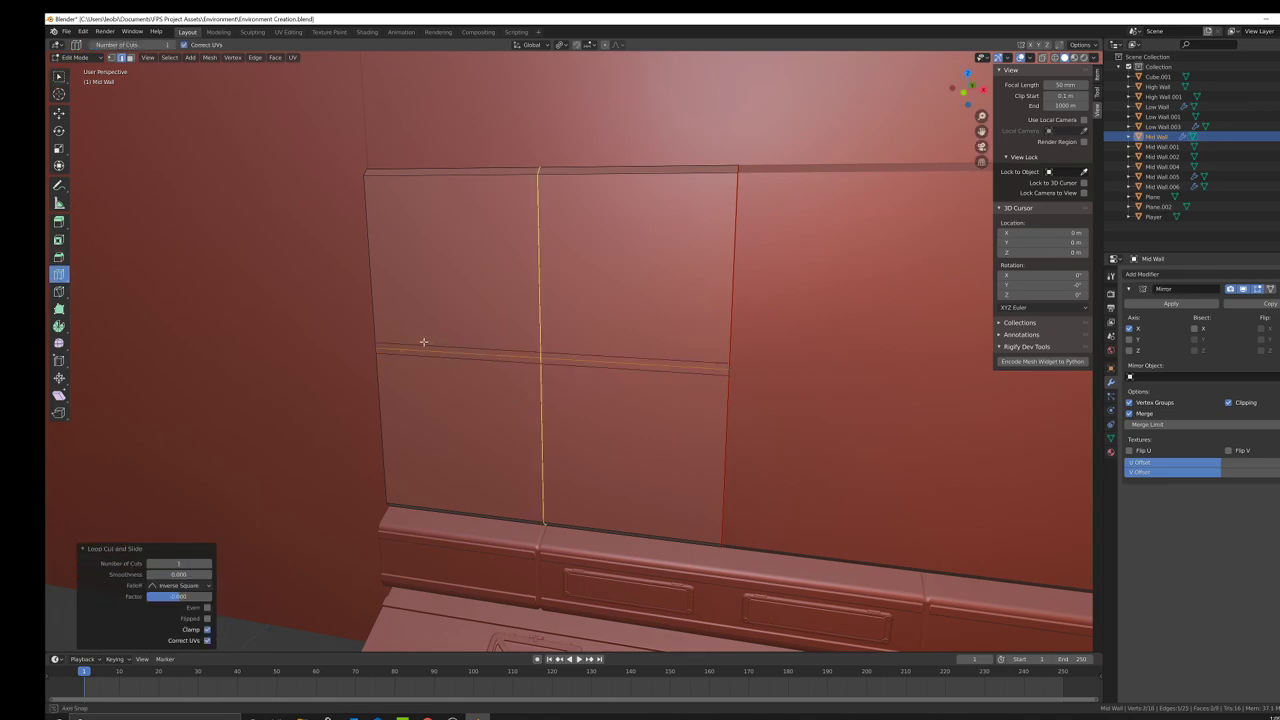
middle_click_drag(423, 343, 46, 118)
left_click(58, 113)
middle_click_drag(470, 330, 517, 349)
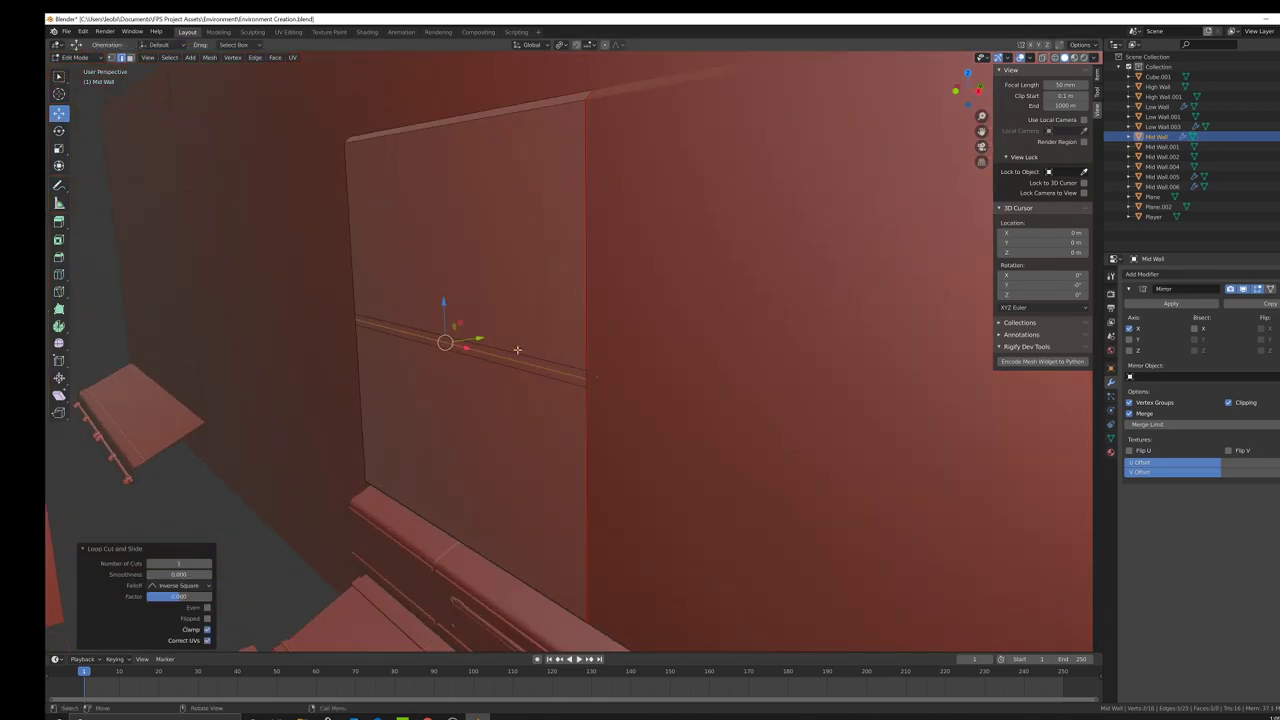
left_click_drag(480, 338, 520, 343)
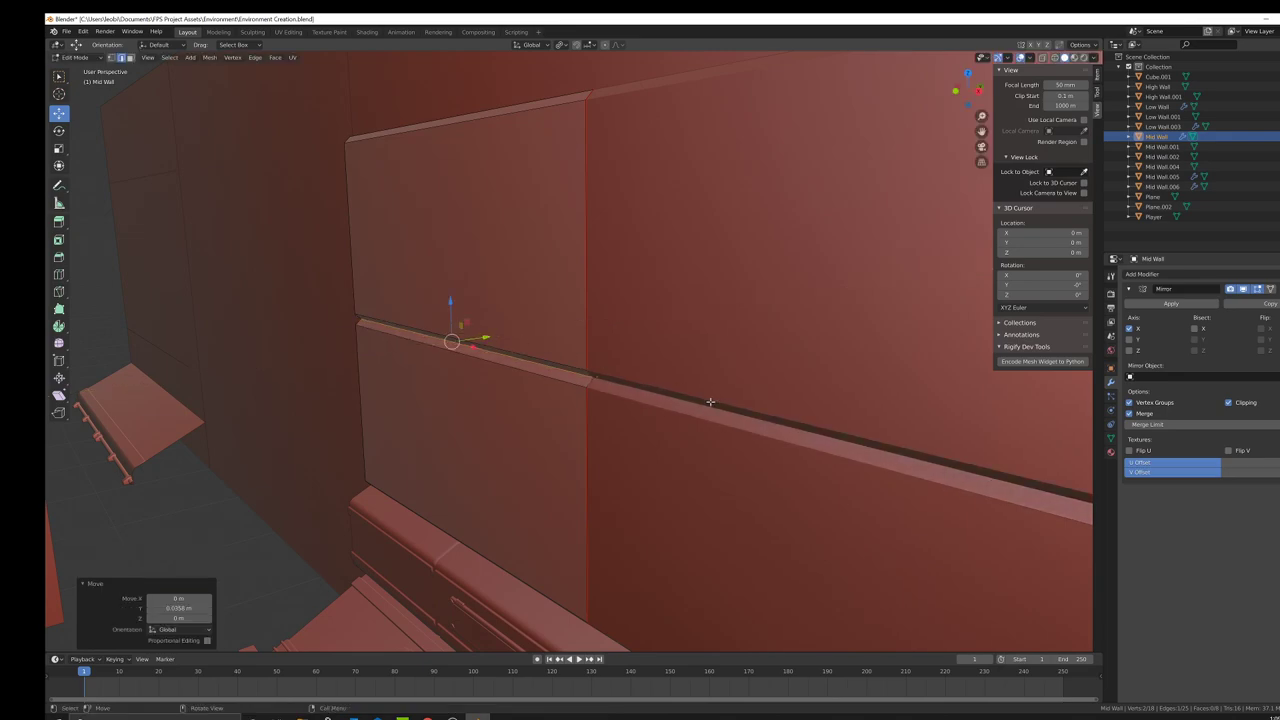
Step: Bevel the inner edge of the Mid Wall's horizontal groove to give it a narrow flat bottom
key("ctrl+b")
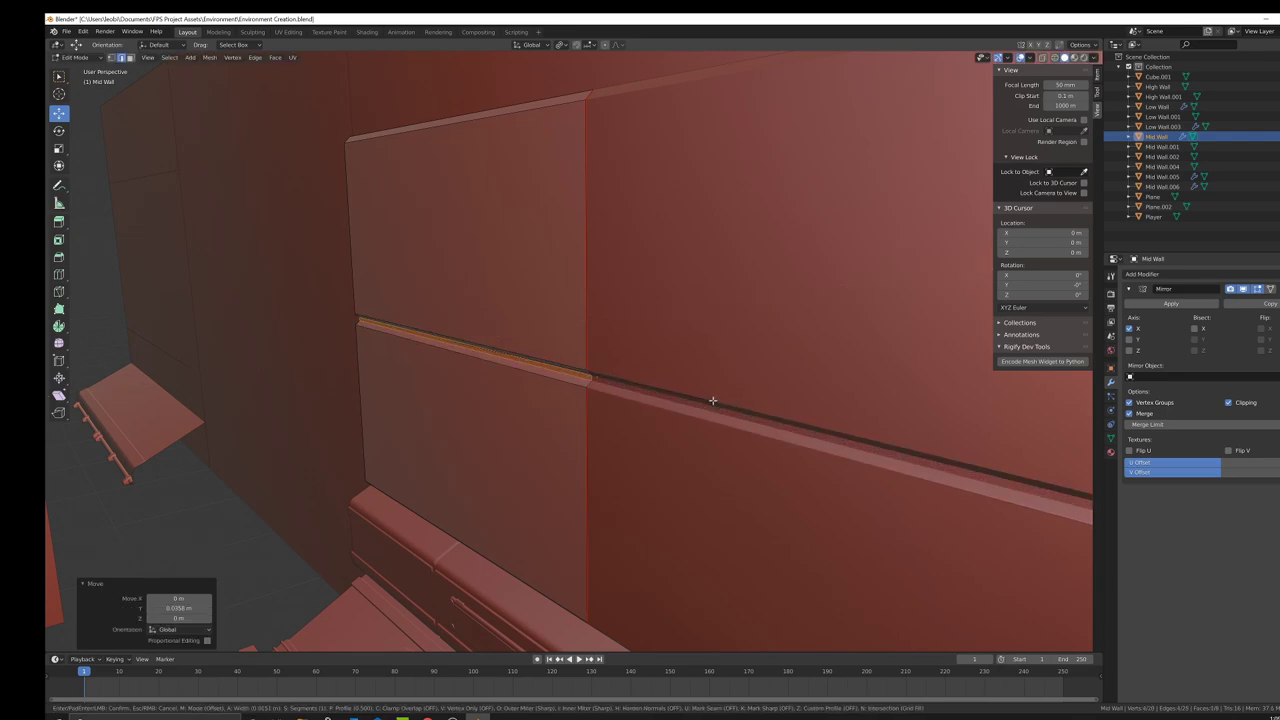
left_click(713, 401)
middle_click_drag(712, 400, 684, 384)
key("Tab")
scroll(724, 400, "down", 4)
key("Tab")
key("Tab")
Step: Join the Mid Wall to the Low Wall, then separate the upper panel mesh back into its own object and select it
left_click(690, 496)
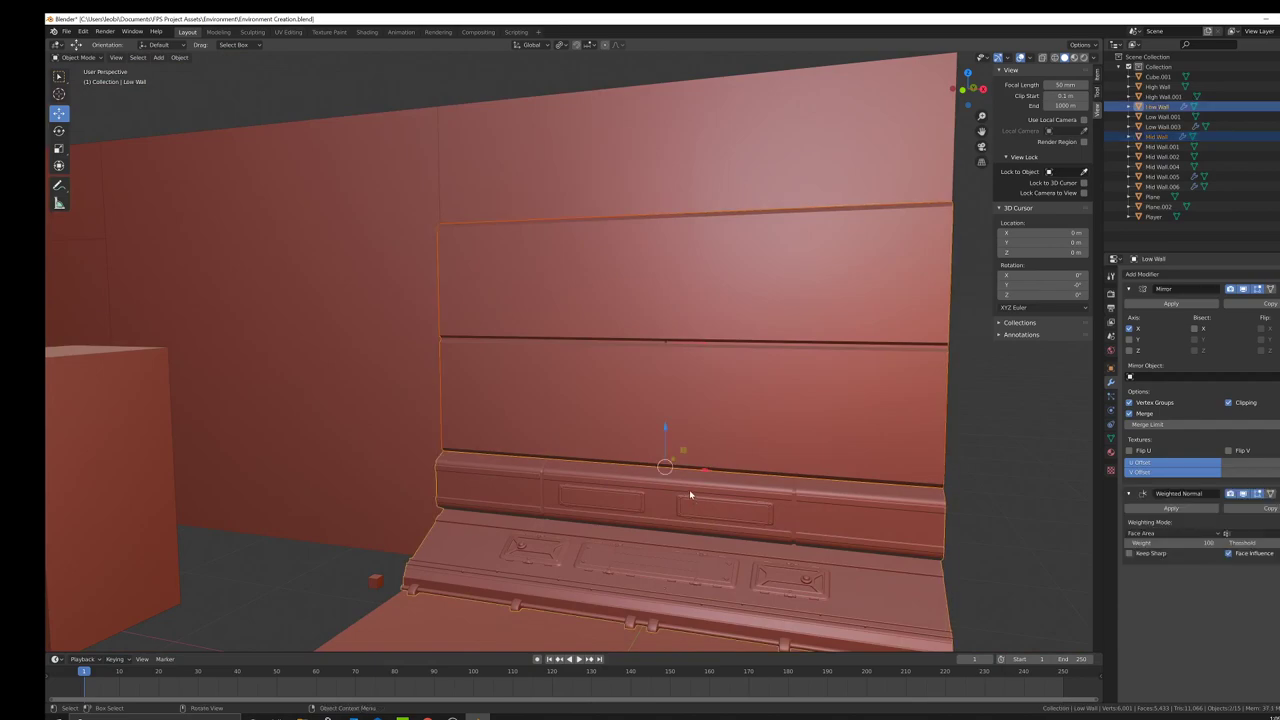
key("ctrl+j")
key("Tab")
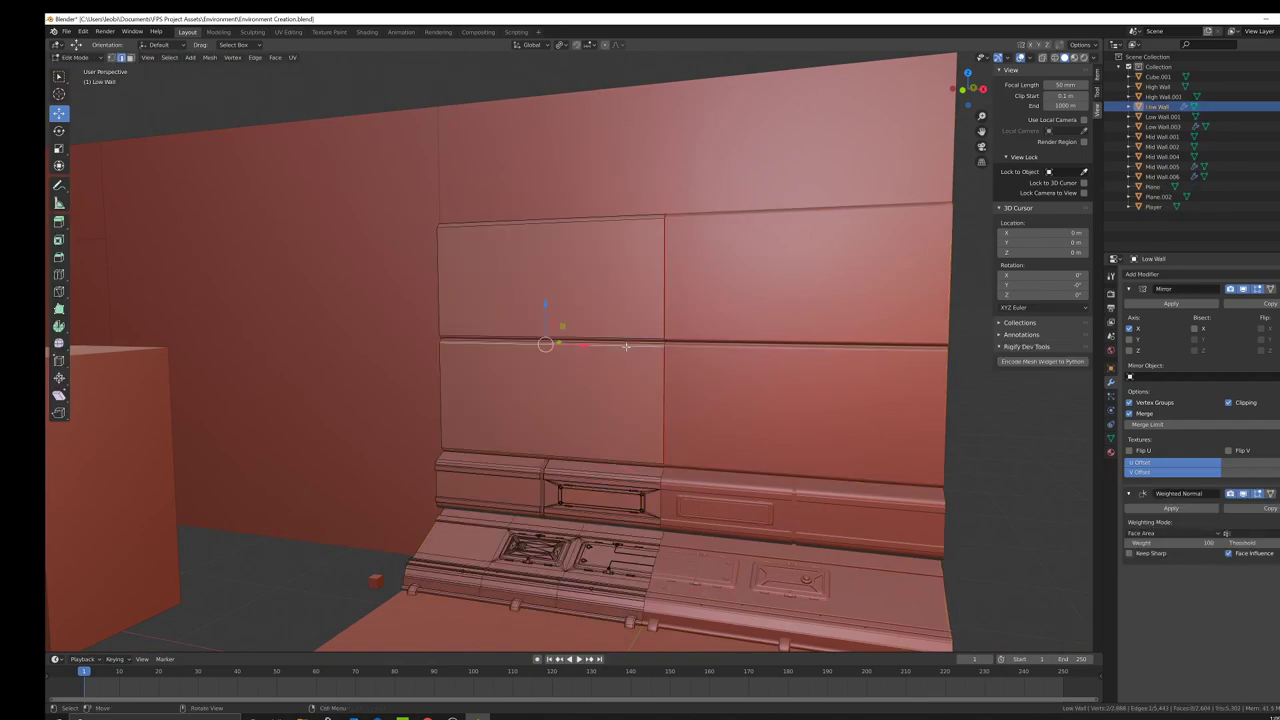
key("ctrl+l")
key("p")
left_click(626, 347)
key("Tab")
left_click(631, 344)
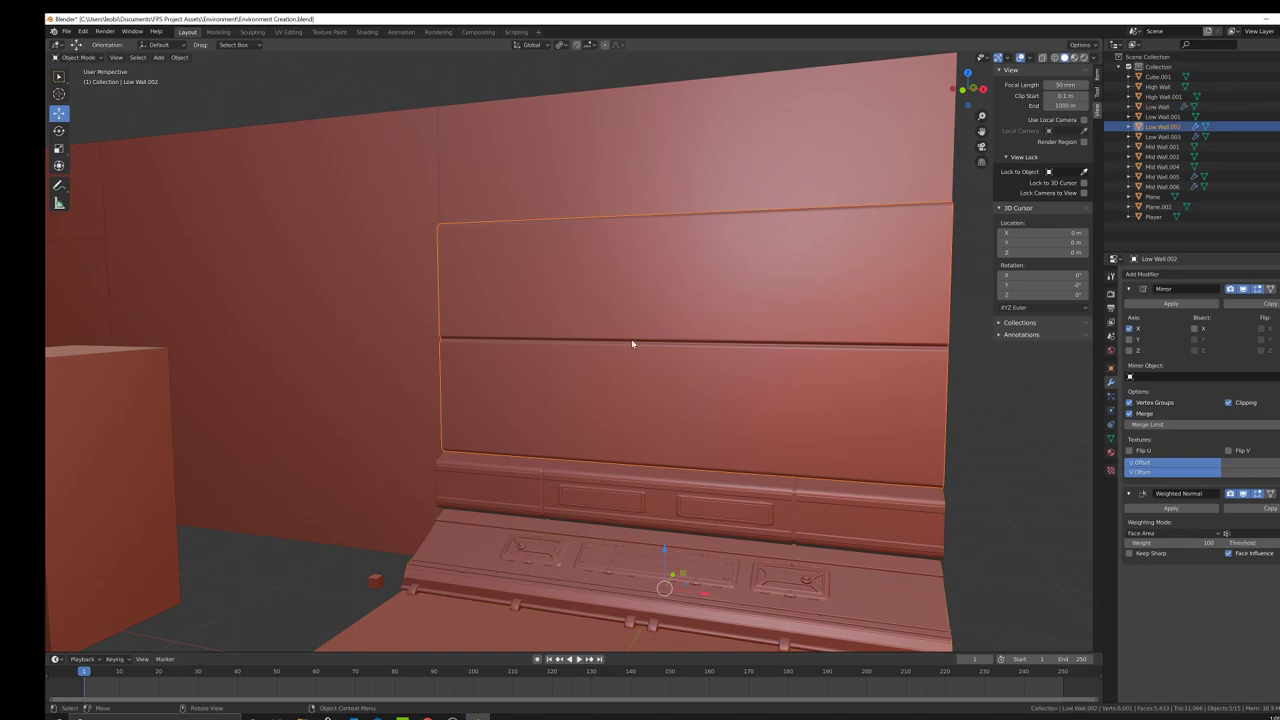
Step: Rename the separated upper wall object as Mid Wall Basic
double_click(1252, 127)
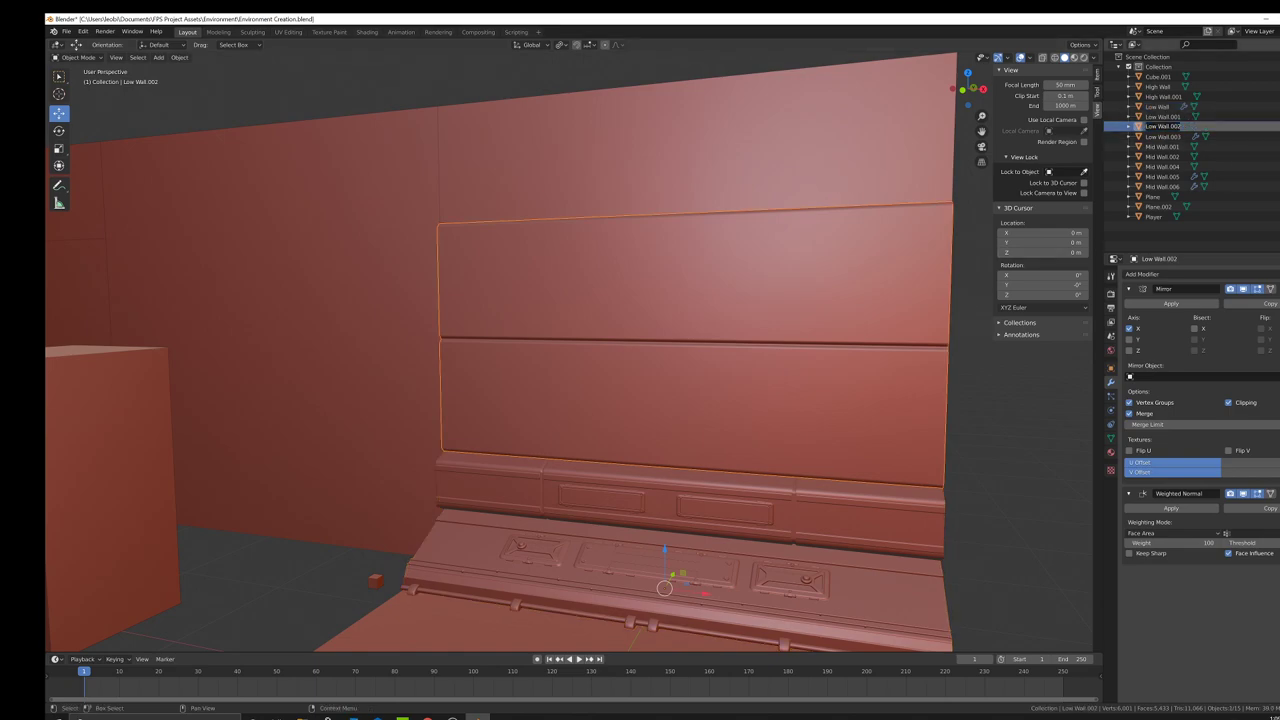
type("Mid Wall")
key("Return")
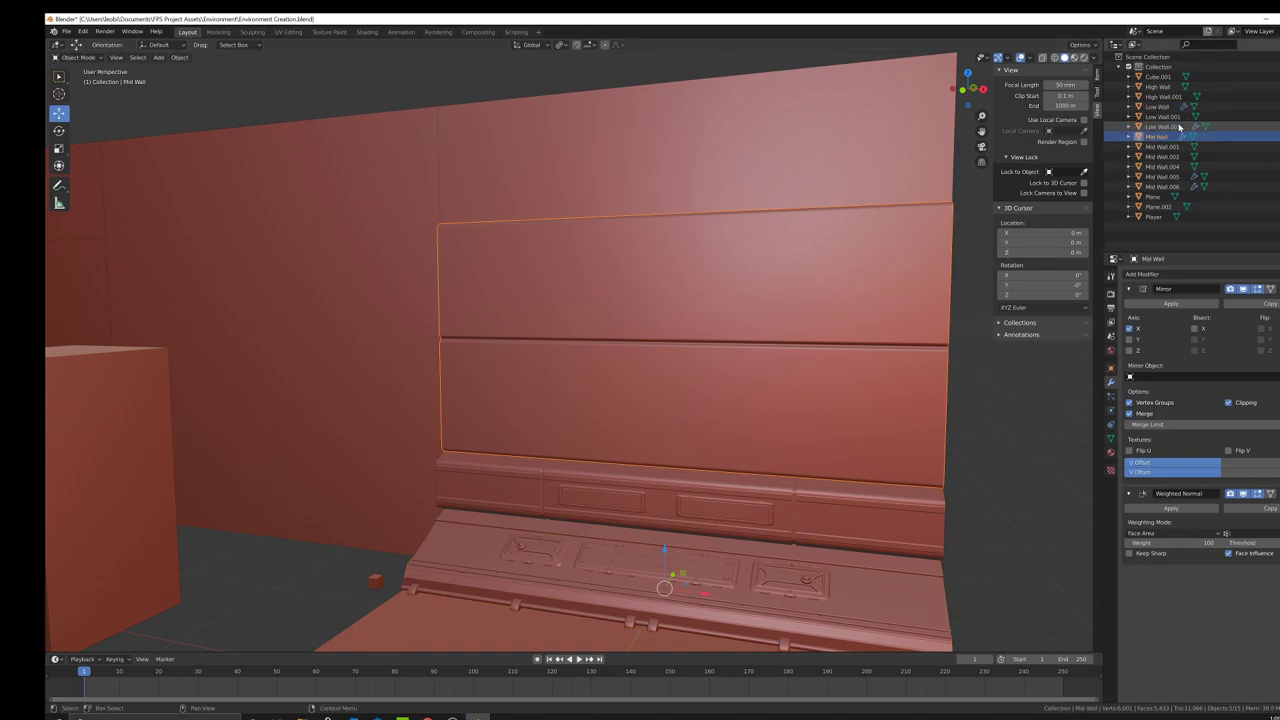
scroll(828, 280, "down", 4)
scroll(771, 383, "up", 4)
mouse_move(706, 400)
middle_mouse_down()
mouse_move(767, 380)
mouse_move(723, 380)
mouse_move(728, 398)
middle_mouse_up()
scroll(738, 387, "down", 1)
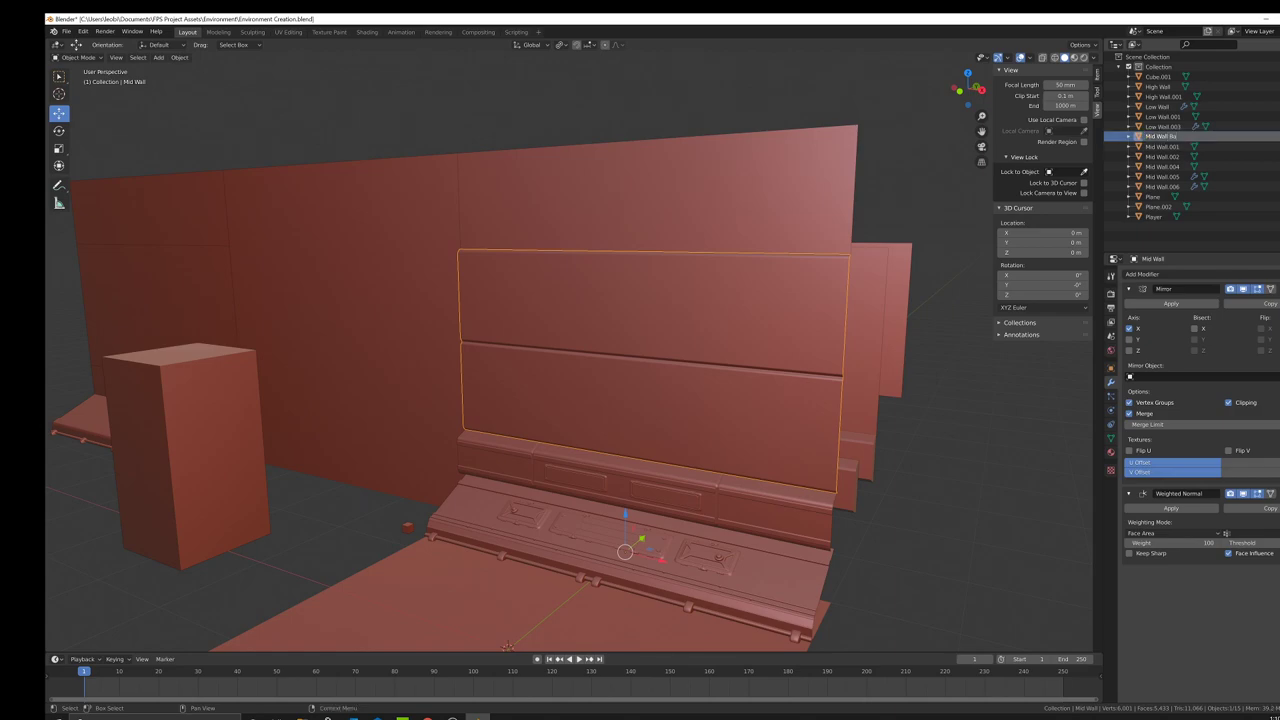
type("sic")
key("Return")
Step: Duplicate Mid Wall Basic in place and hide the original
middle_click_drag(737, 253, 710, 257)
key("shift+d")
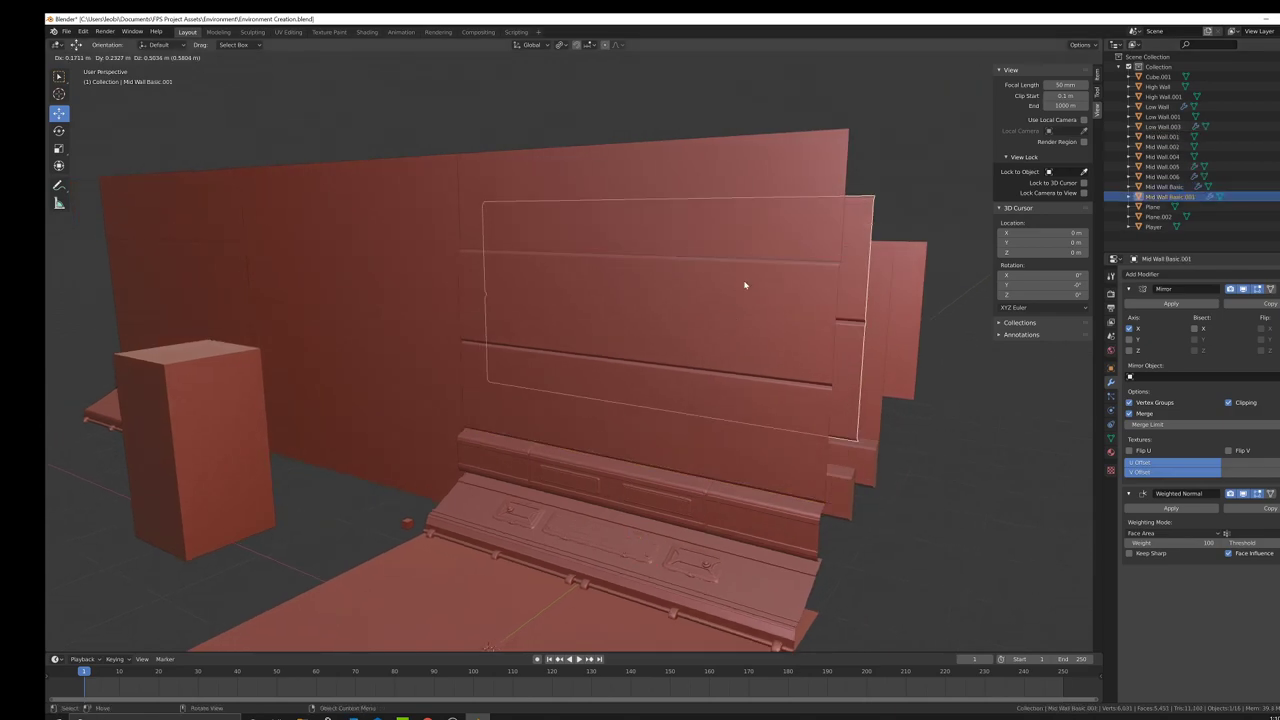
right_click(745, 285)
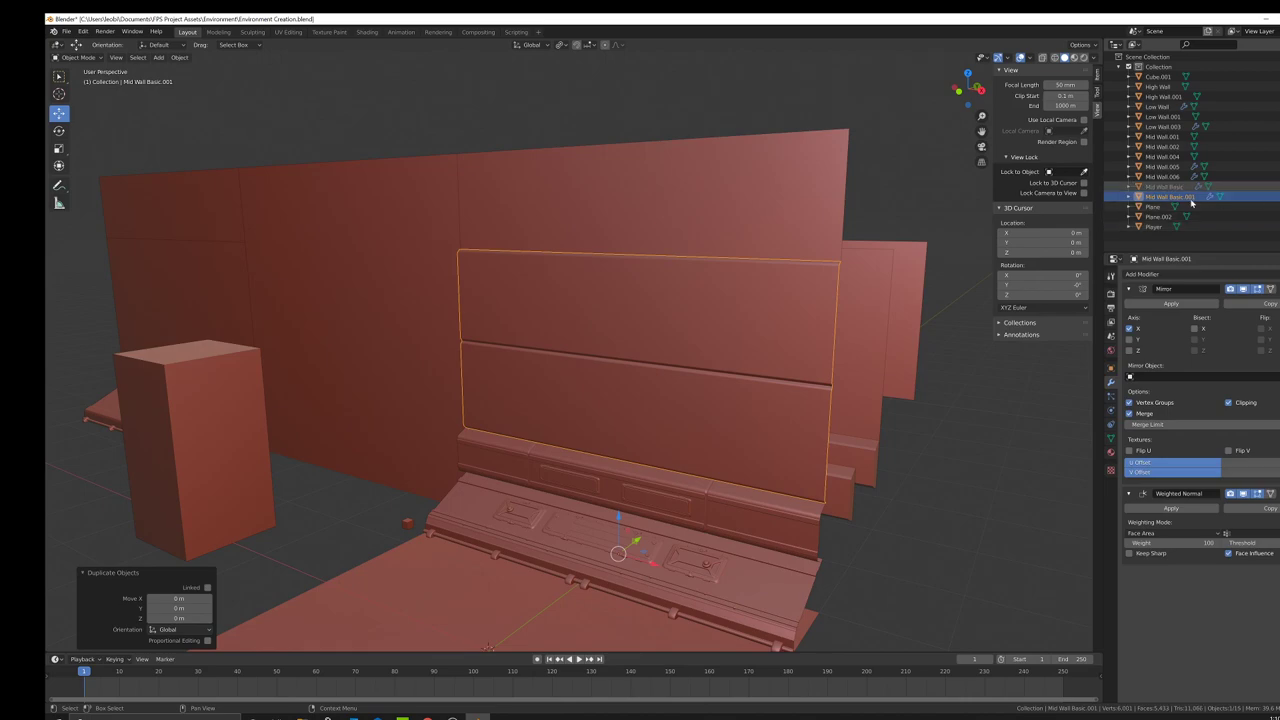
Step: Rename the duplicated wall as Mid Wall Window Cutout
double_click(1190, 198)
type("Mid Wall")
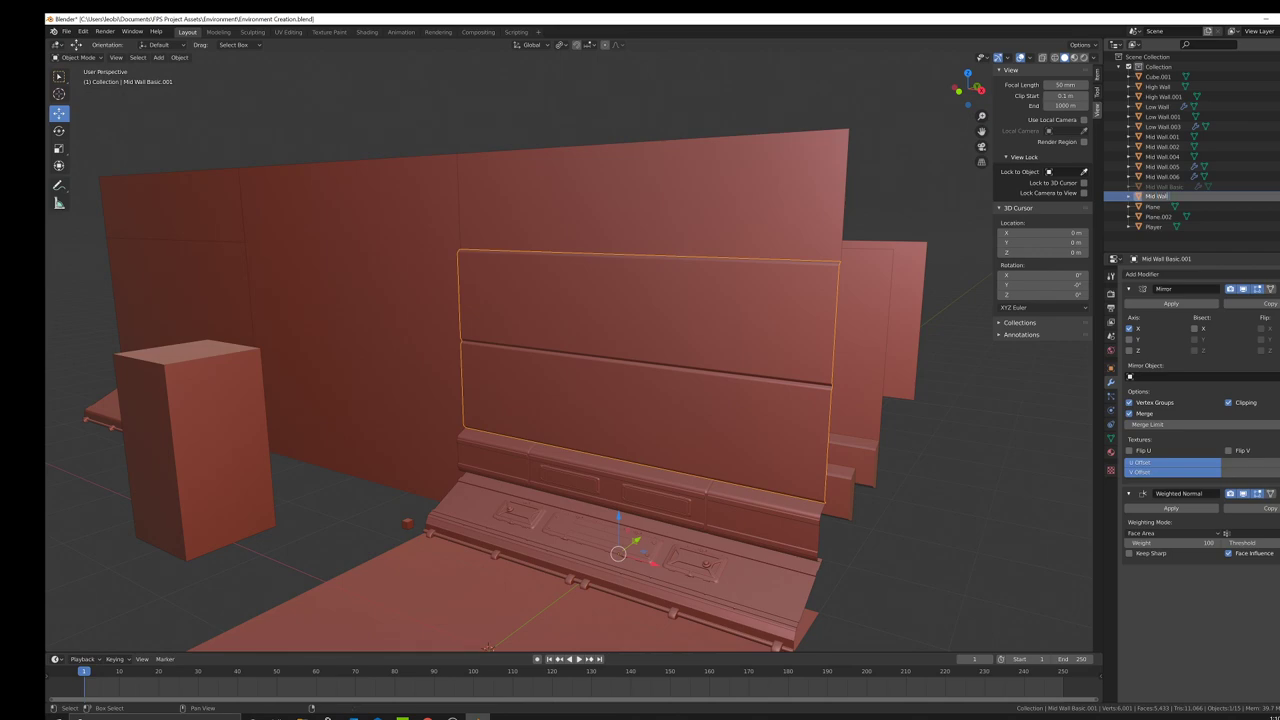
type("Window Cutout")
key("Return")
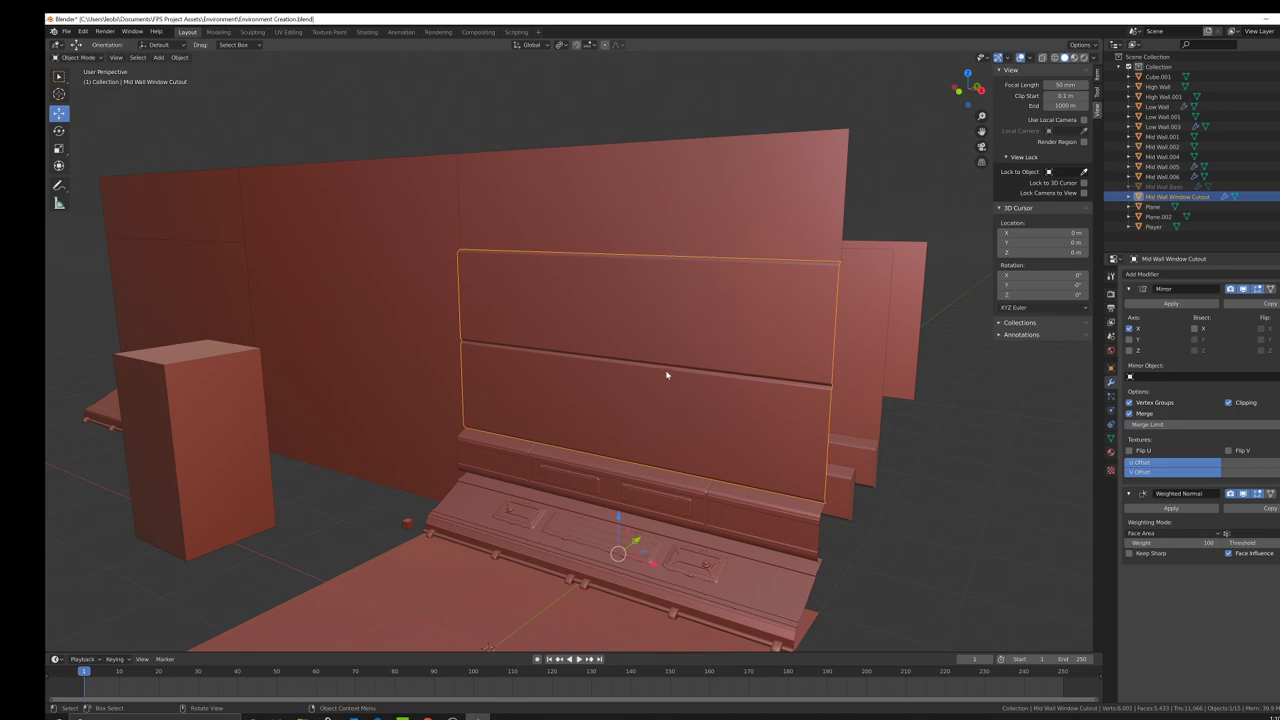
Step: Delete the small stray cube on the floor beside the Low Wall
scroll(682, 388, "down", 1)
middle_click_drag(689, 403, 565, 447)
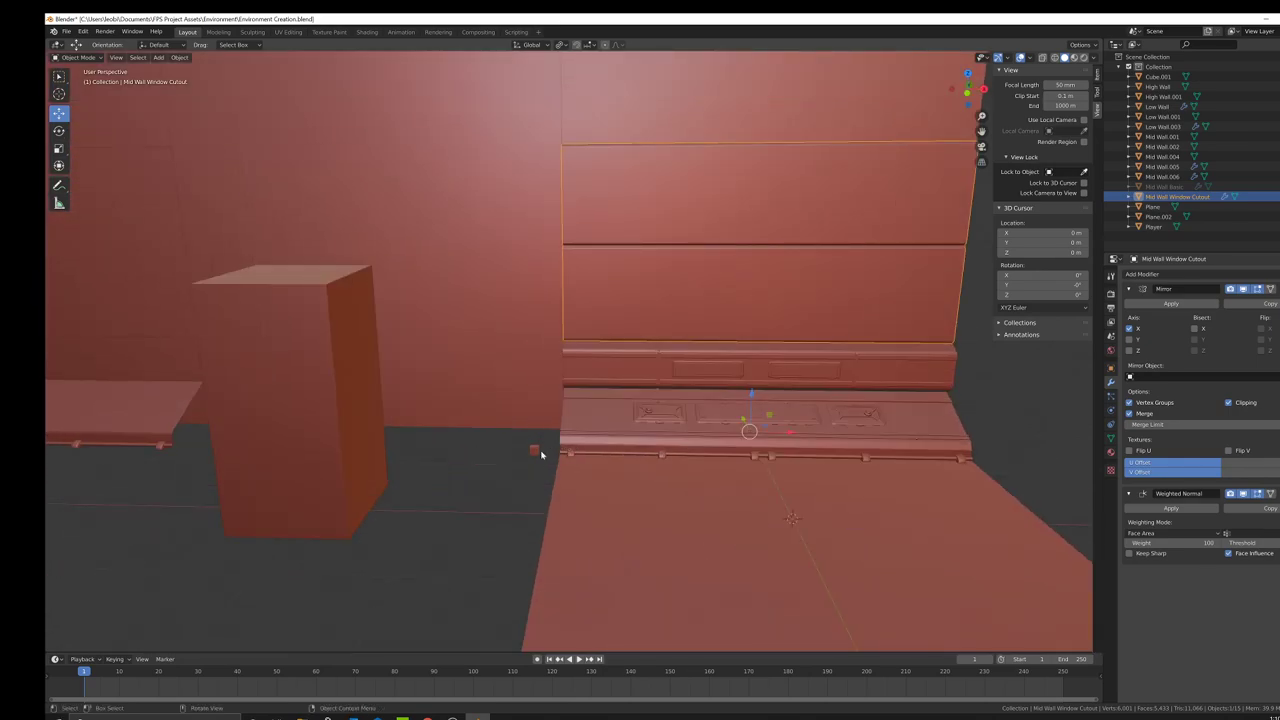
left_click(534, 451)
key("x")
left_click(530, 449)
middle_click_drag(723, 346, 656, 333)
middle_click_drag(628, 390, 643, 426)
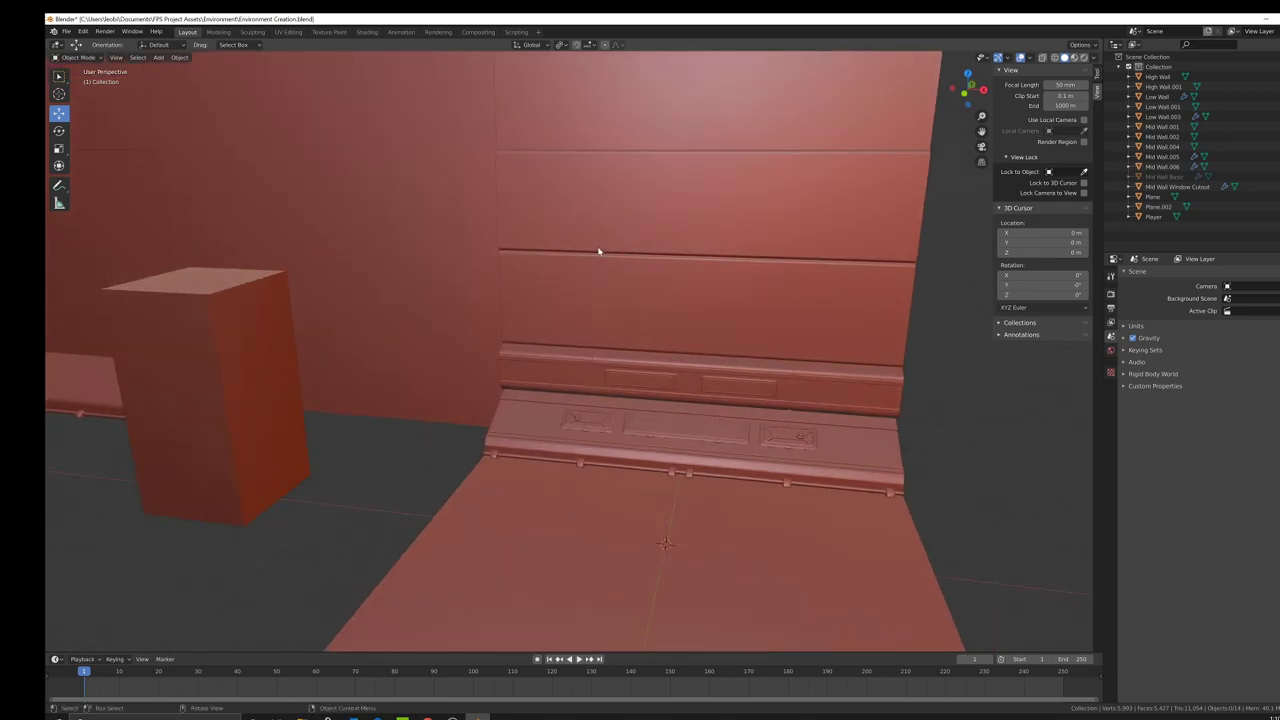
middle_click_drag(625, 388, 713, 364)
right_click(713, 364)
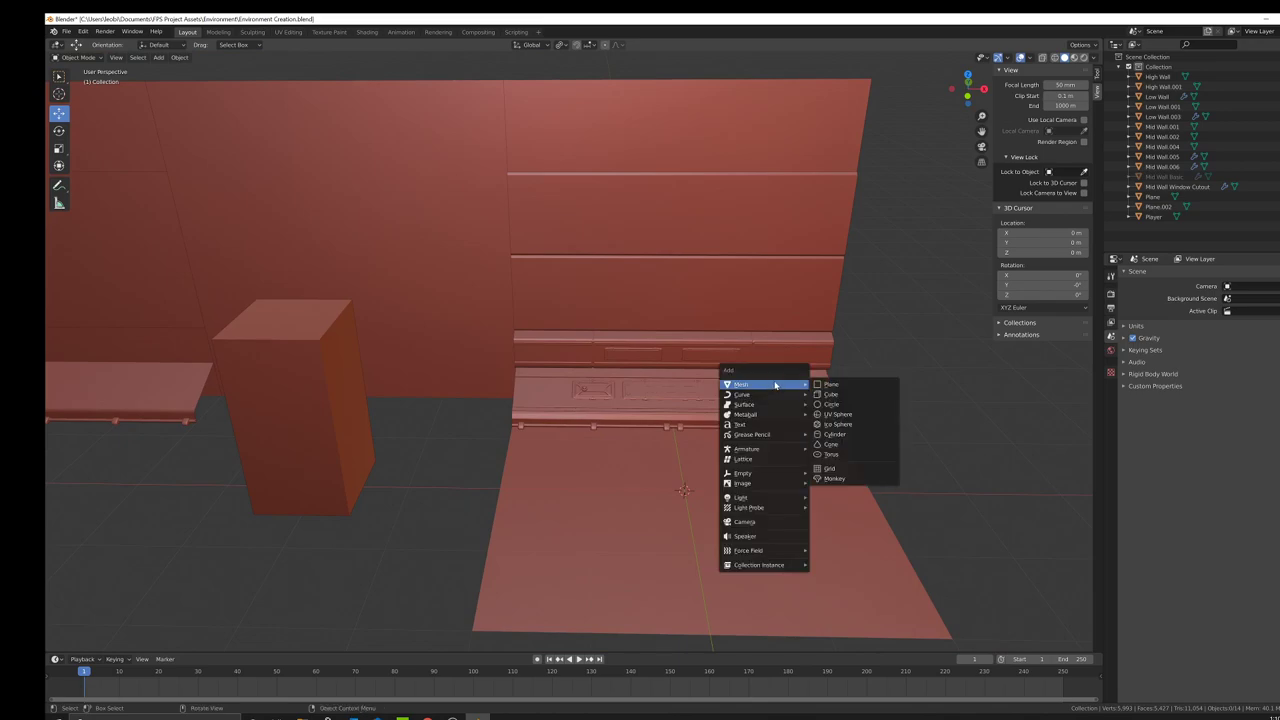
middle_click_drag(551, 398, 551, 379)
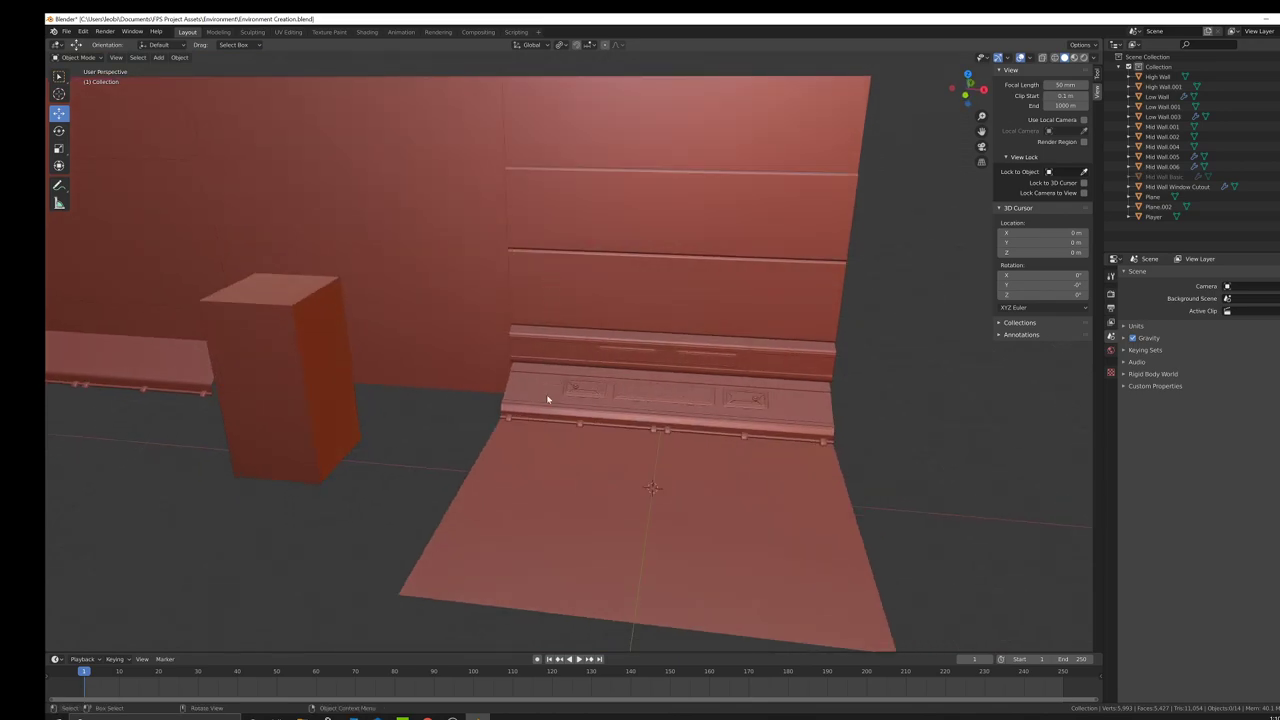
Step: Add a 2 m cube at the origin, raise it 1 m onto the floor, and apply all its transforms
key("shift+a")
mouse_move(680, 462)
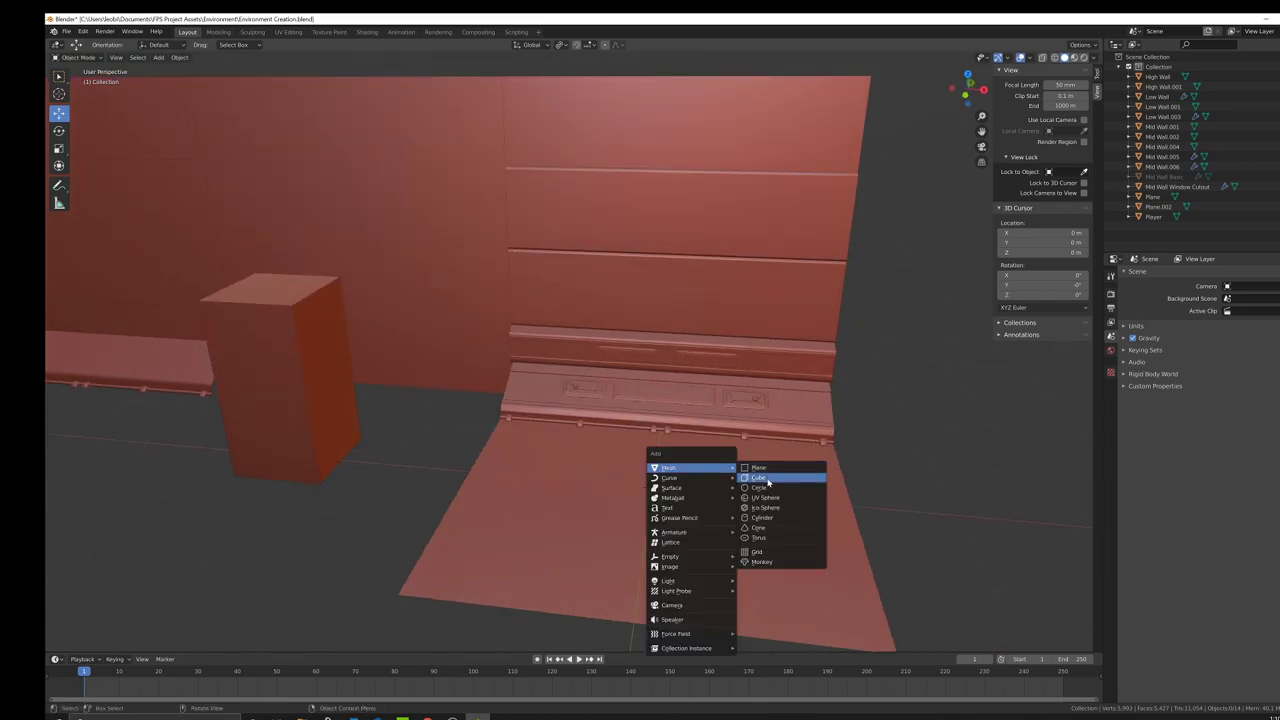
left_click(770, 482)
middle_click_drag(713, 457, 757, 463)
key("s")
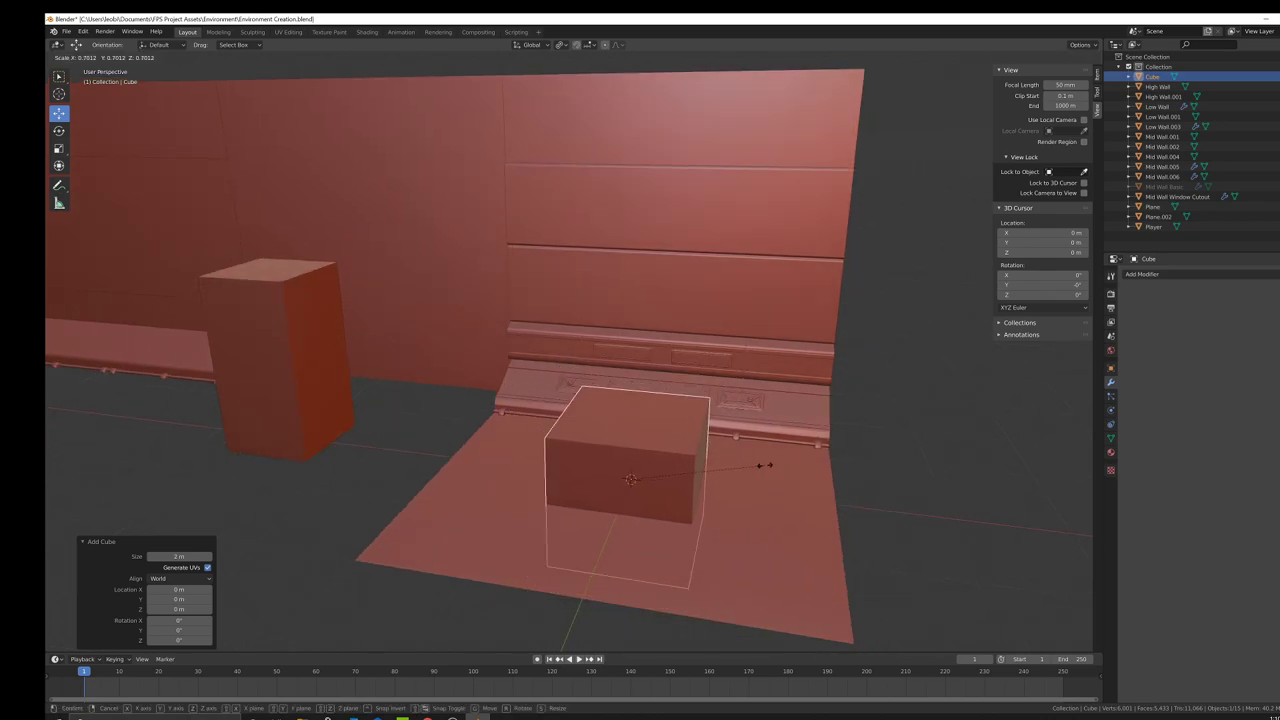
right_click(796, 463)
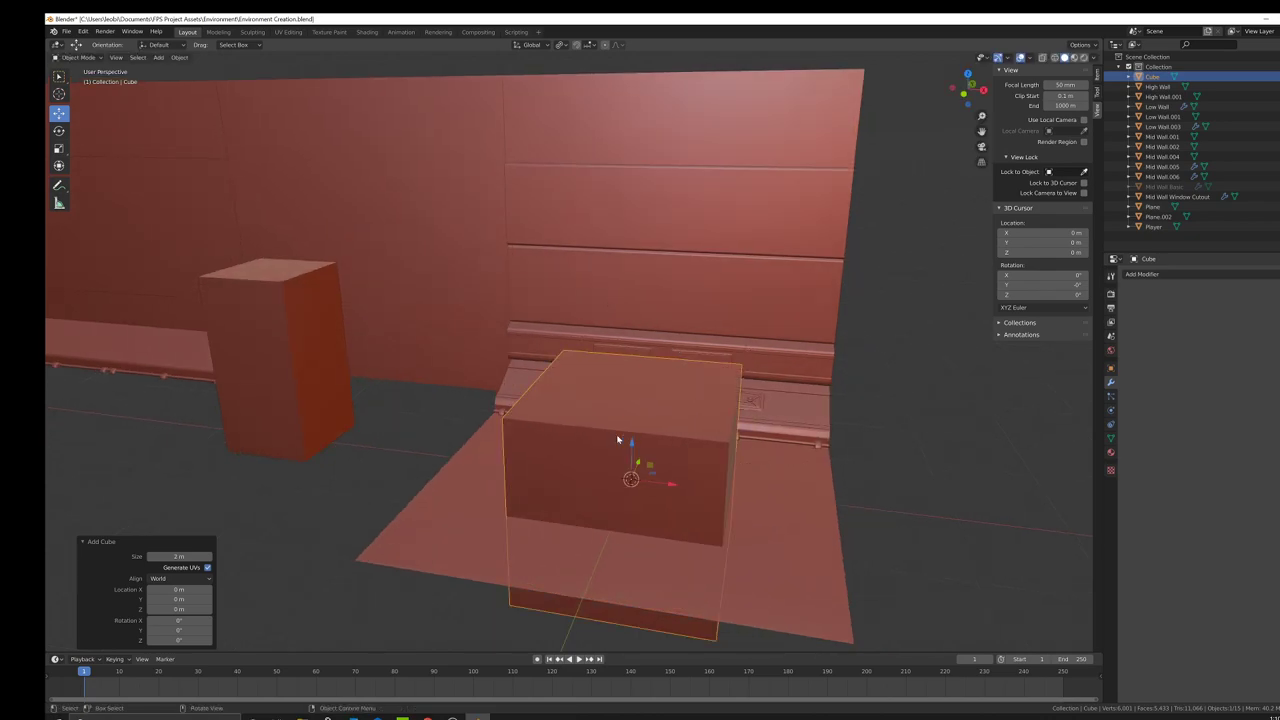
left_click_drag(633, 443, 636, 347, "ctrl")
key("ctrl+a")
left_click(938, 467)
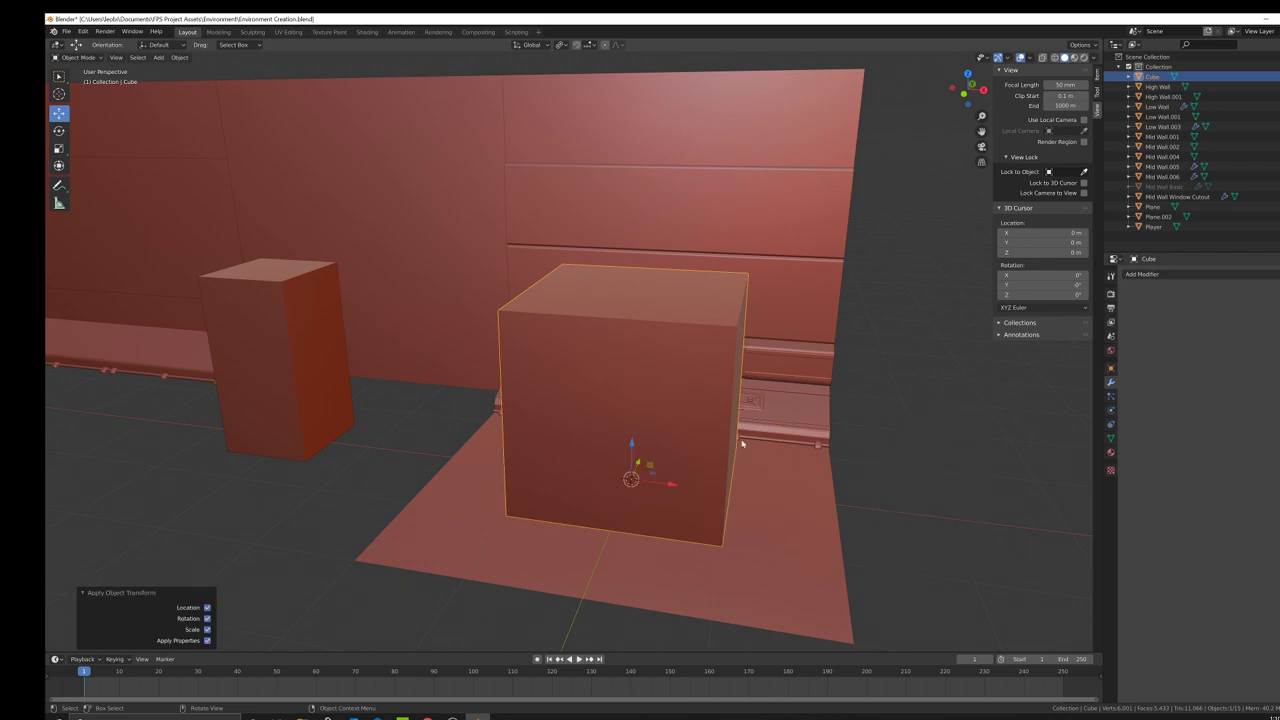
Step: Scale the new cube uniformly by 0.5
middle_click_drag(743, 444, 800, 456)
key("s")
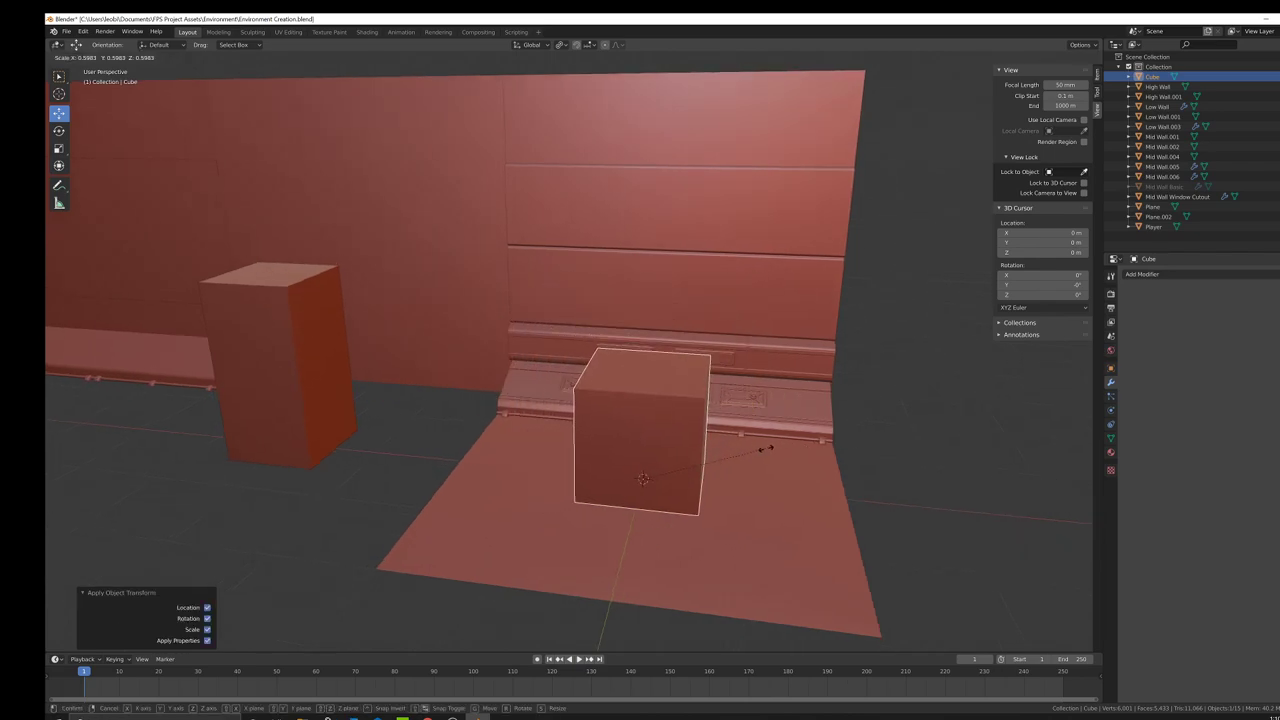
type(".5")
key("Return")
middle_click_drag(706, 455, 718, 453)
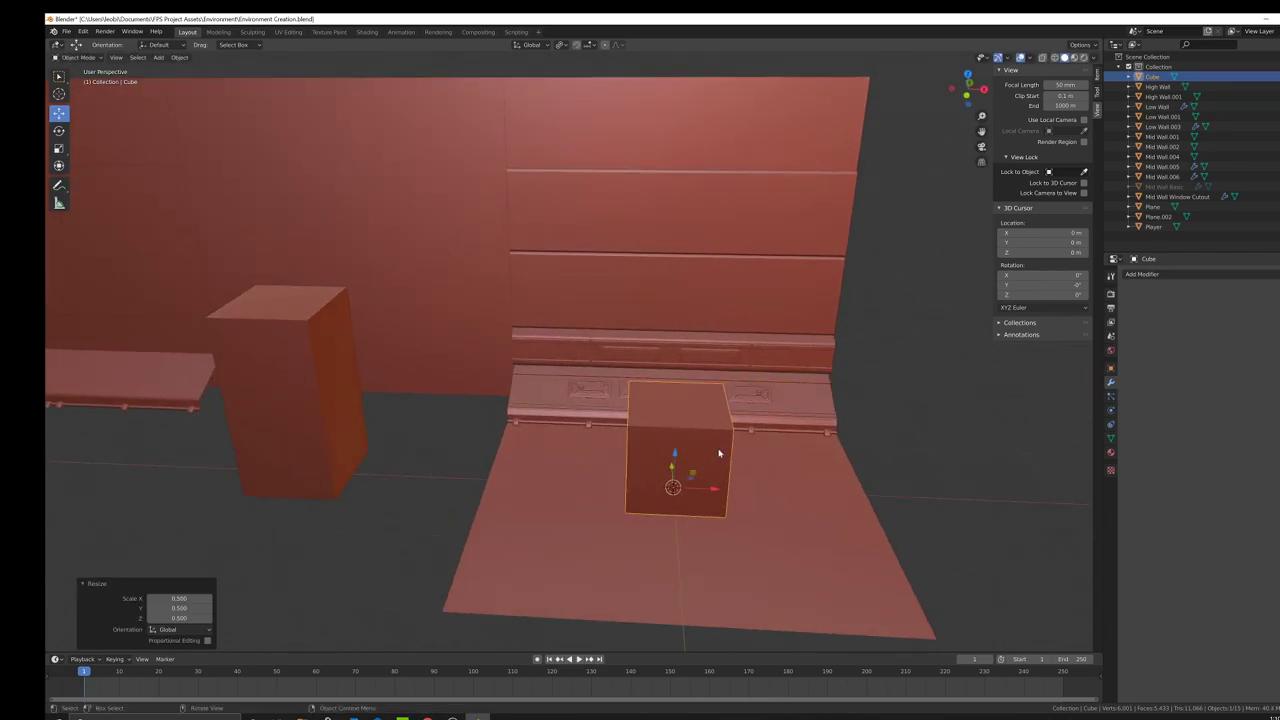
Step: Position the small cube at the wall's end, at X -2 m and Y 1.5 m
left_click_drag(716, 490, 513, 490)
middle_click_drag(631, 434, 483, 449)
left_click_drag(451, 455, 611, 404)
middle_click_drag(612, 415, 600, 424)
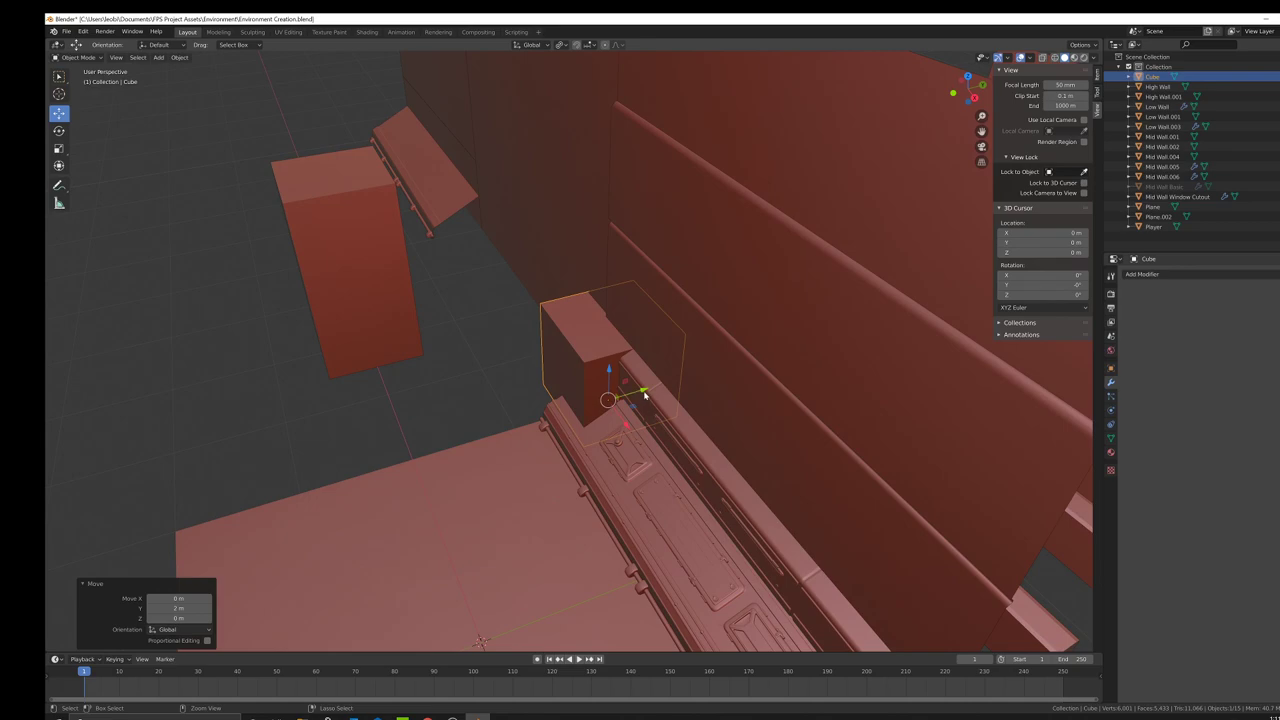
left_click_drag(646, 395, 573, 411, "ctrl")
middle_click_drag(622, 398, 595, 412)
left_click_drag(552, 413, 601, 398)
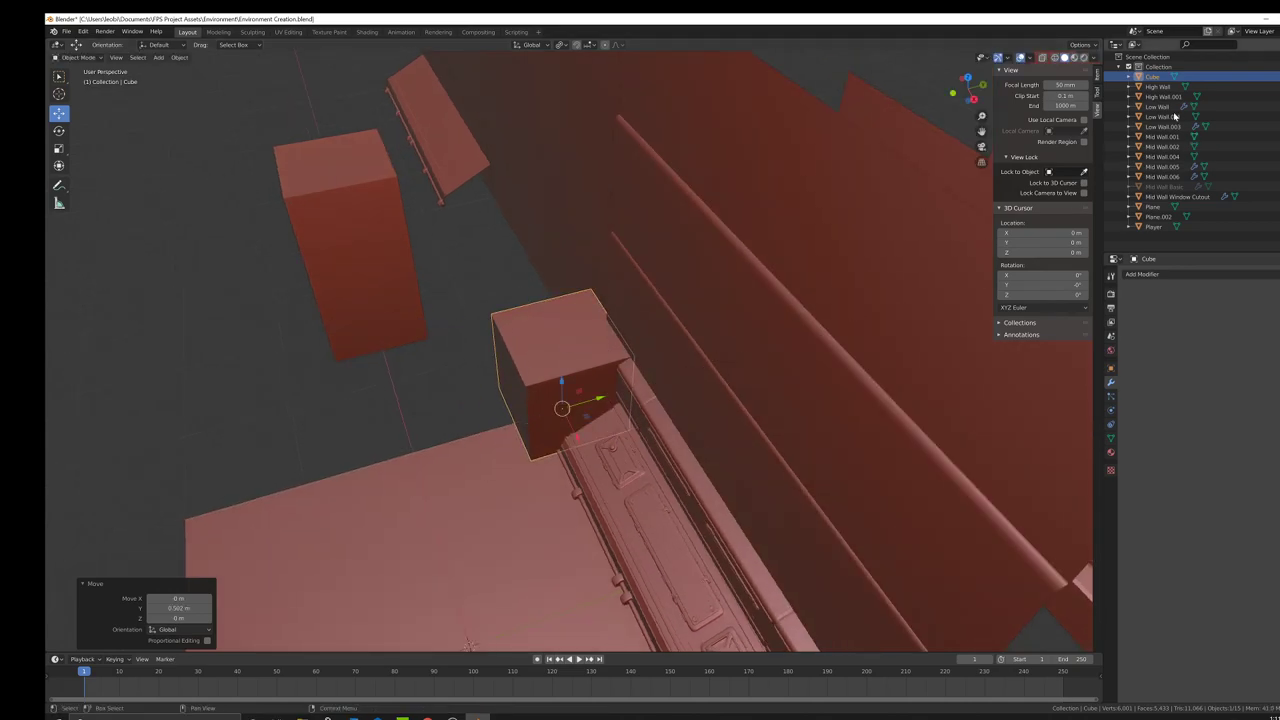
left_click(1098, 77)
left_click(1045, 104)
type("1")
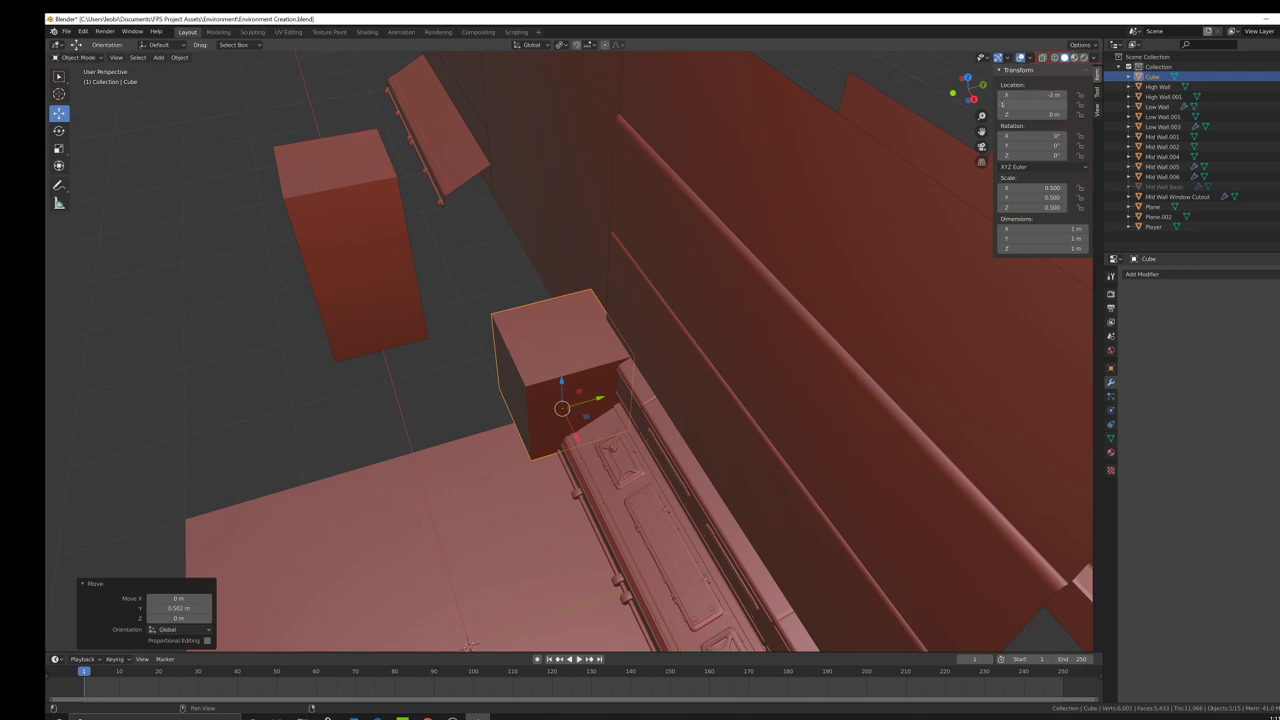
type(".5")
key("Return")
Step: Extrude the cube's top face upward to form a 4 m tall block
middle_click_drag(580, 300, 663, 366)
key("Tab")
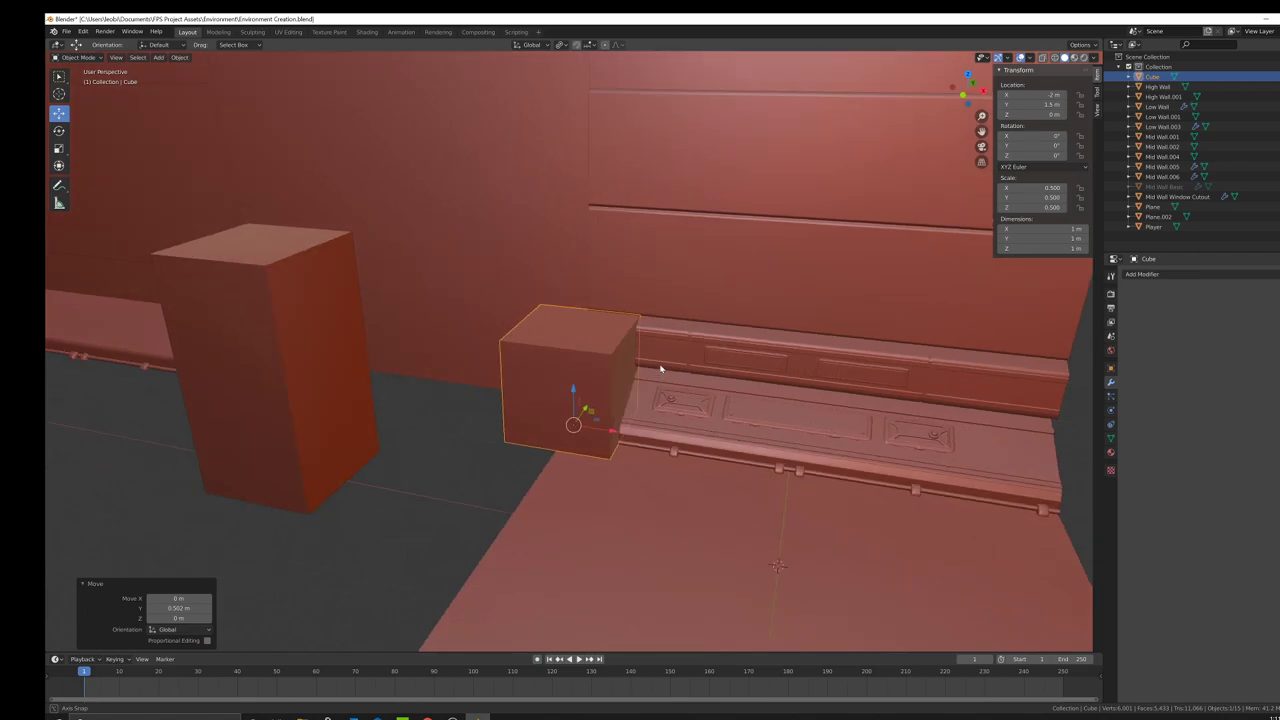
left_click(587, 338)
middle_click_drag(587, 338, 592, 274, "shift")
left_click(133, 57)
left_click(565, 360)
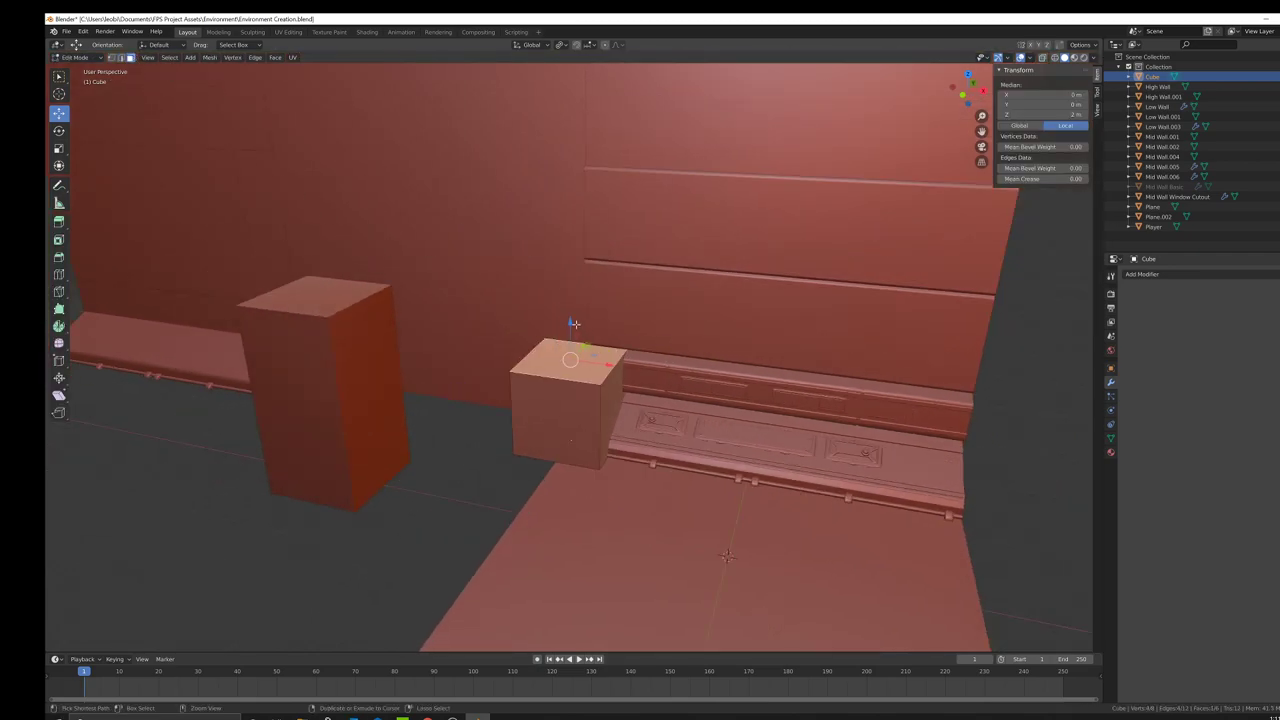
key("e")
left_click(627, 61)
middle_click_drag(650, 380, 692, 432)
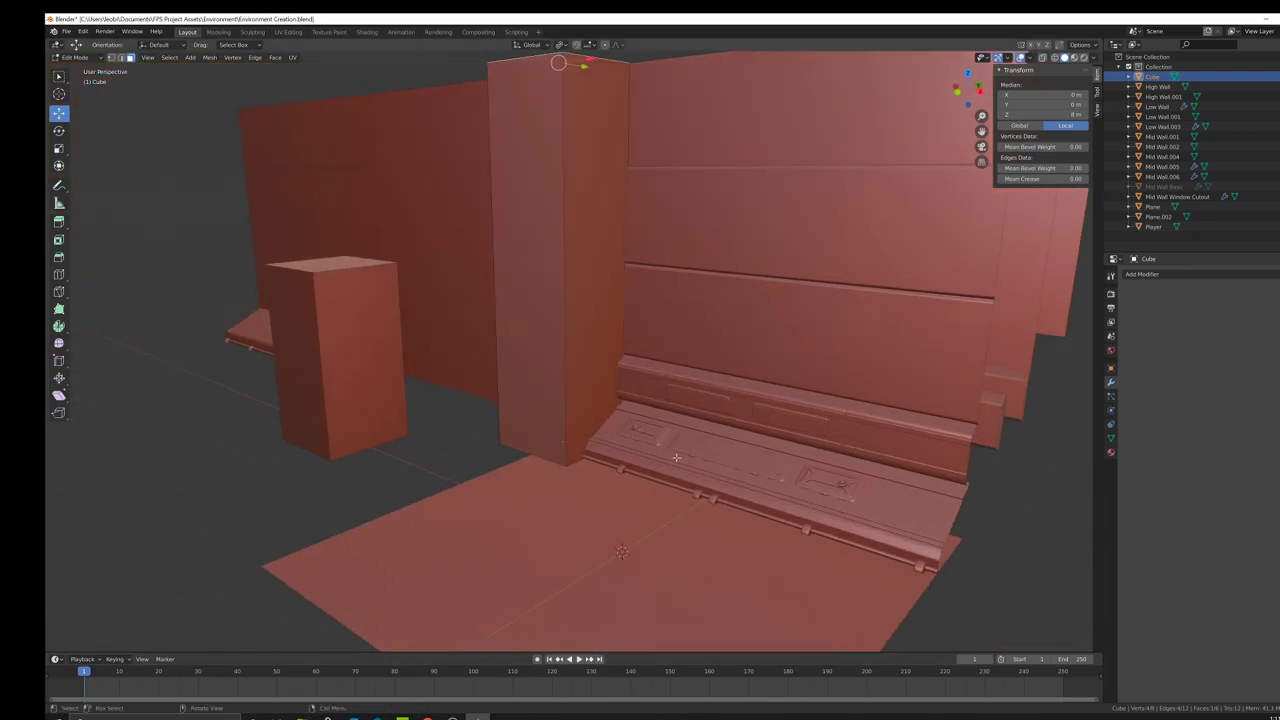
key("Tab")
Step: Rename the tall block as Column
scroll(690, 450, "up", 2)
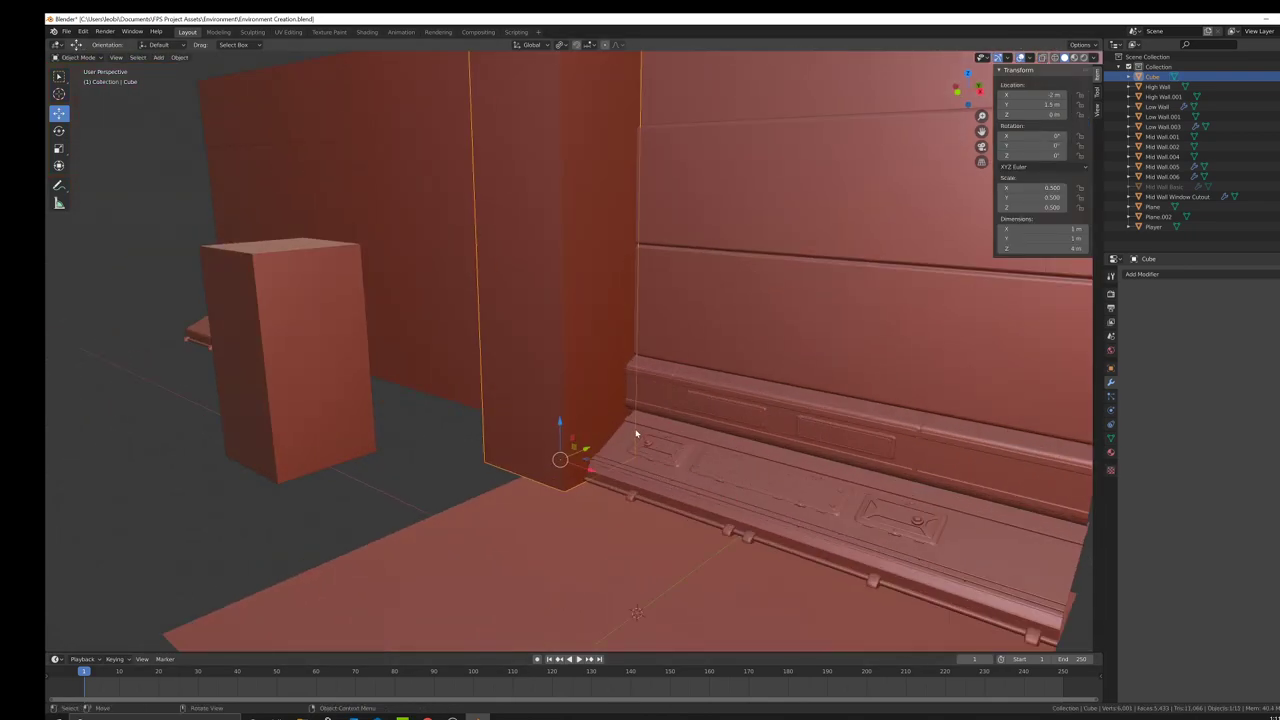
middle_click_drag(596, 371, 660, 352)
scroll(734, 330, "down", 4)
double_click(1158, 77)
type("C")
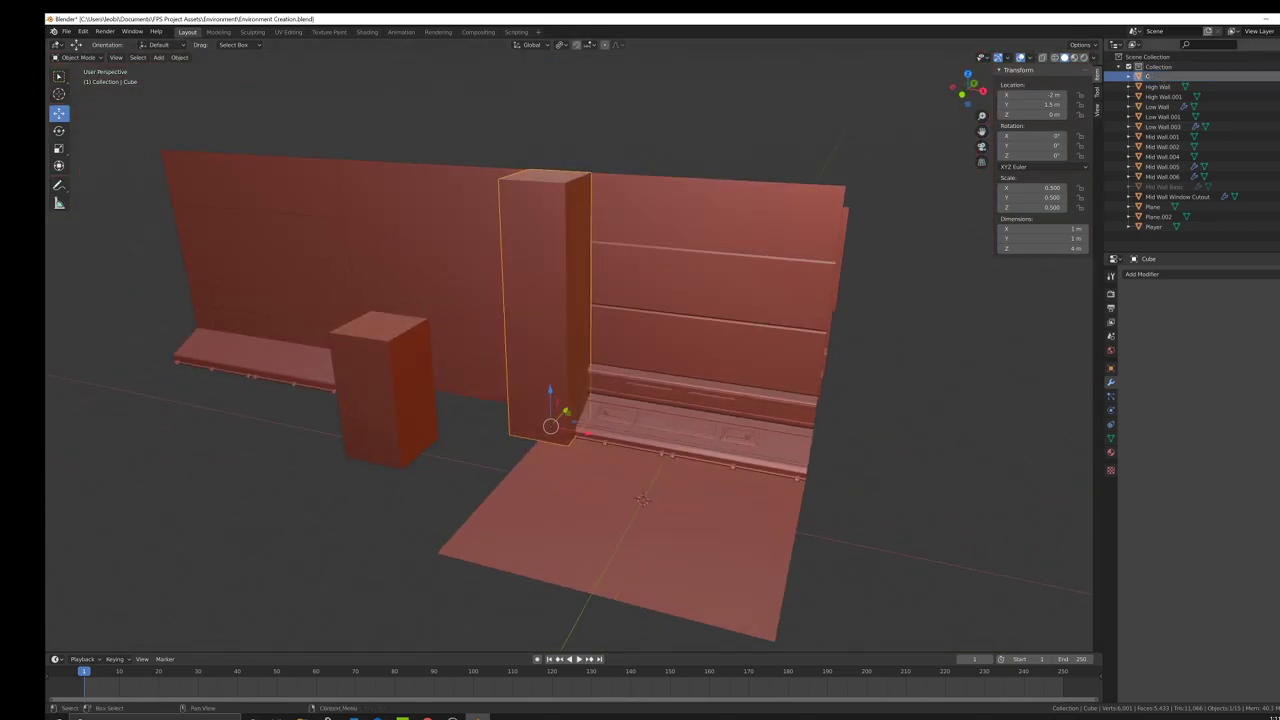
type("olumn")
key("Return")
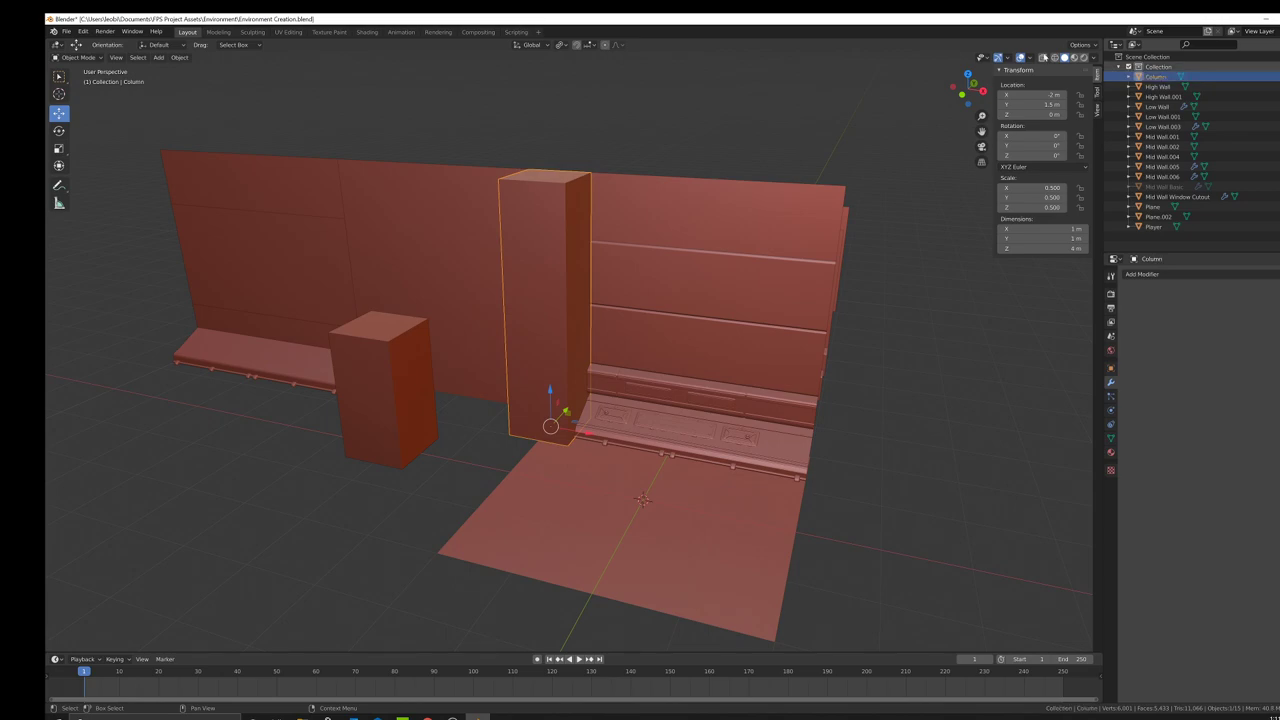
key("shift+a")
mouse_move(730, 425)
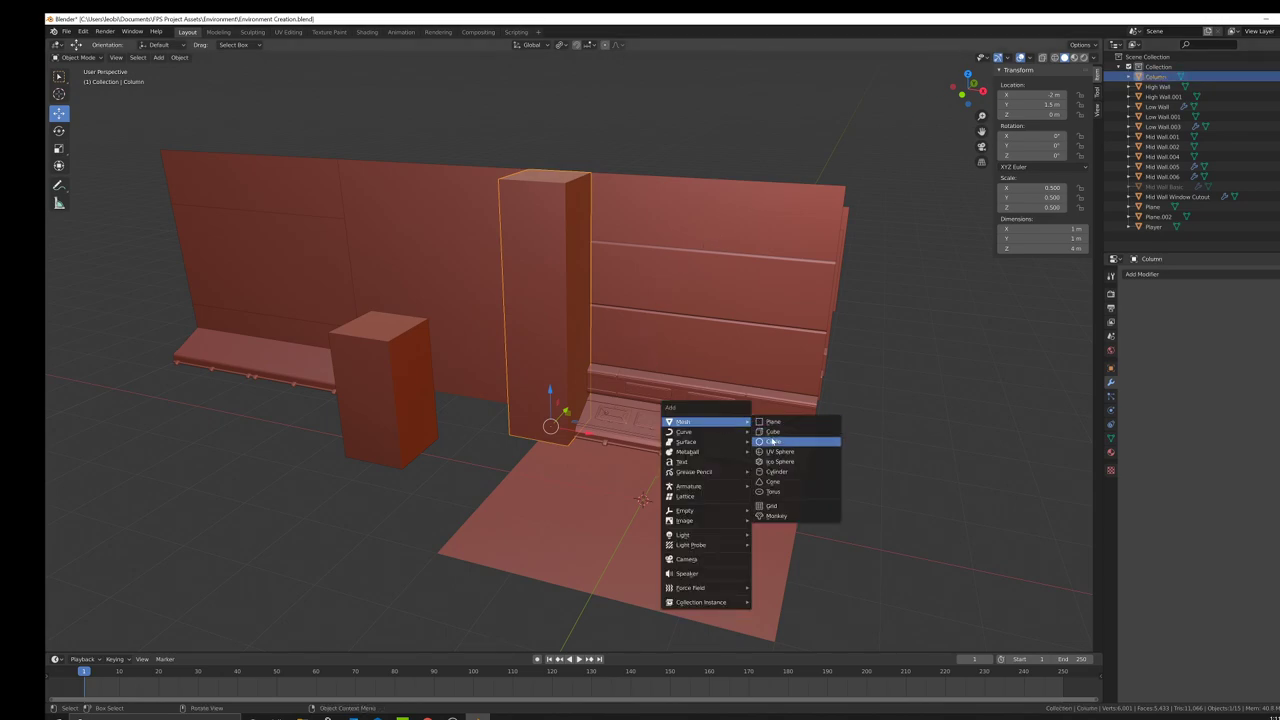
left_click(780, 441)
key("ctrl+z")
Step: Add a 2 m cube at the origin and rename it Window
key("shift+a")
mouse_move(787, 425)
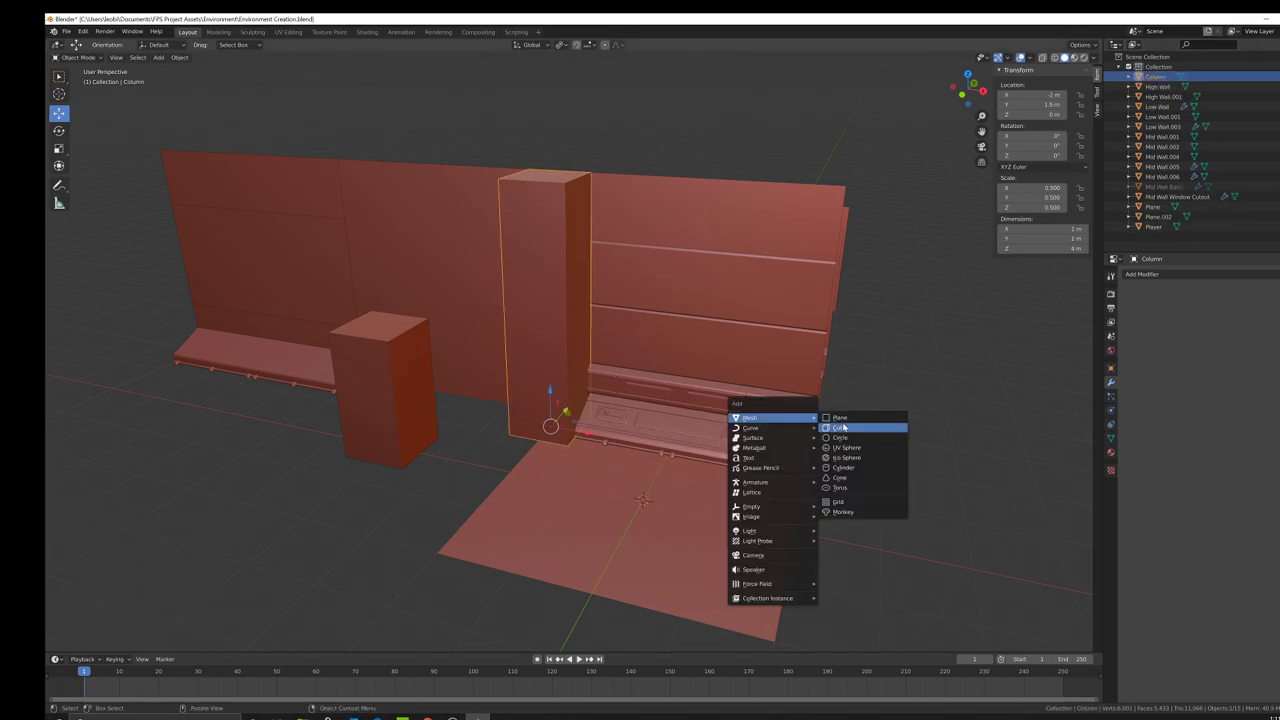
left_click(838, 427)
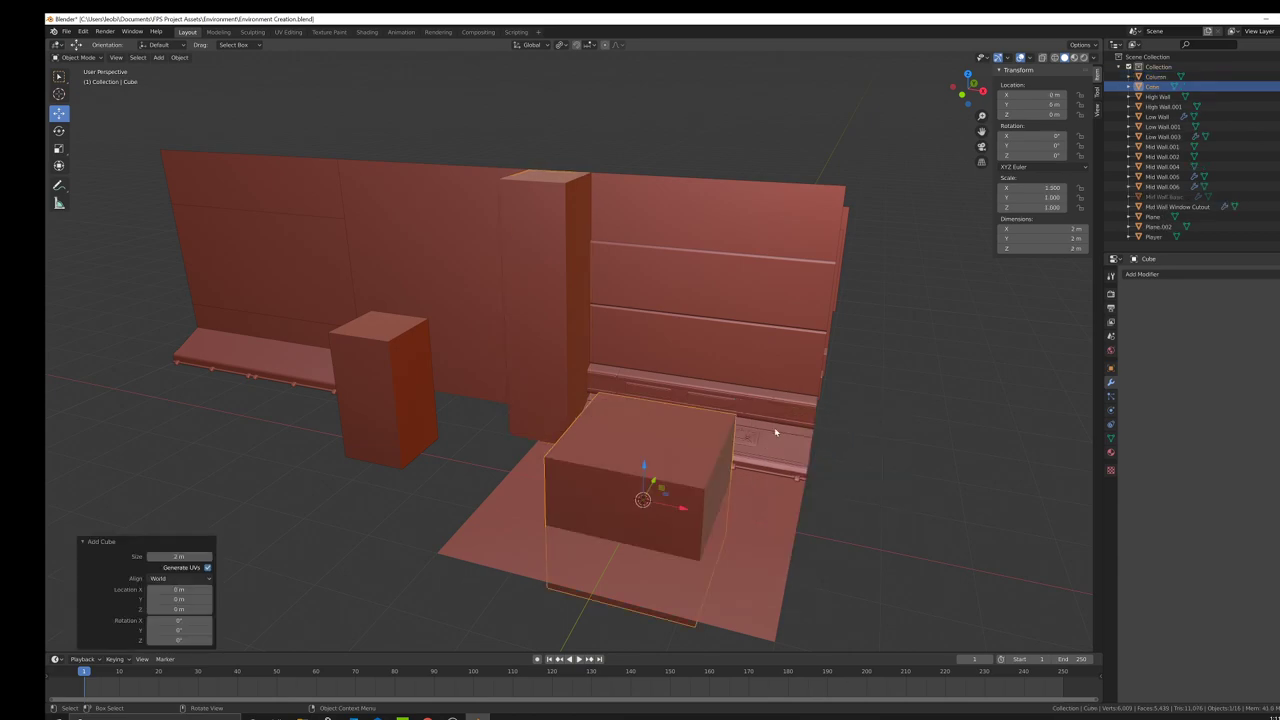
double_click(1152, 86)
type("Window")
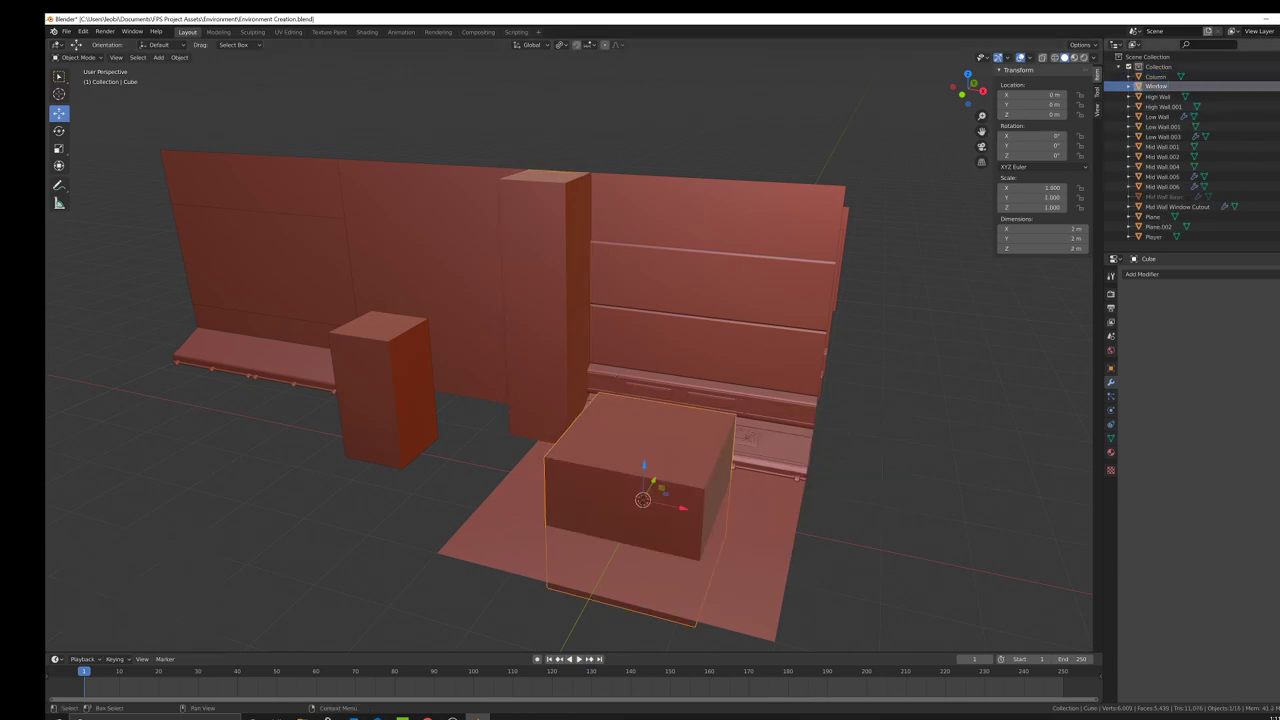
type(" B")
key("Return")
Step: Move the Window cube 2 m up along Z and 2 m along Y into the wall
middle_click_drag(640, 290, 734, 357)
key("g")
key("z")
key("2")
key("Return")
key("g")
key("y")
key("2")
key("Return")
Step: Scale the Window cube down uniformly to about 1.35 m per side
scroll(630, 368, "up", 2)
key("s")
left_click(792, 362)
scroll(680, 349, "down", 4)
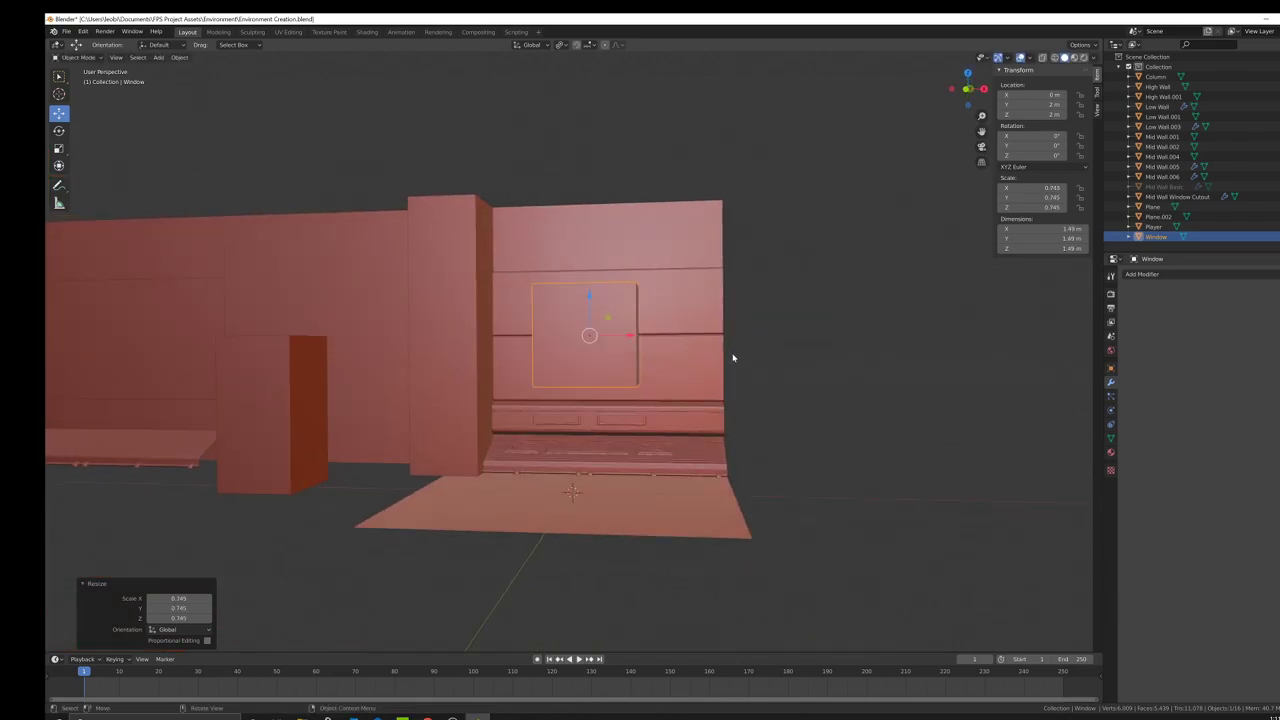
key("s")
left_click(714, 350)
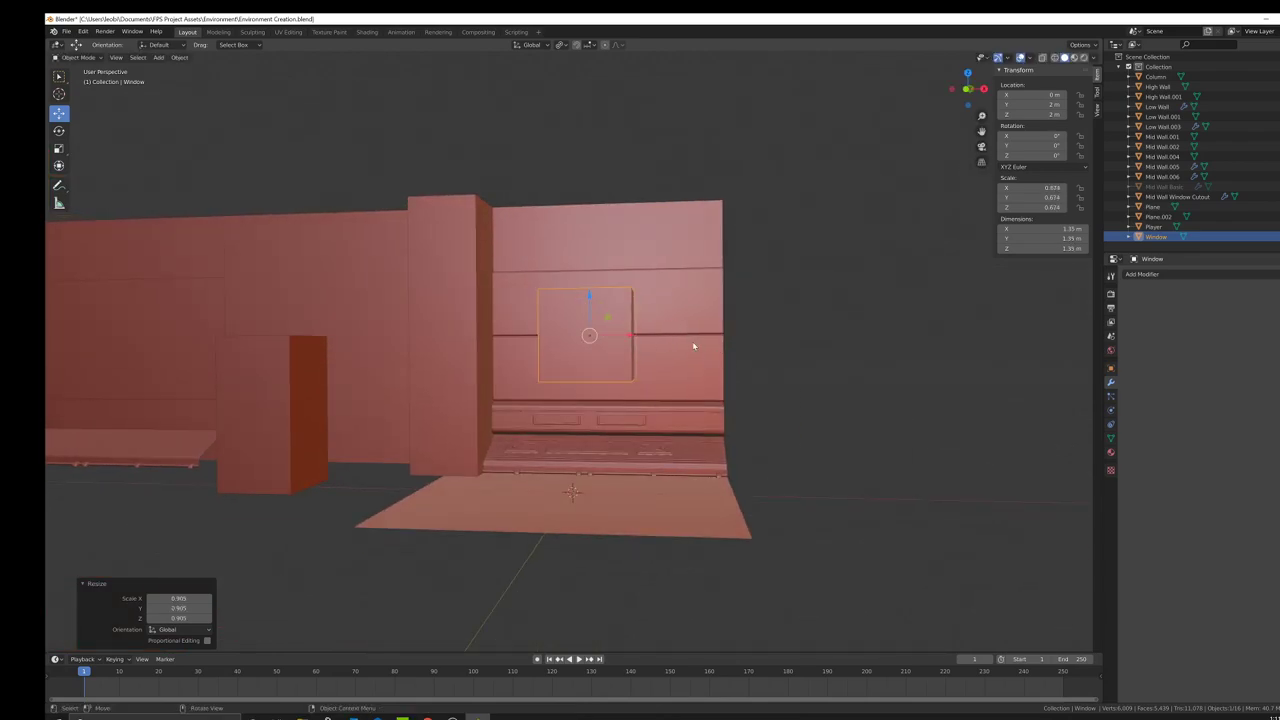
Step: Stretch the Window block to about 2.22 m along X and 1.78 m along Z, and apply its scale
key("s")
key("x")
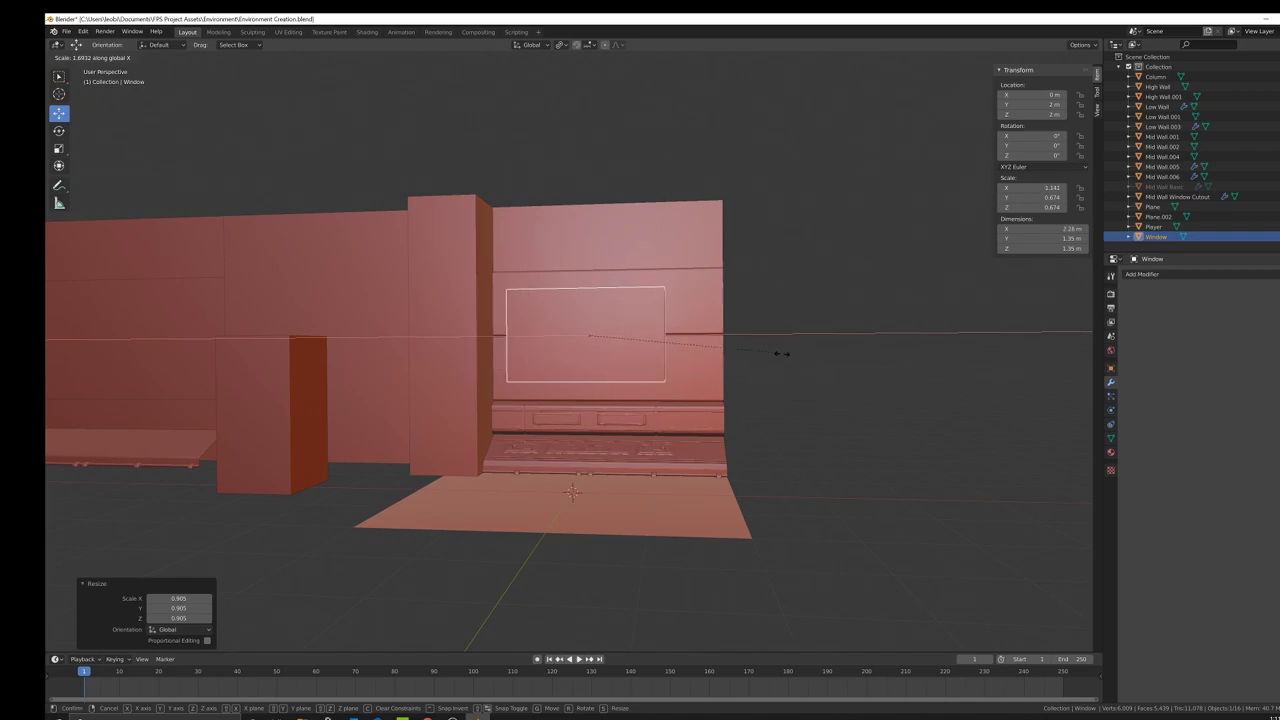
left_click(740, 353)
key("s")
key("z")
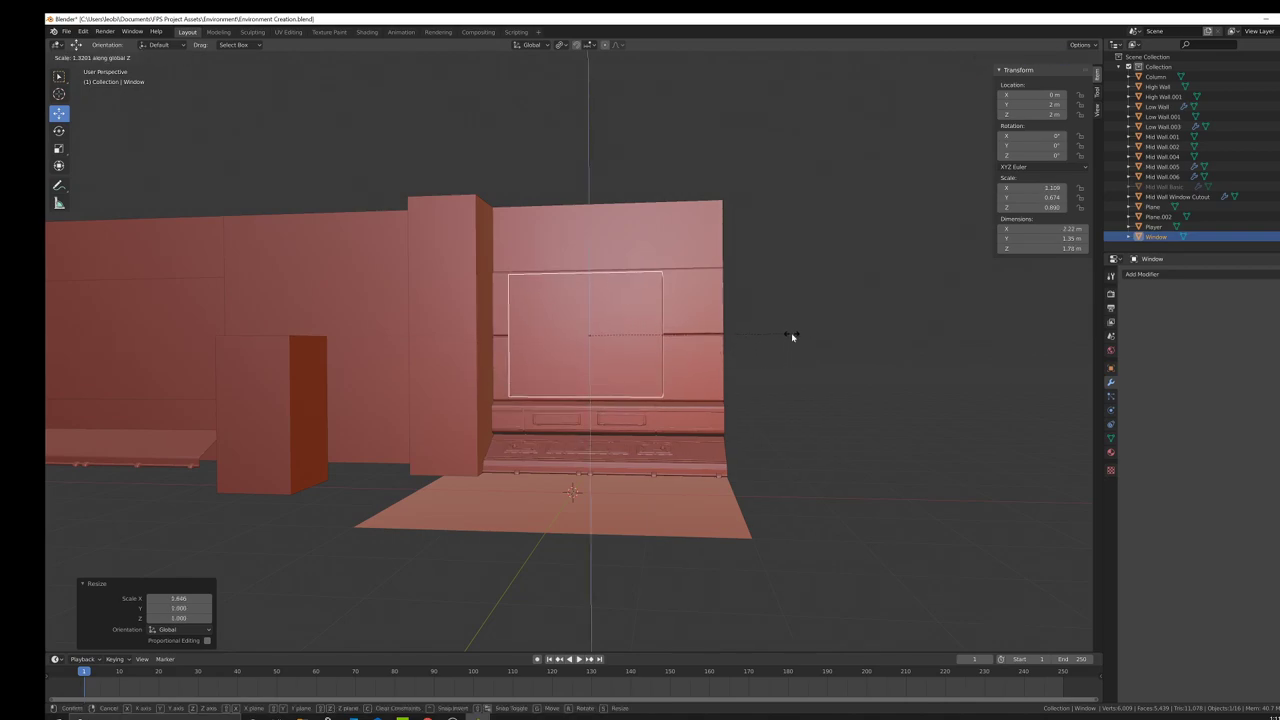
left_click(791, 337)
middle_click_drag(791, 337, 563, 343)
key("ctrl+a")
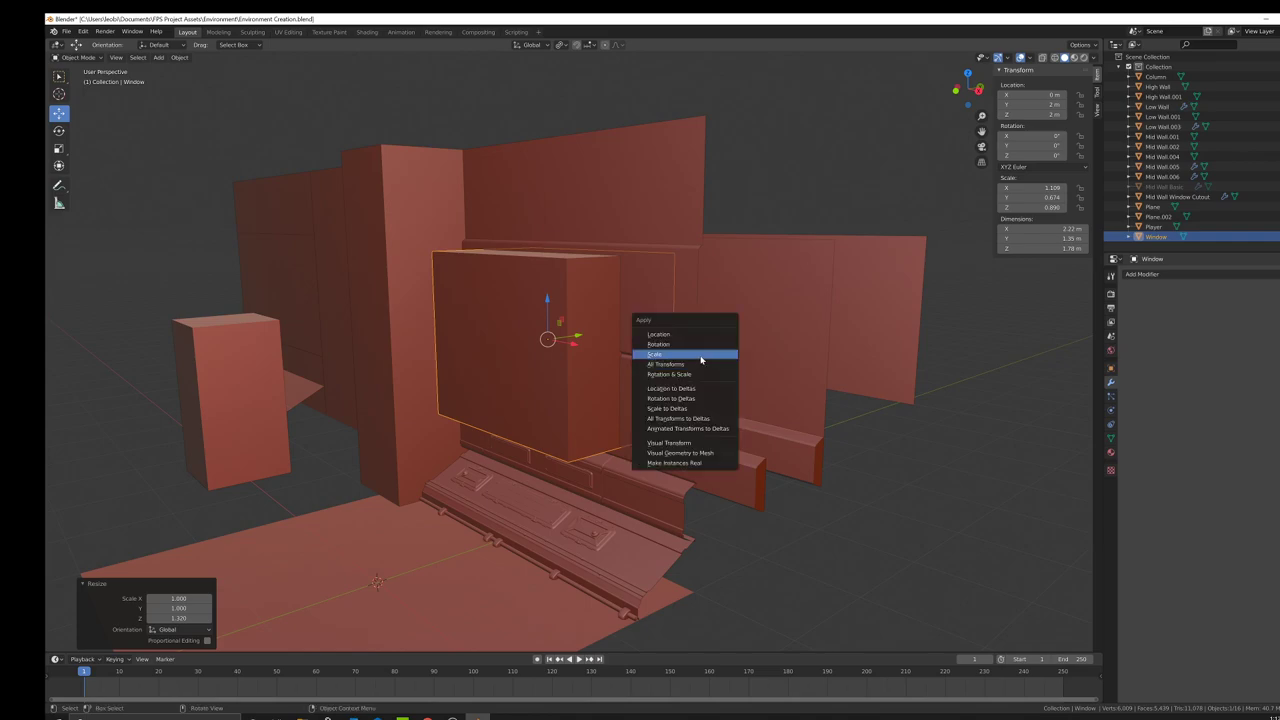
left_click(698, 363)
Step: Increase the Window block's height to about 1.88 m and apply its scale
middle_click_drag(698, 363, 668, 366)
key("s")
key("z")
left_click(727, 340)
key("s")
key("Escape")
key("ctrl+a")
left_click(739, 352)
Step: Widen the Window block to about 2.52 m along X and apply its scale
key("s")
key("x")
left_click(753, 369)
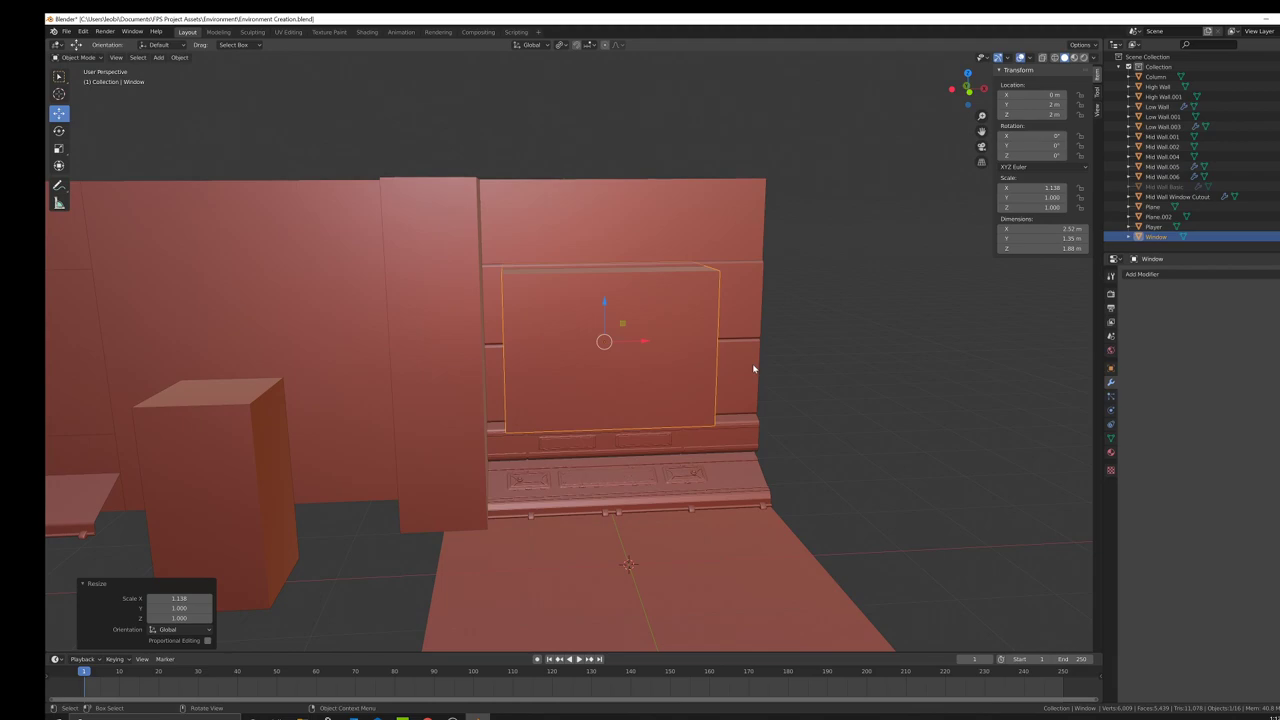
mouse_move(753, 369)
middle_mouse_down()
mouse_move(742, 347)
mouse_move(723, 363)
mouse_move(737, 357)
middle_mouse_up()
key("ctrl+a")
left_click(737, 357)
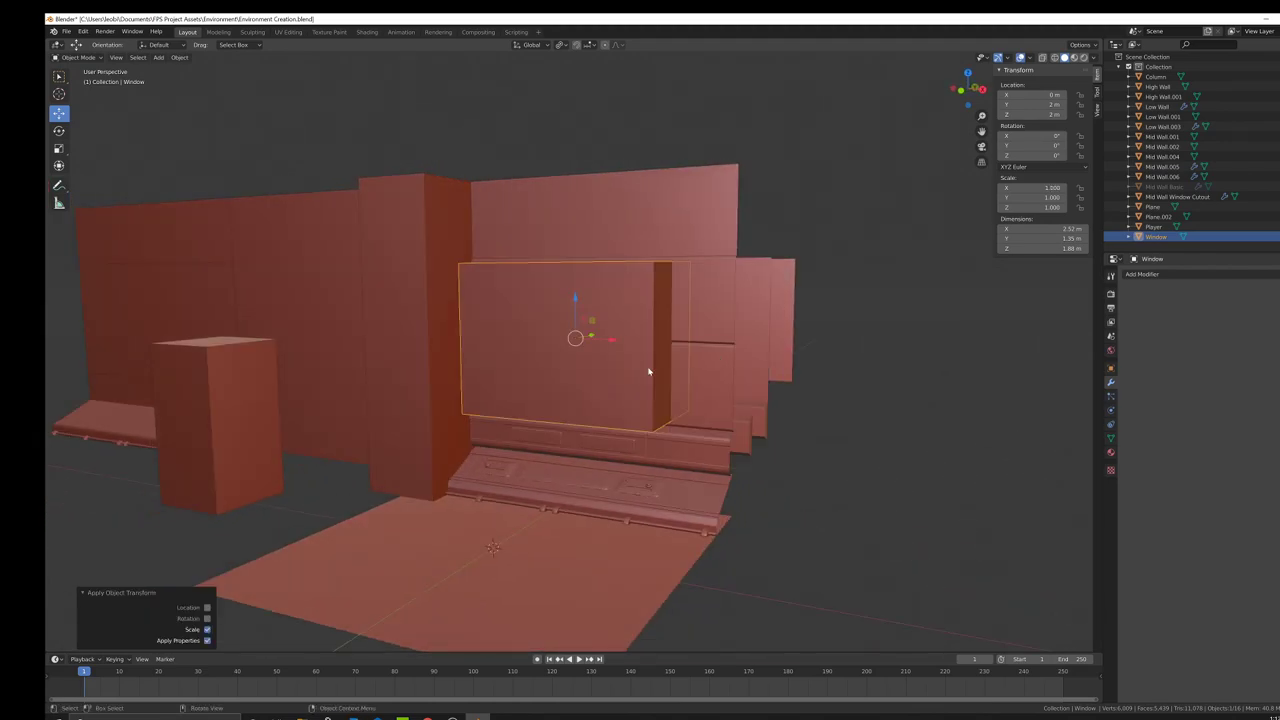
scroll(648, 371, "down", 3)
middle_click_drag(648, 371, 619, 367)
scroll(620, 389, "up", 2)
key("Tab")
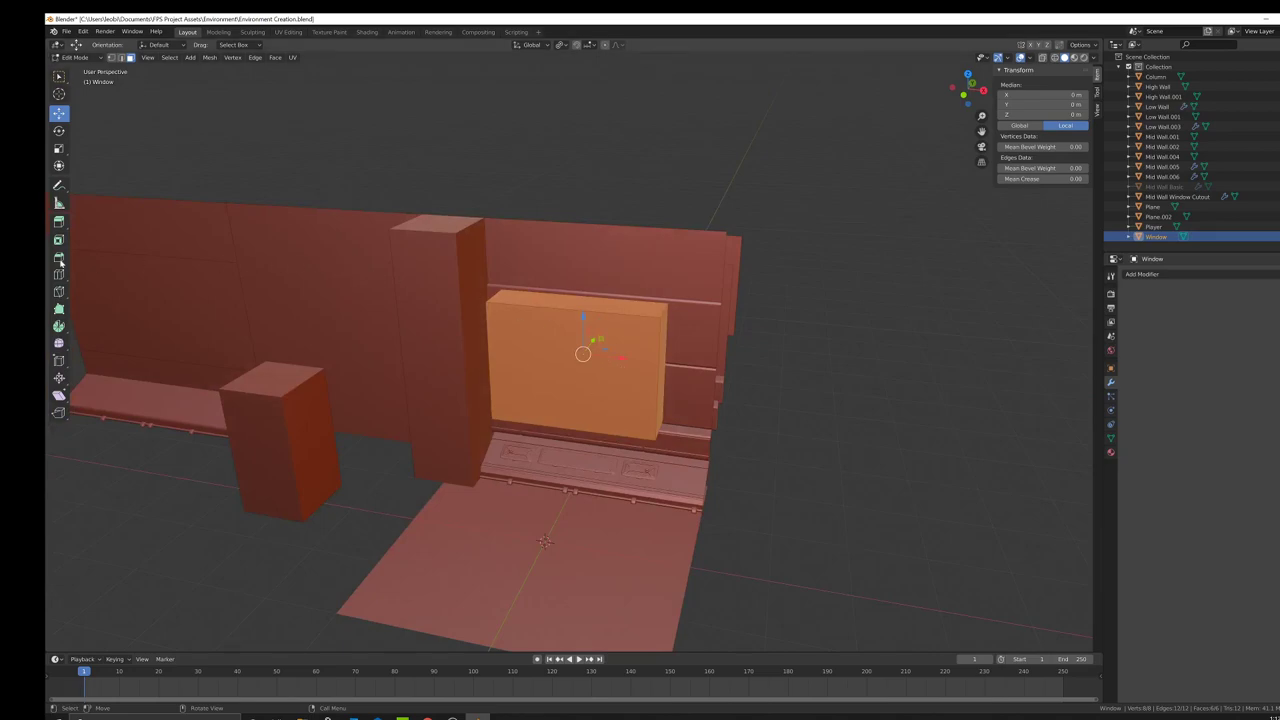
key("Tab")
scroll(660, 297, "down", 1)
middle_click_drag(669, 294, 657, 351)
scroll(632, 371, "up", 1)
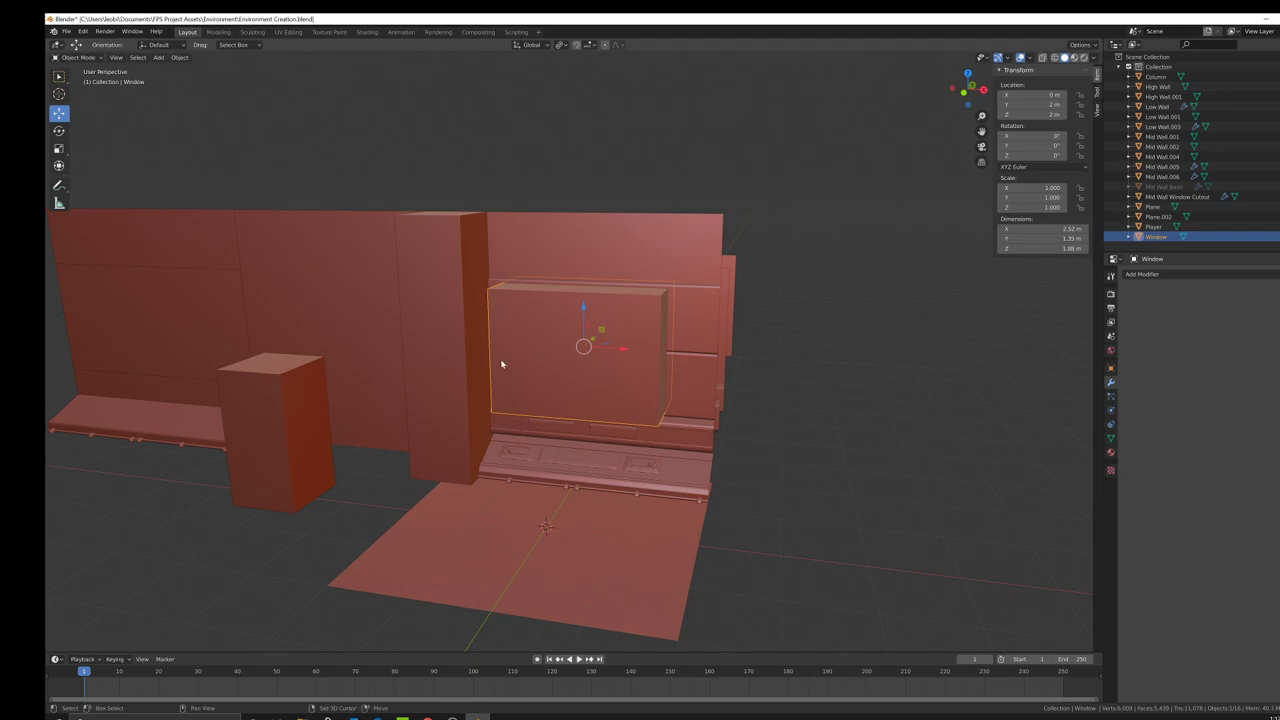
Step: Select the Mid Wall Window Cutout panel behind the Window block
scroll(600, 355, "up", 1)
middle_click_drag(724, 349, 560, 245)
left_click(852, 356)
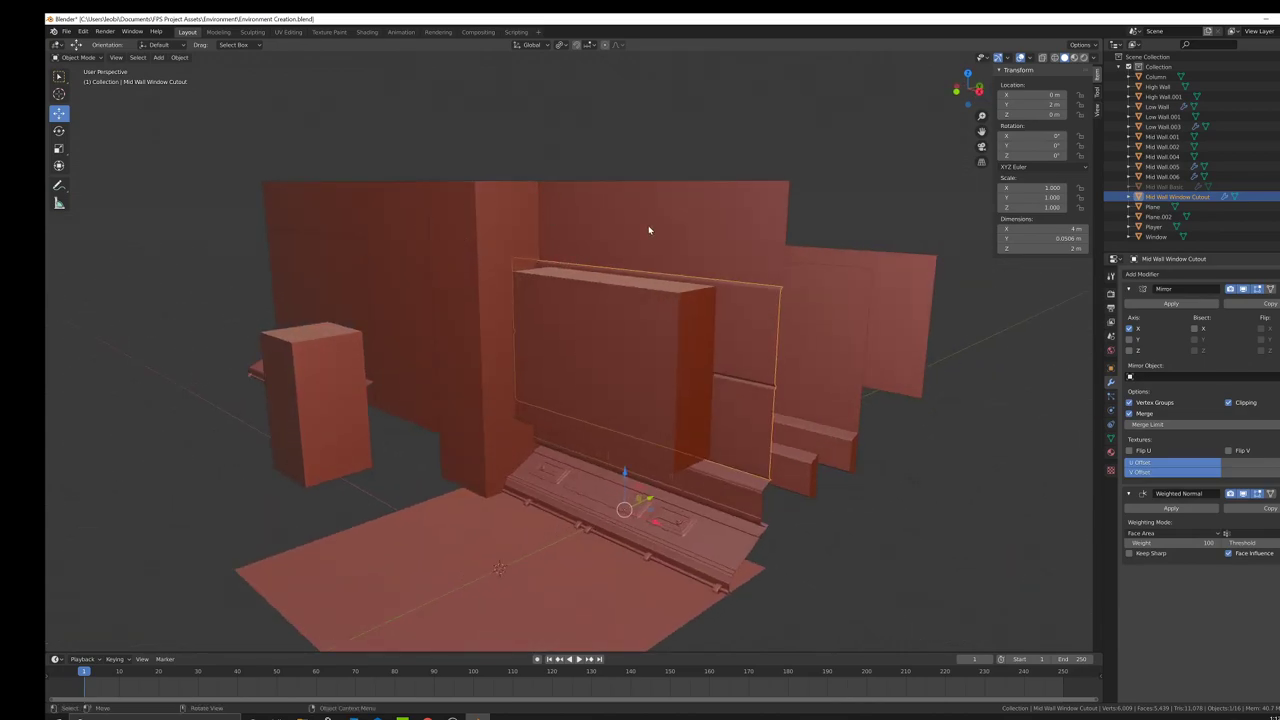
middle_click_drag(628, 251, 661, 406)
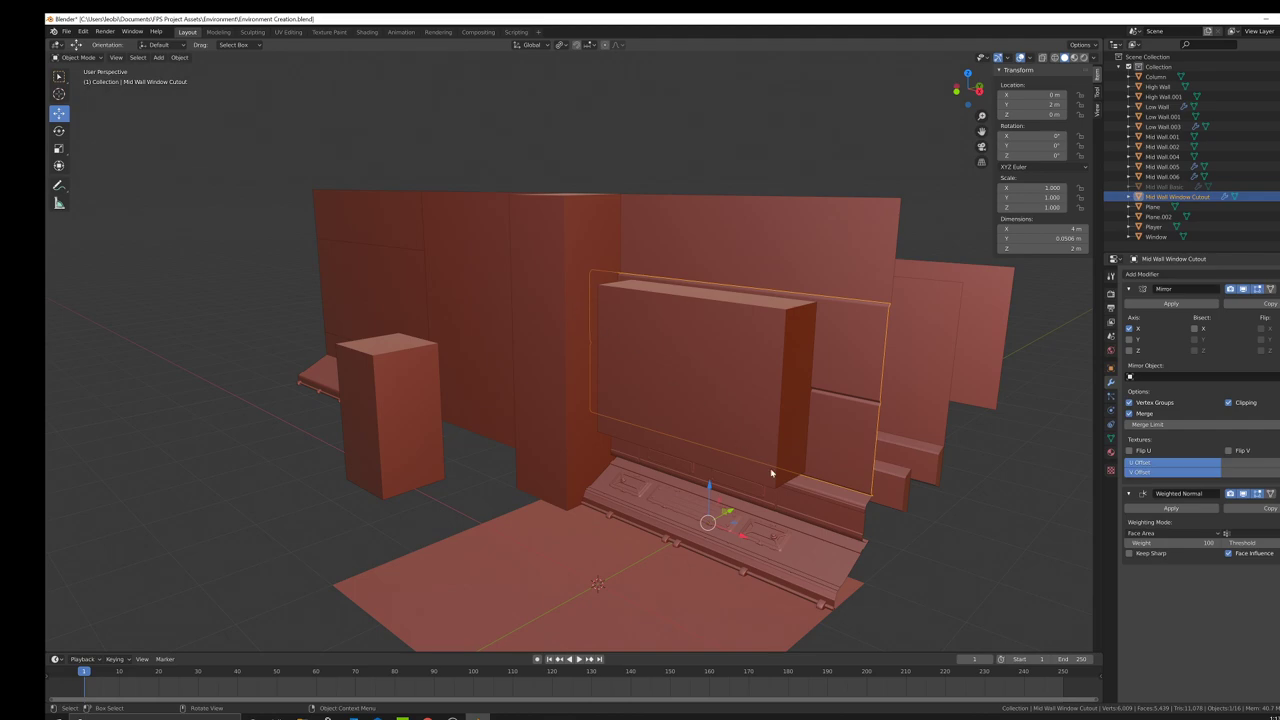
middle_click_drag(751, 417, 621, 484)
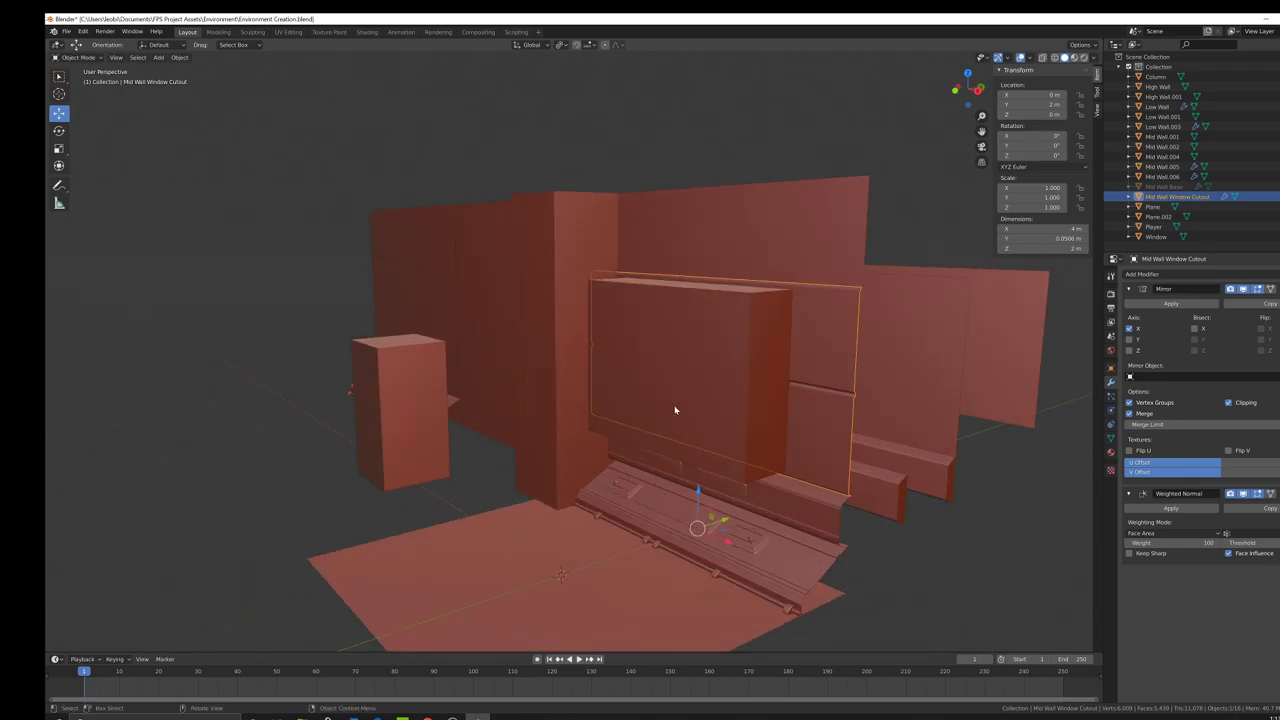
middle_click_drag(665, 289, 767, 339)
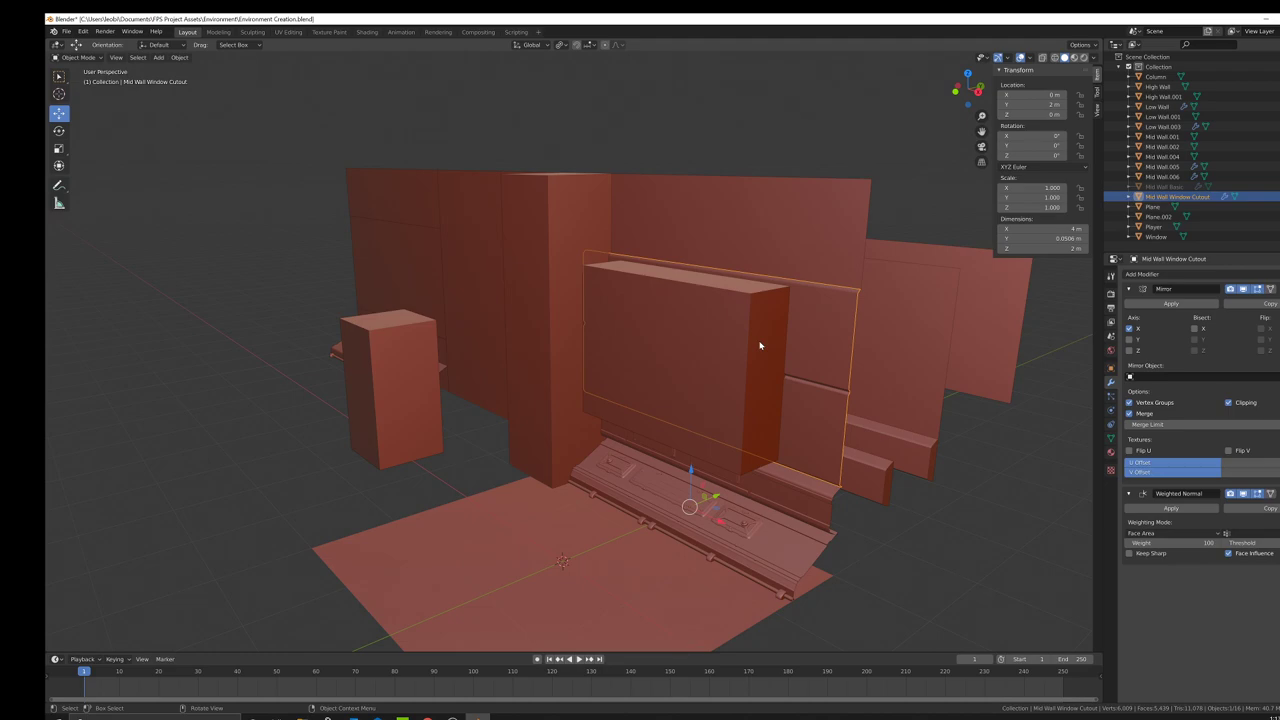
Step: Switch to OBS Studio
left_click(453, 716)
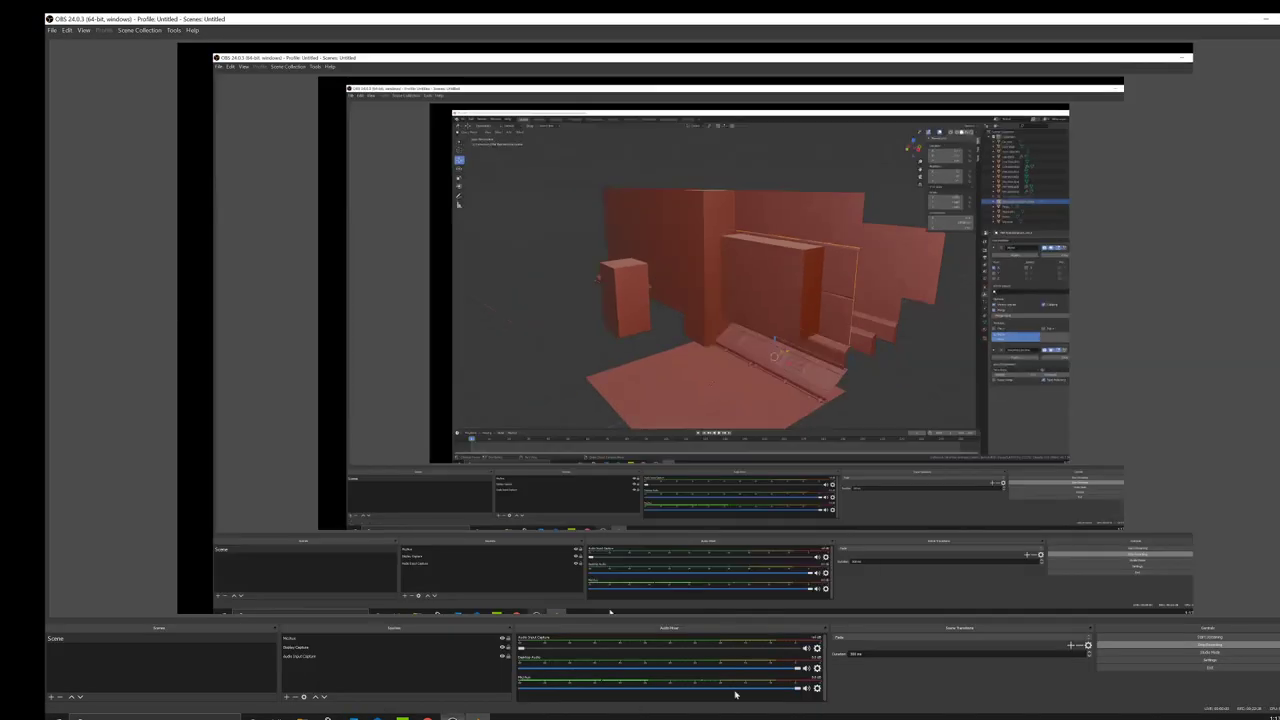